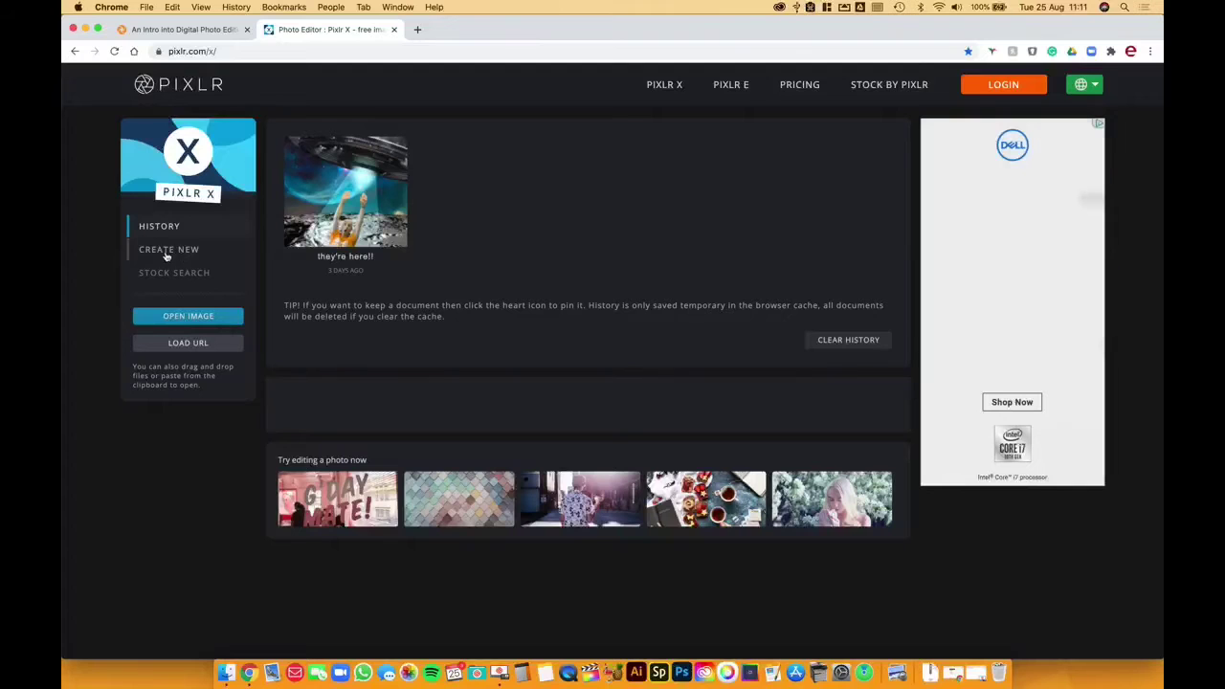
Step: Create a new Full HD document of 1920 x 1080 px named "Moon Landing"
left_click(167, 250)
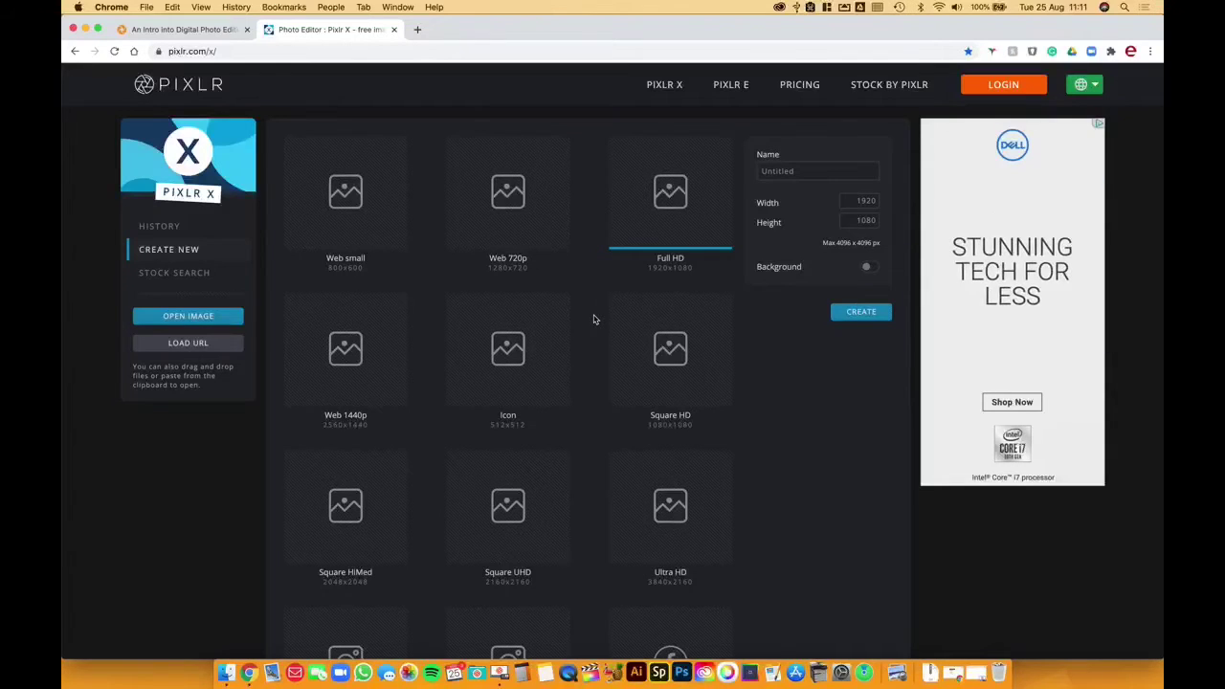
scroll(593, 318, "down", 5)
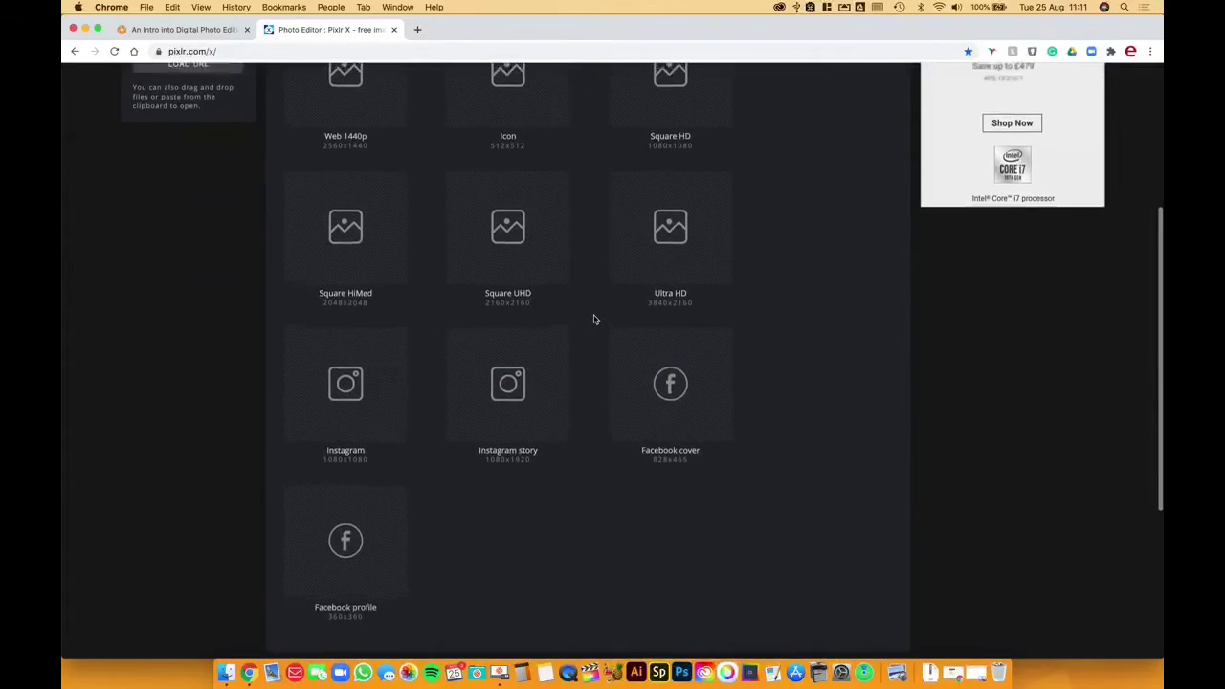
scroll(594, 318, "up", 5)
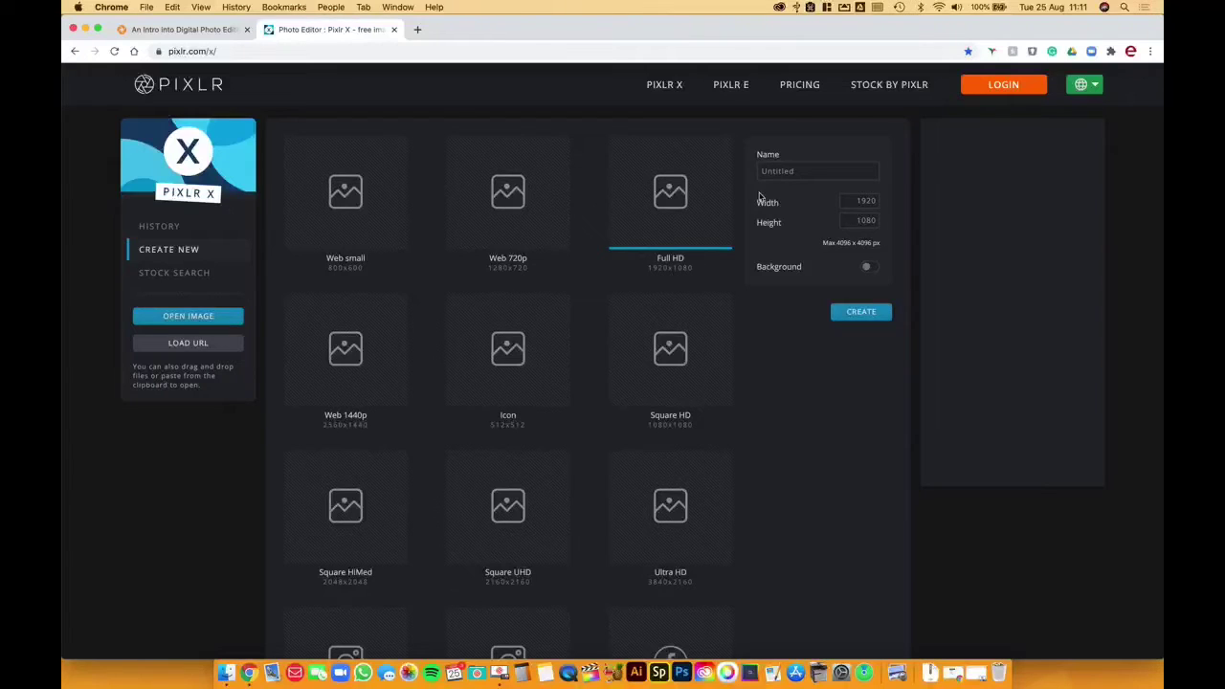
left_click(791, 171)
left_click_drag(792, 171, 759, 171)
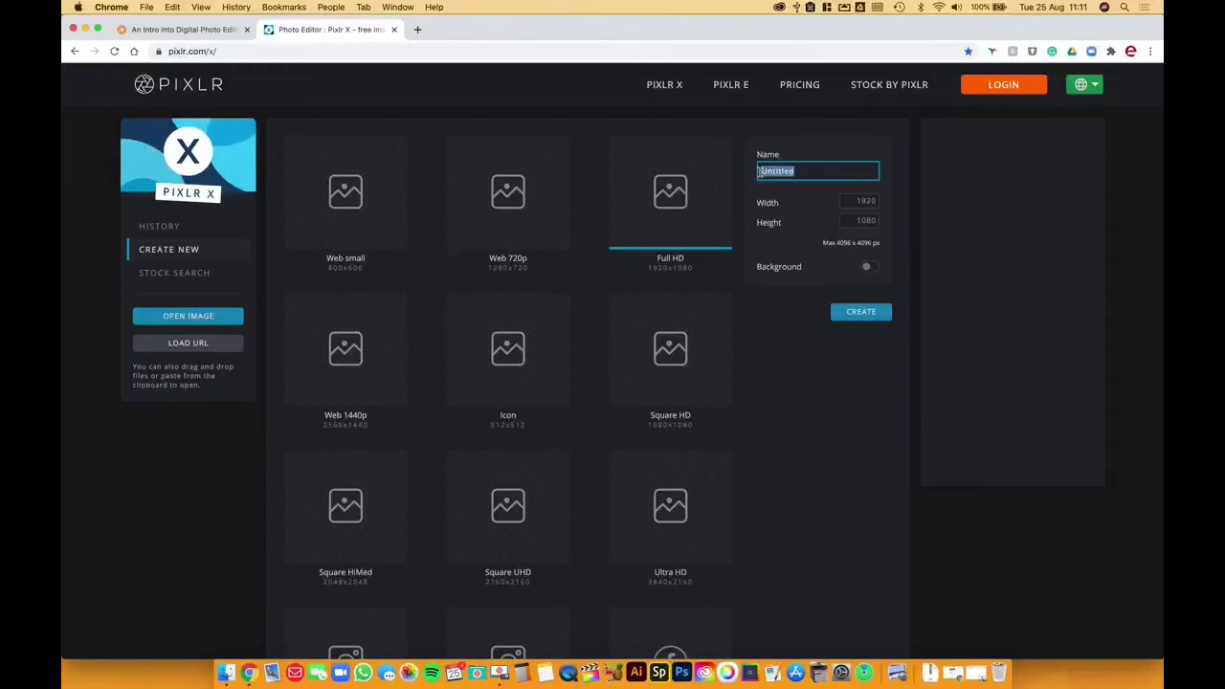
type("M")
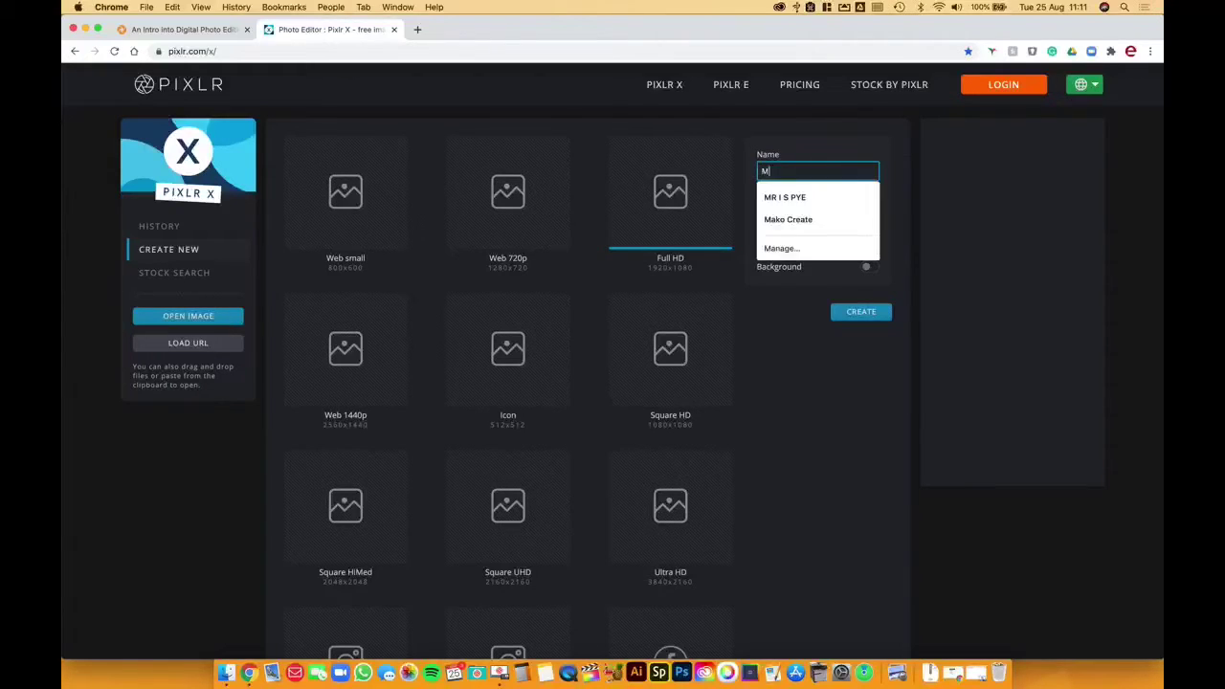
type("oon Landing")
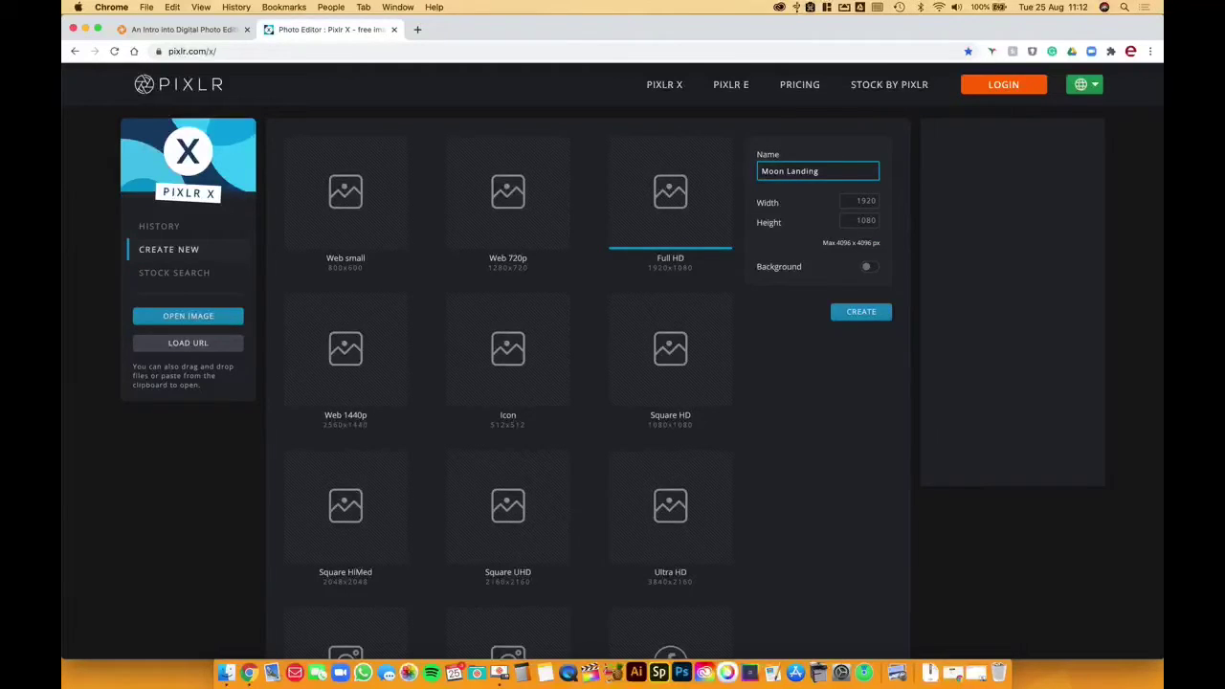
left_click(857, 313)
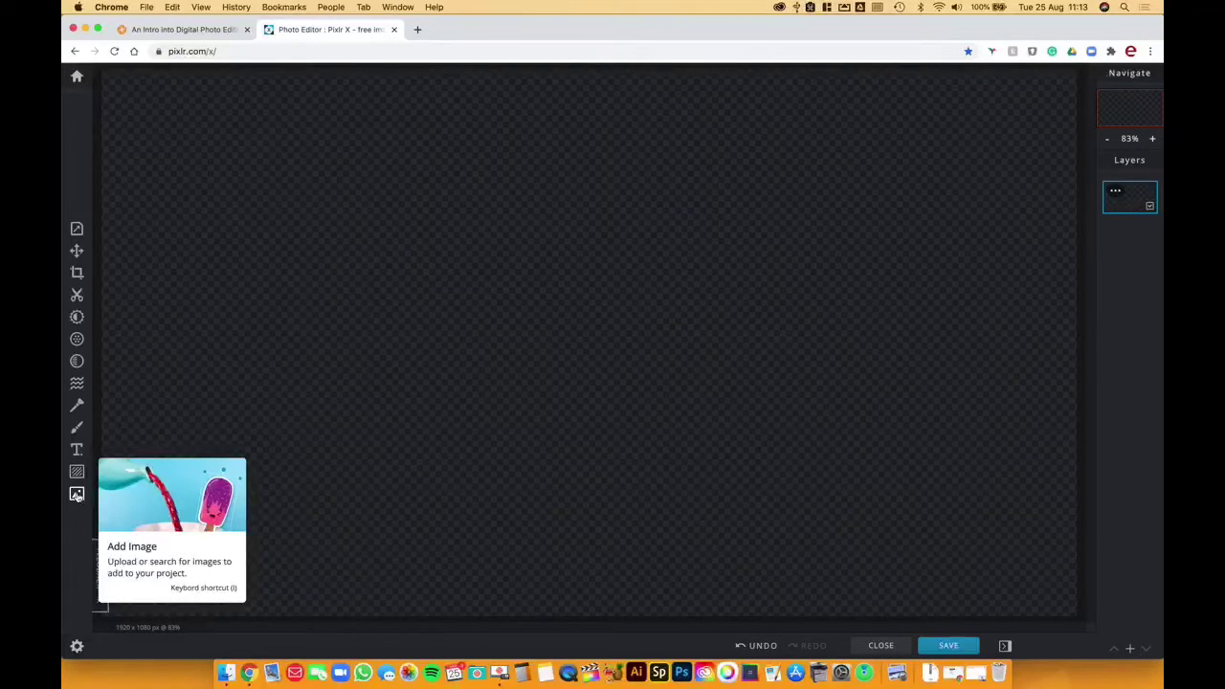
Step: Search the stock image library for "moon" to find an image to add to the project
left_click(76, 494)
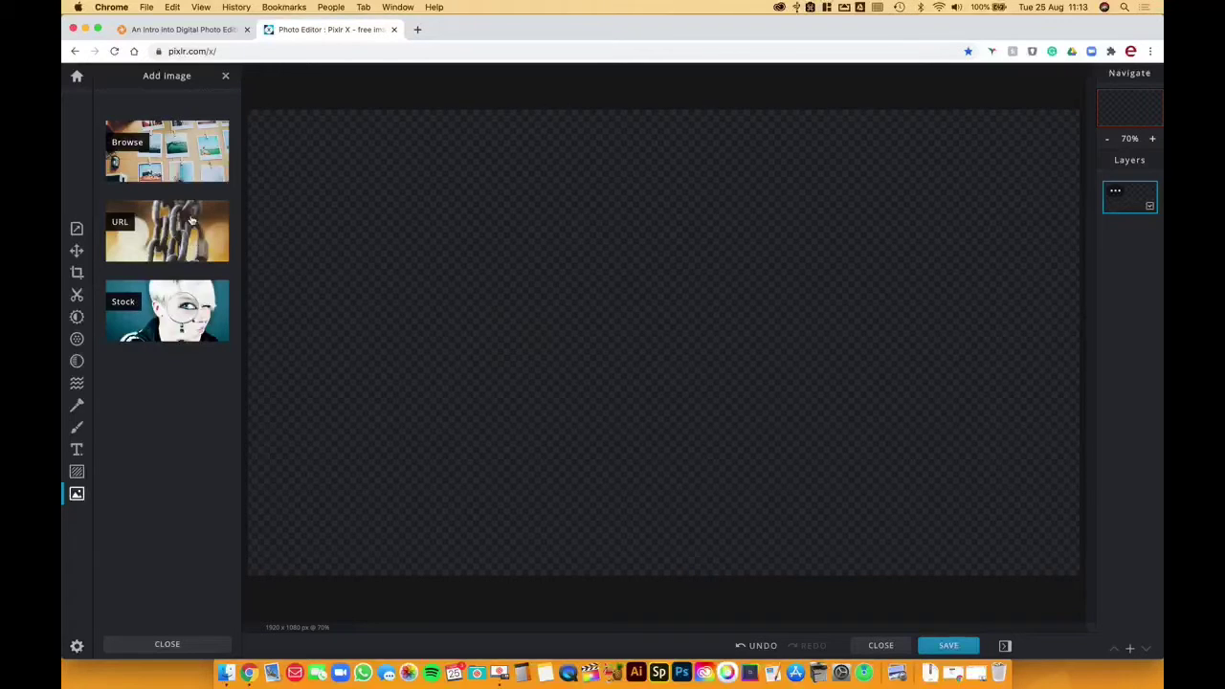
left_click(179, 320)
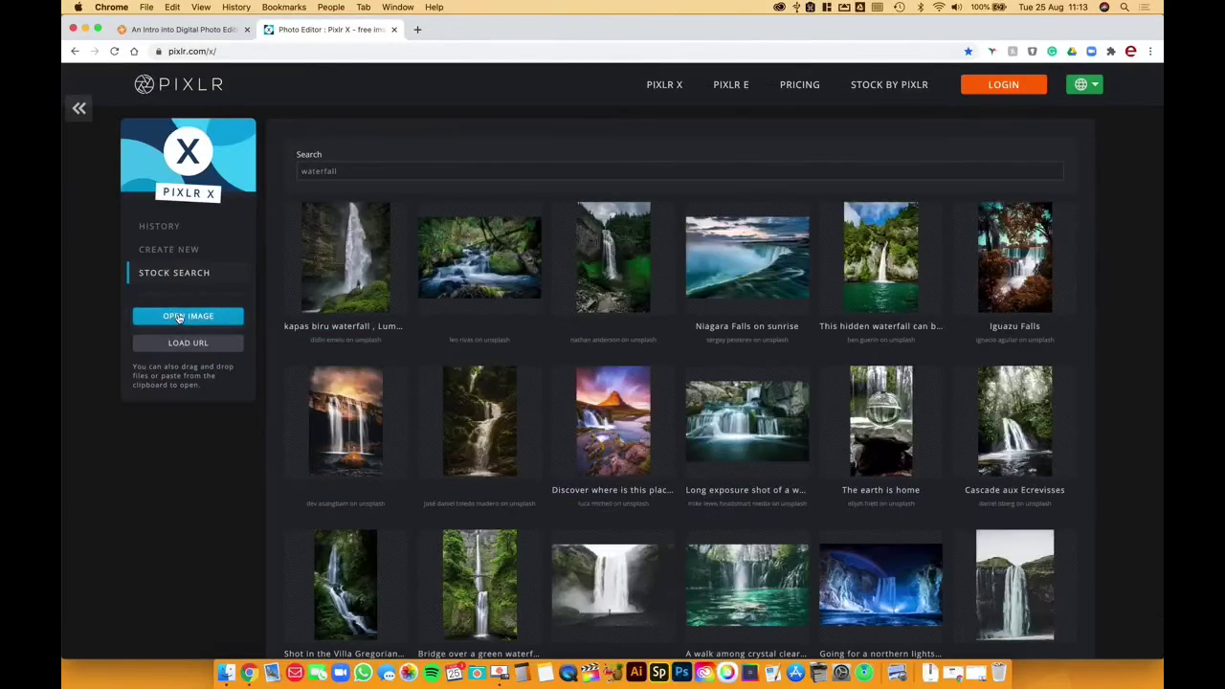
left_click(350, 172)
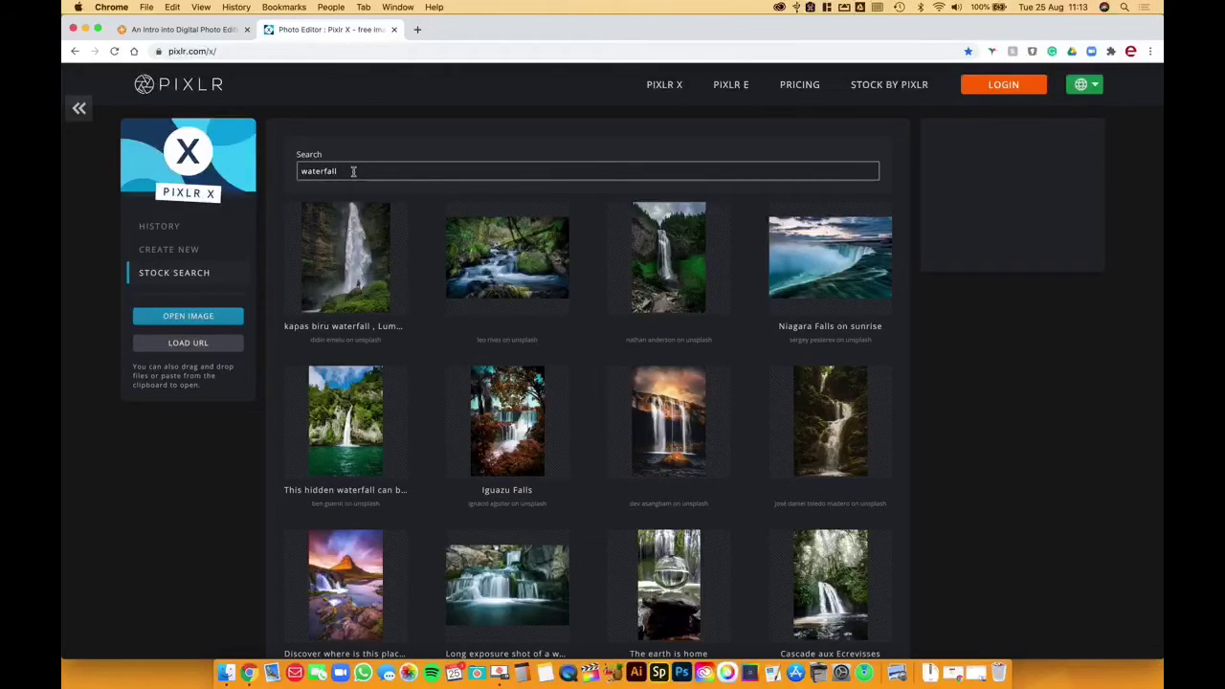
double_click(353, 171)
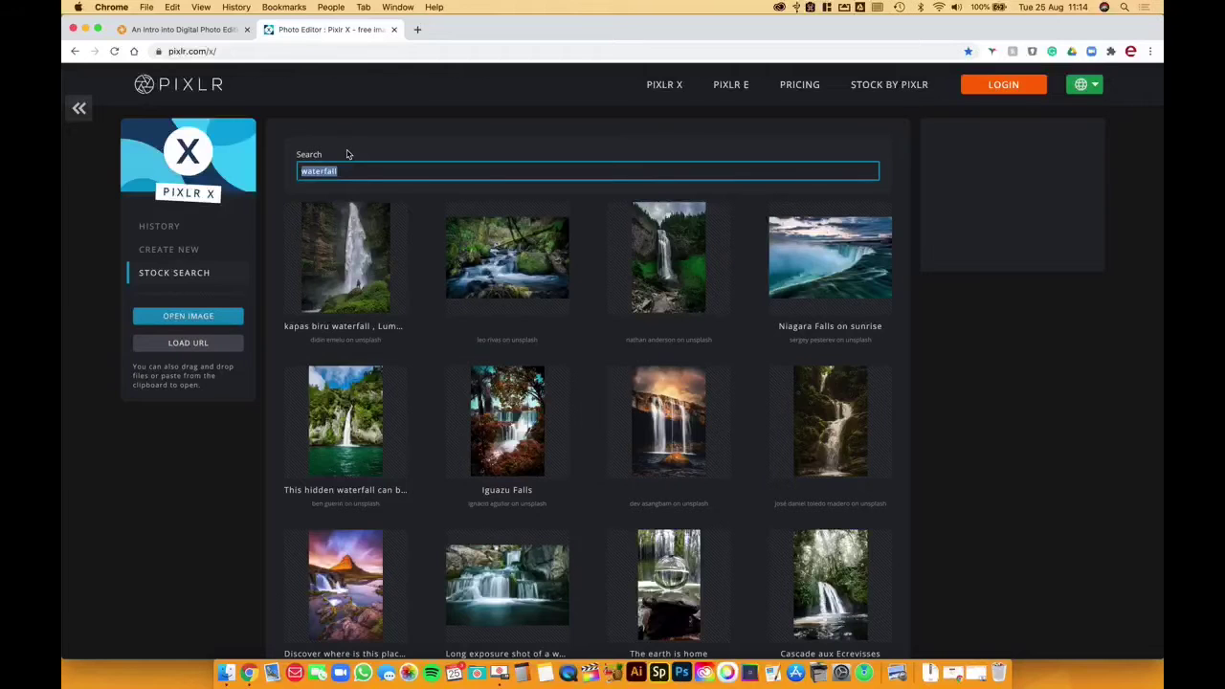
type("moon")
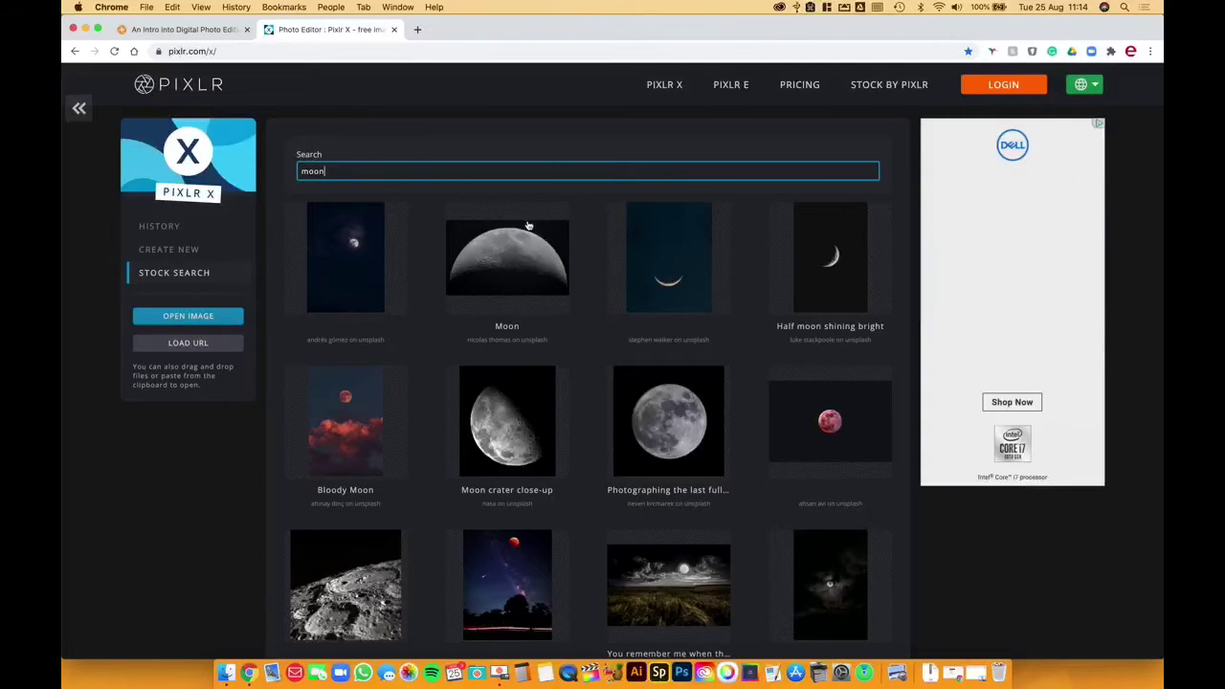
Step: Add the NASA close-up of the cratered lunar surface to the current document as a layer
scroll(535, 235, "down", 2)
scroll(535, 235, "down", 4)
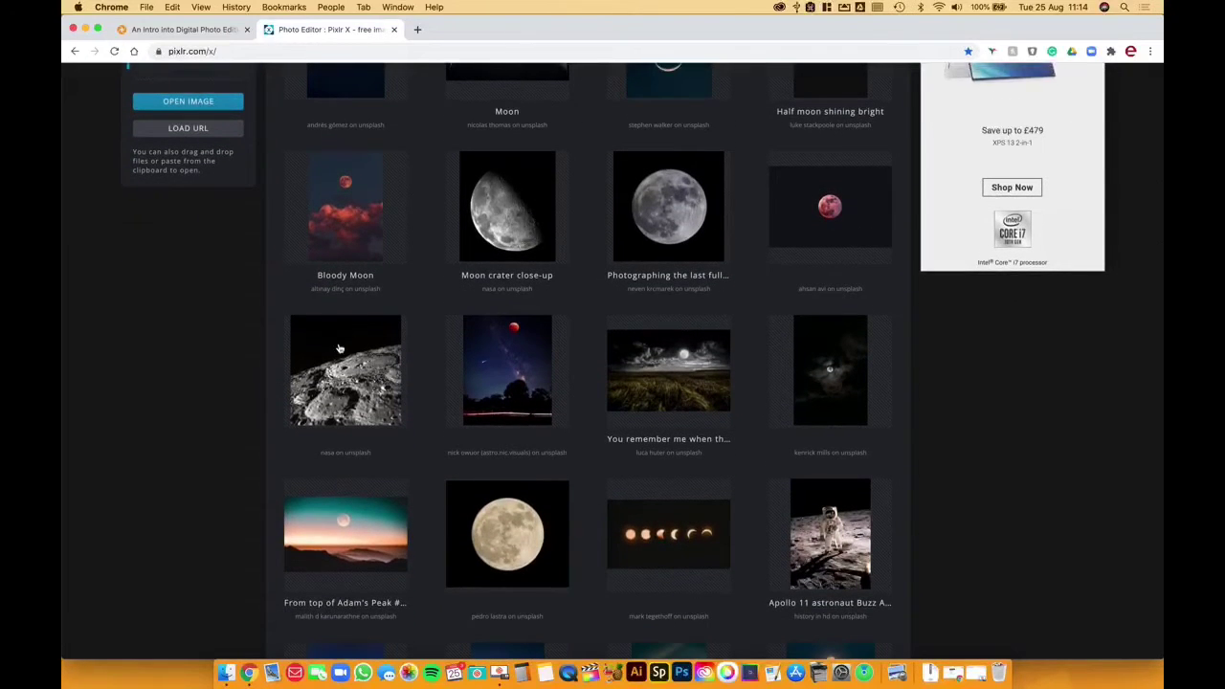
scroll(357, 354, "down", 2)
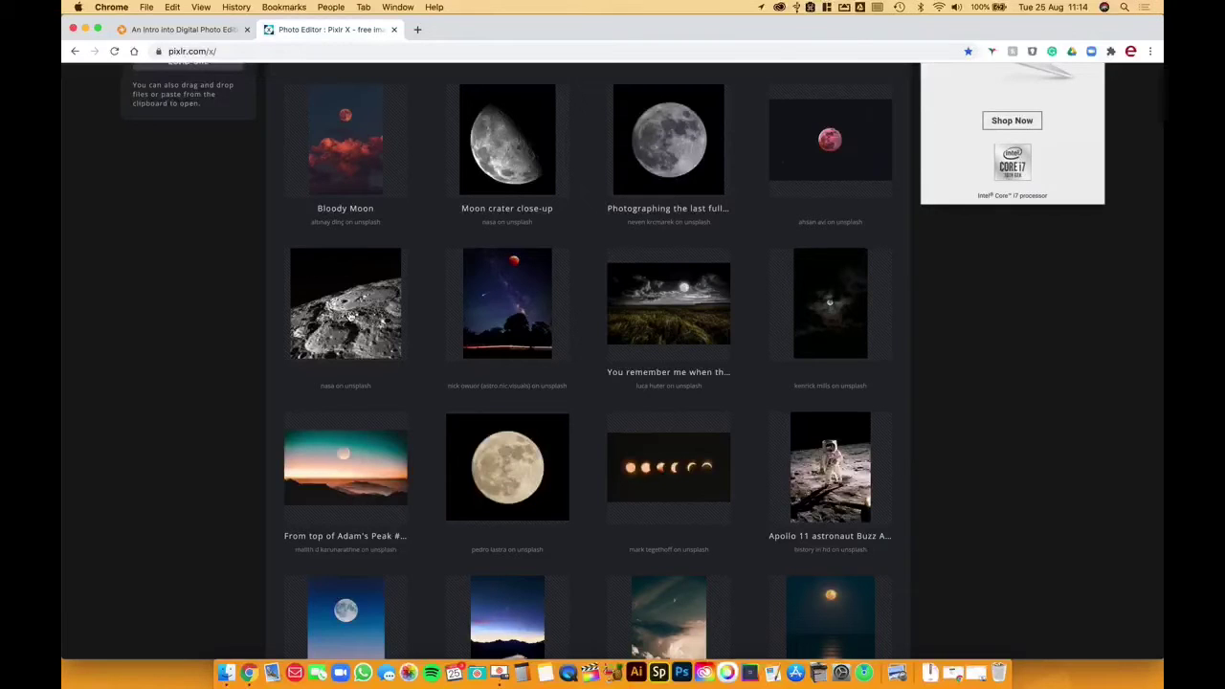
left_click(351, 316)
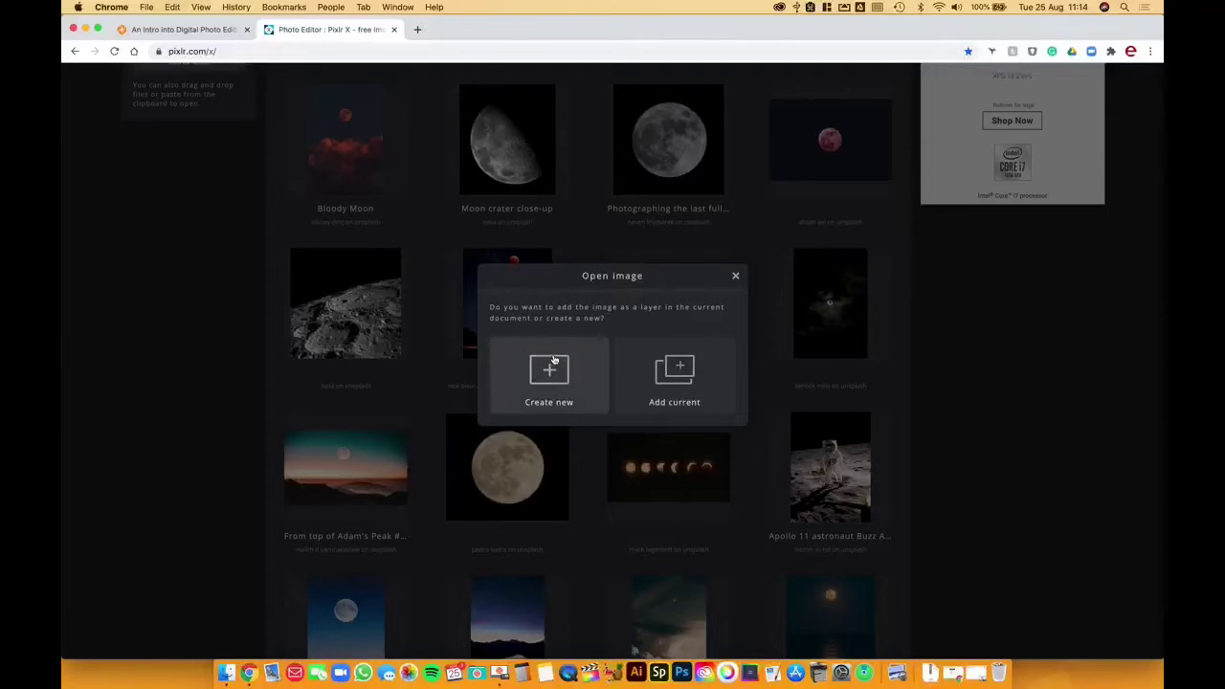
left_click(685, 381)
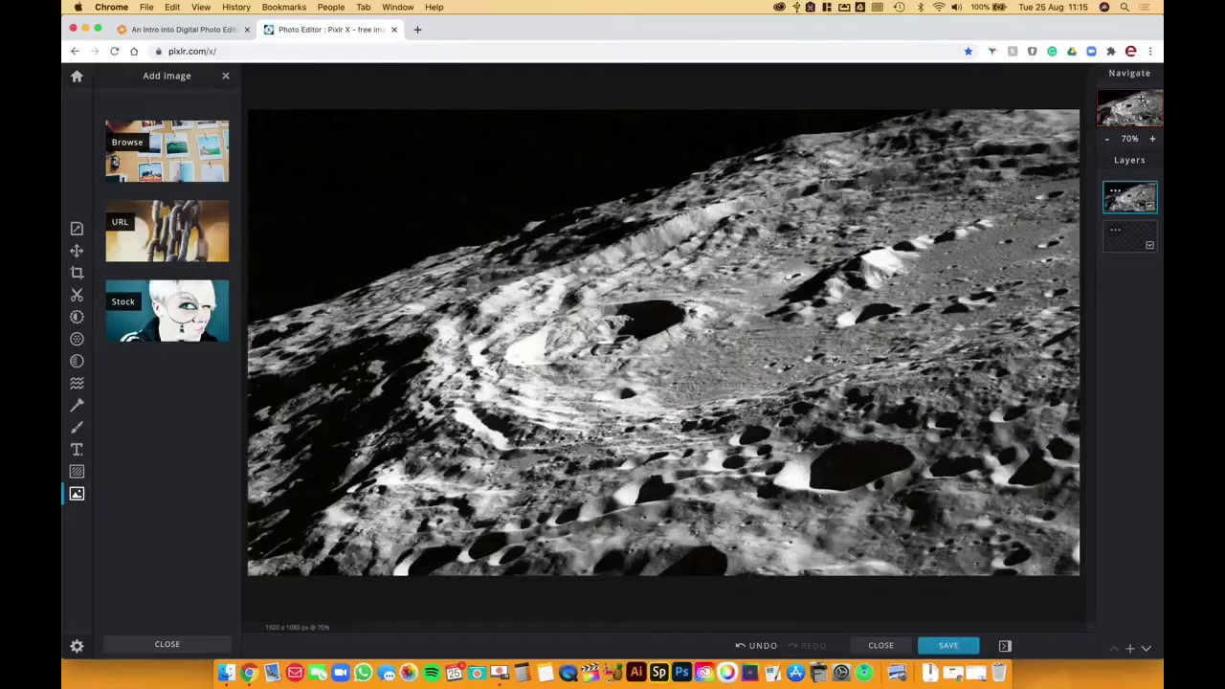
Step: Scale the moon surface layer down to about the canvas width and shift it lower in the frame
left_click(1110, 142)
left_click(1110, 141)
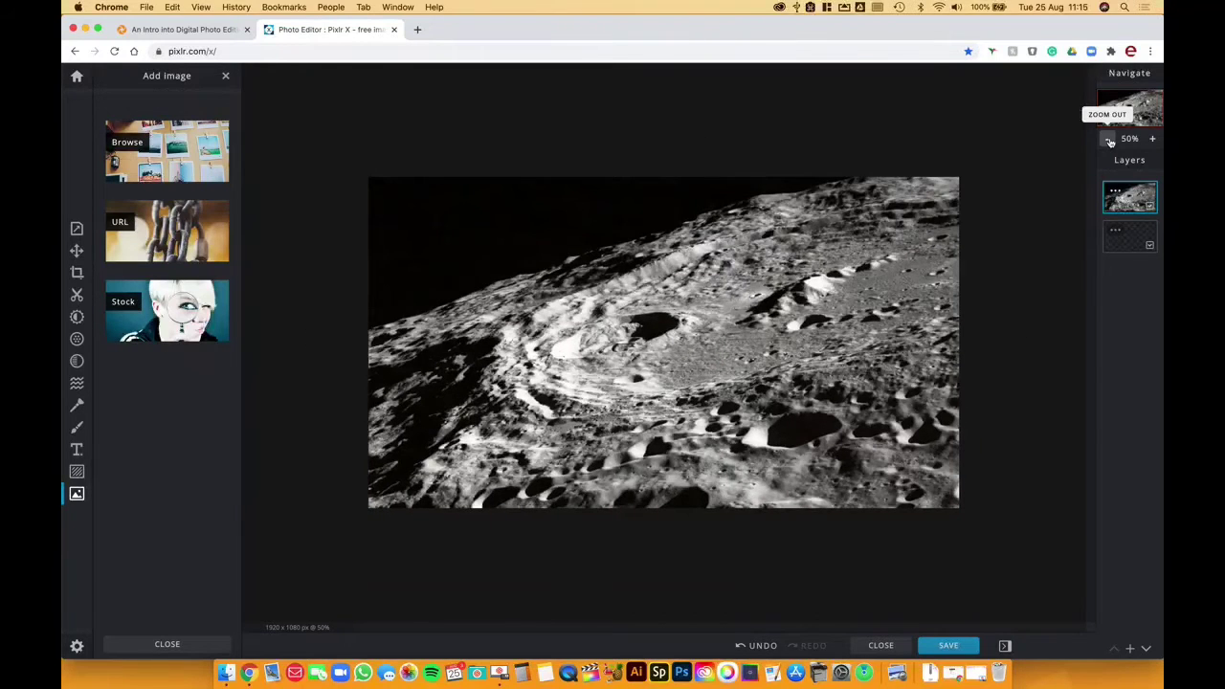
left_click(1110, 142)
left_click(1110, 142)
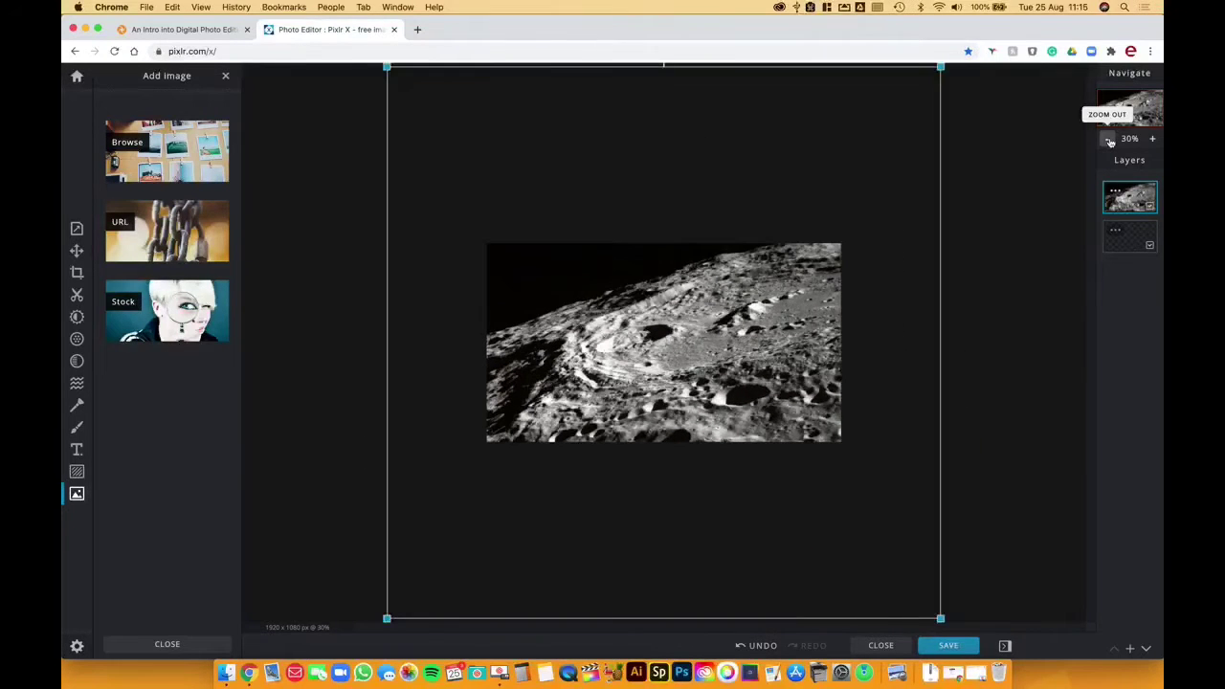
left_click(1110, 141)
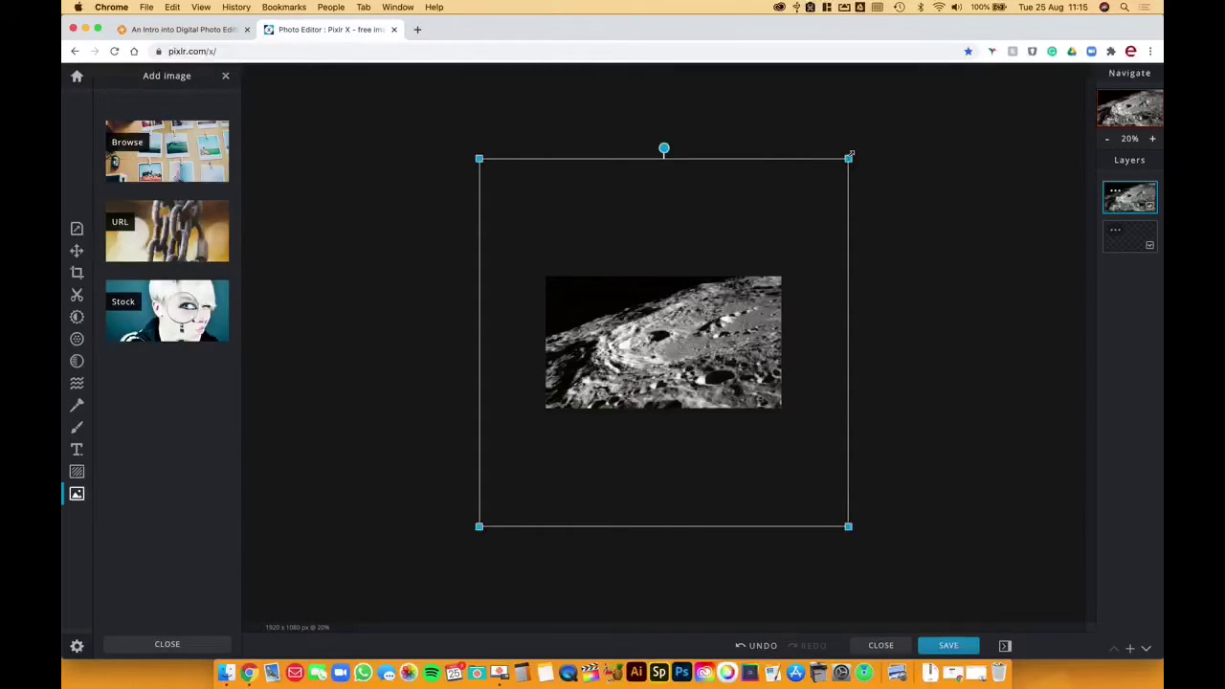
left_click_drag(848, 156, 784, 231)
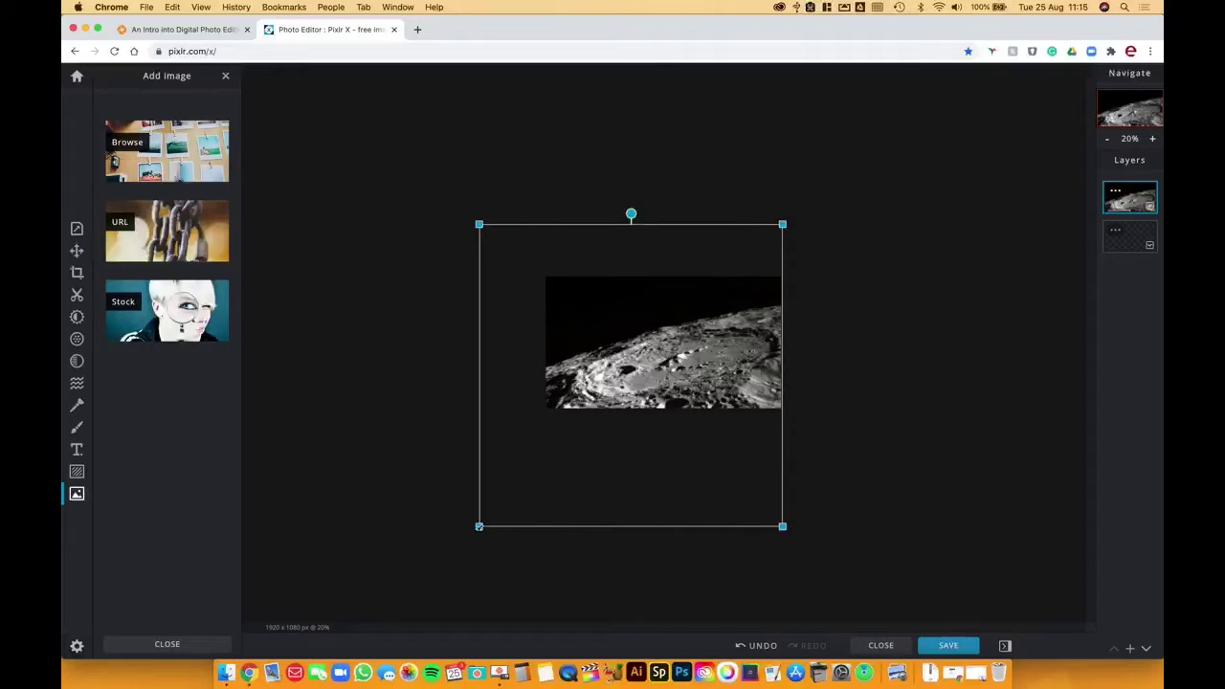
left_click_drag(479, 526, 543, 463)
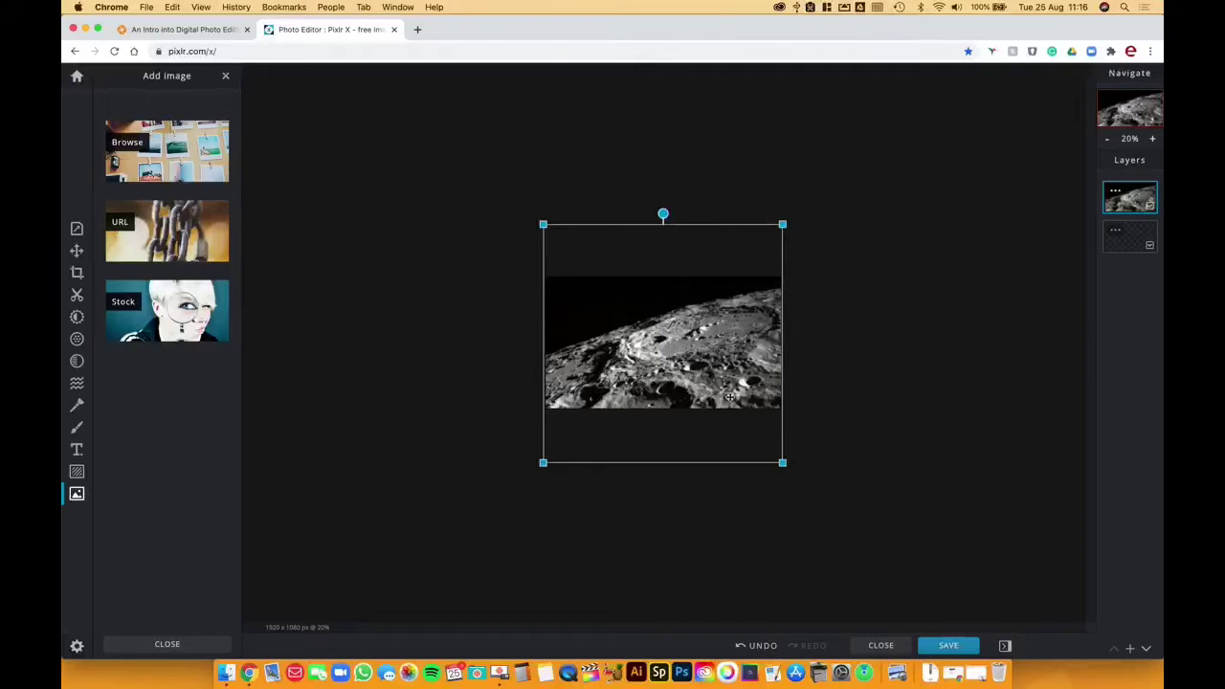
mouse_move(731, 397)
left_mouse_down()
mouse_move(726, 346)
mouse_move(734, 400)
mouse_move(732, 388)
left_mouse_up()
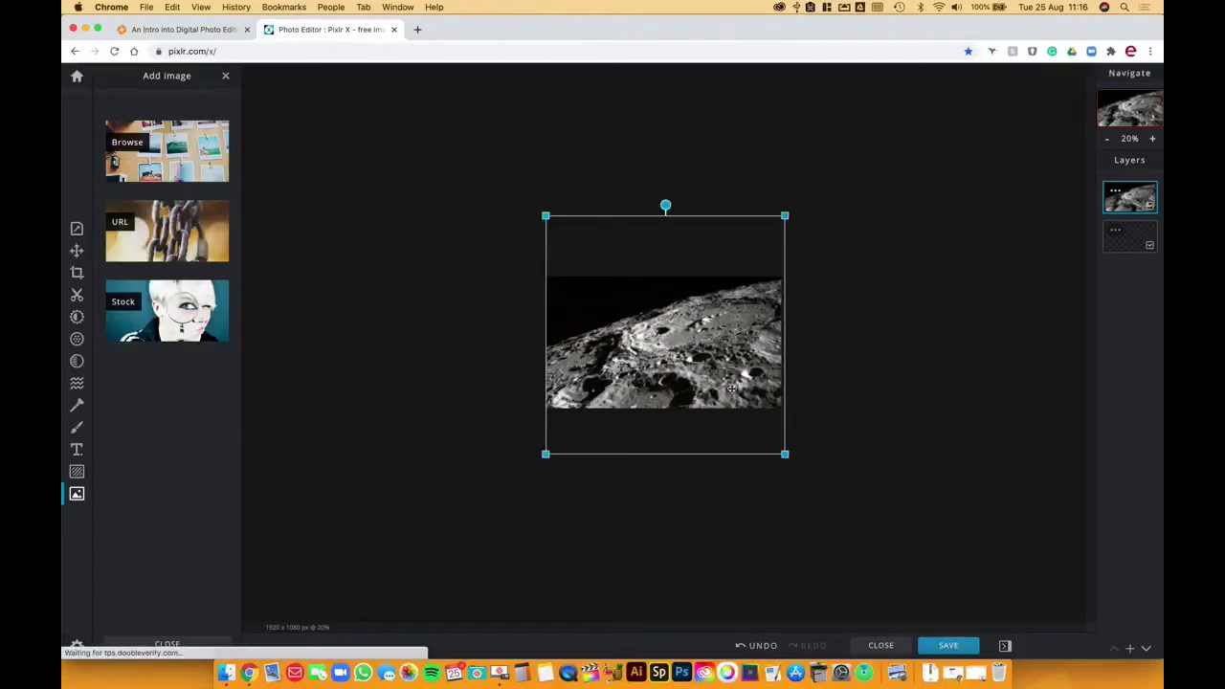
left_click_drag(731, 388, 733, 415)
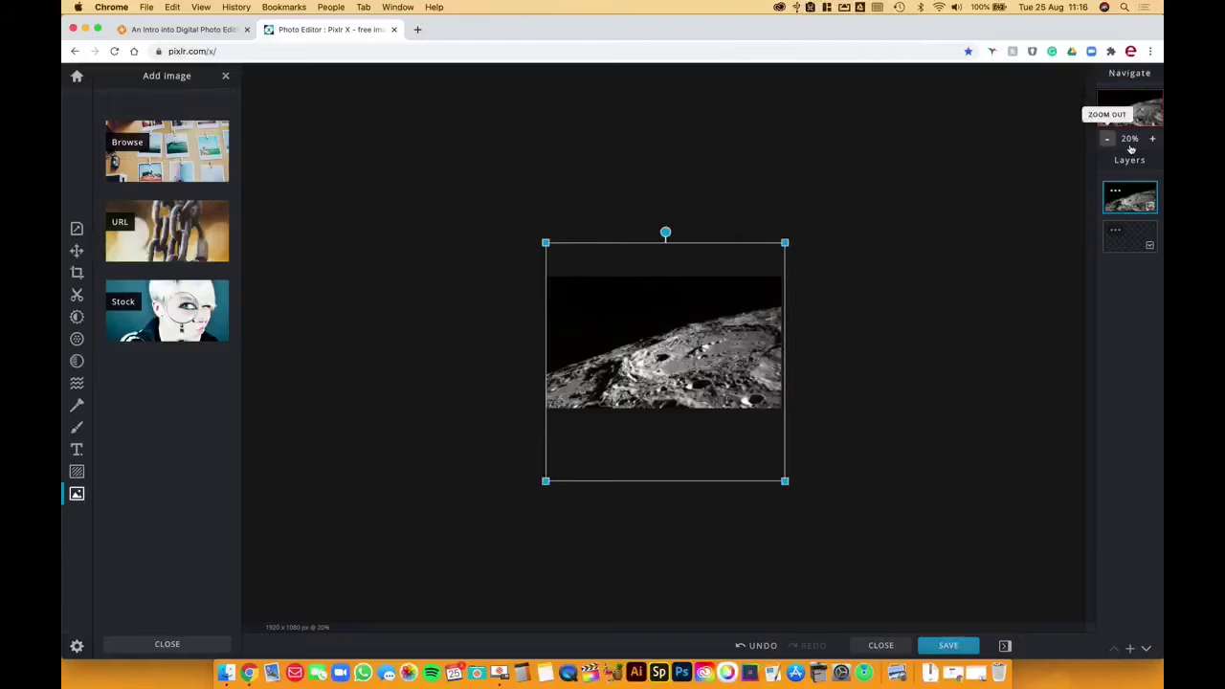
Step: Rotate the moon layer clockwise until its horizon is roughly level and move it down into the lower third of the canvas
left_click(1152, 138)
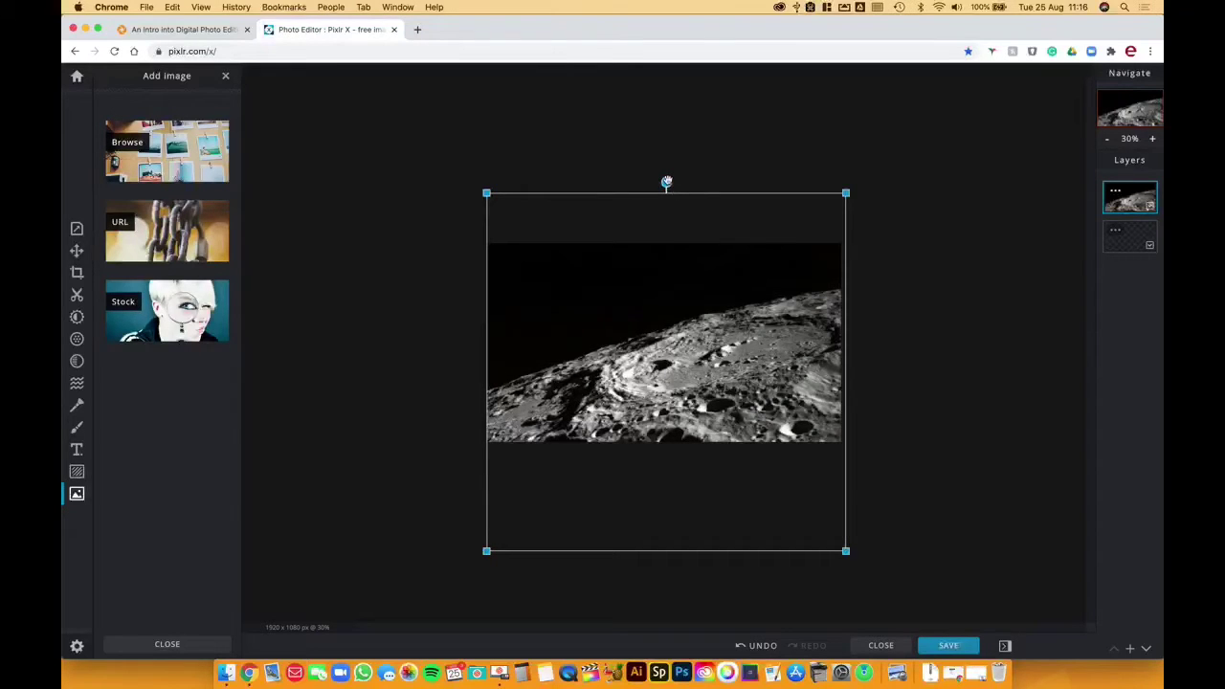
left_click_drag(667, 182, 715, 182)
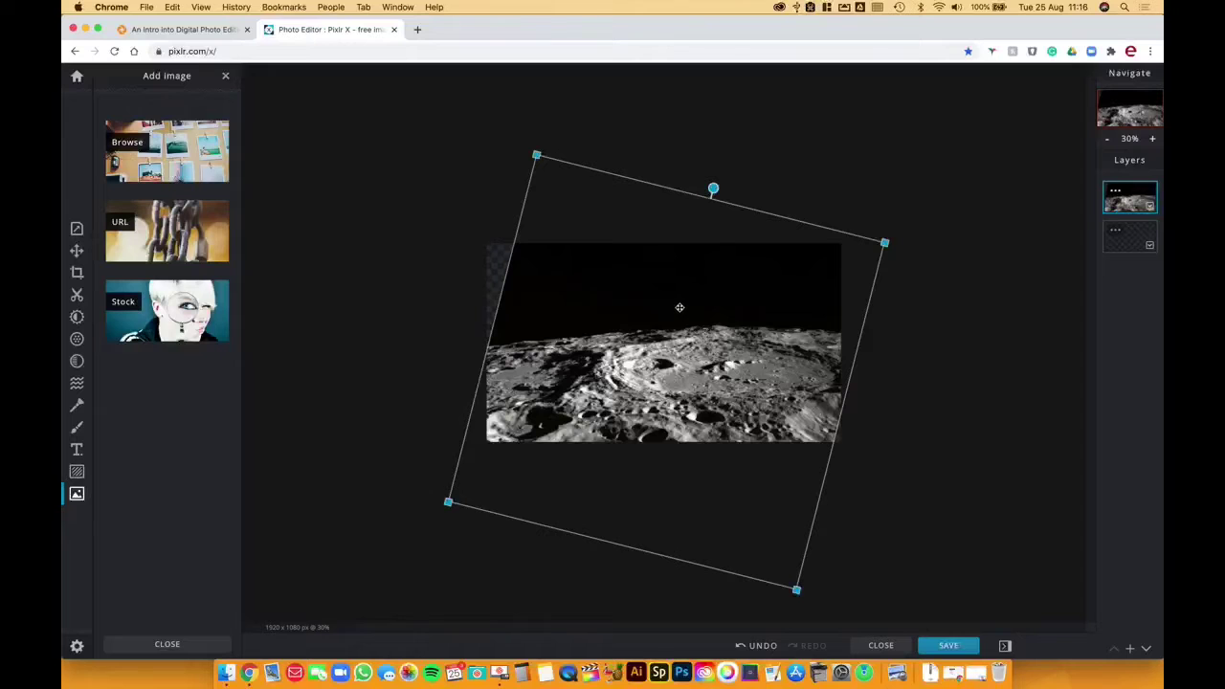
left_click_drag(713, 189, 716, 188)
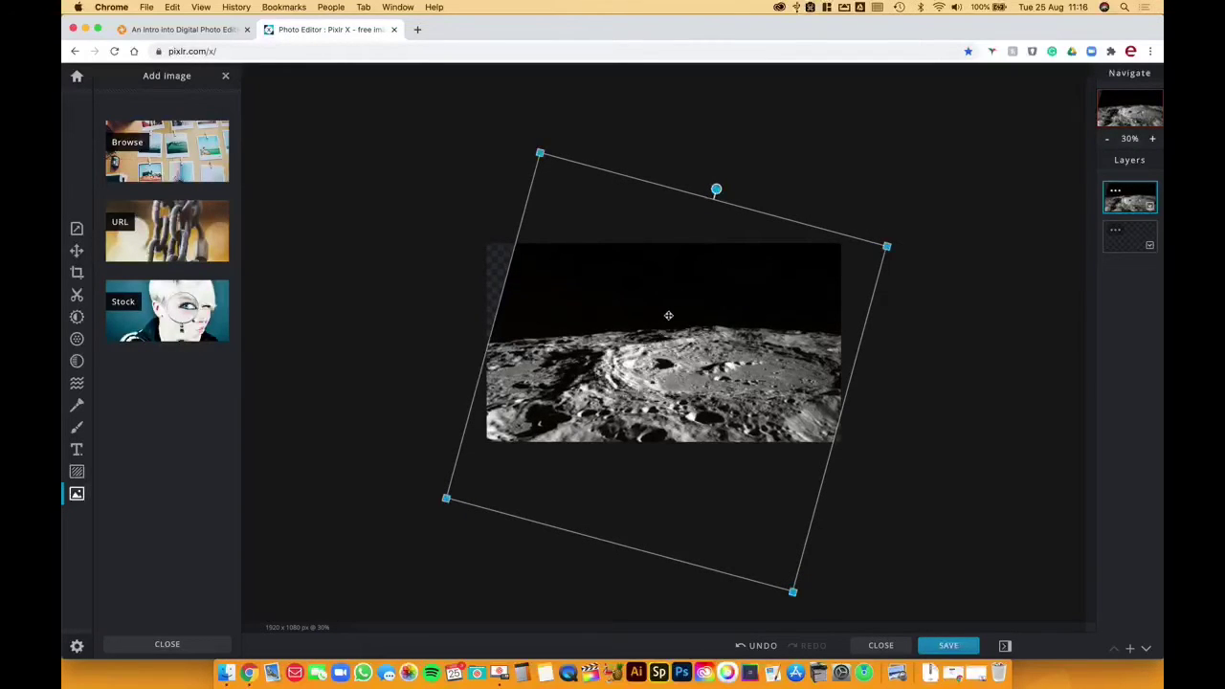
left_click_drag(667, 314, 671, 360)
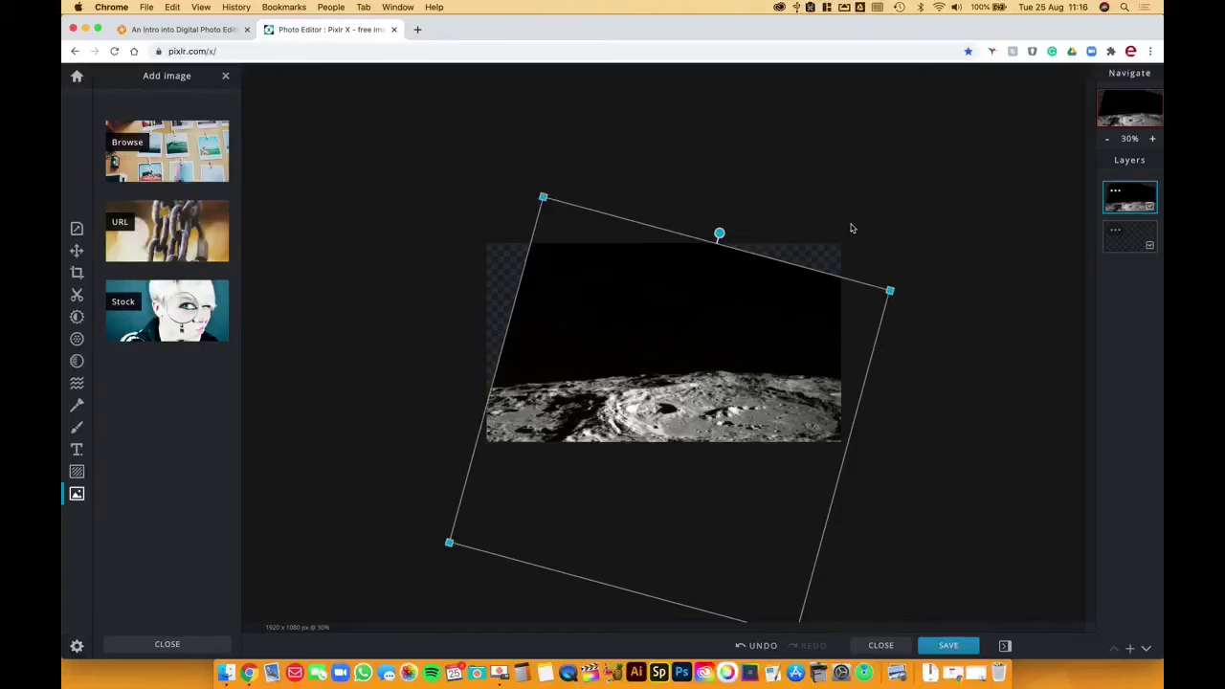
left_click(1006, 323)
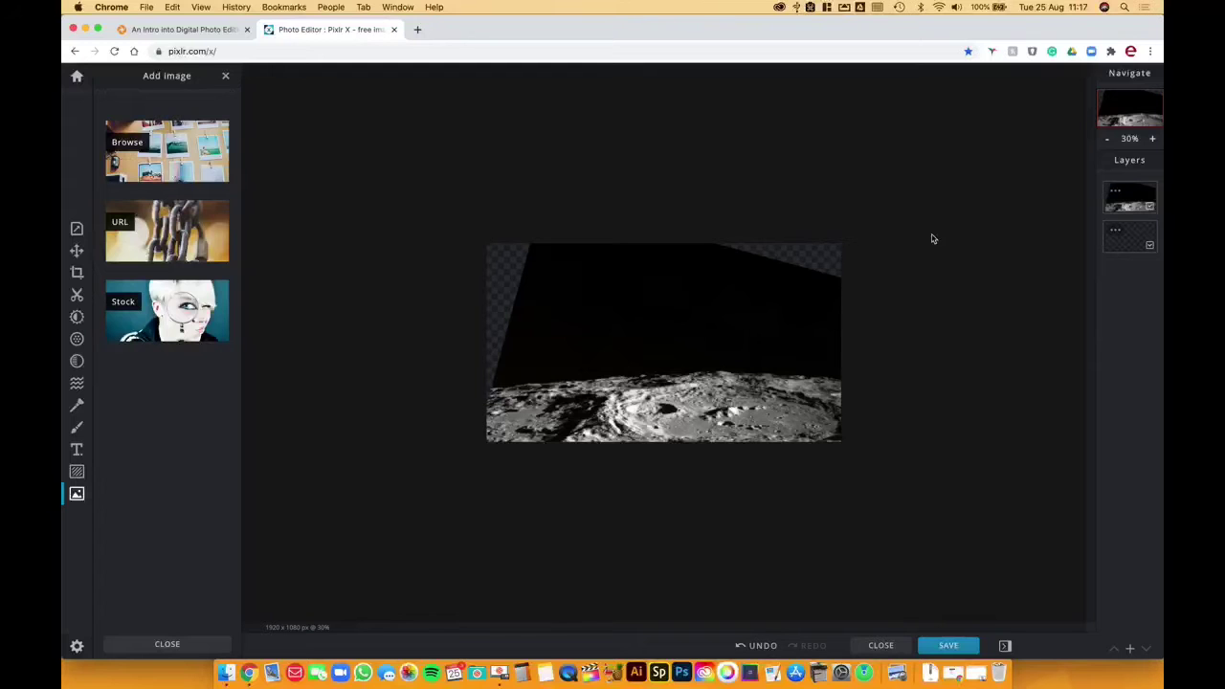
Step: Cut the black sky out of the moon layer with the Cutout magic wand in Remove mode
left_click(1153, 138)
left_click(1153, 139)
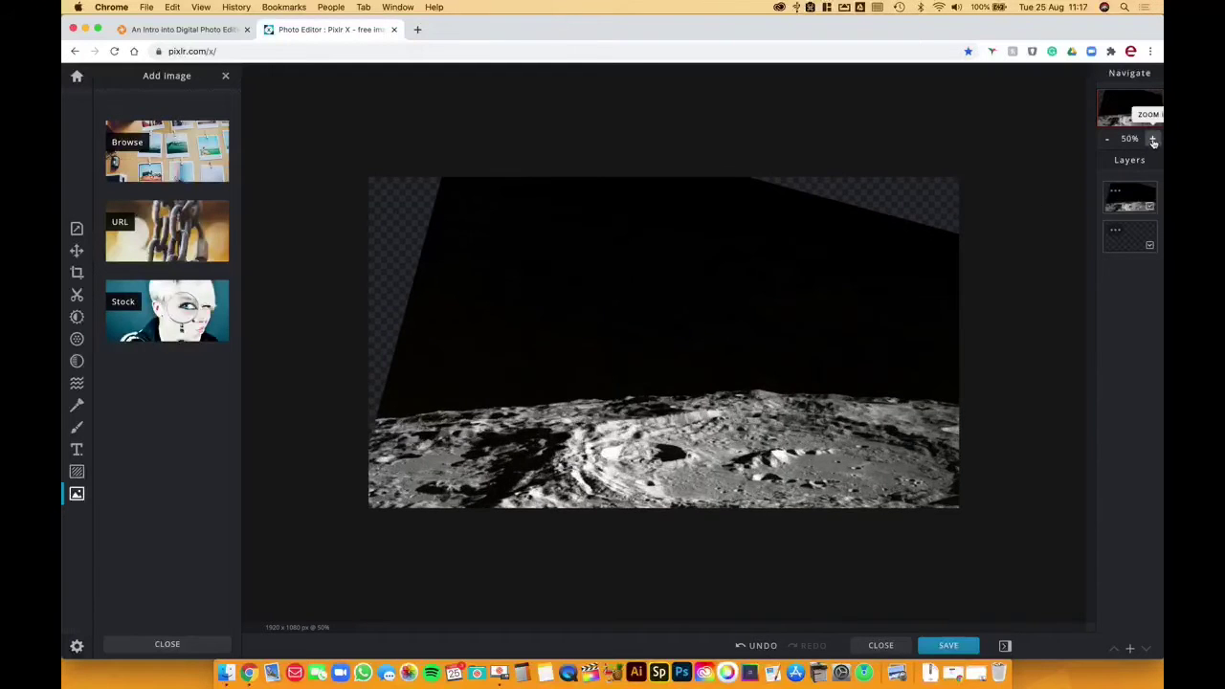
left_click(1152, 138)
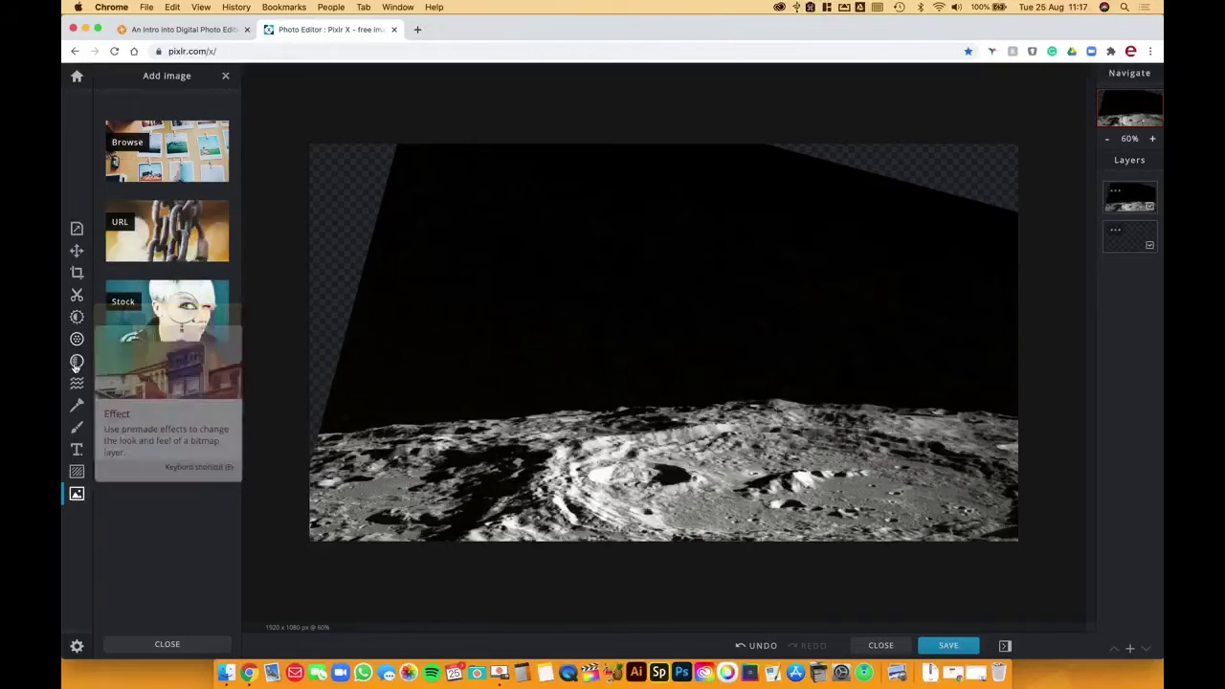
left_click(77, 296)
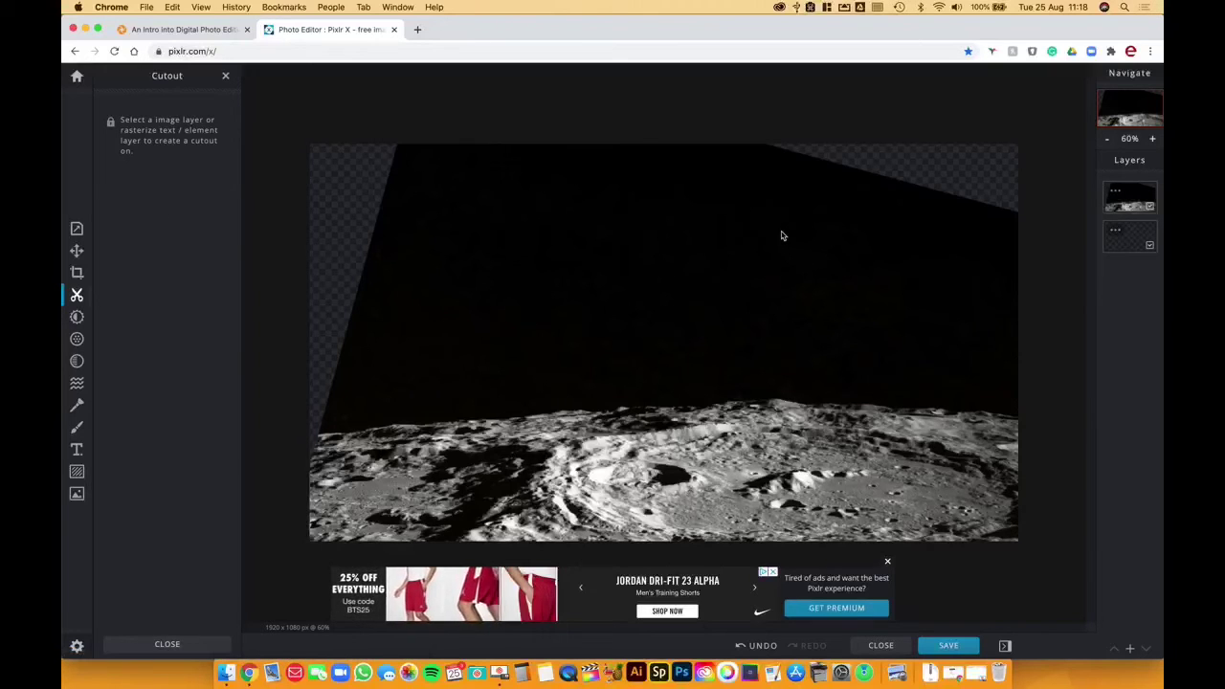
left_click(1130, 203)
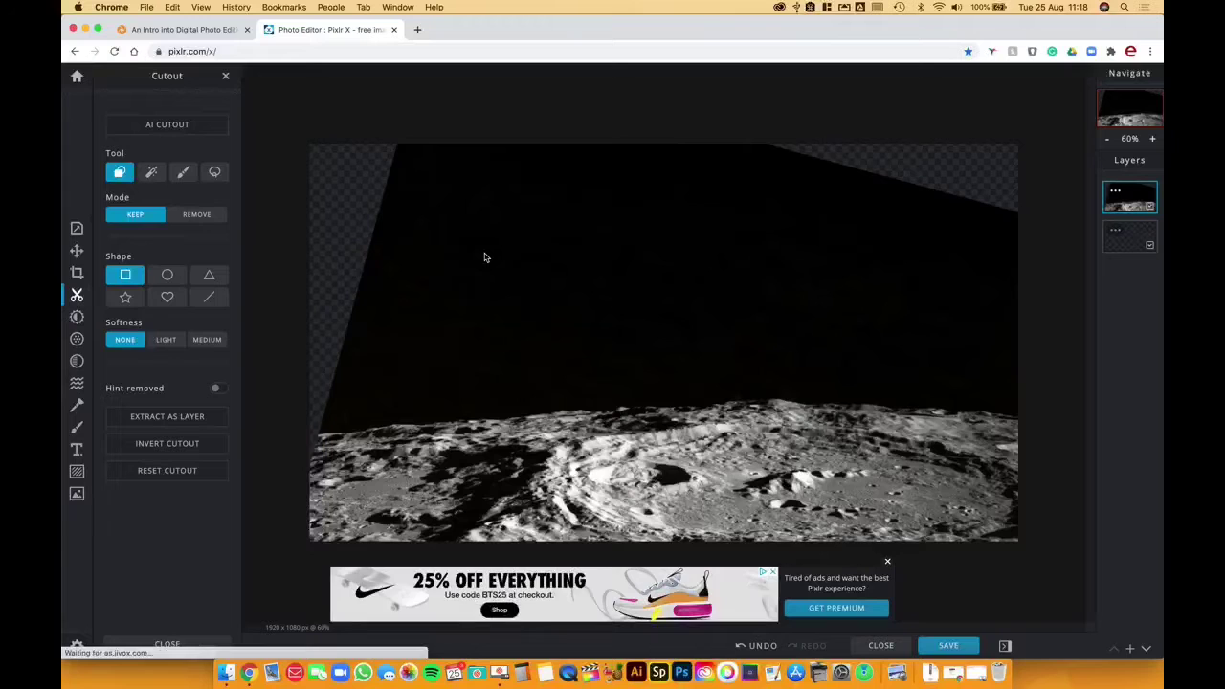
left_click(148, 173)
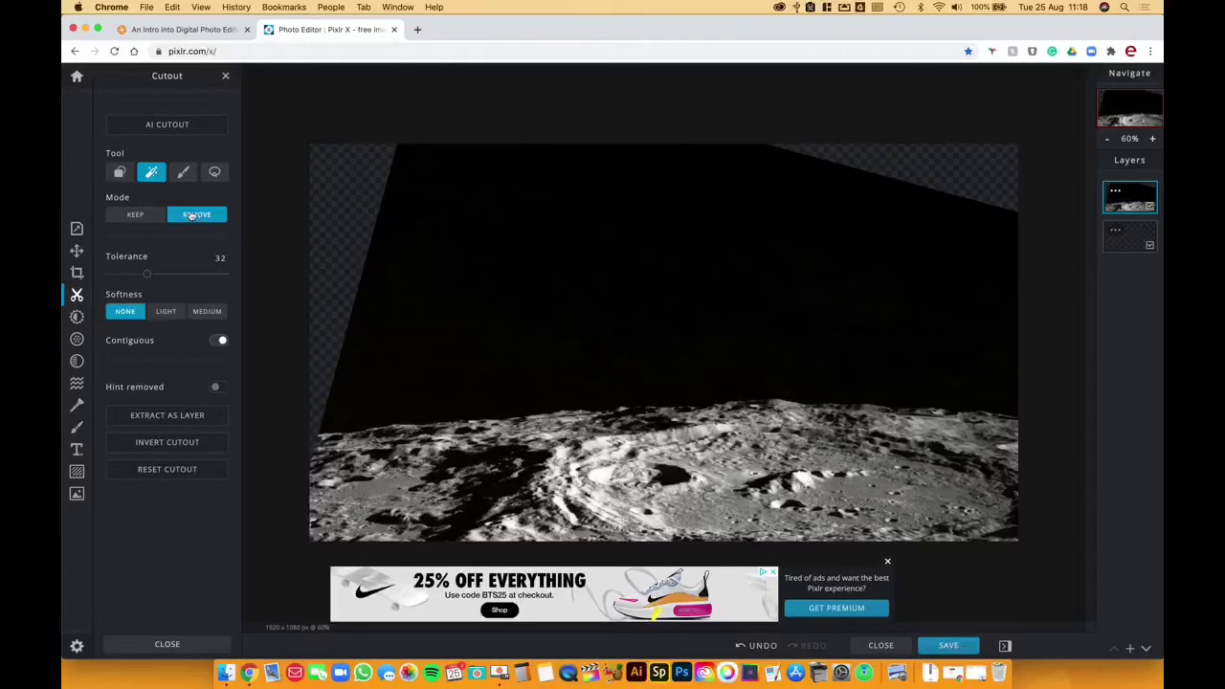
left_click(565, 294)
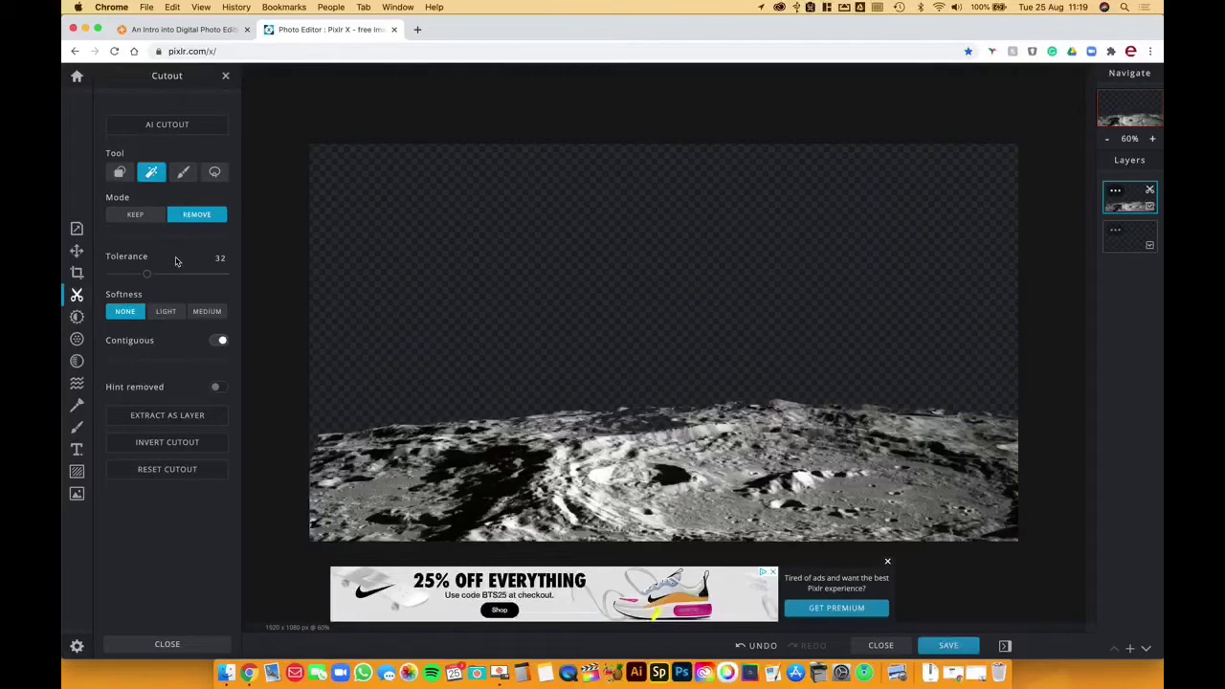
Step: Set the magic wand tolerance to 29 and examine the cut edge along the moon's whole horizon for wrongly removed areas
mouse_move(147, 274)
left_mouse_down()
mouse_move(133, 276)
mouse_move(183, 275)
mouse_move(121, 275)
mouse_move(143, 274)
left_mouse_up()
left_click(1153, 139)
left_click(1152, 138)
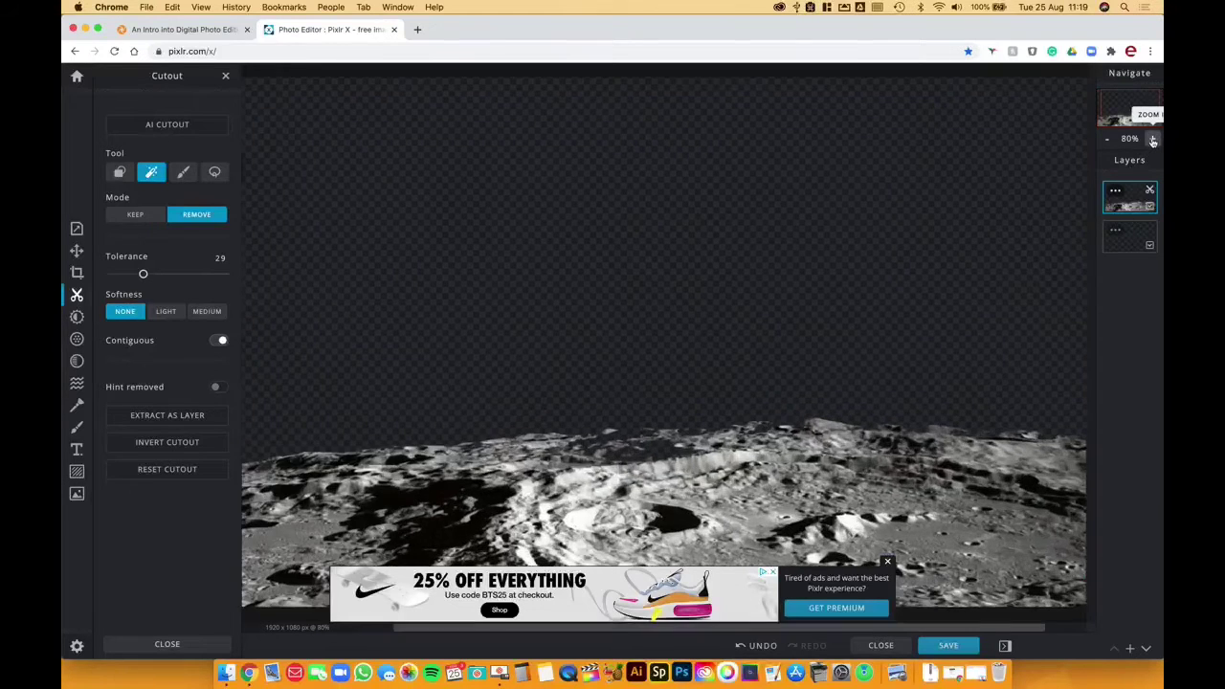
left_click(1152, 138)
left_click(1152, 139)
left_click(1153, 139)
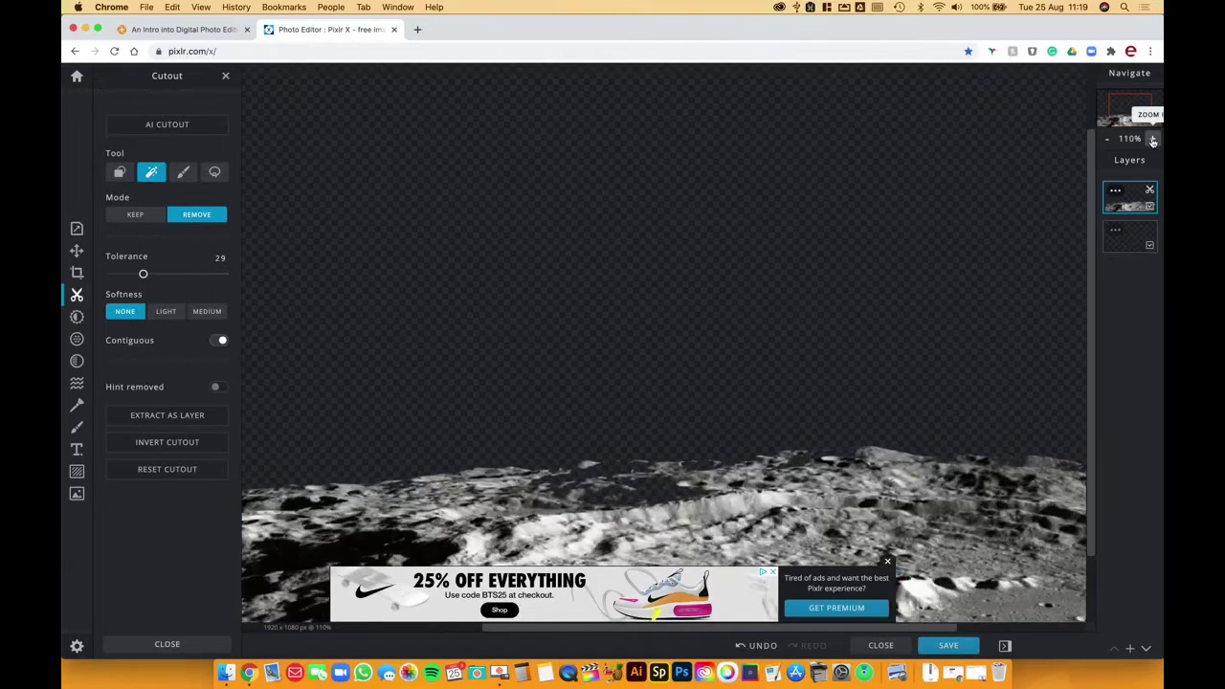
left_click(1152, 139)
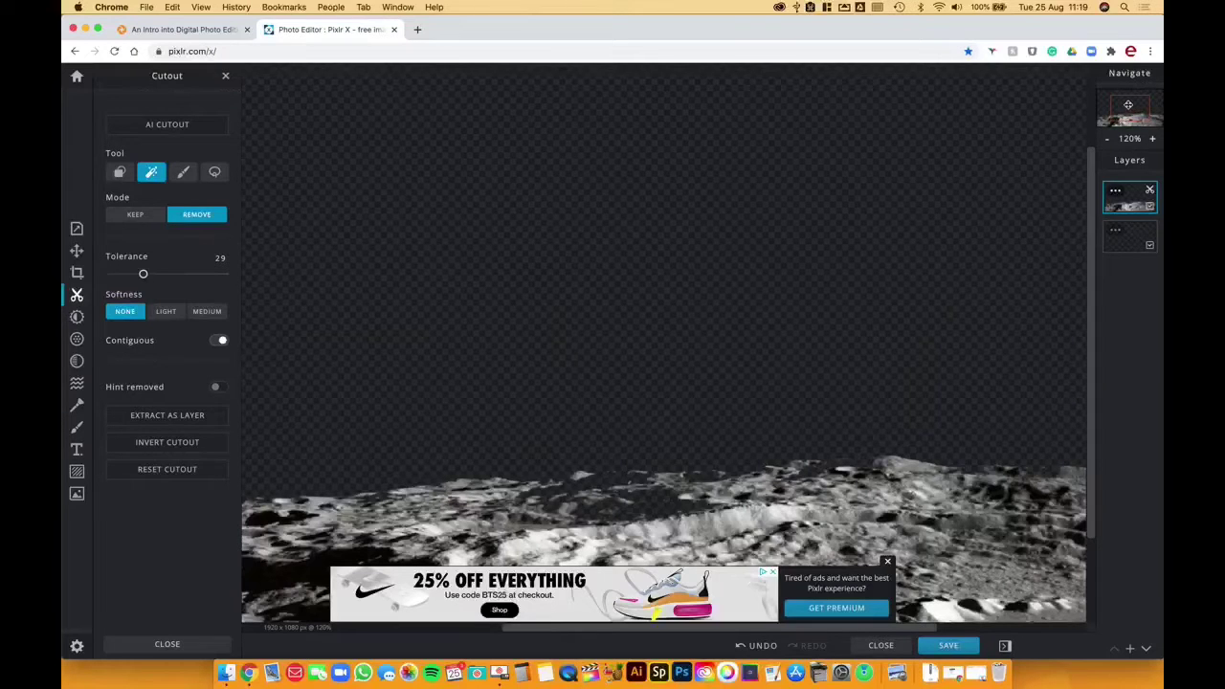
left_click_drag(1128, 104, 1114, 123)
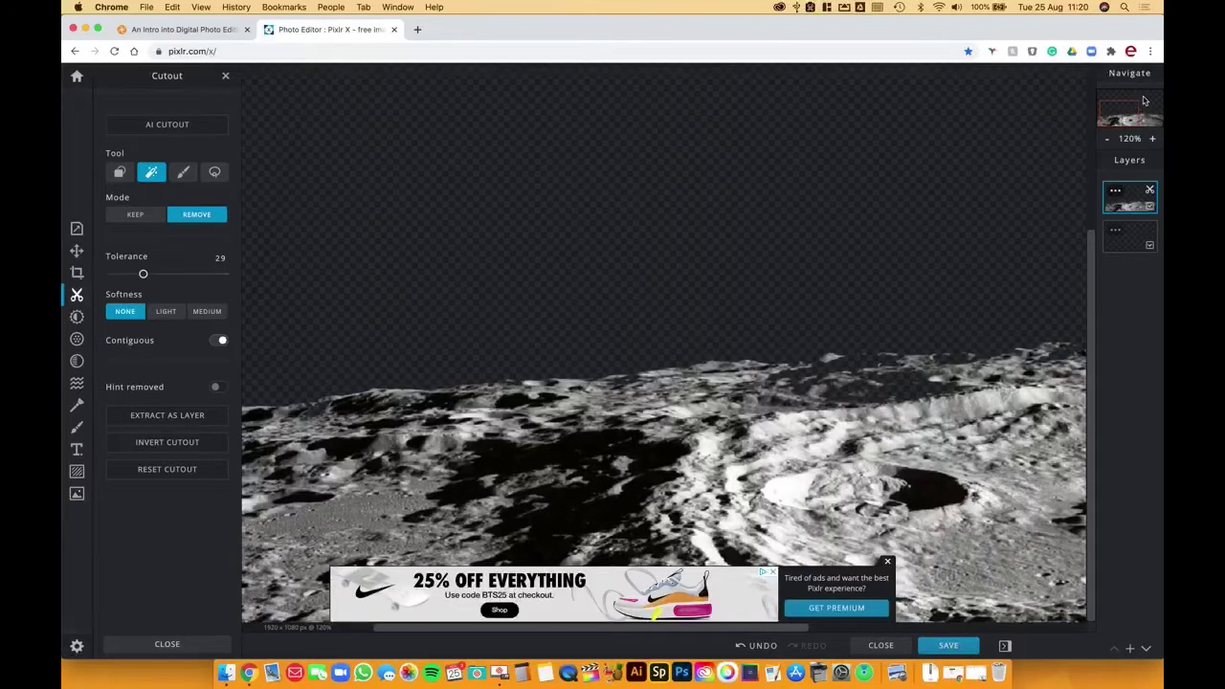
left_click_drag(1131, 116, 1100, 134)
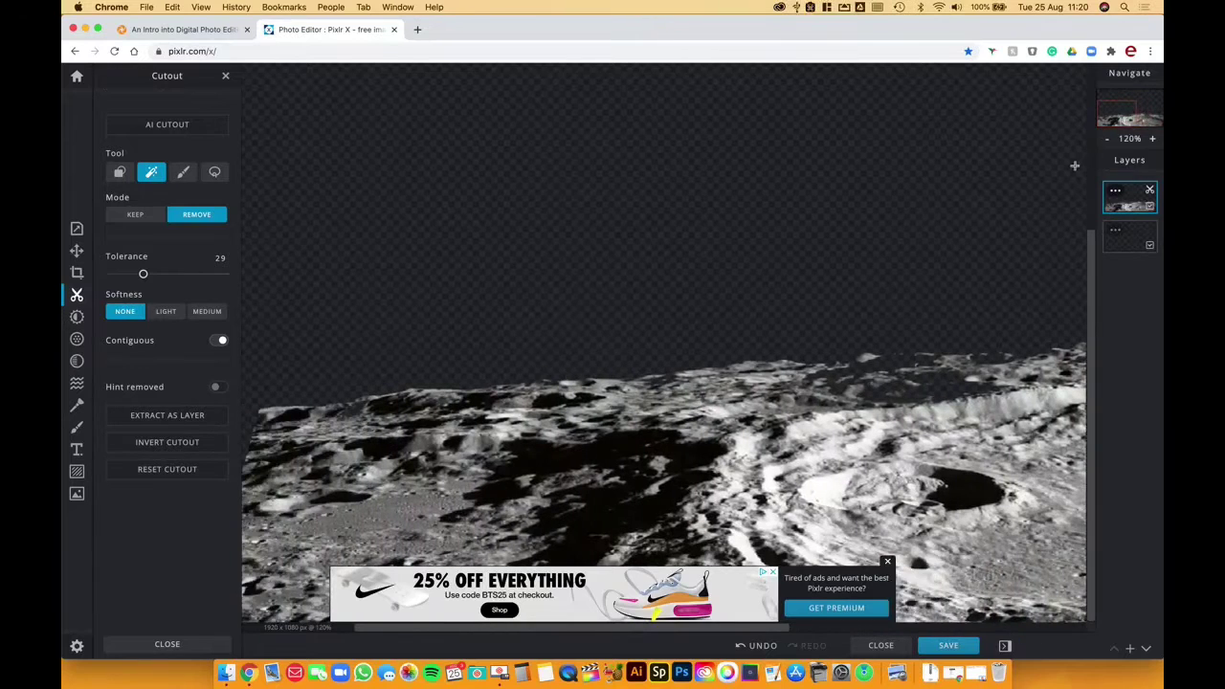
scroll(1089, 283, "up", 2)
scroll(1089, 282, "up", 5)
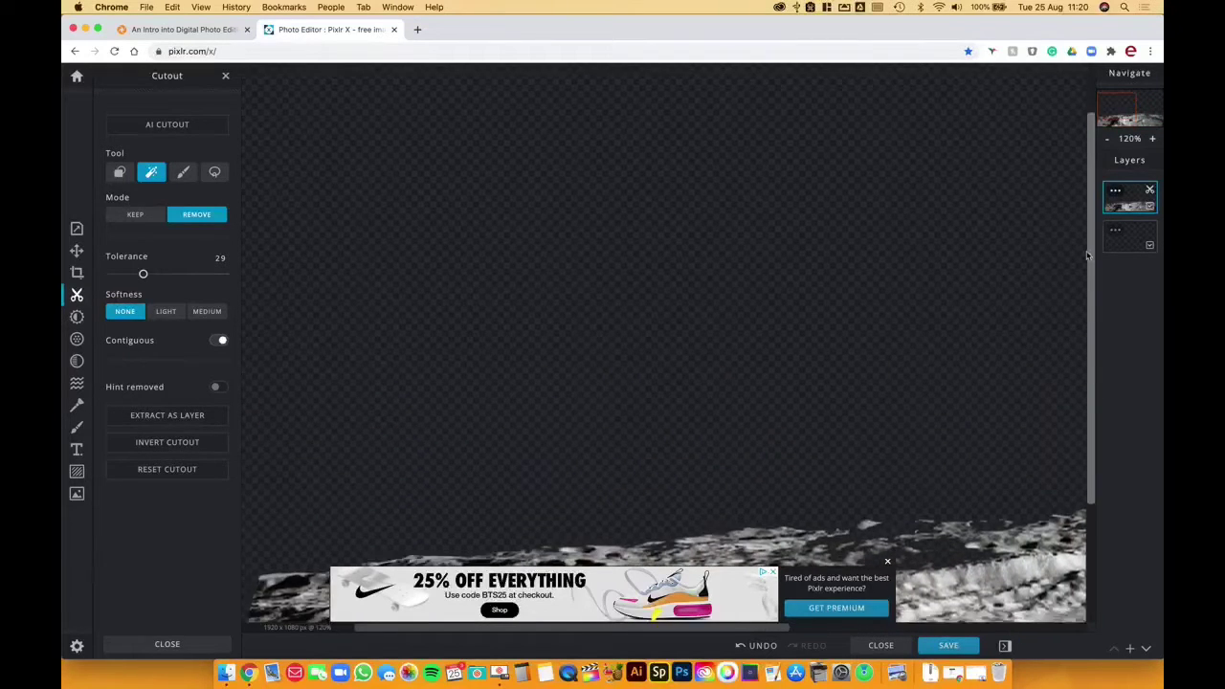
scroll(1089, 282, "down", 5)
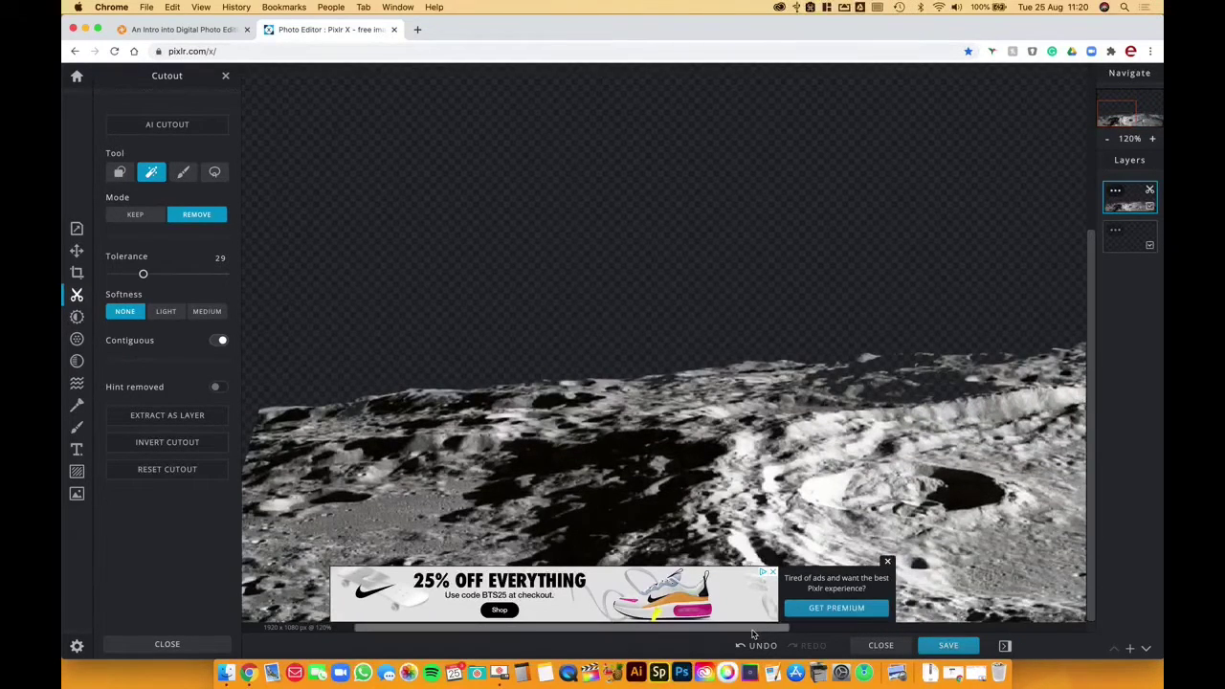
scroll(765, 627, "right", 5)
scroll(840, 631, "right", 5)
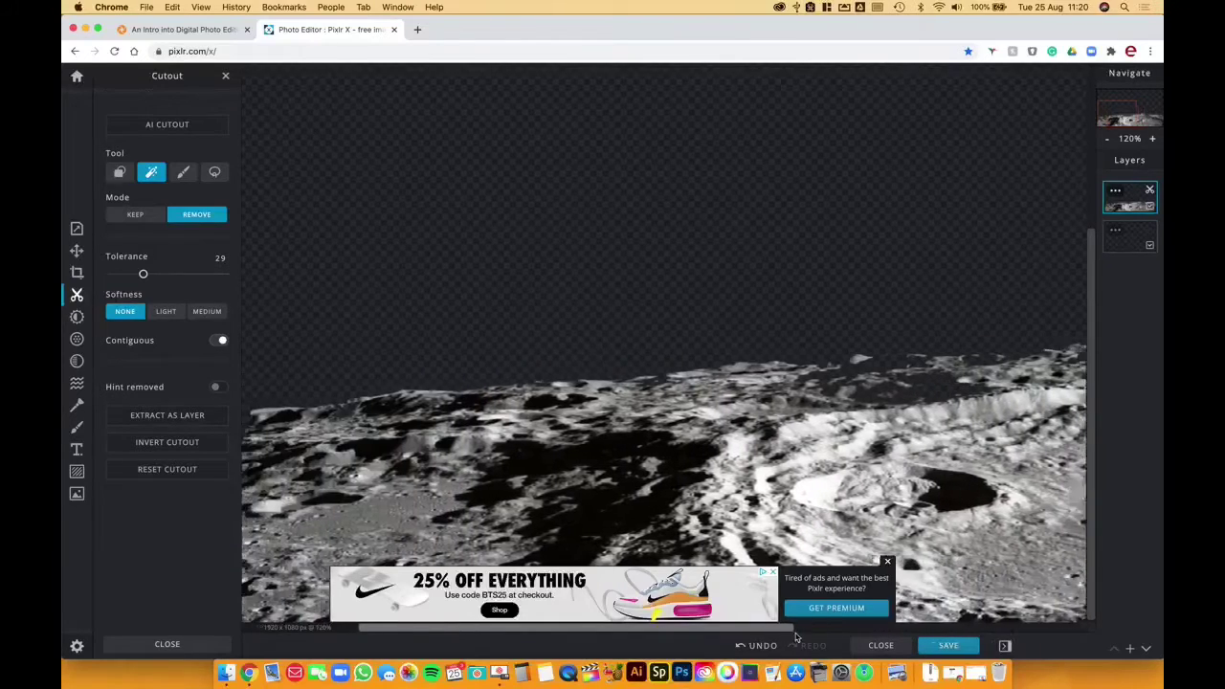
scroll(766, 627, "left", 8)
scroll(734, 626, "right", 3)
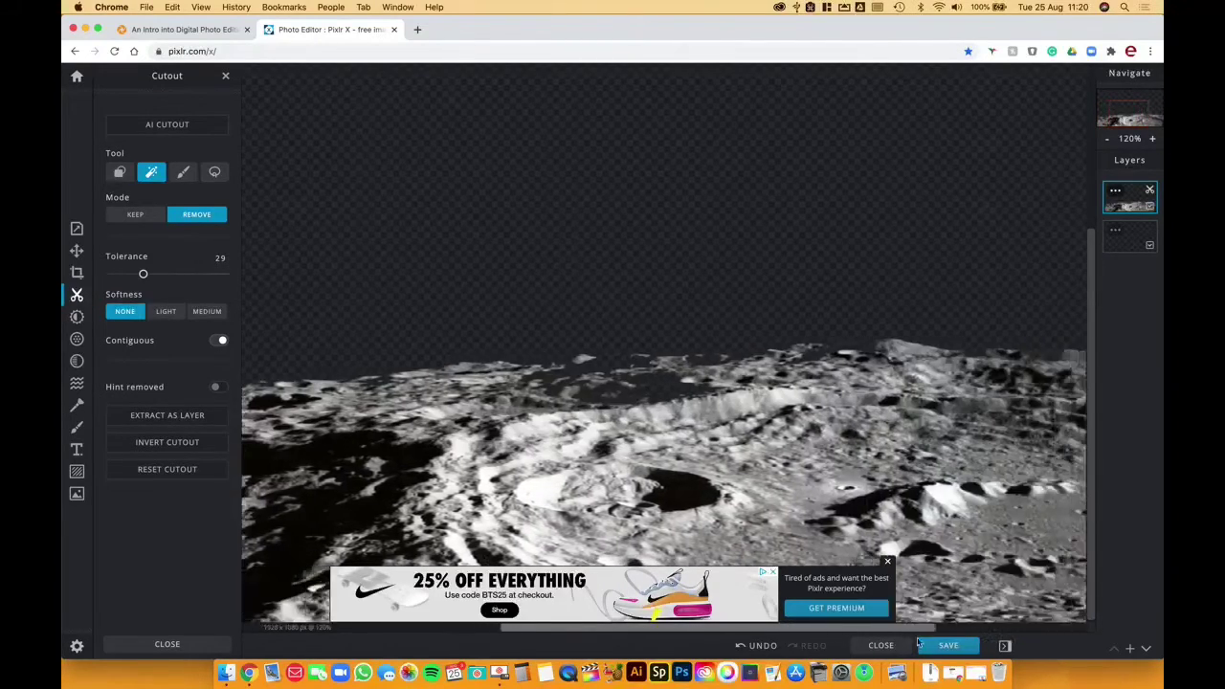
scroll(734, 625, "left", 3)
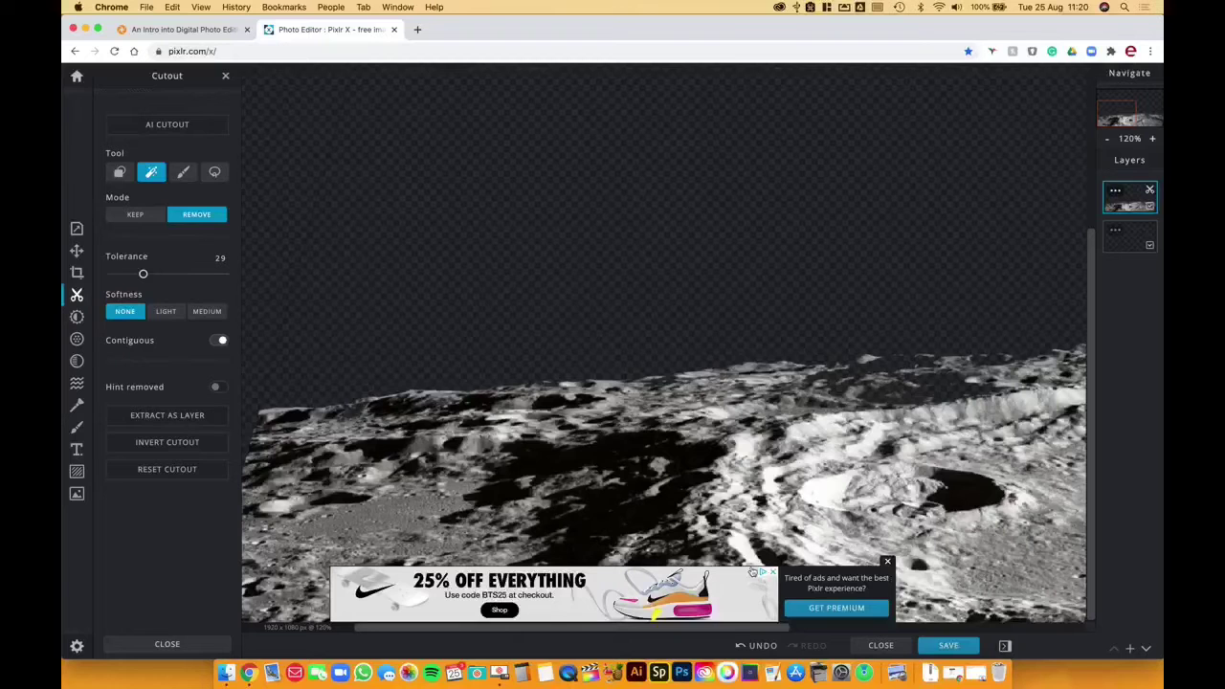
Step: Dismiss the advertisement banner covering the lower part of the canvas and bring the horizon's middle stretch into view
left_click(772, 572)
left_click(887, 562)
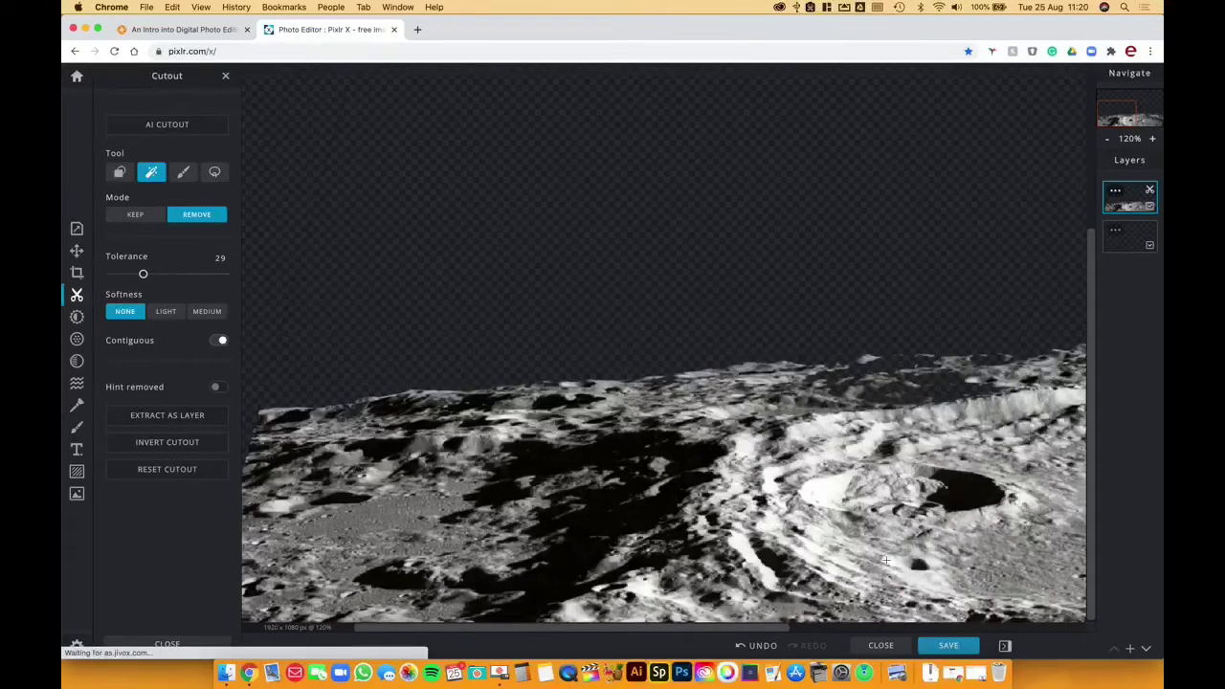
left_click_drag(745, 629, 849, 633)
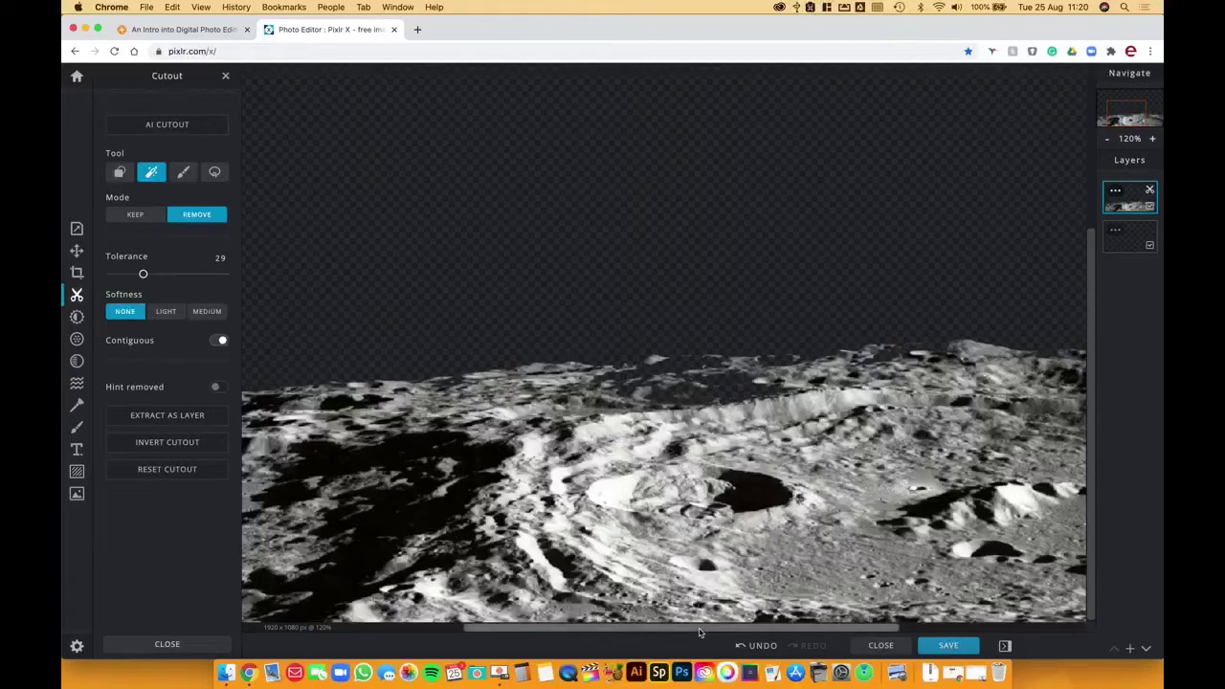
left_click_drag(700, 632, 696, 630)
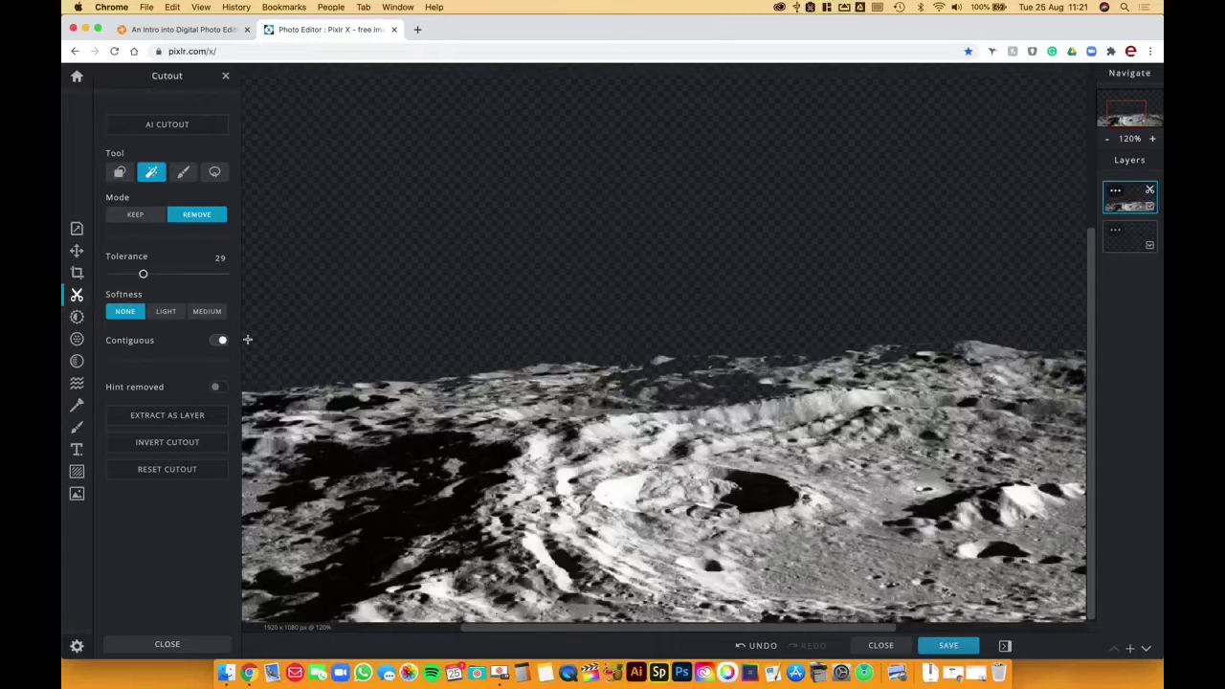
Step: Restore the missing dark patches along the middle of the horizon with the Cutout brush in Keep mode, 50 px at 50% softness
left_click(183, 174)
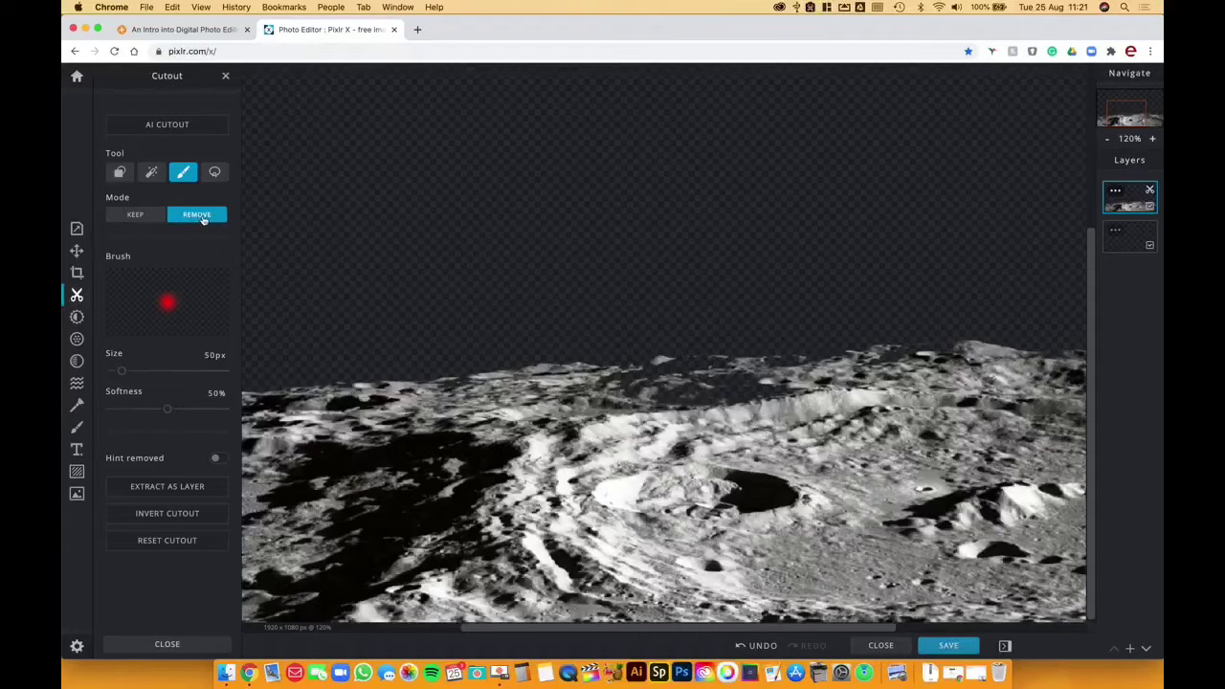
left_click(136, 216)
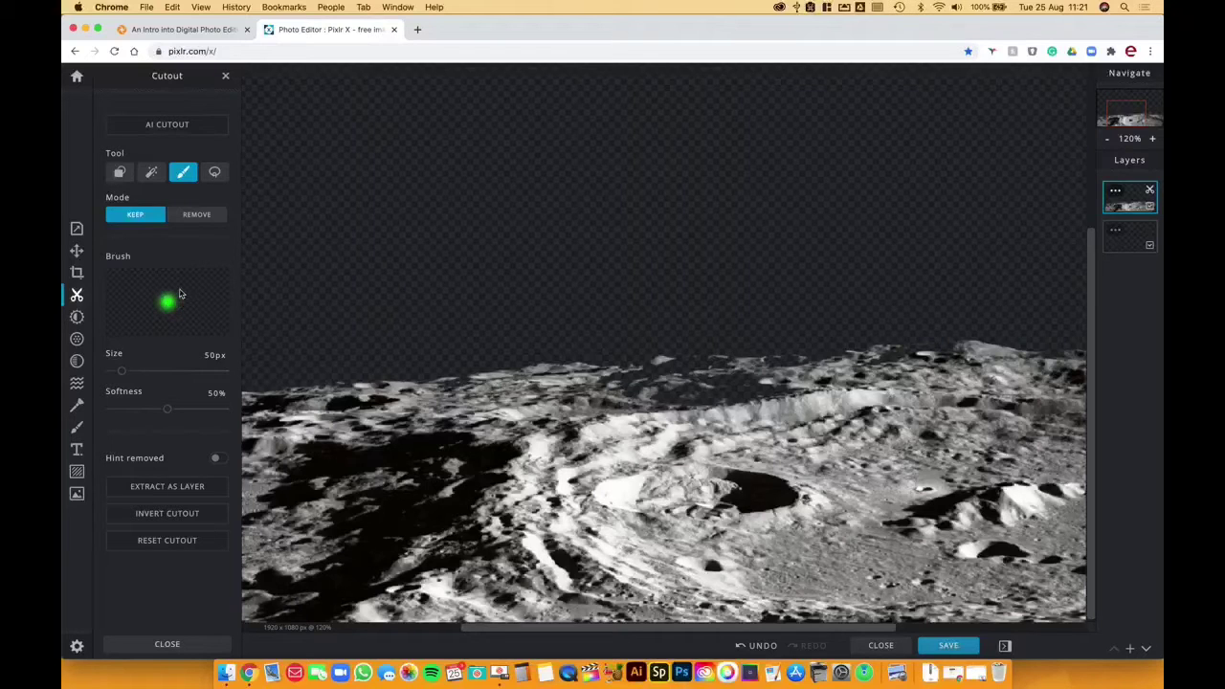
left_click(201, 216)
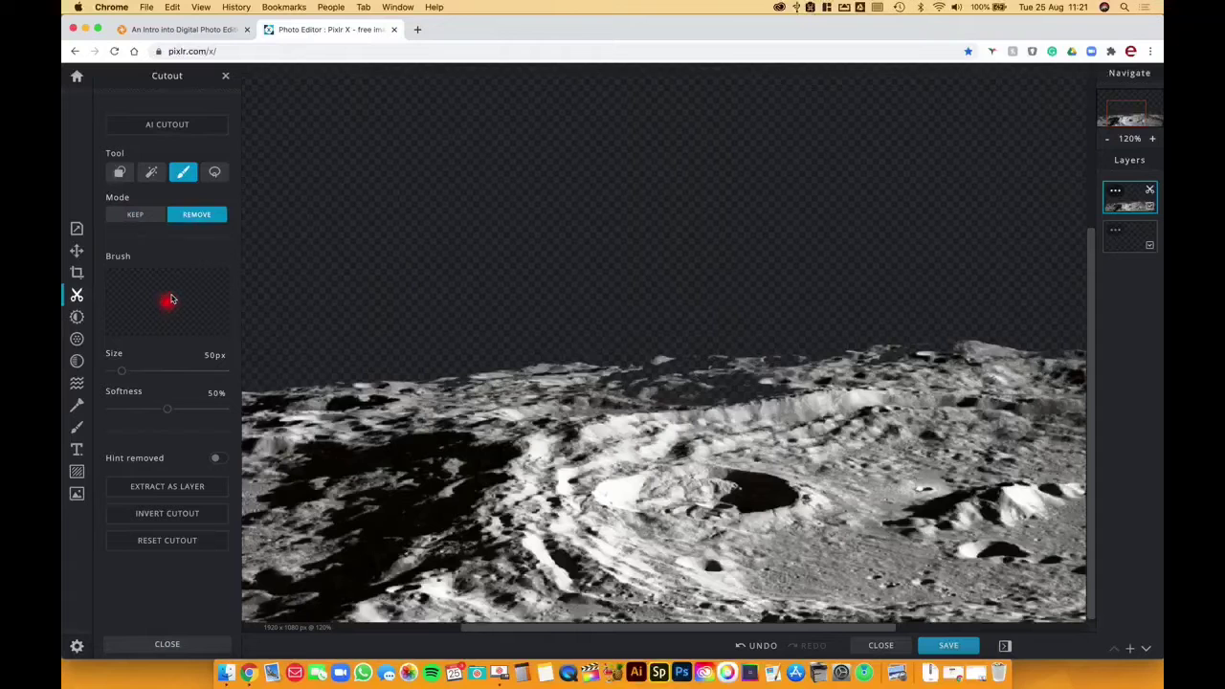
left_click(134, 217)
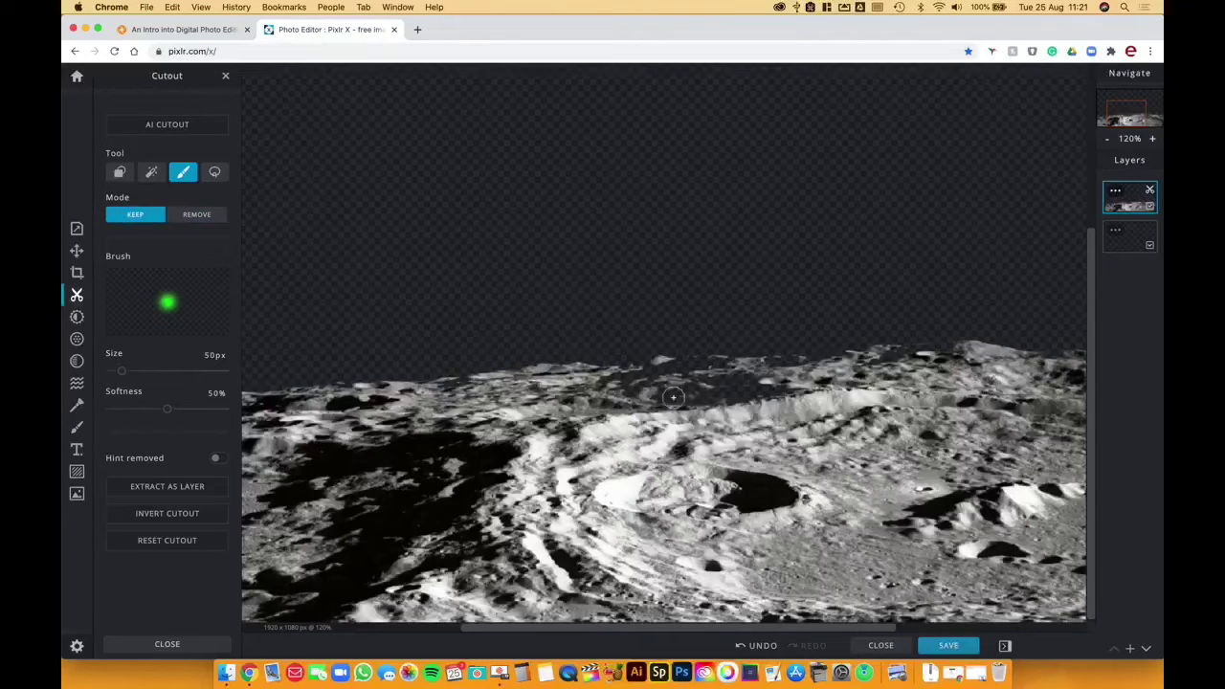
mouse_move(595, 389)
left_mouse_down()
mouse_move(684, 398)
mouse_move(815, 385)
mouse_move(629, 397)
mouse_move(608, 378)
mouse_move(751, 372)
mouse_move(593, 373)
mouse_move(846, 372)
mouse_move(803, 369)
mouse_move(969, 356)
left_mouse_up()
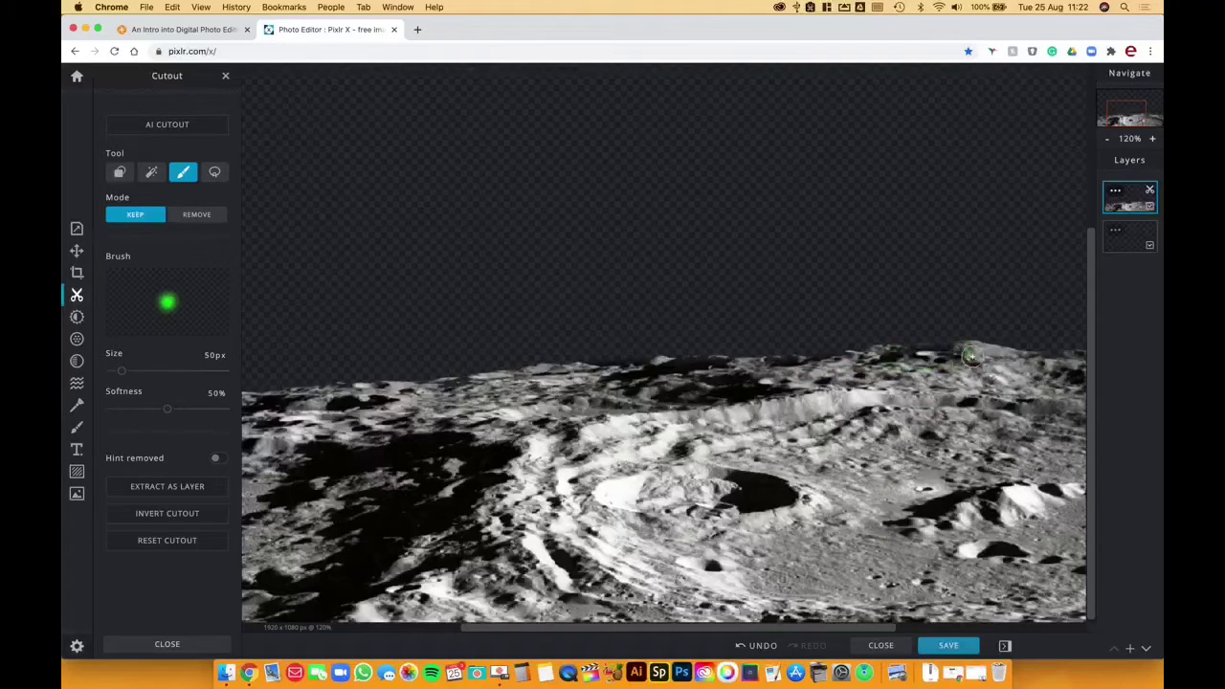
left_click_drag(878, 356, 960, 360)
left_click_drag(762, 369, 866, 366)
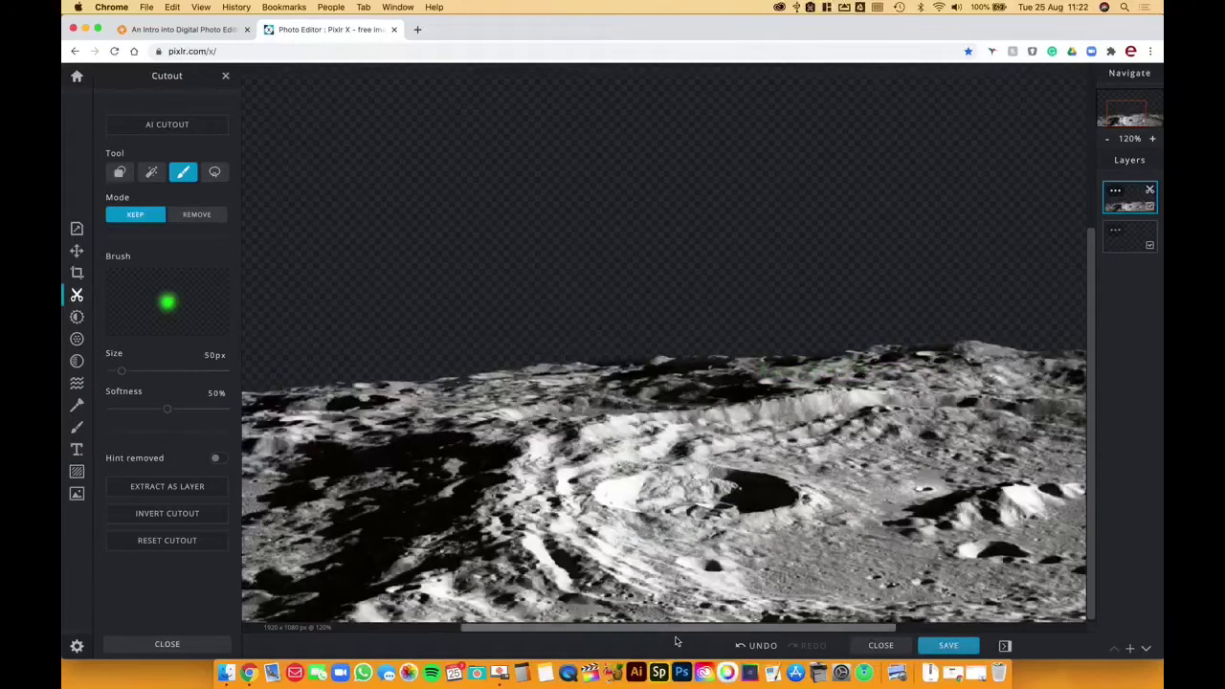
Step: Paint back the small gaps on the left part of the horizon and along its right half with the Keep brush
left_click_drag(692, 629, 586, 629)
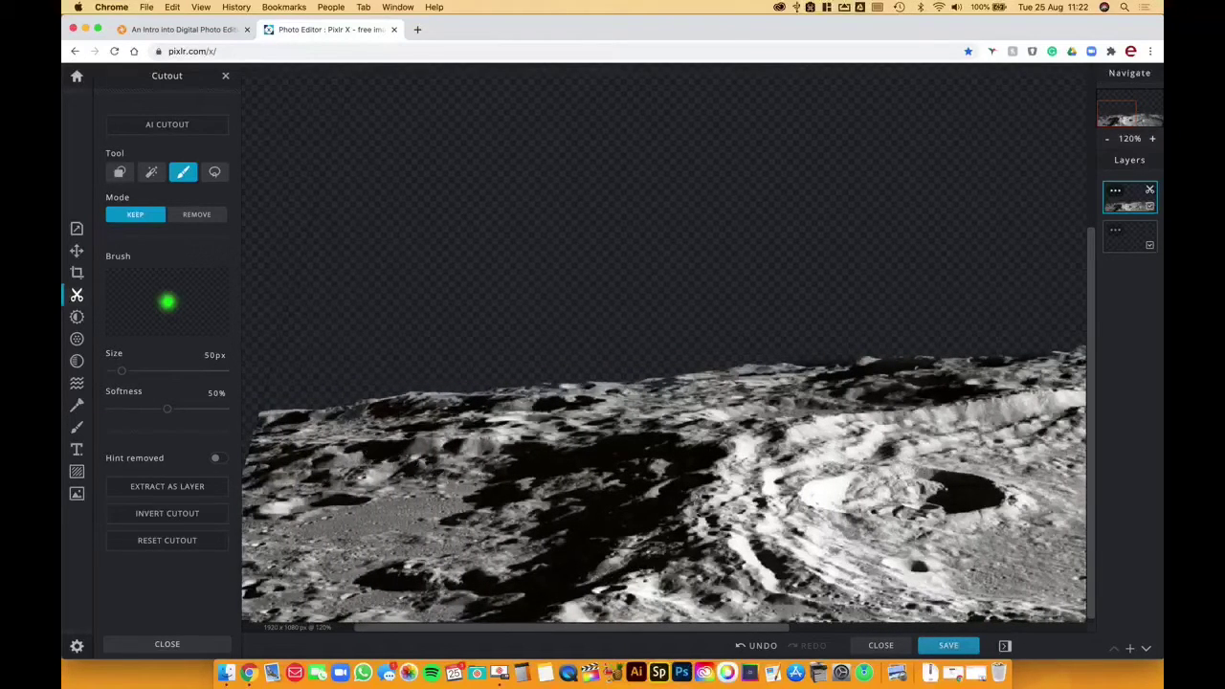
left_click_drag(635, 394, 675, 388)
left_click_drag(641, 633, 931, 635)
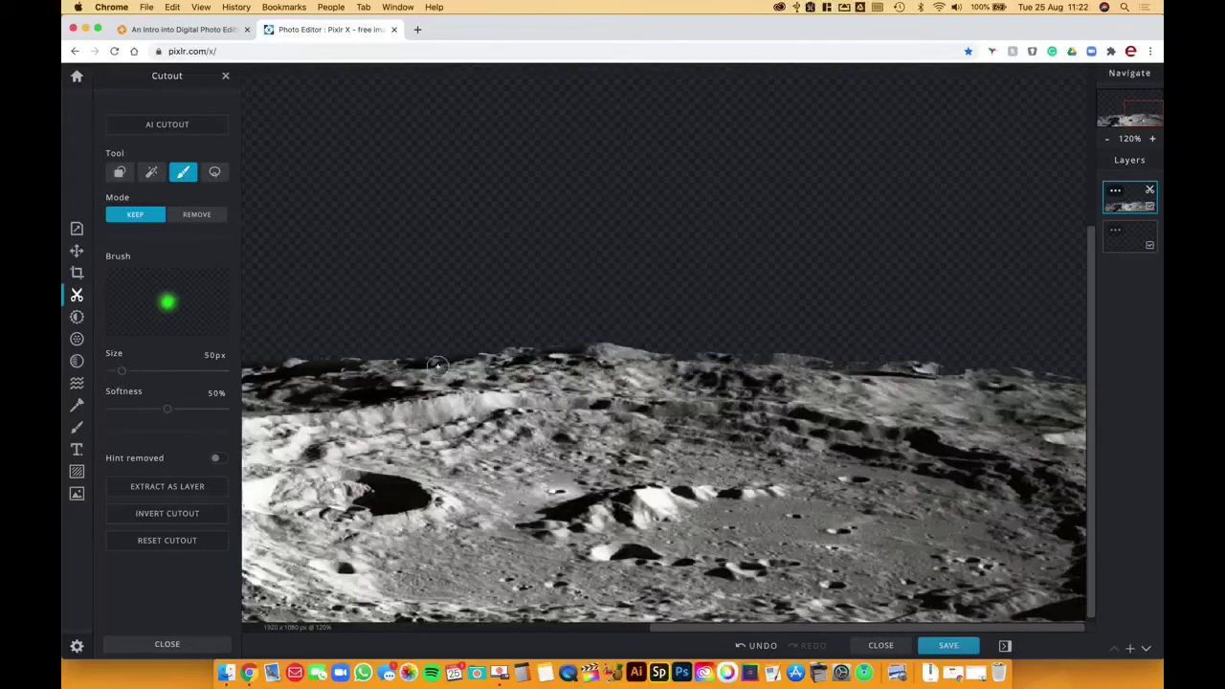
left_click_drag(421, 369, 892, 373)
Step: Restore the broken ridge edge at the far right end of the horizon with a continuous Keep brush stroke
left_click(1152, 139)
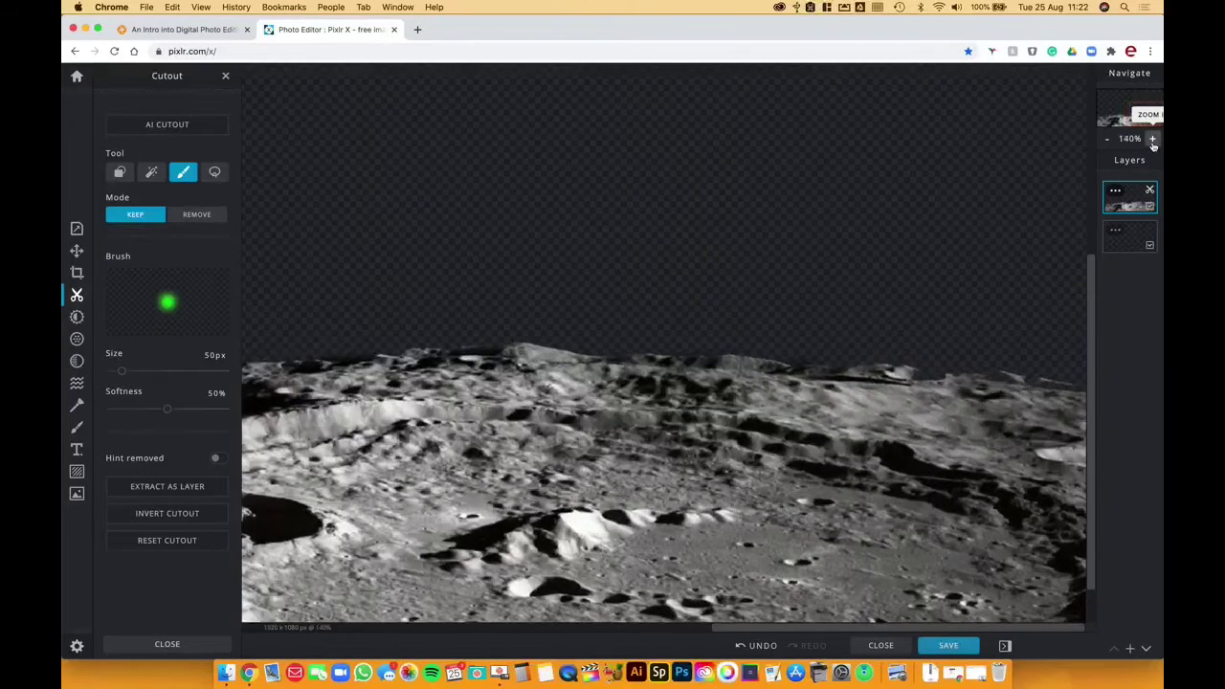
left_click(1152, 138)
left_click(1152, 139)
left_click(1152, 139)
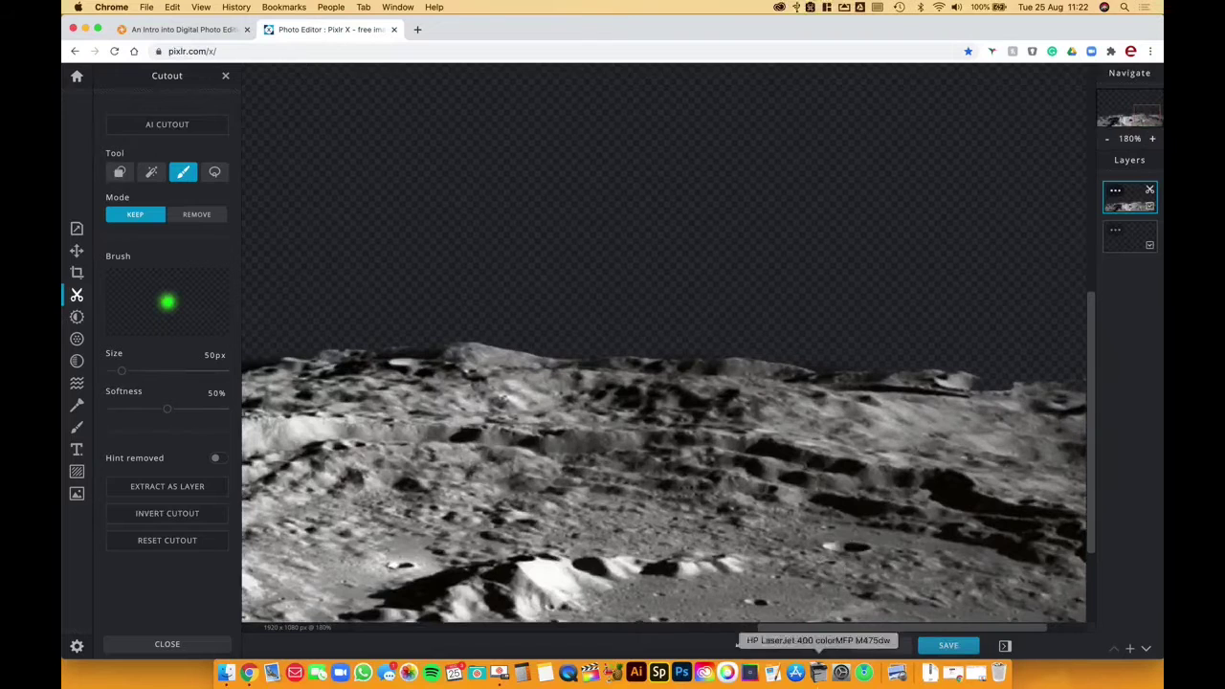
left_click_drag(869, 633, 906, 633)
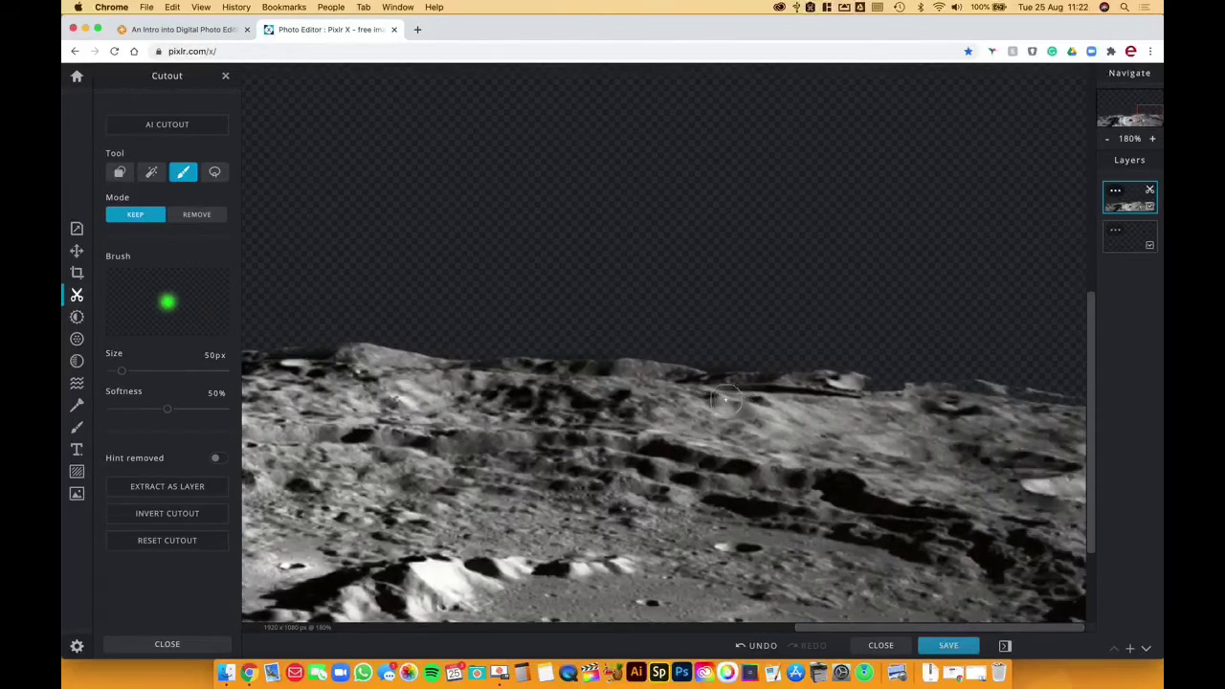
left_click_drag(708, 389, 1091, 410)
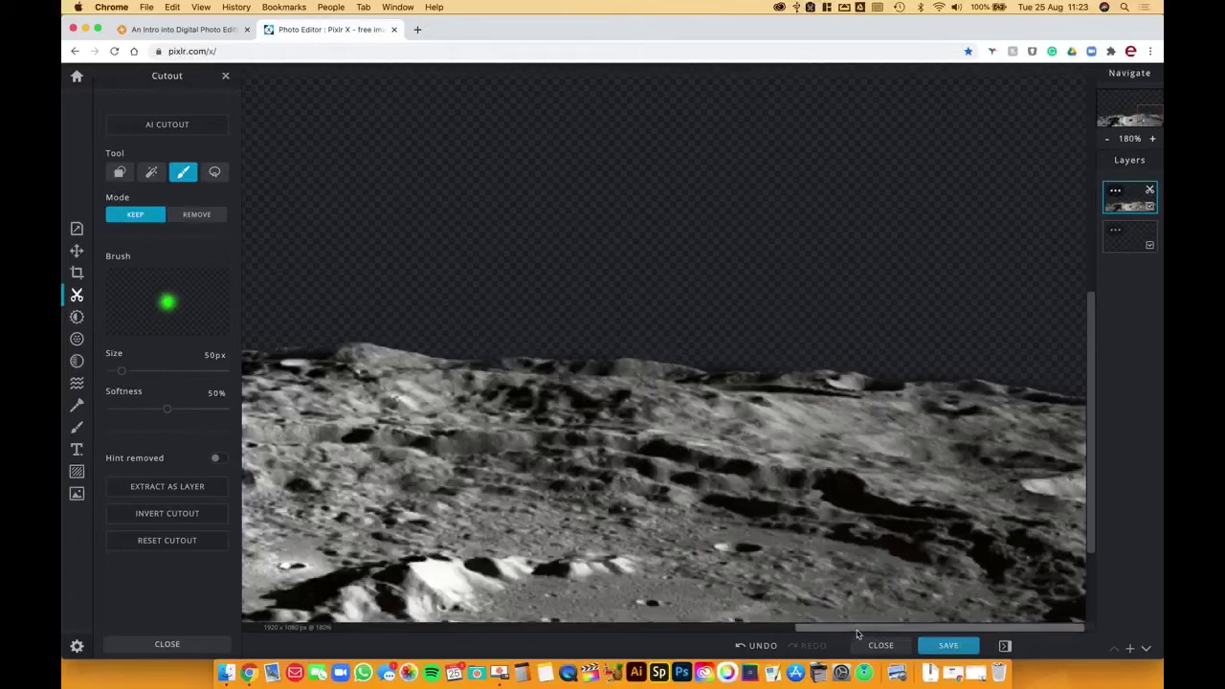
Step: Set the cutout brush size to 27 px and its softness to 0%
left_click_drag(842, 630, 729, 634)
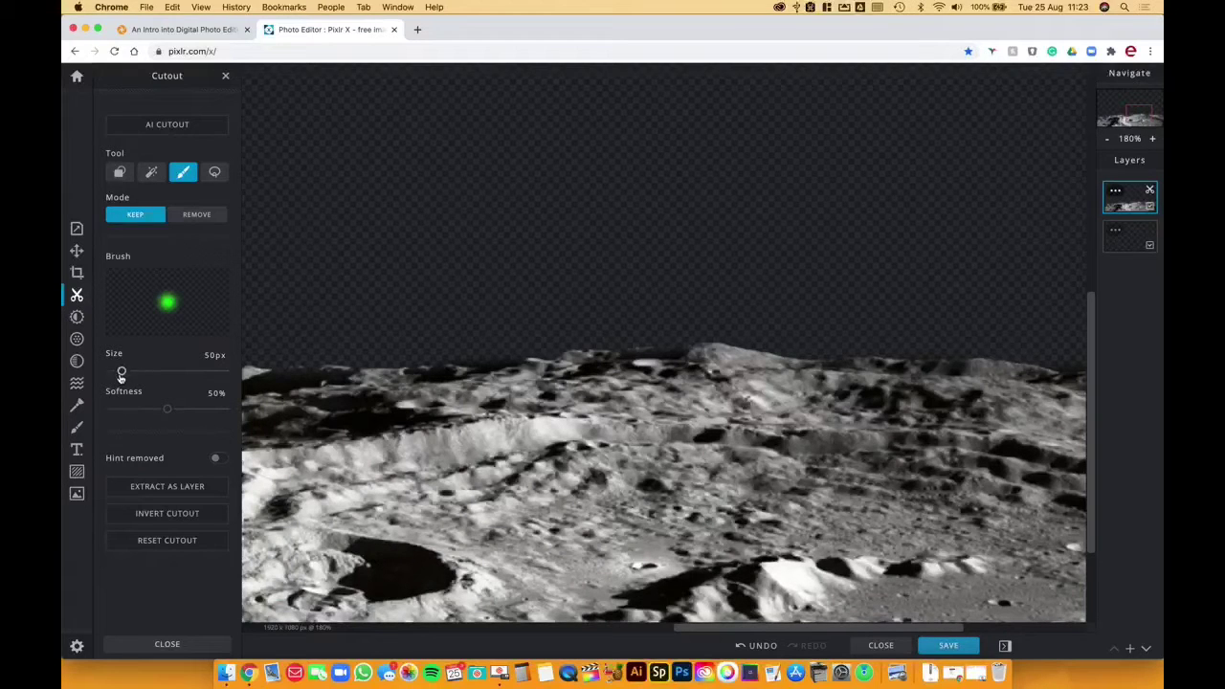
mouse_move(122, 373)
left_mouse_down()
mouse_move(170, 371)
mouse_move(110, 372)
left_mouse_up()
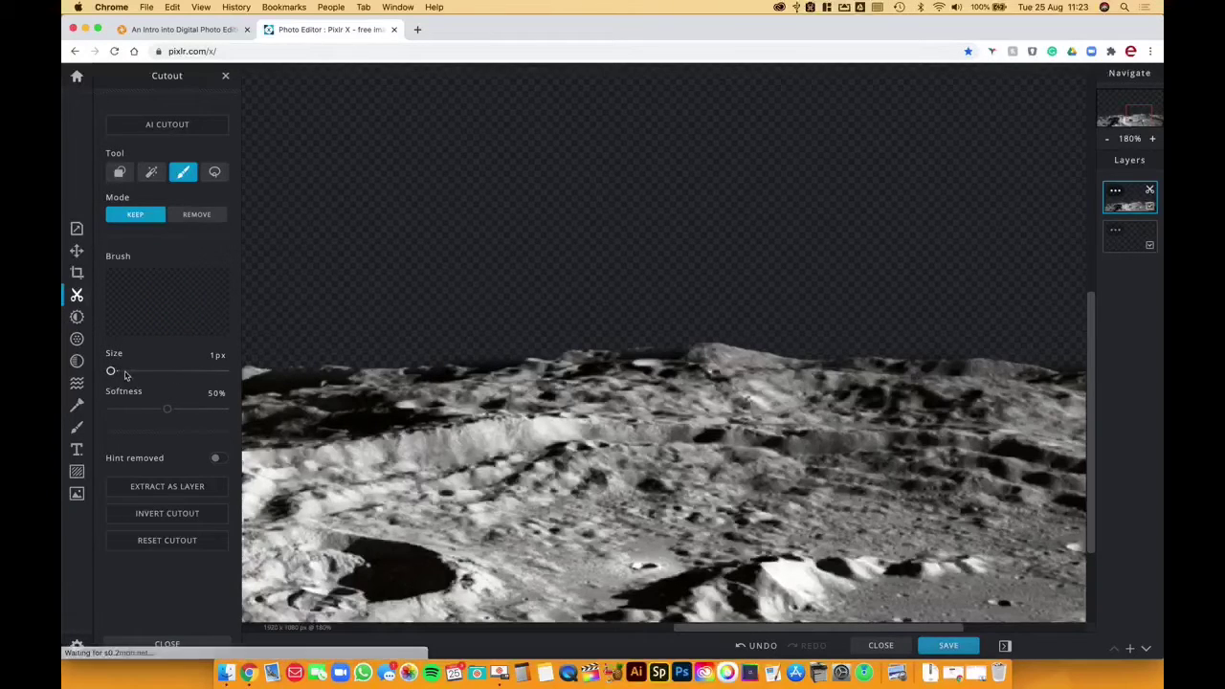
left_click_drag(113, 372, 116, 370)
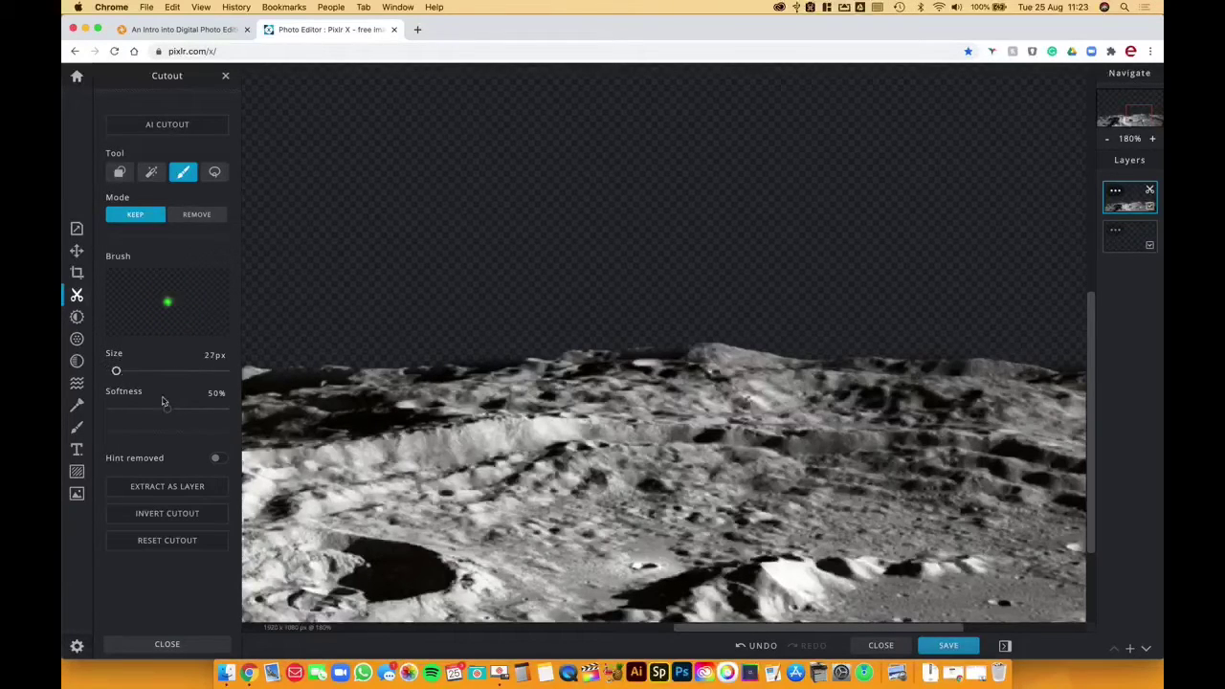
mouse_move(167, 411)
left_mouse_down()
mouse_move(223, 412)
mouse_move(99, 405)
left_mouse_up()
Step: Try a zigzag stroke across the cratered surface with the brush in Remove mode and undo it
left_click(197, 214)
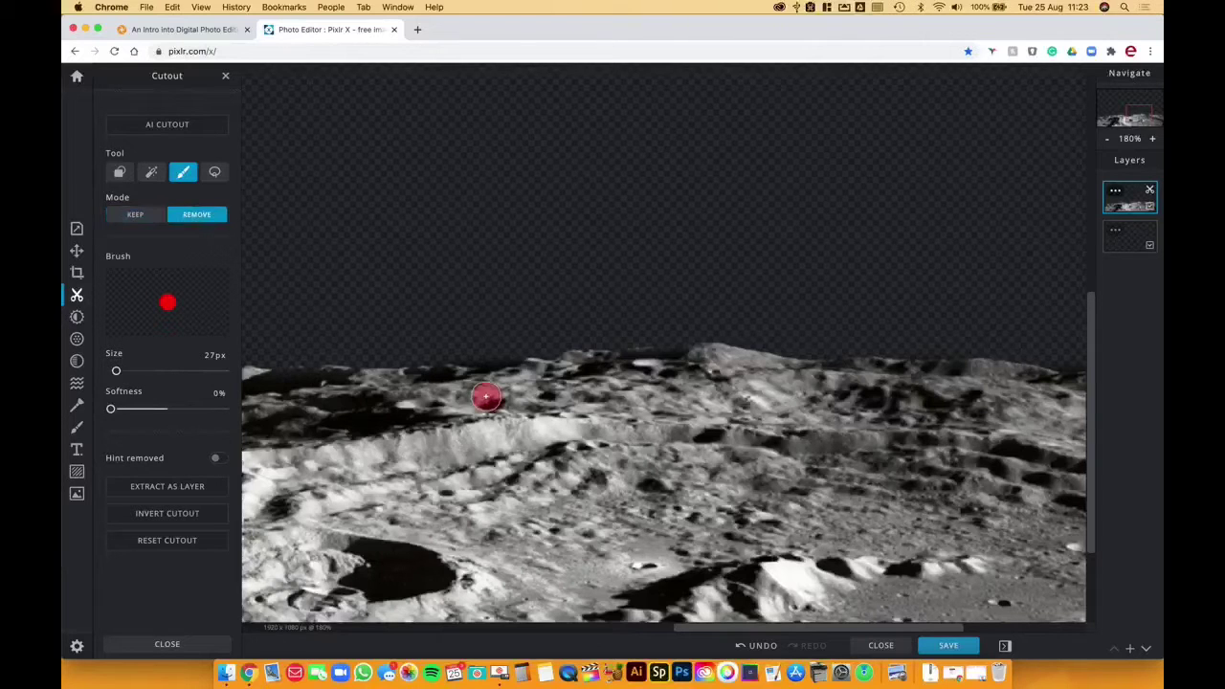
mouse_move(486, 396)
left_mouse_down()
mouse_move(557, 402)
mouse_move(555, 450)
mouse_move(596, 480)
mouse_move(640, 496)
mouse_move(709, 488)
left_mouse_up()
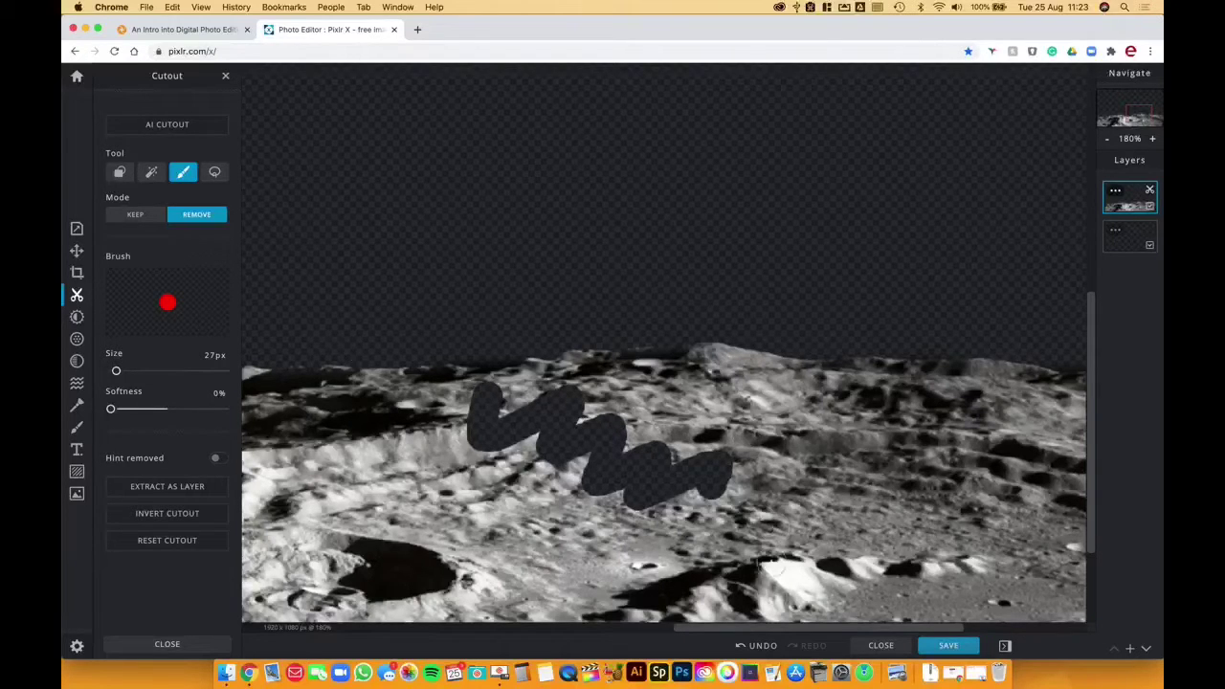
left_click(756, 645)
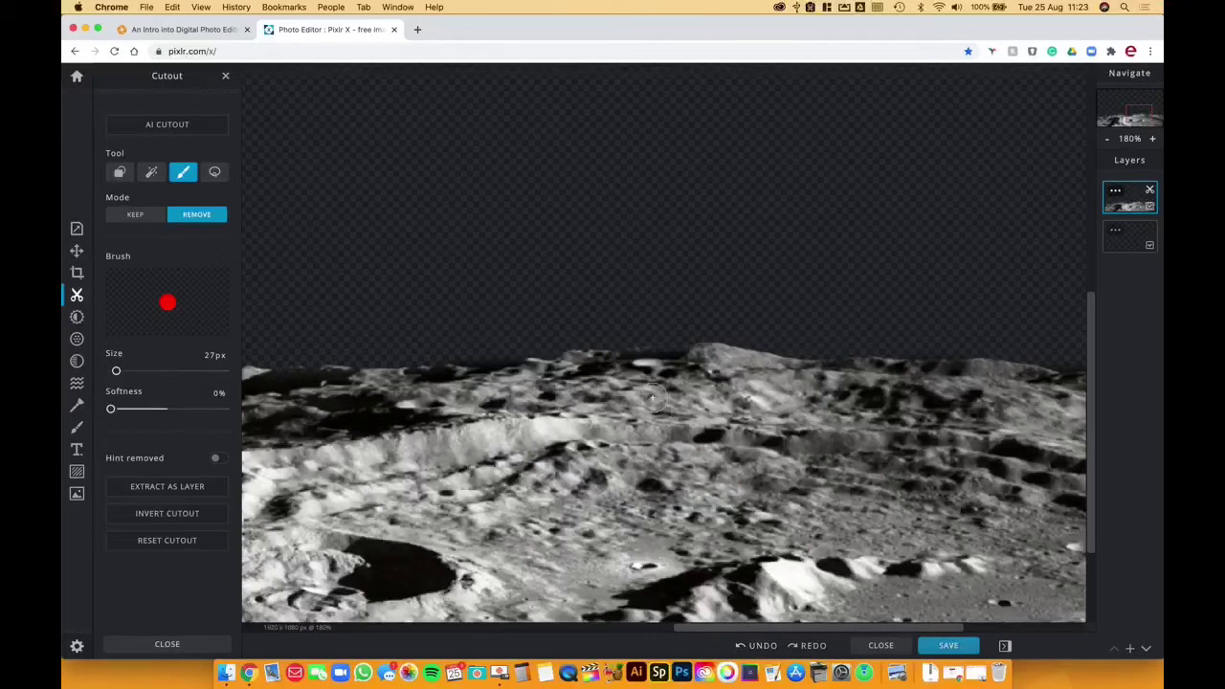
Step: Try painting the removed sky back above the central horizon in Keep mode and undo both strokes
left_click(131, 216)
mouse_move(507, 369)
left_mouse_down()
mouse_move(584, 297)
mouse_move(642, 341)
mouse_move(747, 287)
left_mouse_up()
mouse_move(698, 334)
left_mouse_down()
mouse_move(610, 348)
mouse_move(586, 307)
mouse_move(490, 321)
mouse_move(418, 360)
left_mouse_up()
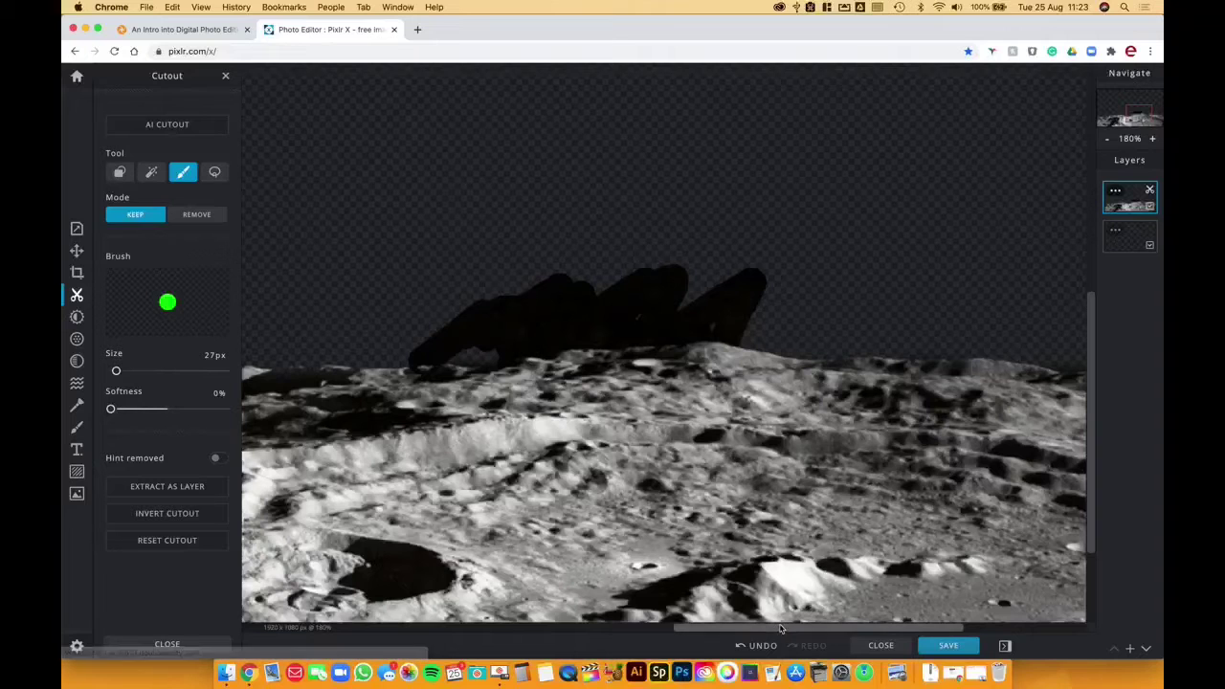
left_click(759, 646)
left_click(759, 646)
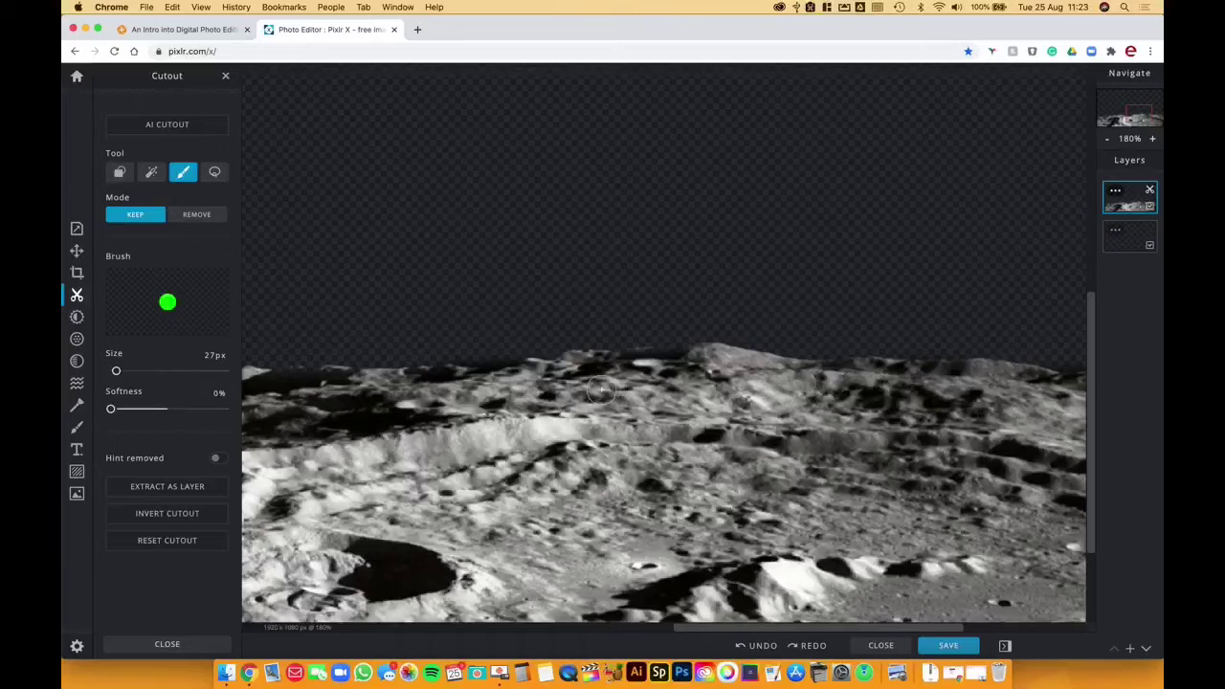
Step: Touch up the horizon edge just right of the central peak with a short stroke of the hard Keep brush
mouse_move(828, 376)
left_mouse_down()
mouse_move(860, 373)
mouse_move(813, 378)
left_mouse_up()
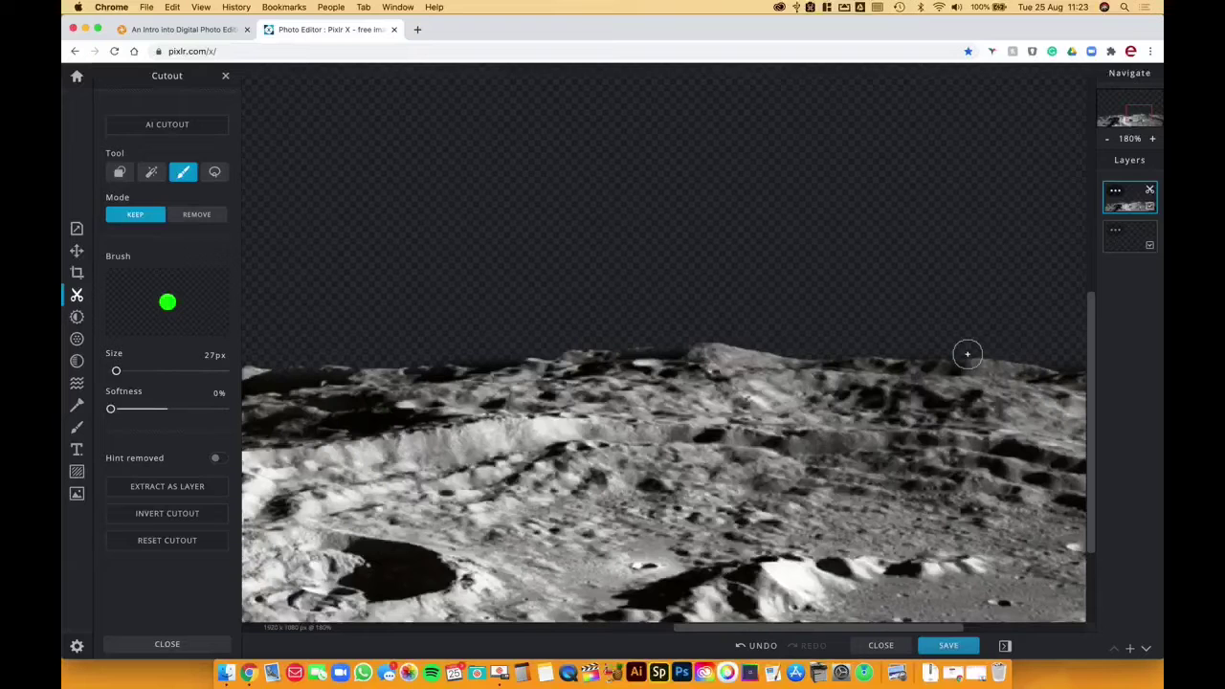
left_click(1108, 140)
left_click(1109, 139)
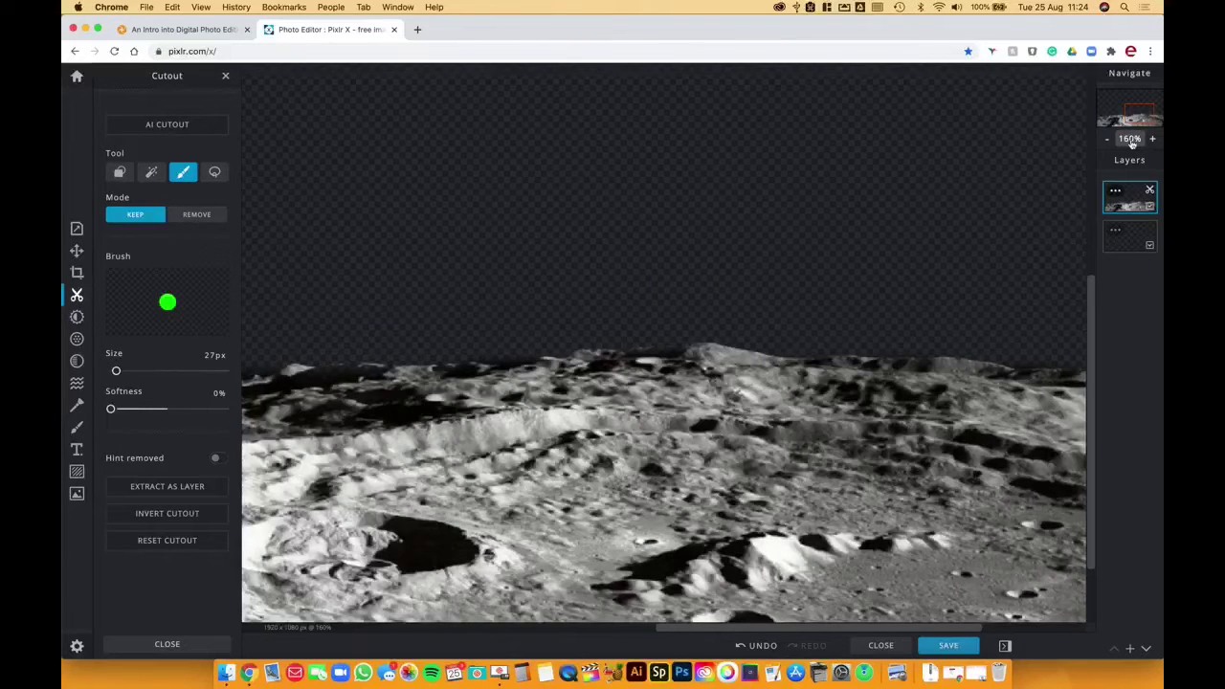
Step: Fit the whole image in the view to check the moon surface's cutout along the horizon
left_click(1131, 141)
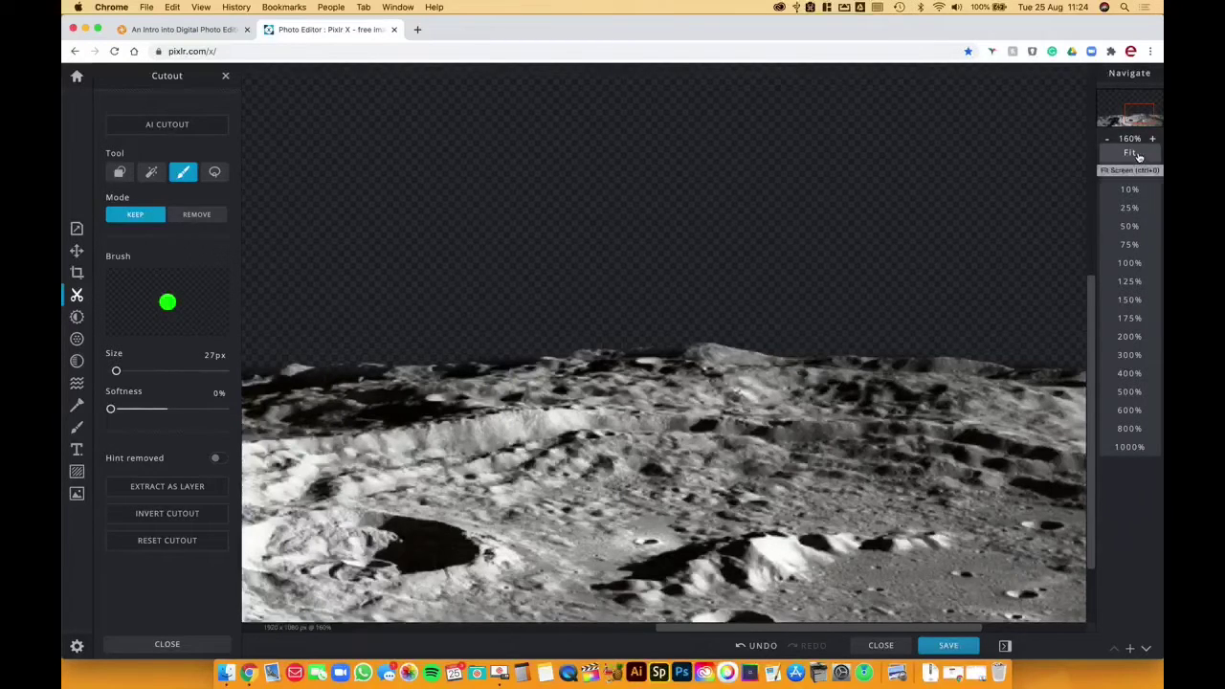
left_click(1138, 156)
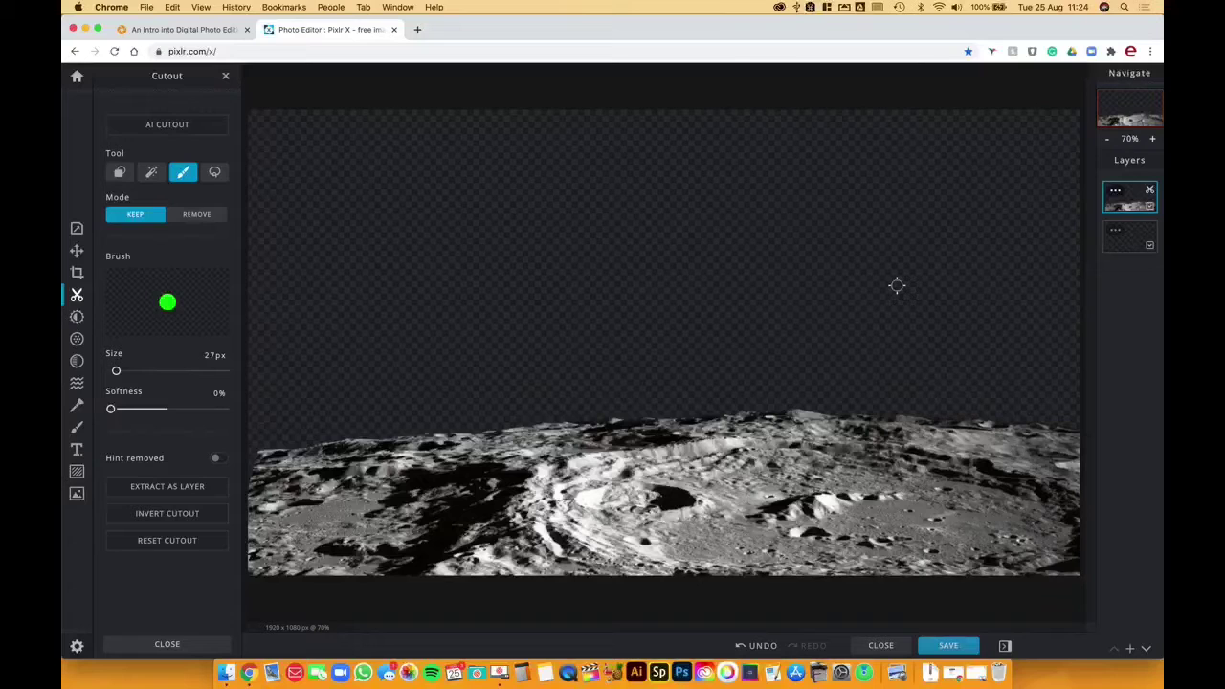
left_click(1132, 141)
left_click(1130, 154)
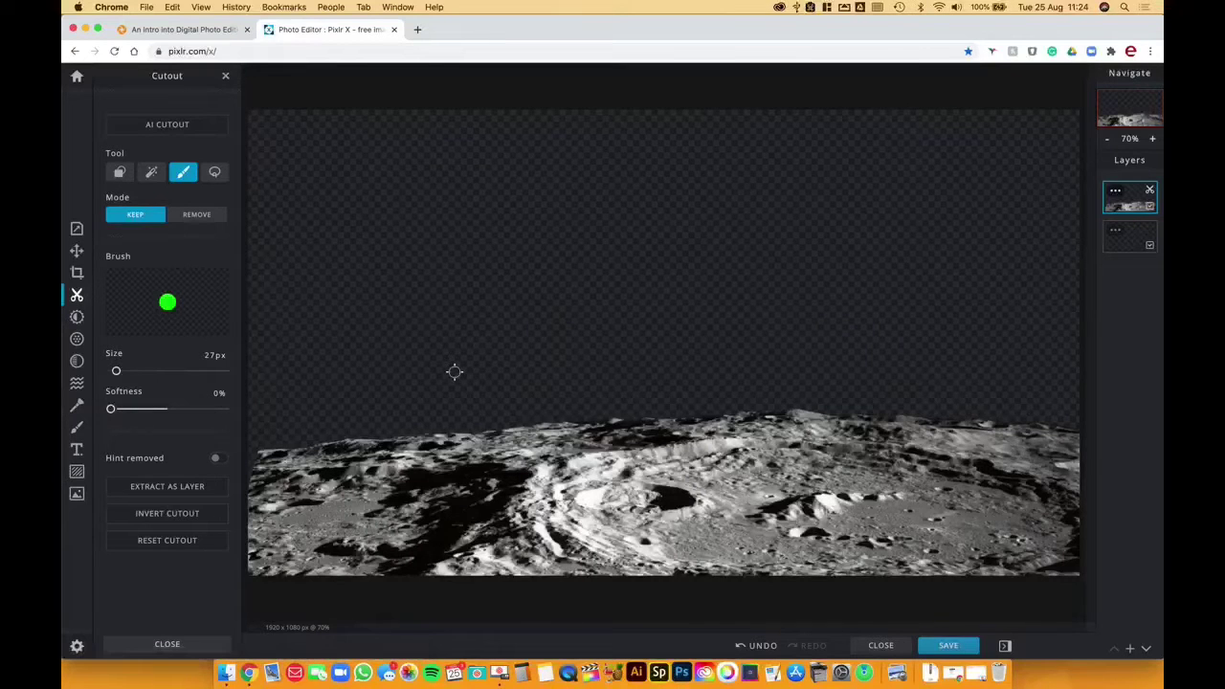
Step: Open the stock library for adding an image, search it for "stars" and browse the sky photos
left_click(77, 493)
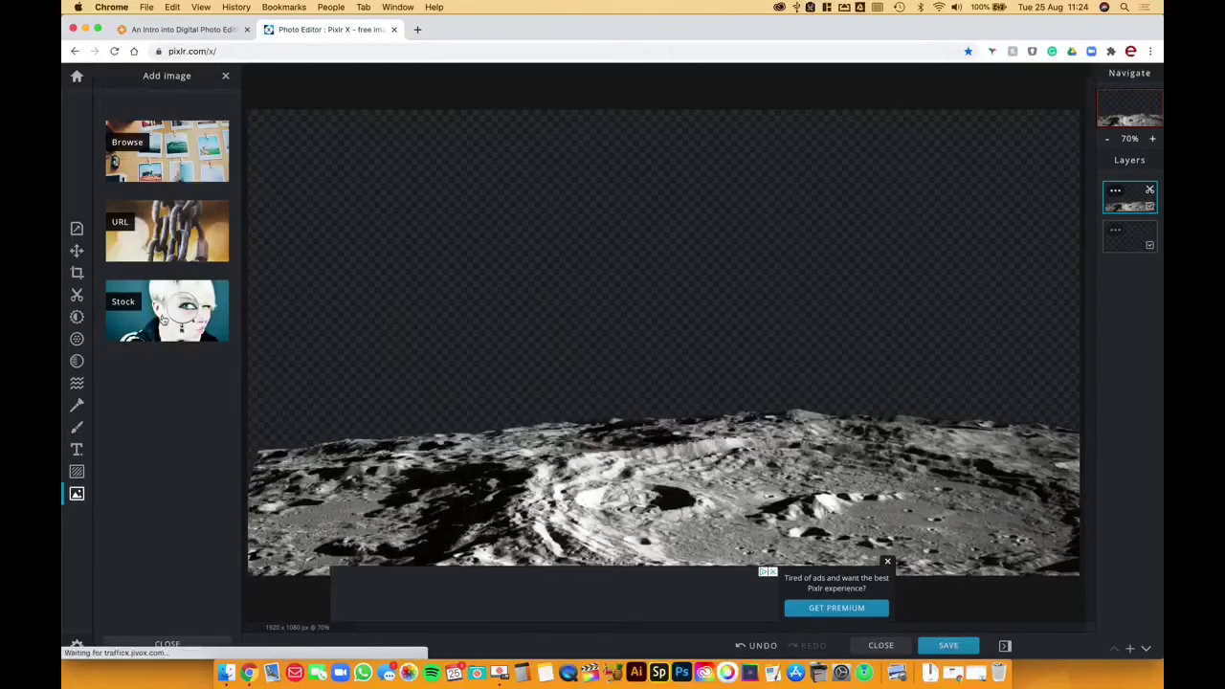
left_click(165, 319)
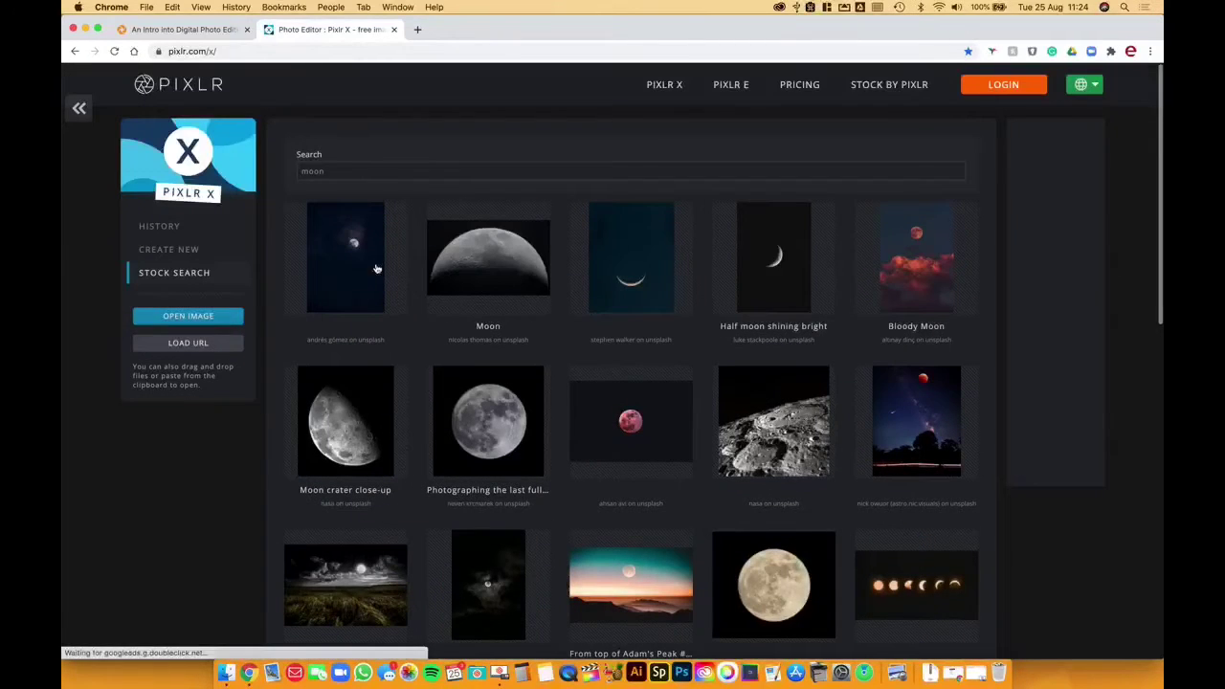
double_click(315, 171)
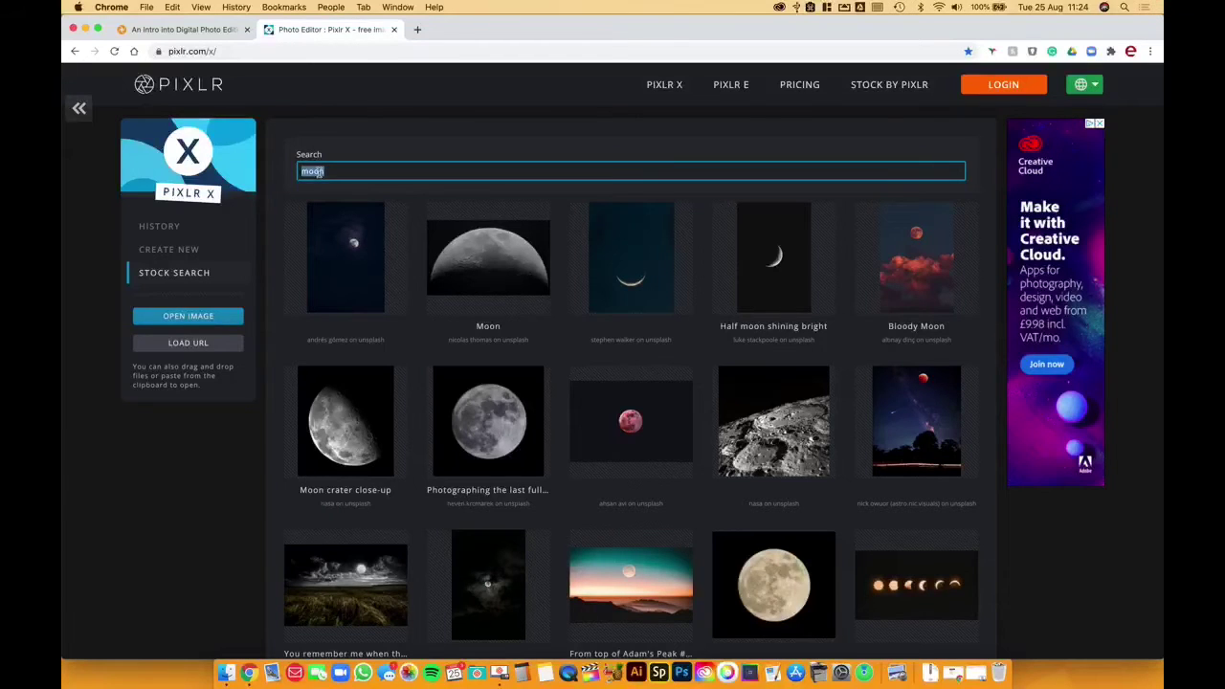
key("BackSpace")
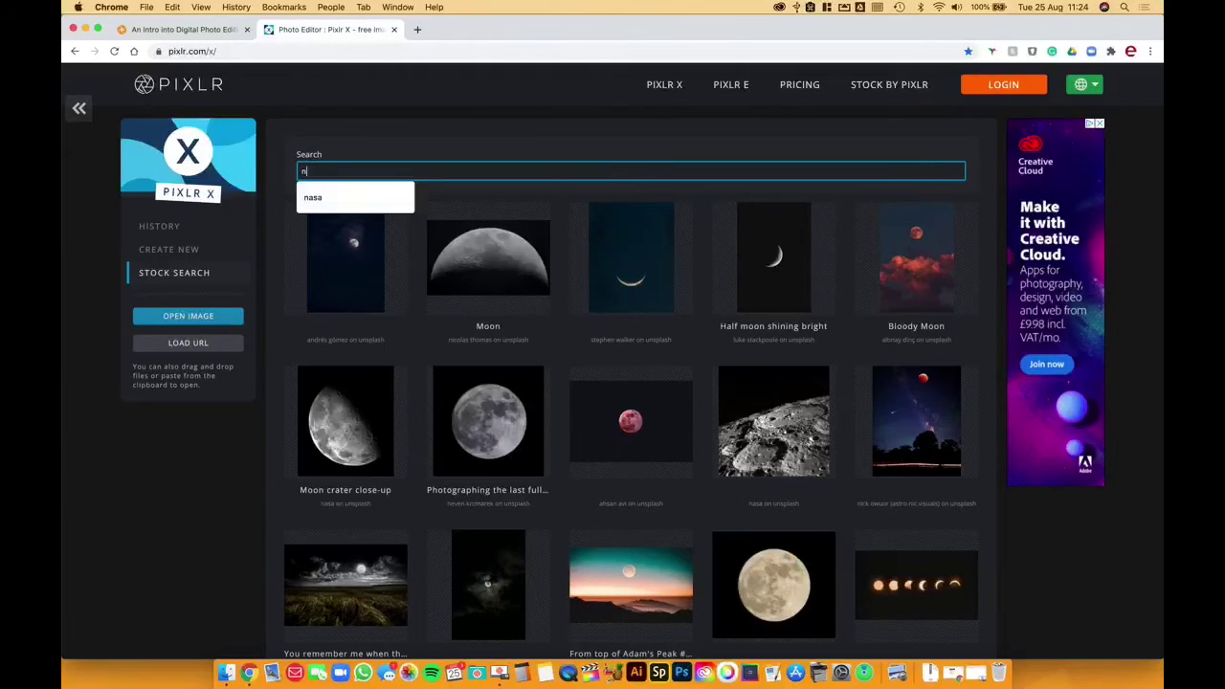
type("stars")
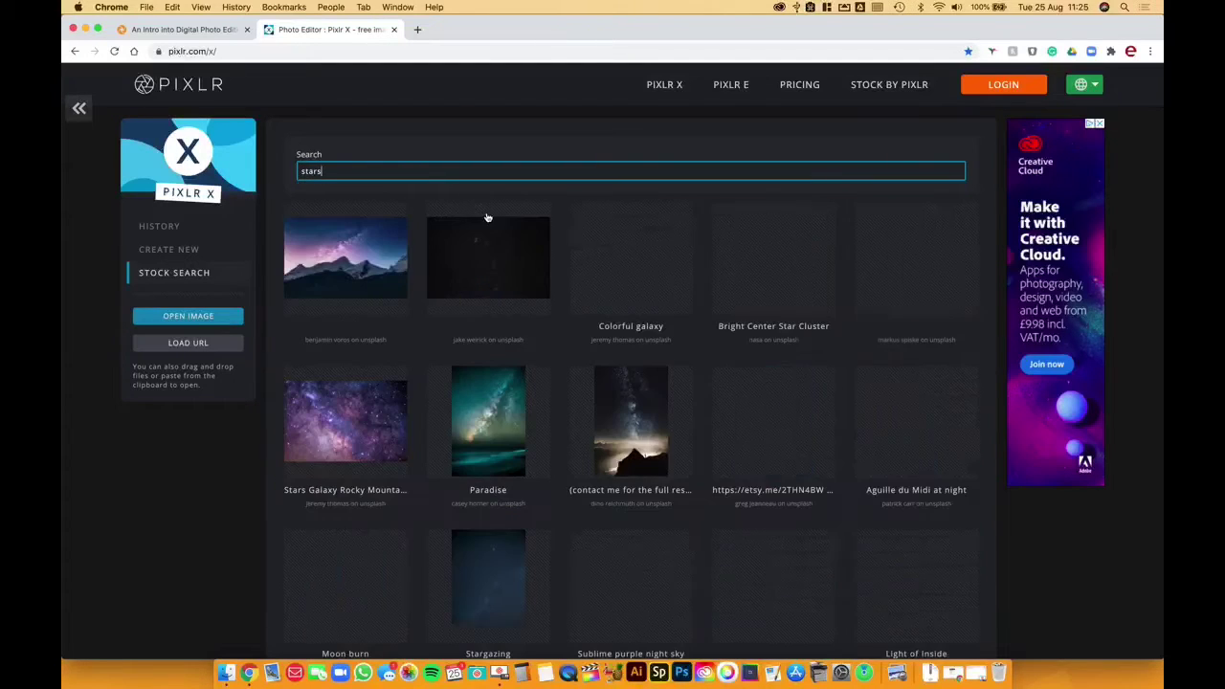
scroll(407, 369, "down", 3)
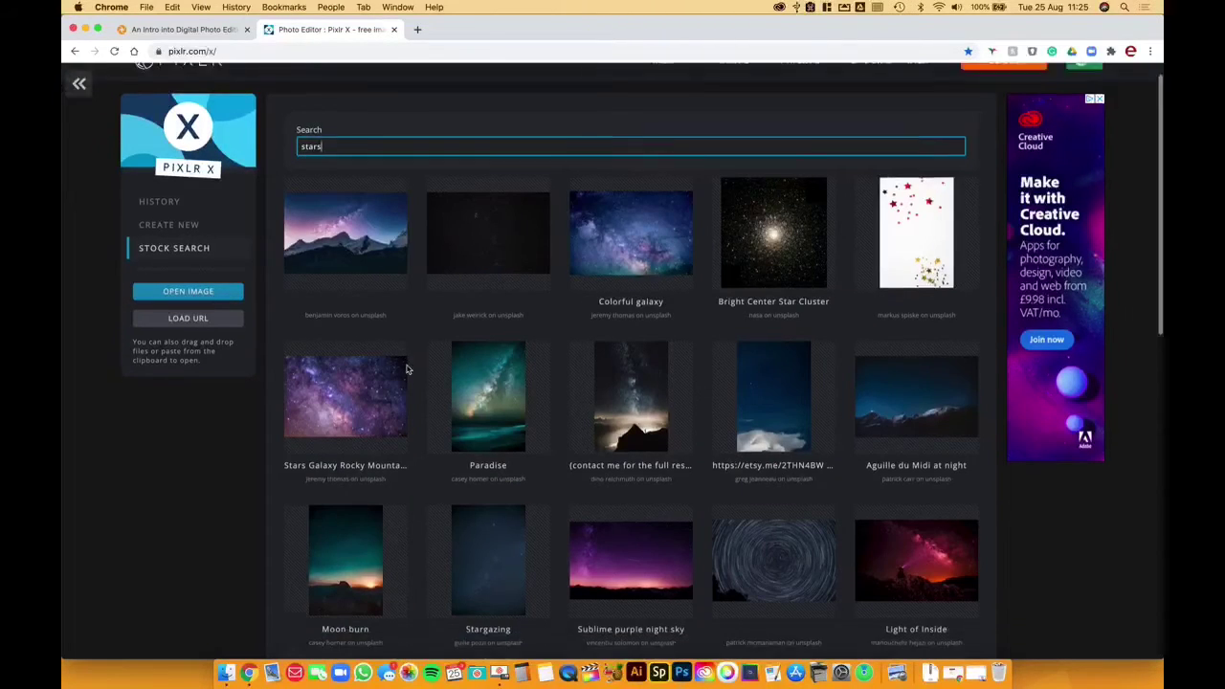
scroll(407, 369, "down", 3)
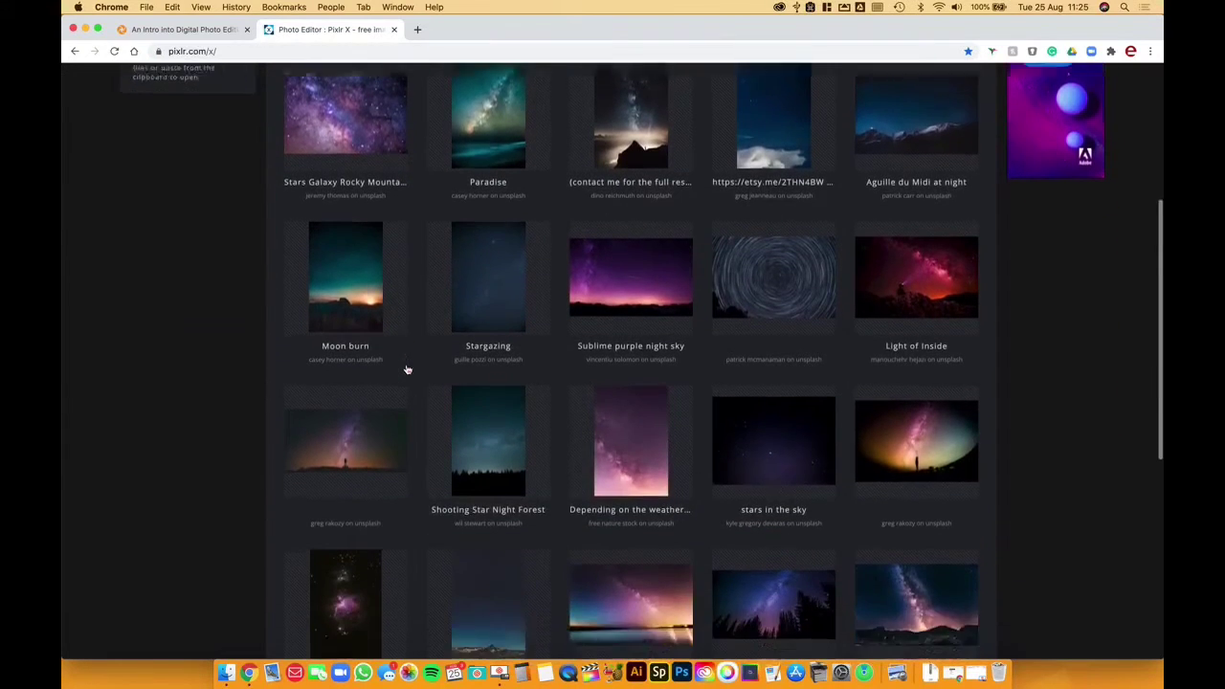
scroll(407, 370, "up", 6)
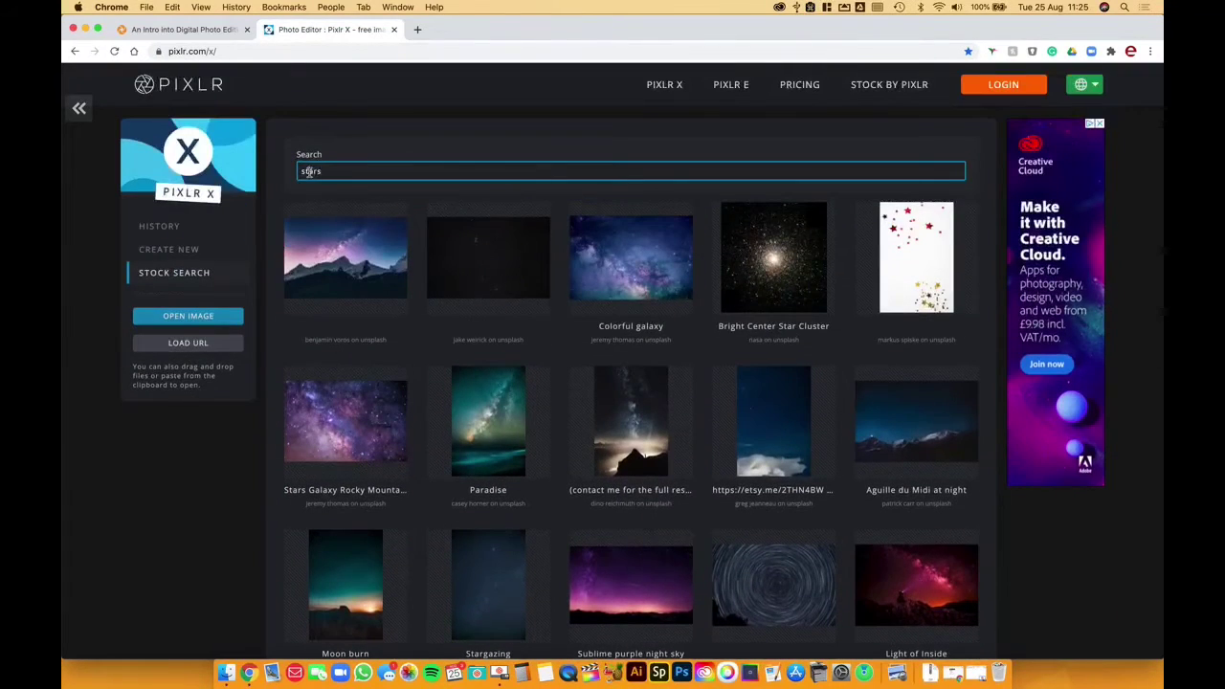
Step: Search the stock library for "nasa" and add the blue bubble nebula image to the current document as a layer
key("super+a")
type("nasa")
key("Return")
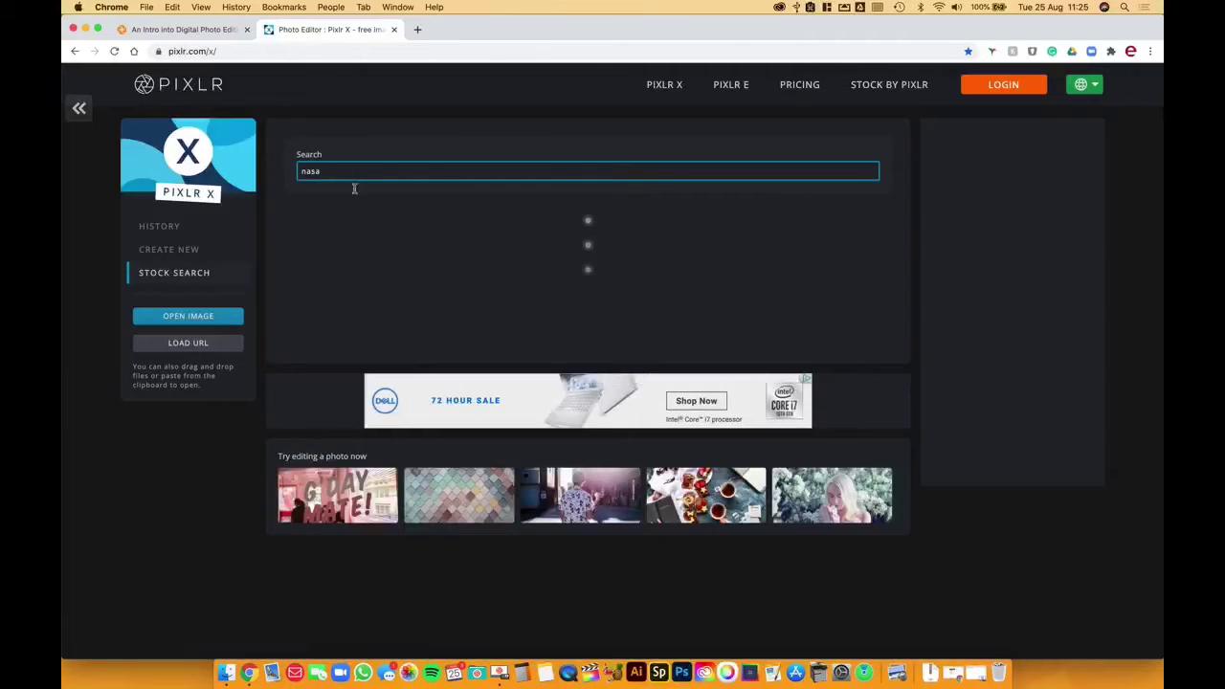
scroll(496, 261, "down", 1)
scroll(496, 260, "down", 5)
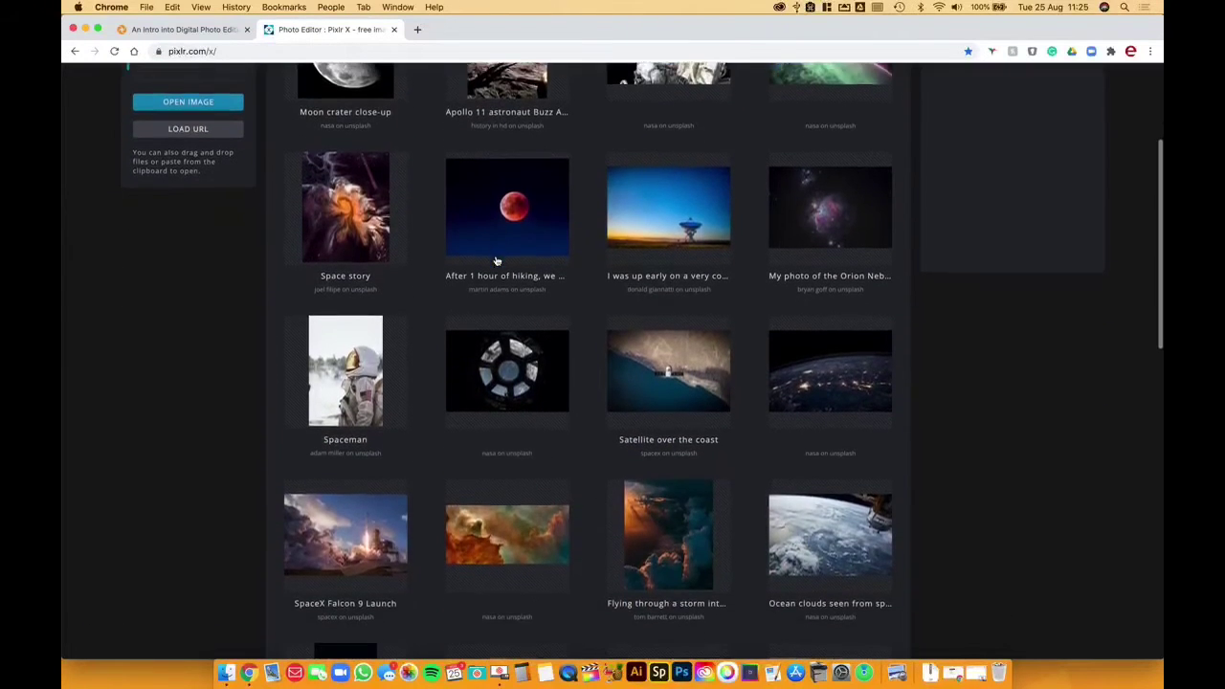
scroll(495, 261, "down", 7)
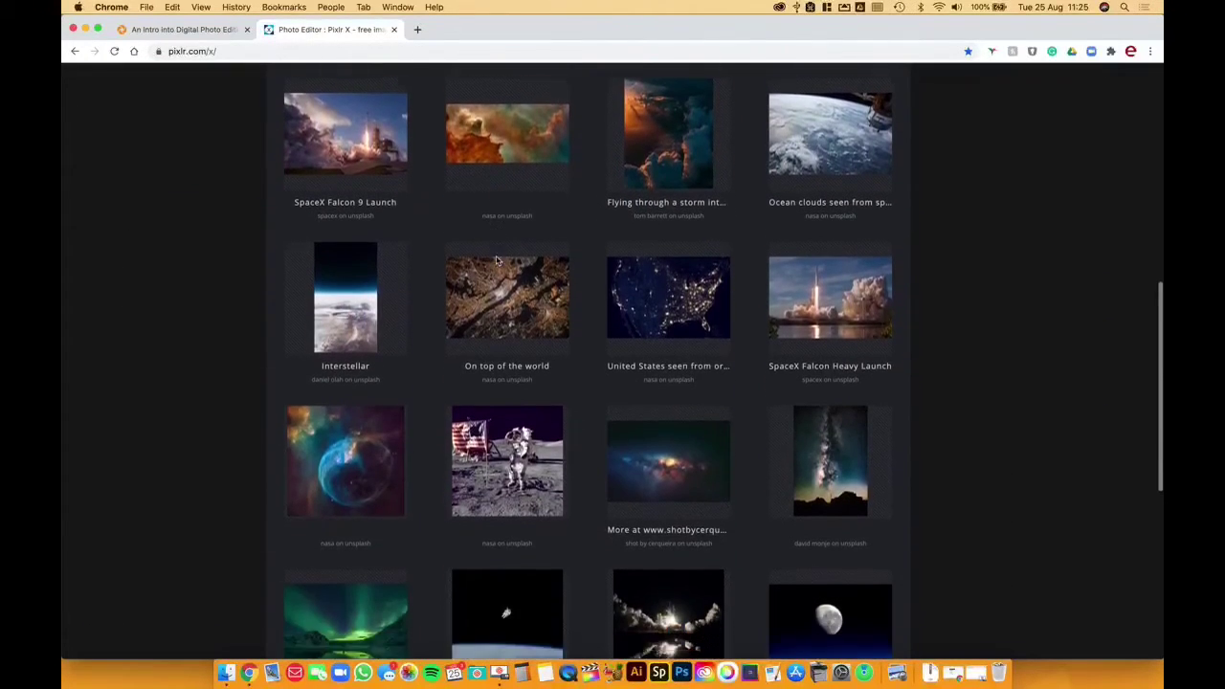
scroll(496, 260, "down", 3)
scroll(495, 260, "up", 4)
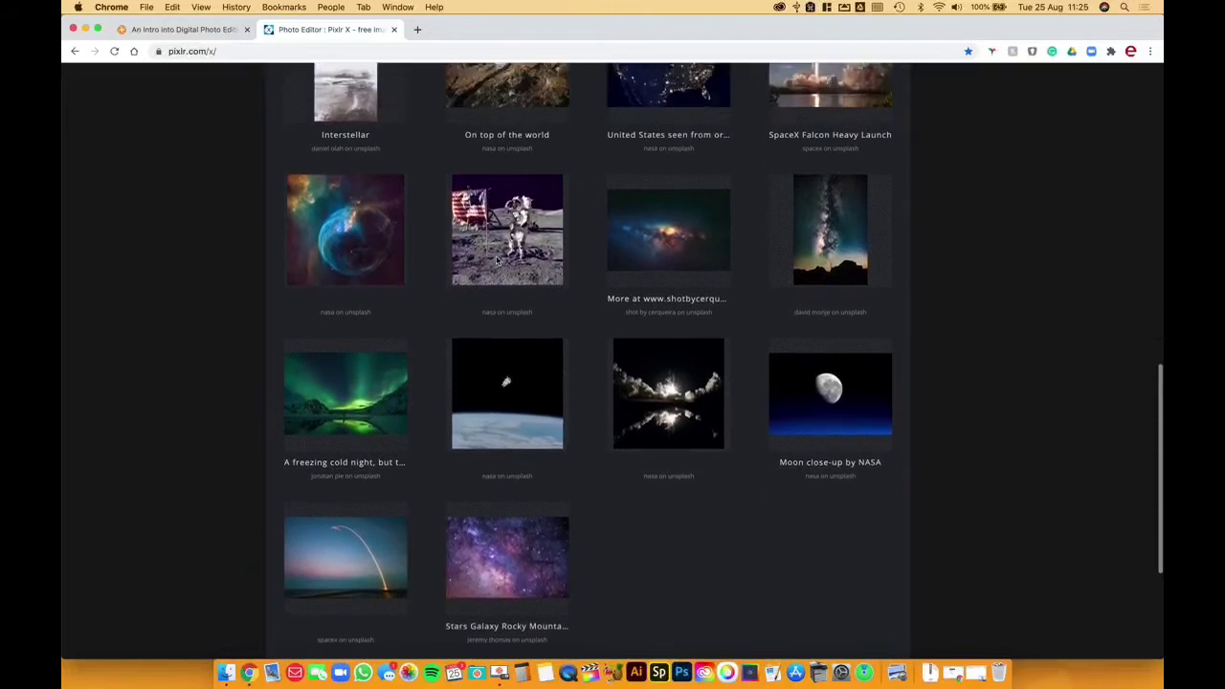
scroll(496, 261, "up", 1)
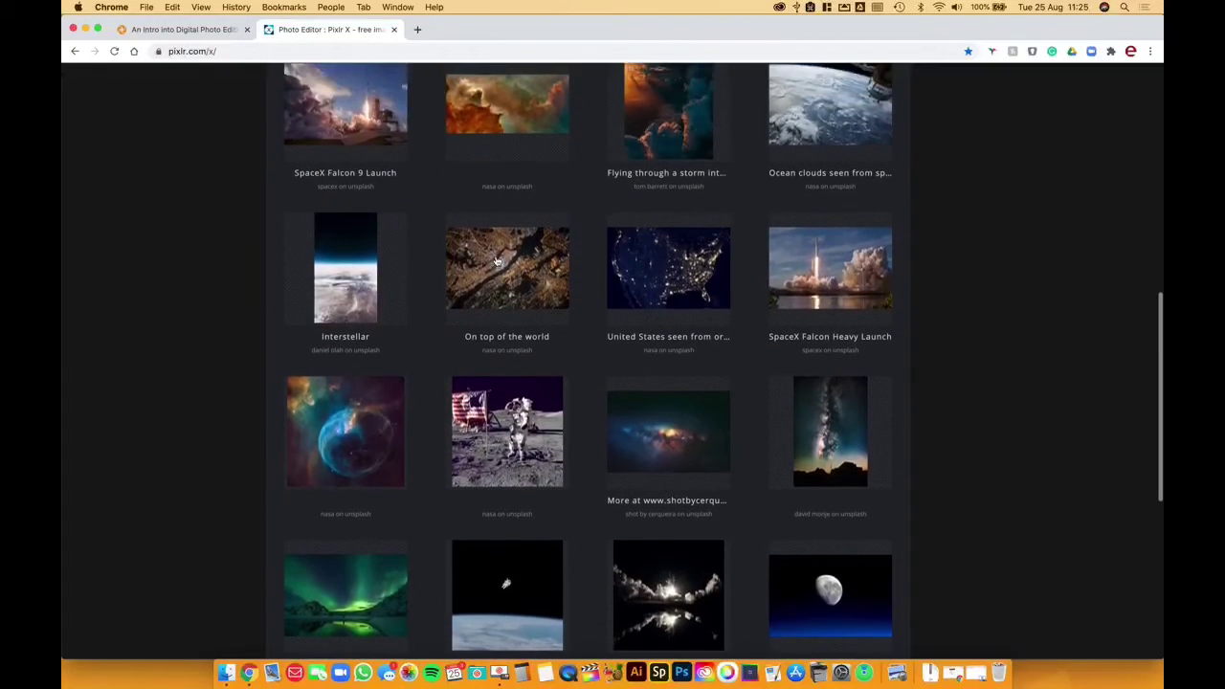
left_click(345, 432)
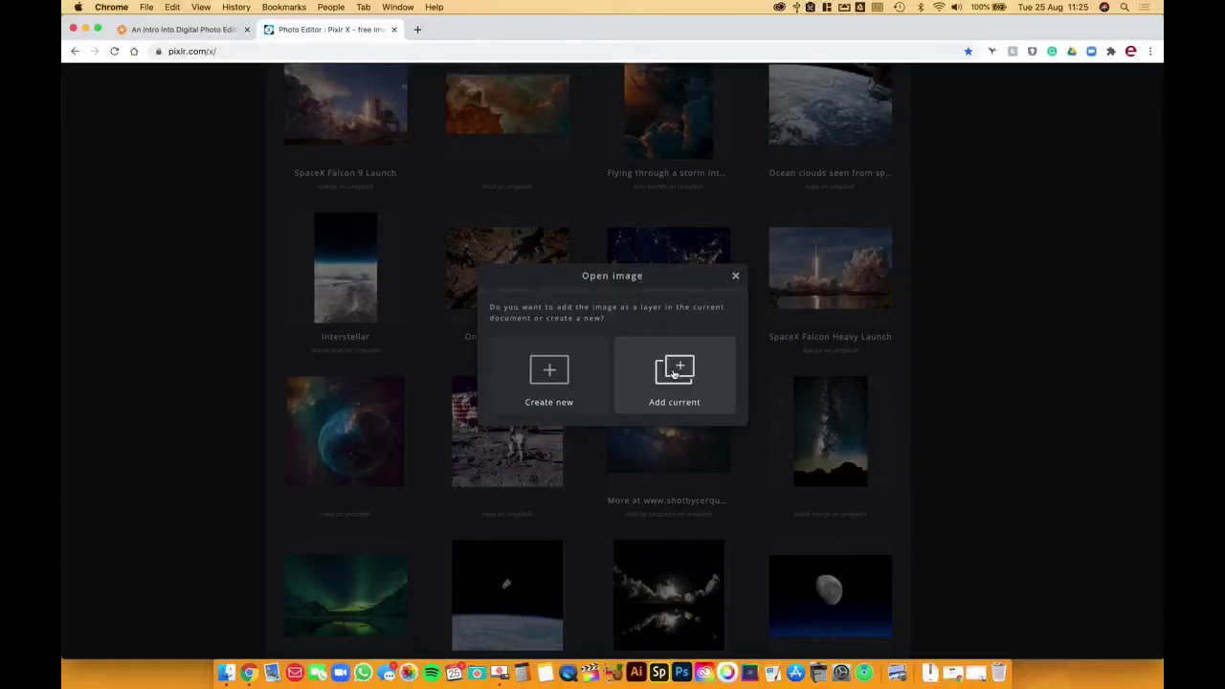
left_click(674, 374)
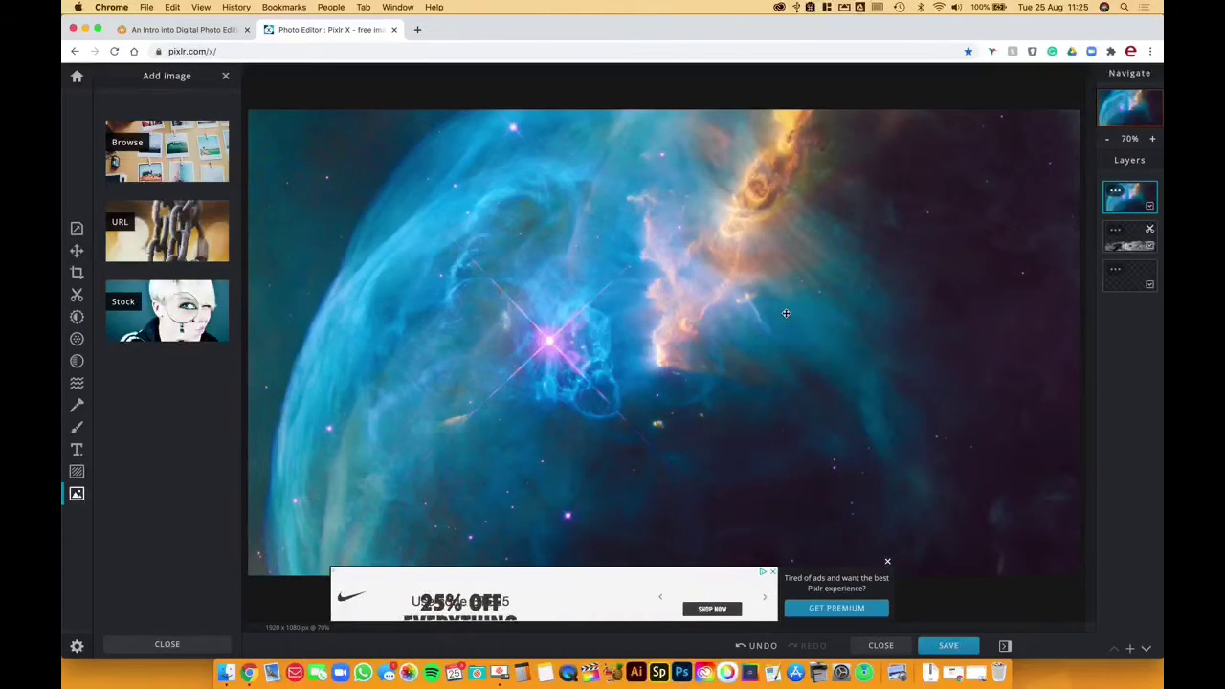
Step: Dismiss the advert and move the nebula layer beneath the moon surface layer
left_click(887, 560)
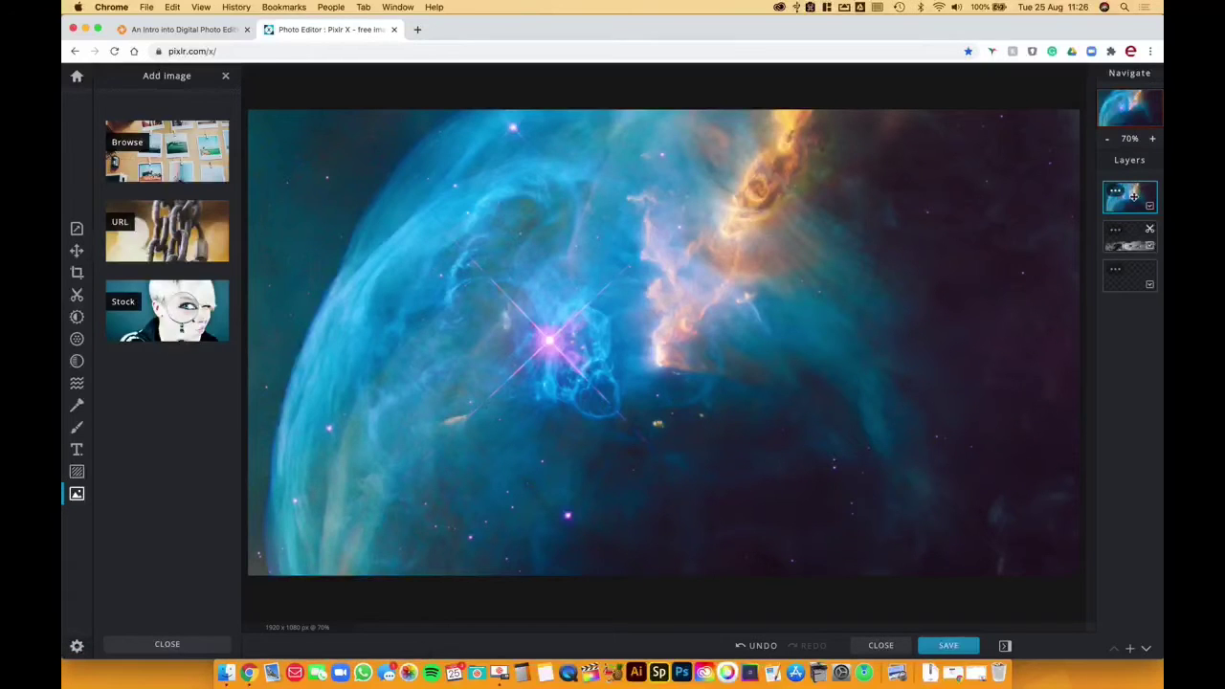
left_click_drag(1134, 197, 1132, 235)
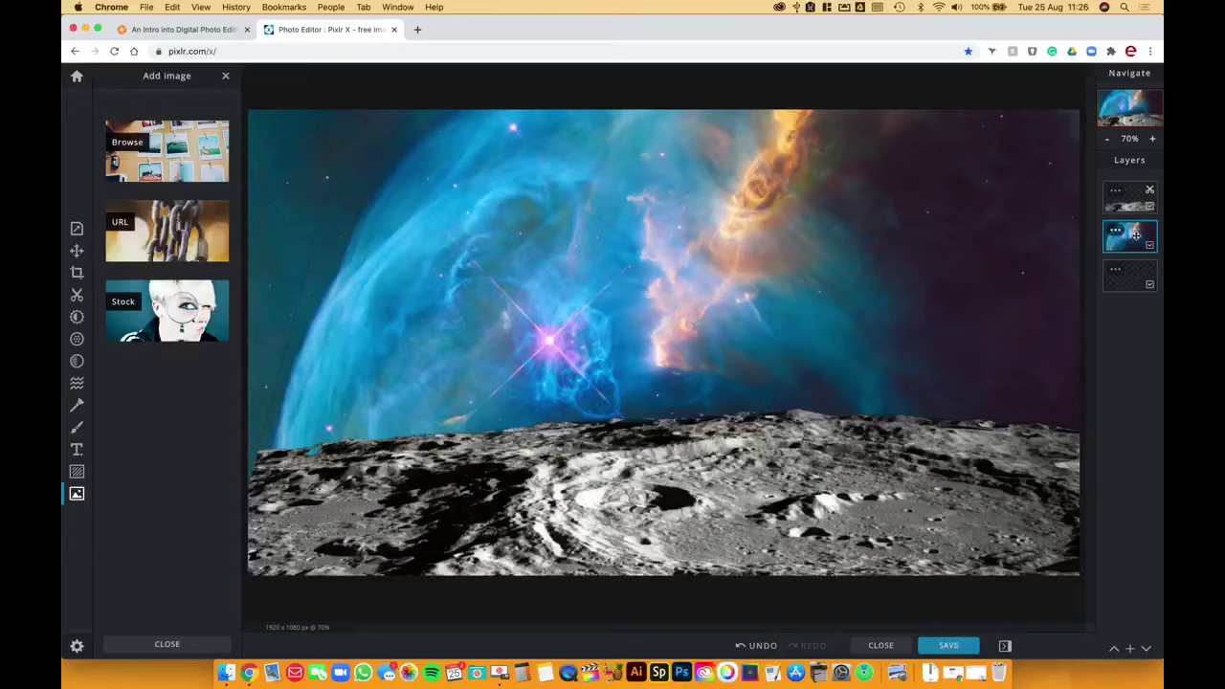
mouse_move(1135, 234)
left_mouse_down()
mouse_move(1136, 203)
mouse_move(1135, 239)
left_mouse_up()
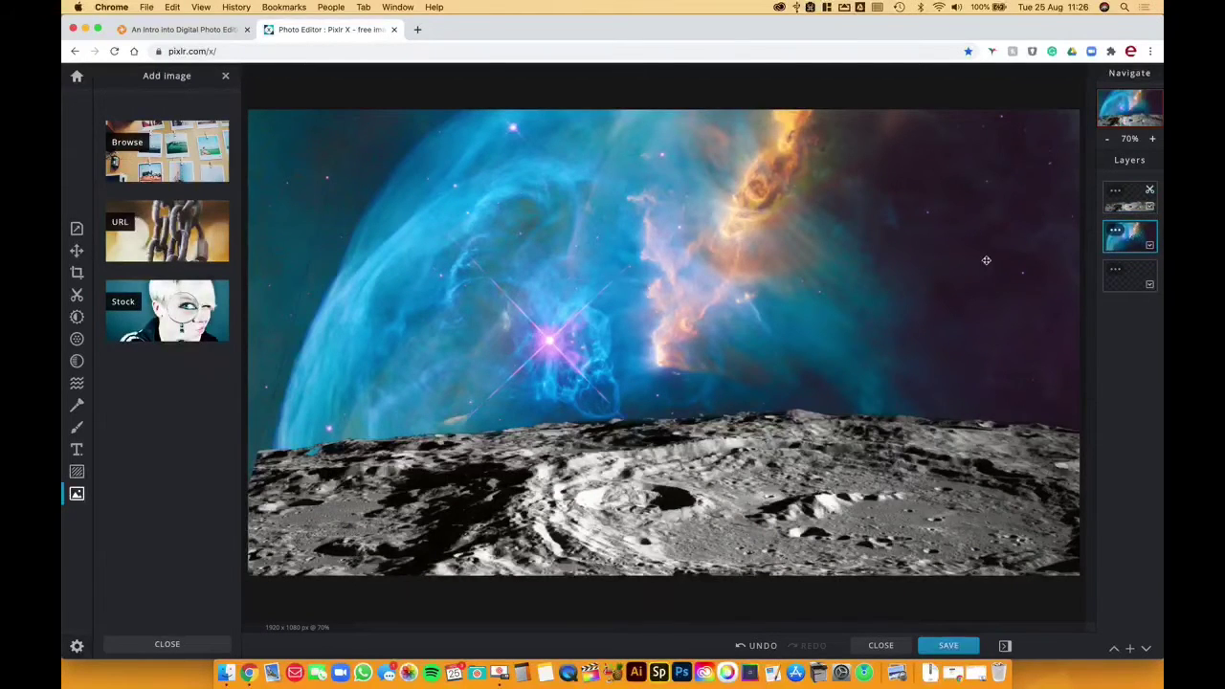
Step: Scale the nebula layer down to about 2015 × 1914 px, position it over the canvas, and undo the trial free rotation
left_click(1109, 140)
left_click(1108, 139)
left_click(1108, 140)
left_click(1108, 140)
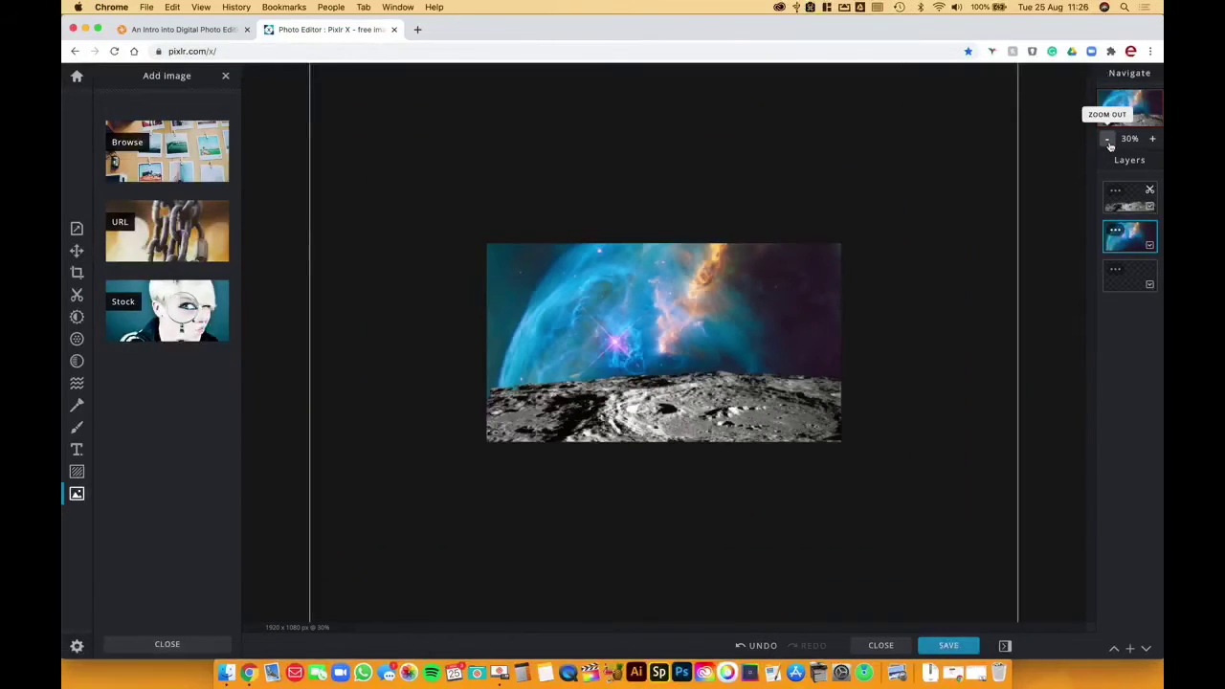
left_click(1108, 140)
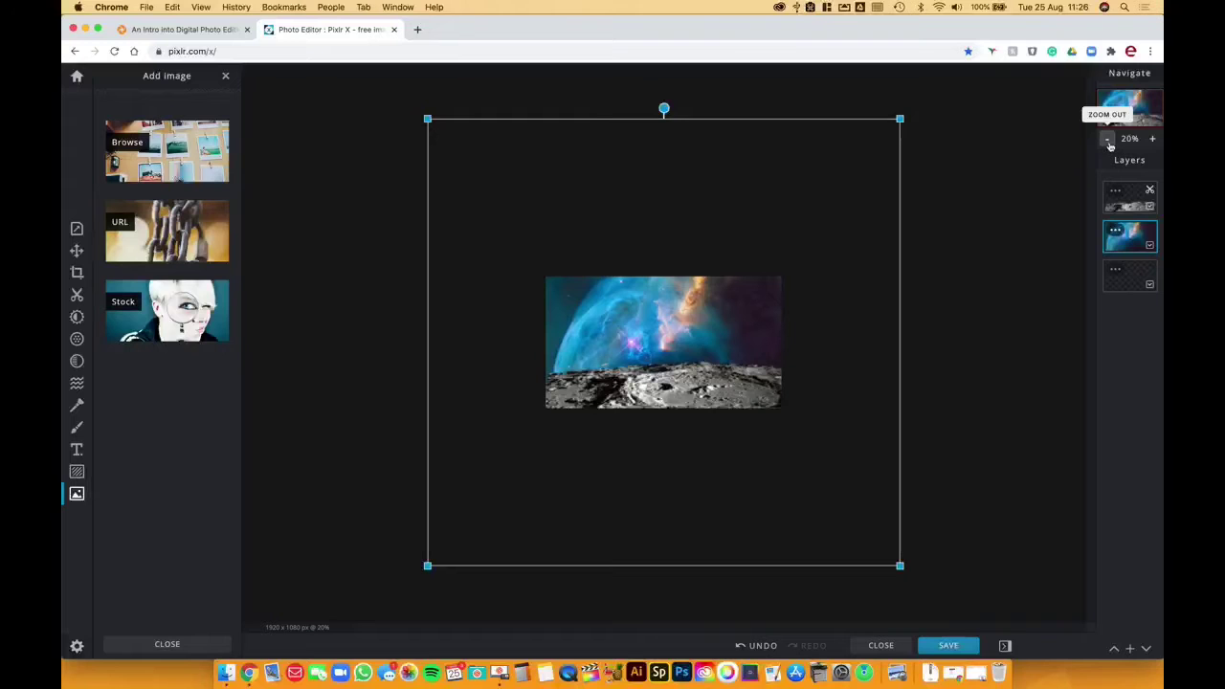
left_click_drag(901, 120, 789, 223)
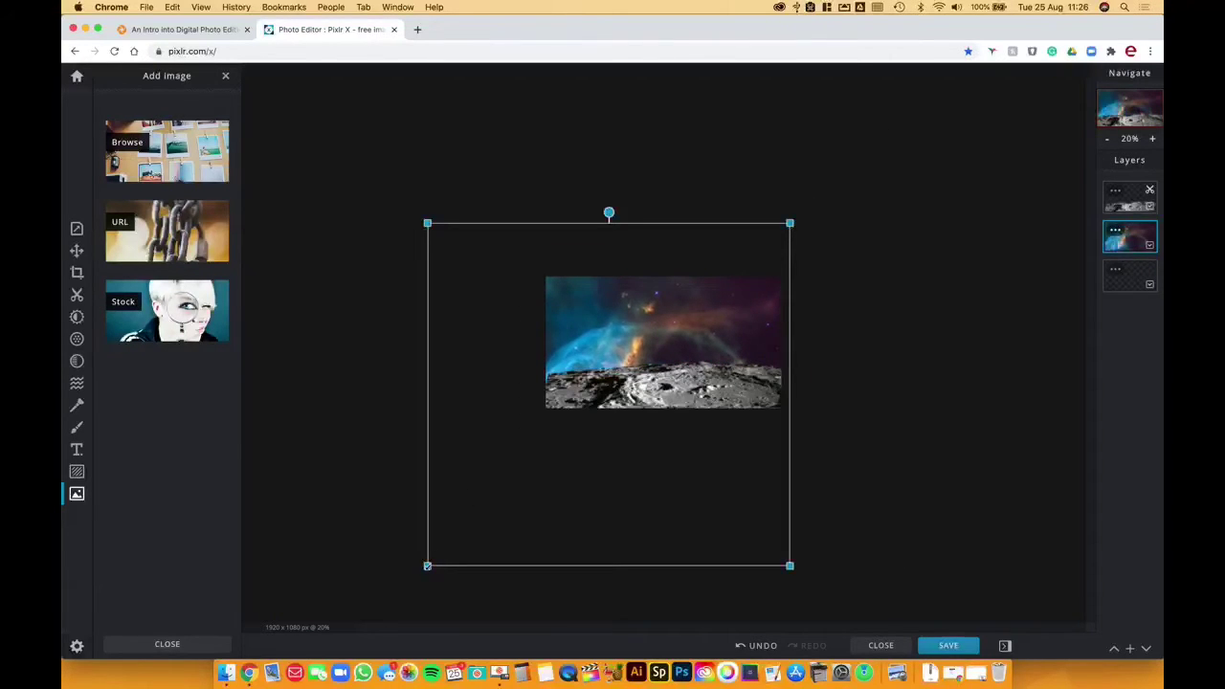
left_click_drag(427, 565, 540, 424)
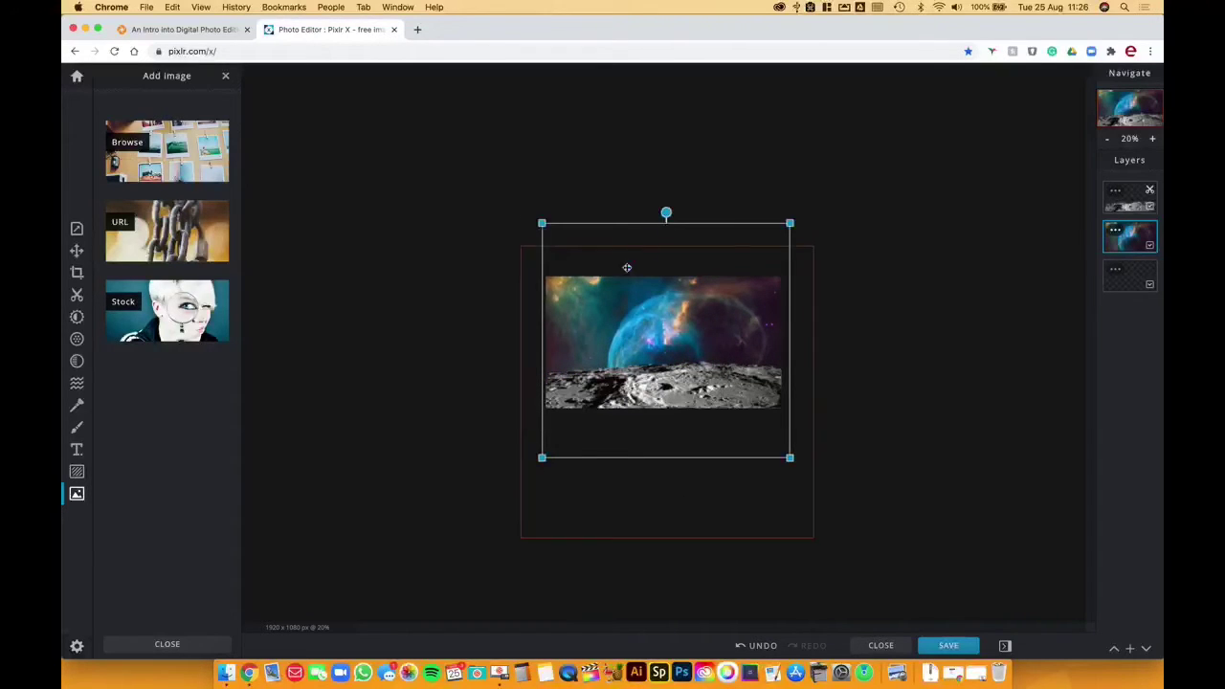
mouse_move(651, 232)
left_mouse_down()
mouse_move(652, 203)
mouse_move(649, 273)
mouse_move(648, 240)
mouse_move(718, 232)
mouse_move(733, 290)
mouse_move(615, 356)
mouse_move(584, 292)
mouse_move(563, 320)
mouse_move(545, 309)
mouse_move(602, 236)
mouse_move(629, 223)
mouse_move(545, 278)
mouse_move(549, 347)
mouse_move(669, 350)
mouse_move(641, 251)
left_mouse_up()
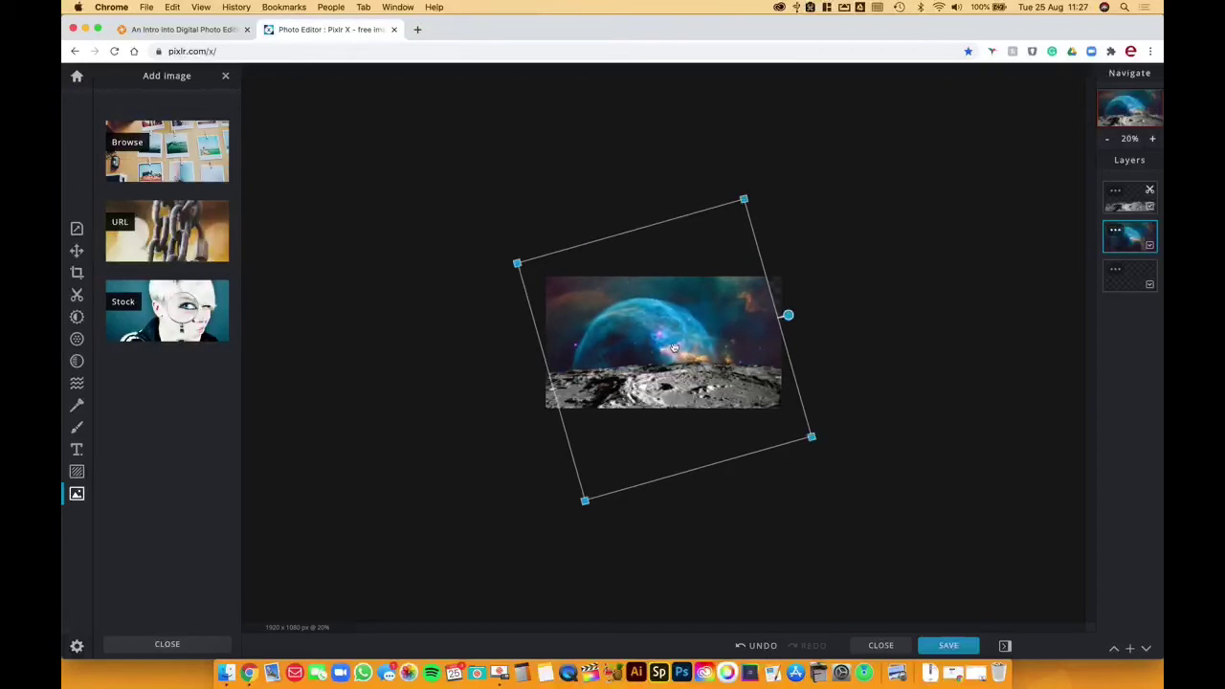
left_click(756, 645)
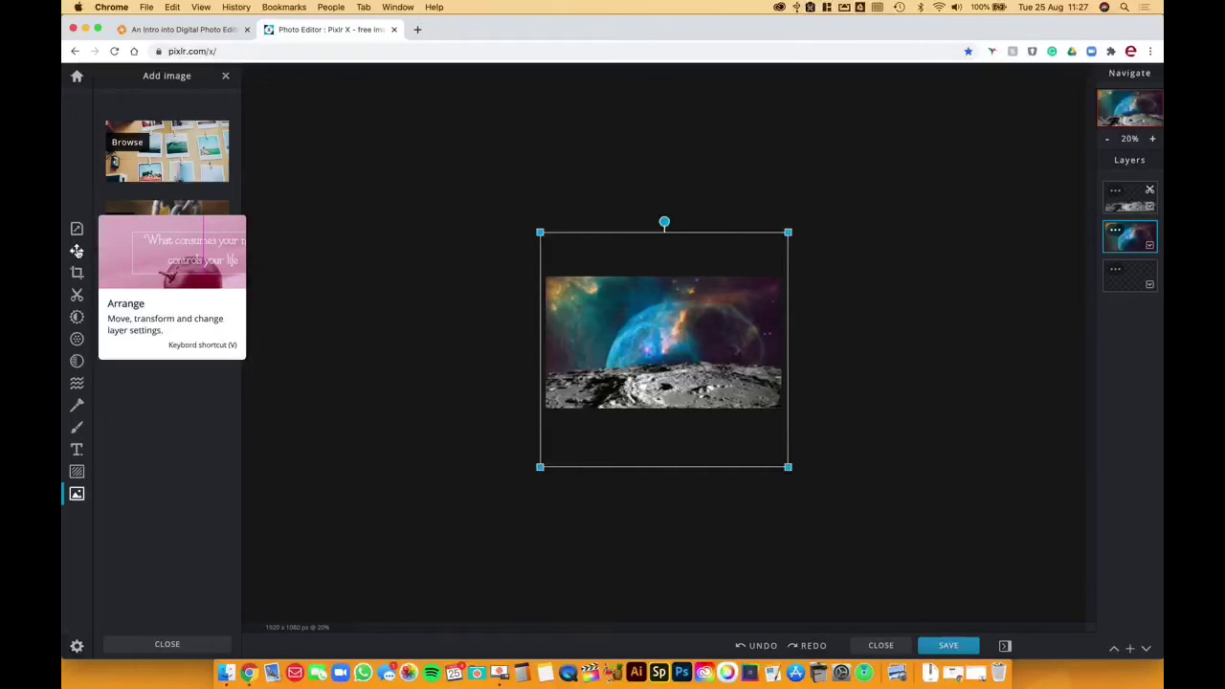
Step: Rotate the nebula layer left twice and flip it horizontally
left_click(76, 250)
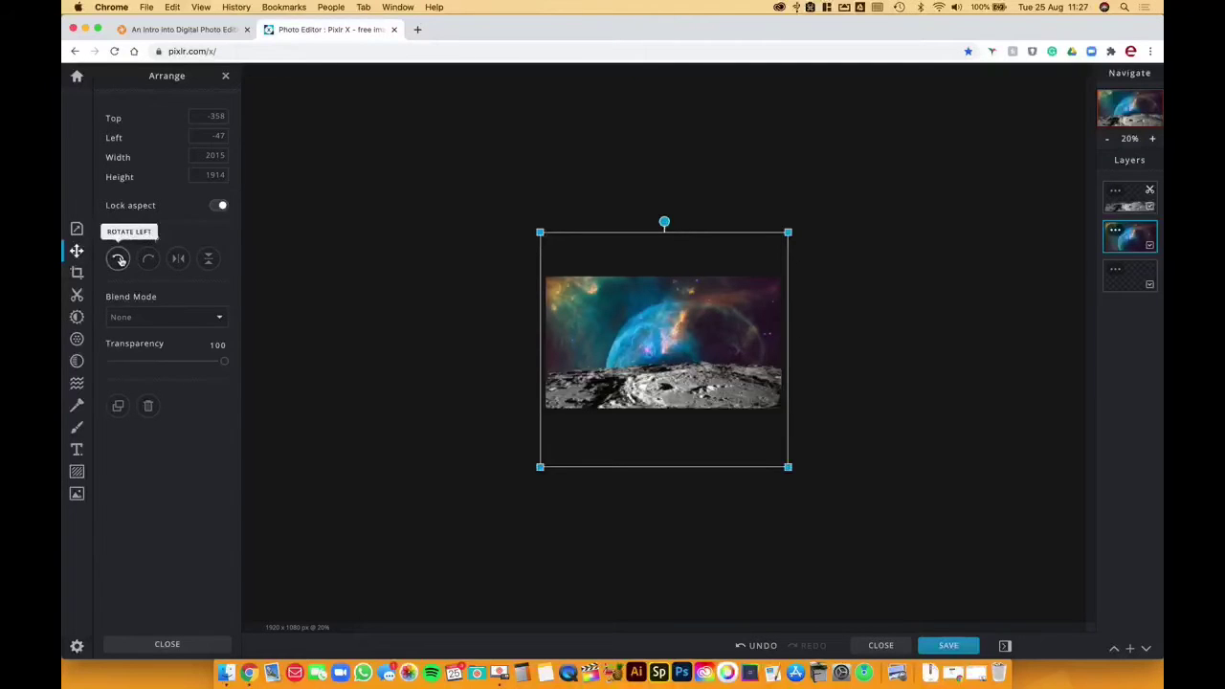
left_click(118, 260)
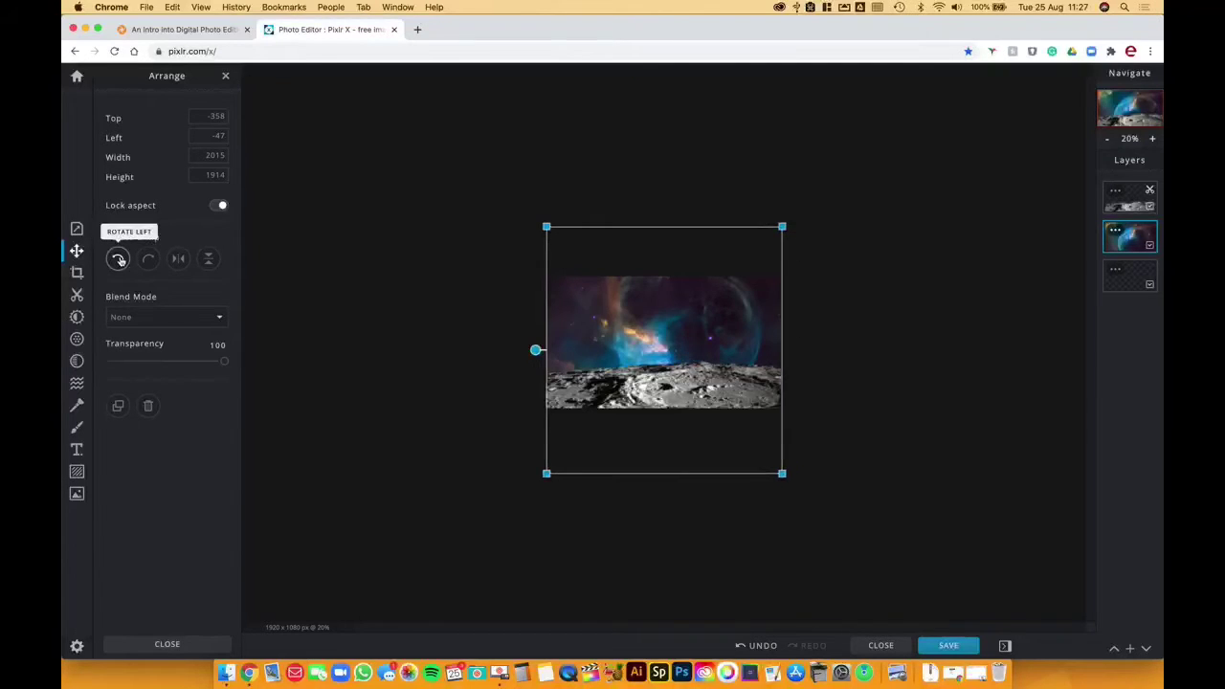
left_click(119, 260)
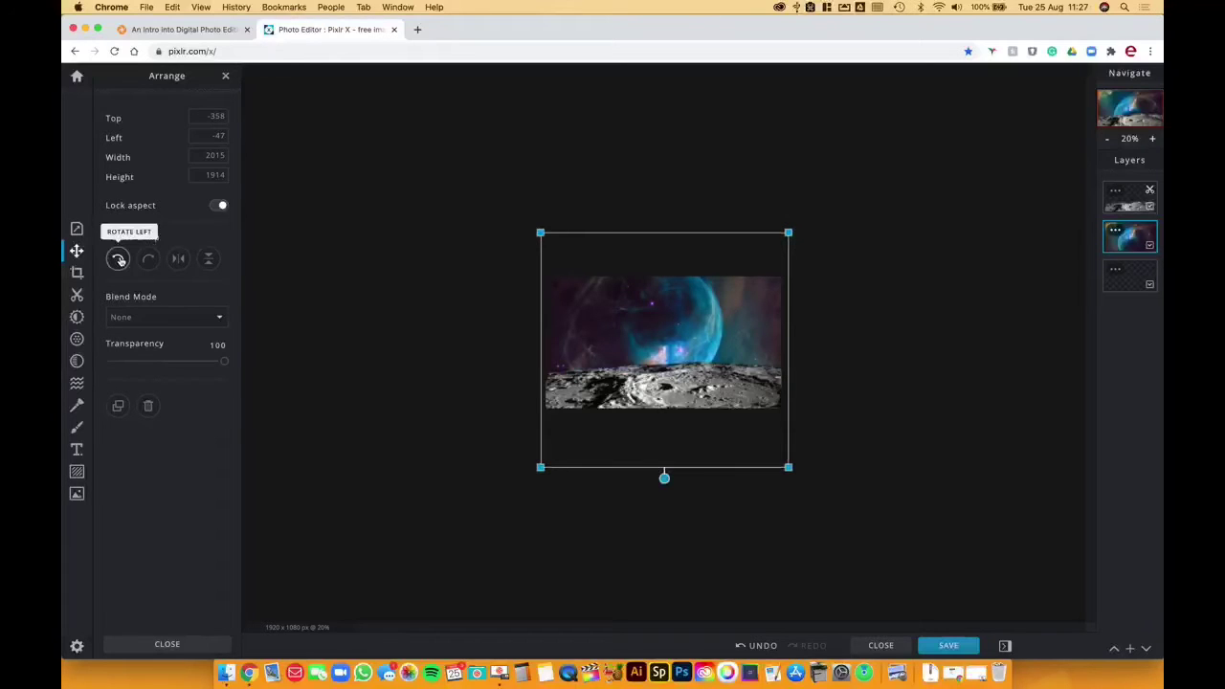
left_click(180, 260)
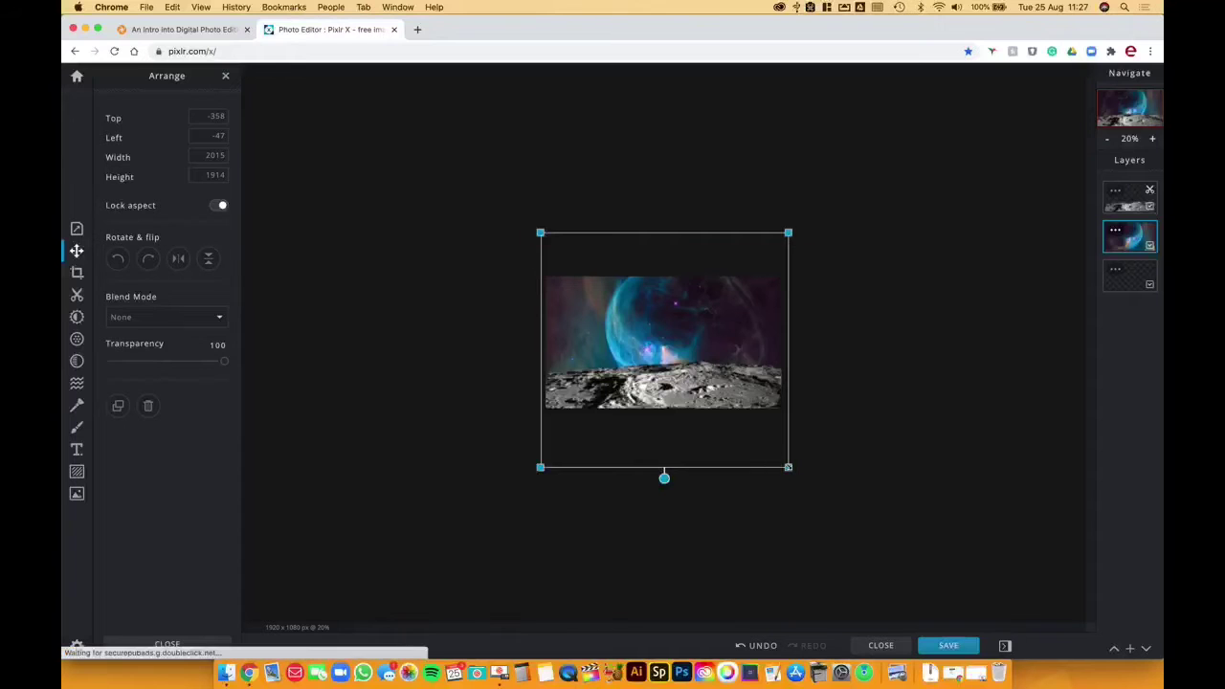
Step: Shrink the nebula layer to 1950 × 1852 px with its left edge at -22, keeping the canvas width covered
left_click_drag(786, 466, 783, 463)
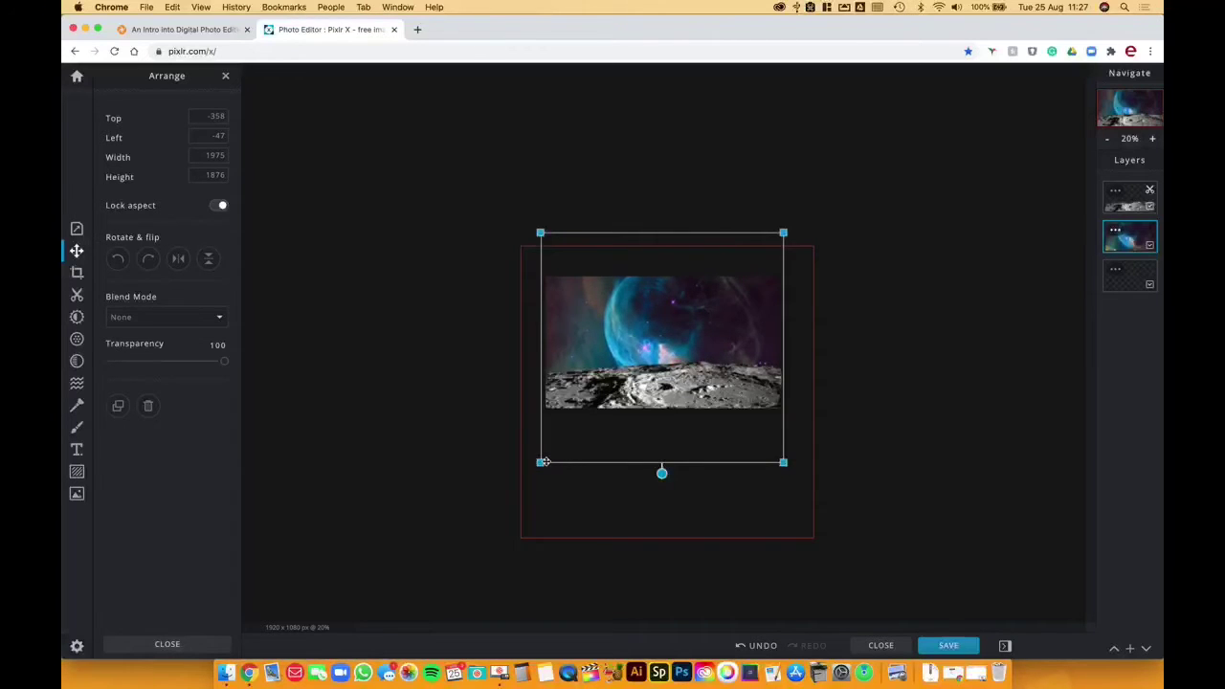
left_click_drag(543, 462, 544, 459)
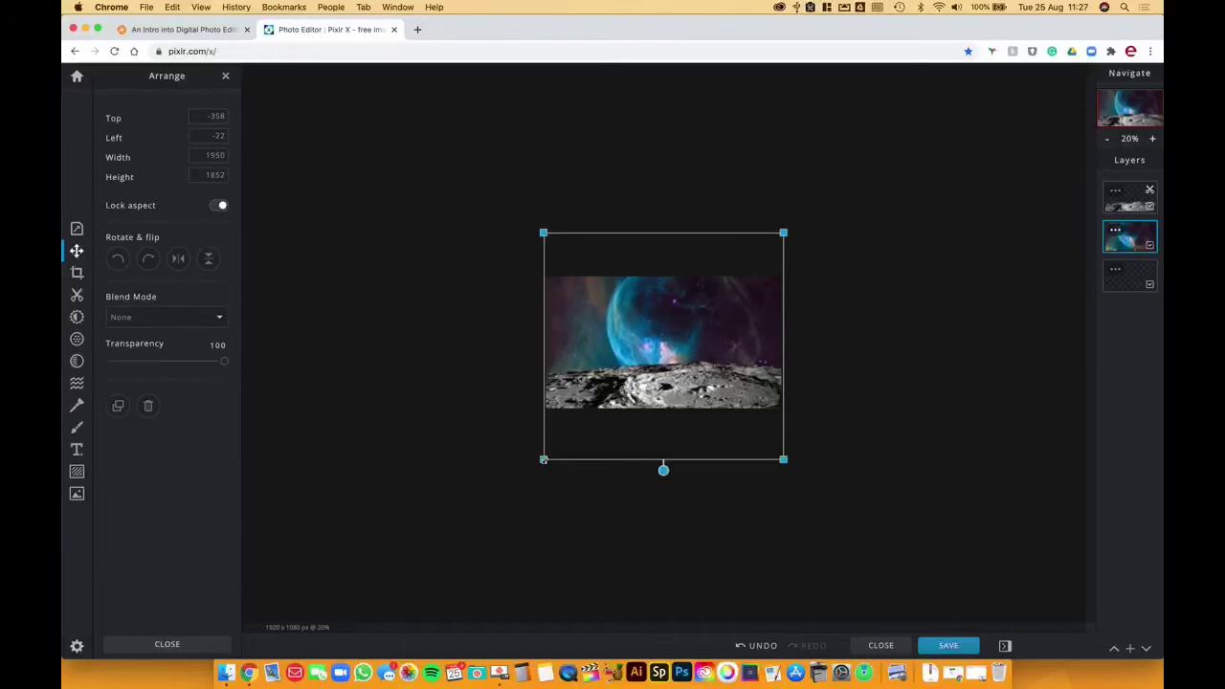
left_click(670, 245)
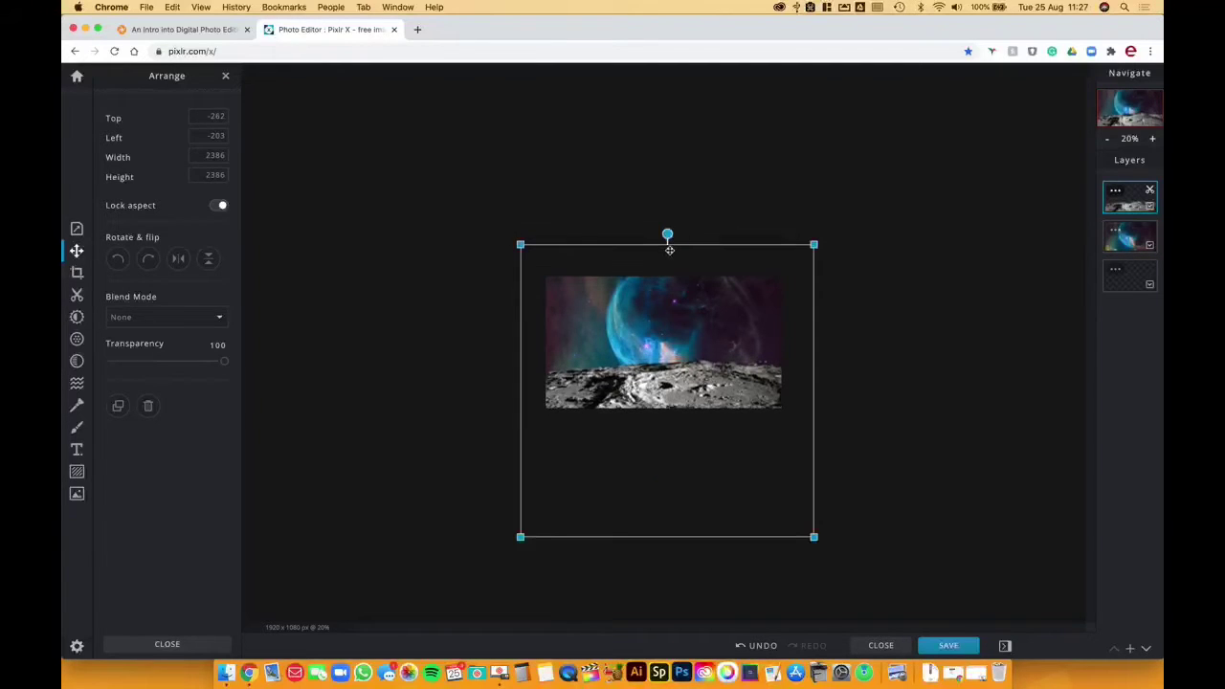
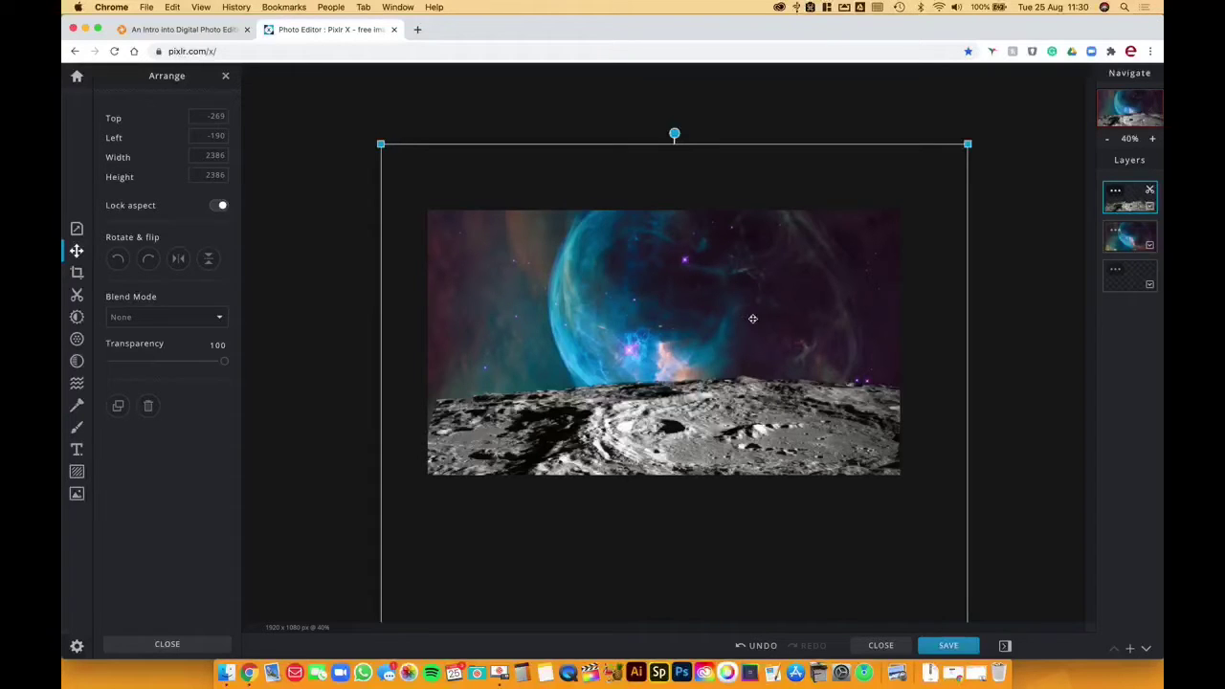
Step: Move the moon surface layer to top -224, left -233, and toggle its visibility to compare the sky with and without it
mouse_move(733, 297)
left_mouse_down()
mouse_move(733, 230)
mouse_move(738, 298)
mouse_move(728, 283)
mouse_move(723, 308)
left_mouse_up()
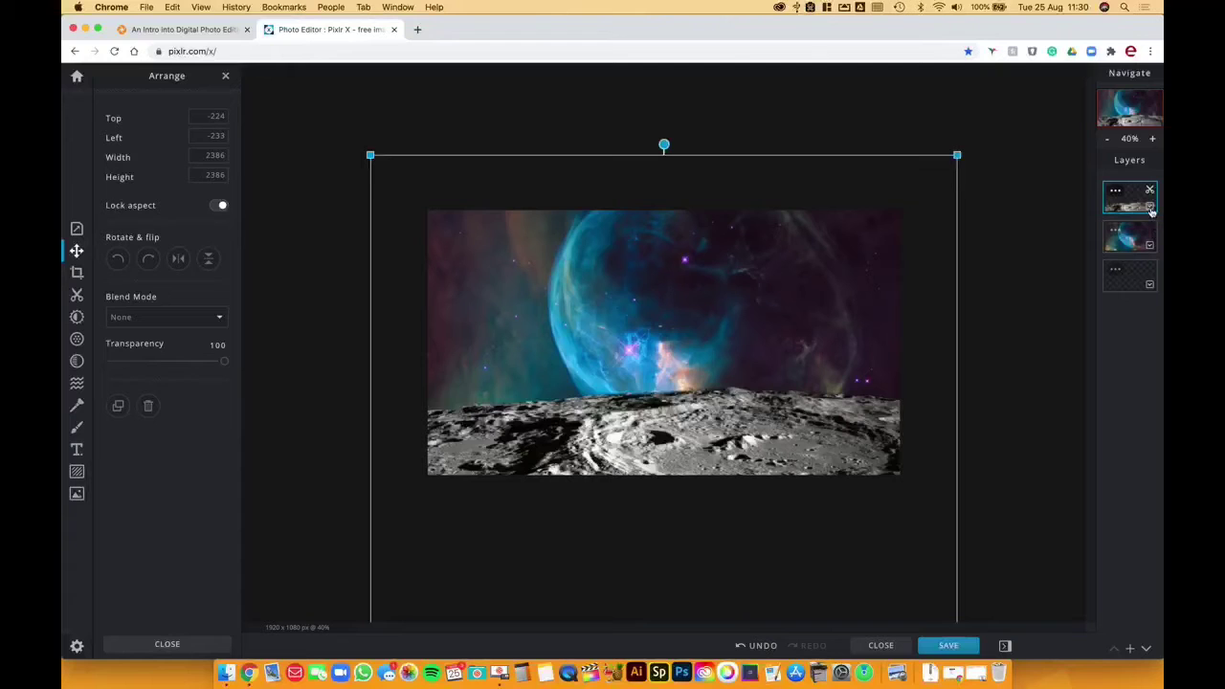
left_click(1150, 209)
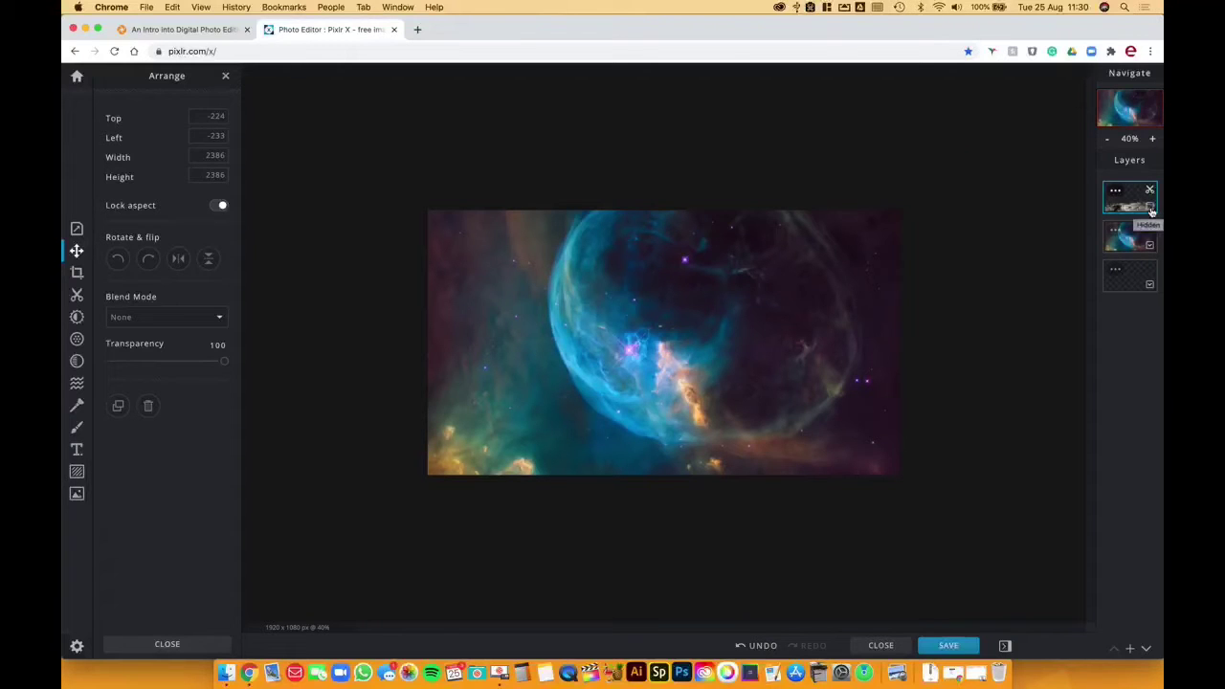
left_click(1150, 209)
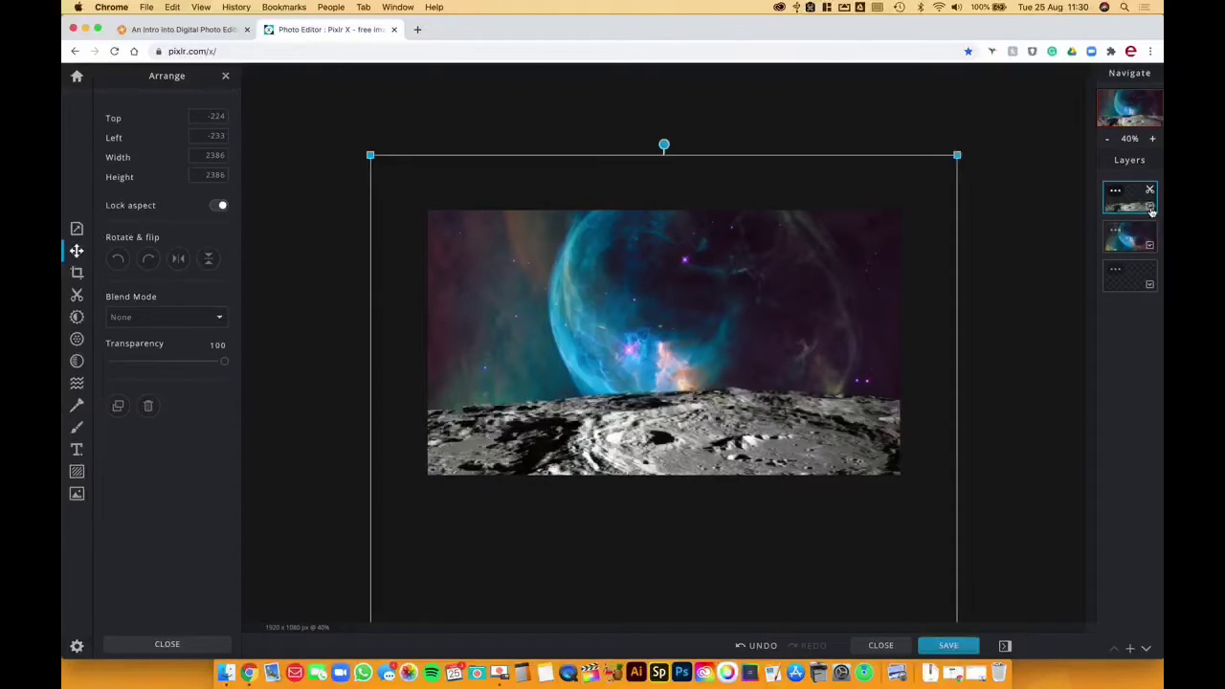
left_click(1150, 209)
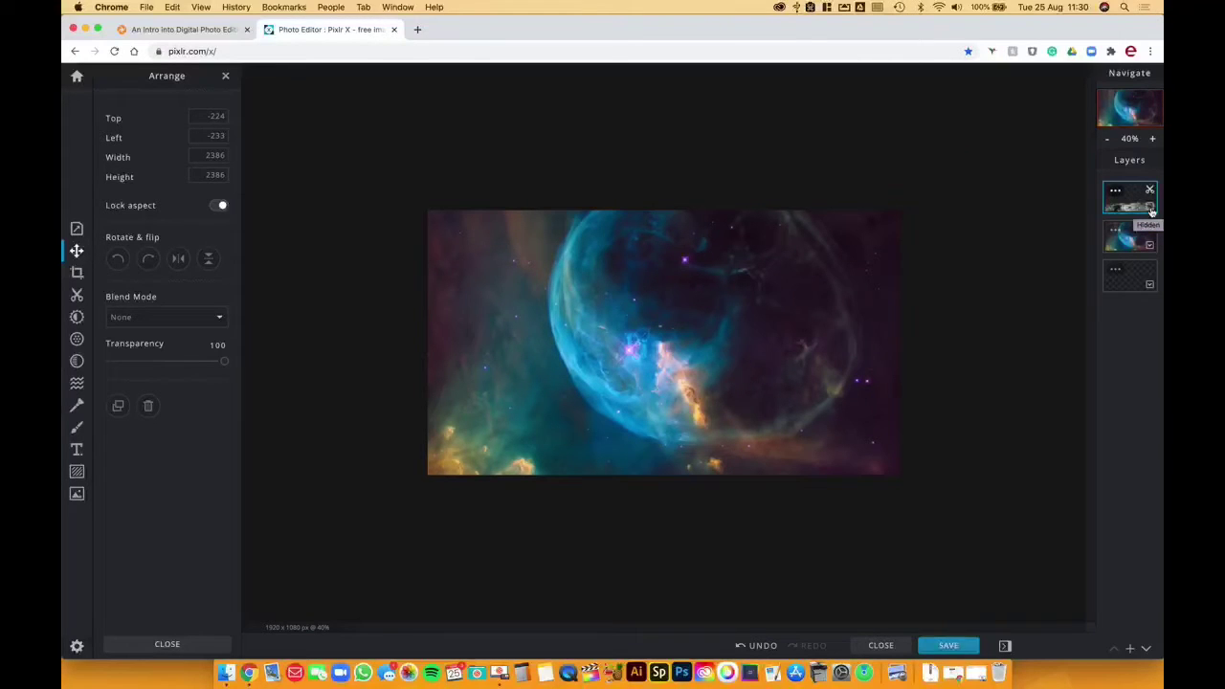
left_click(1150, 209)
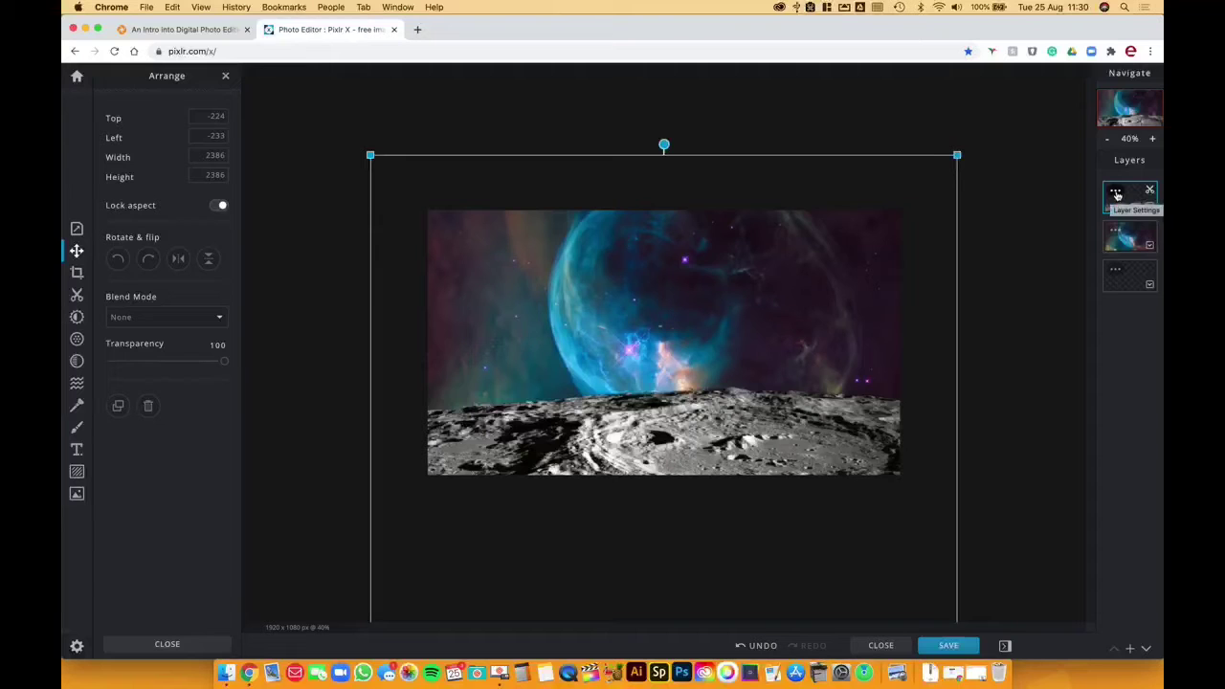
Step: Lock the moon surface layer and move the nebula layer upward so its orange clouds sit above the horizon across the full canvas width
left_click(1115, 195)
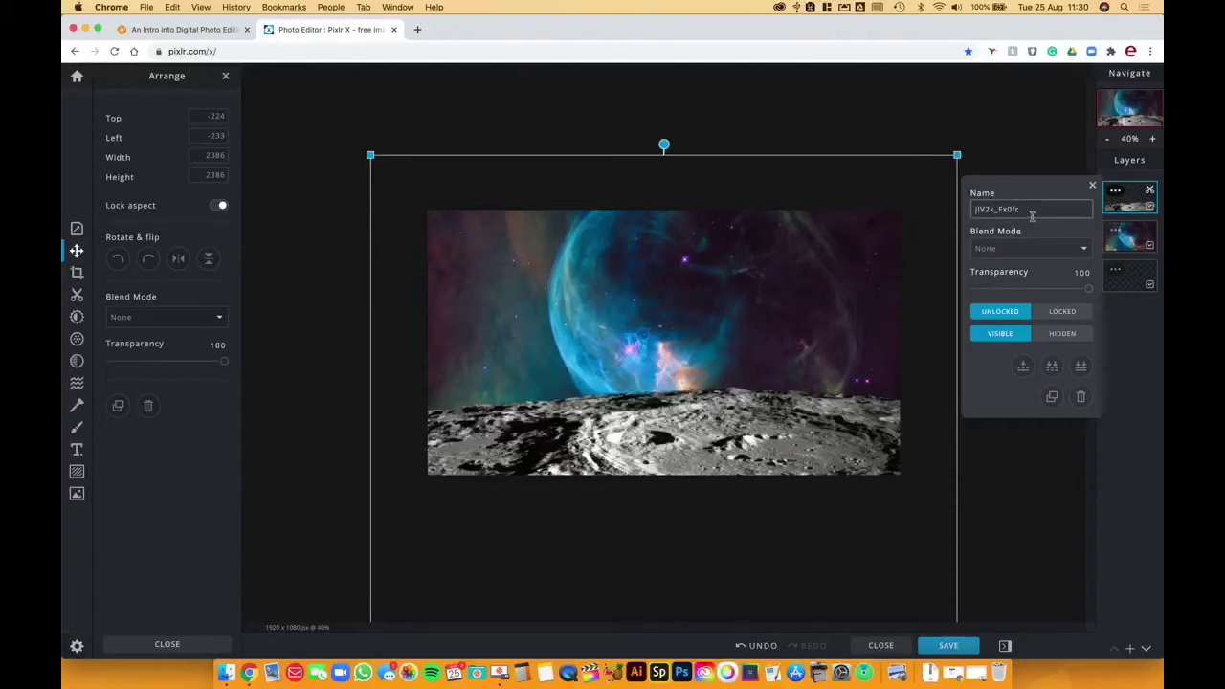
left_click(1062, 312)
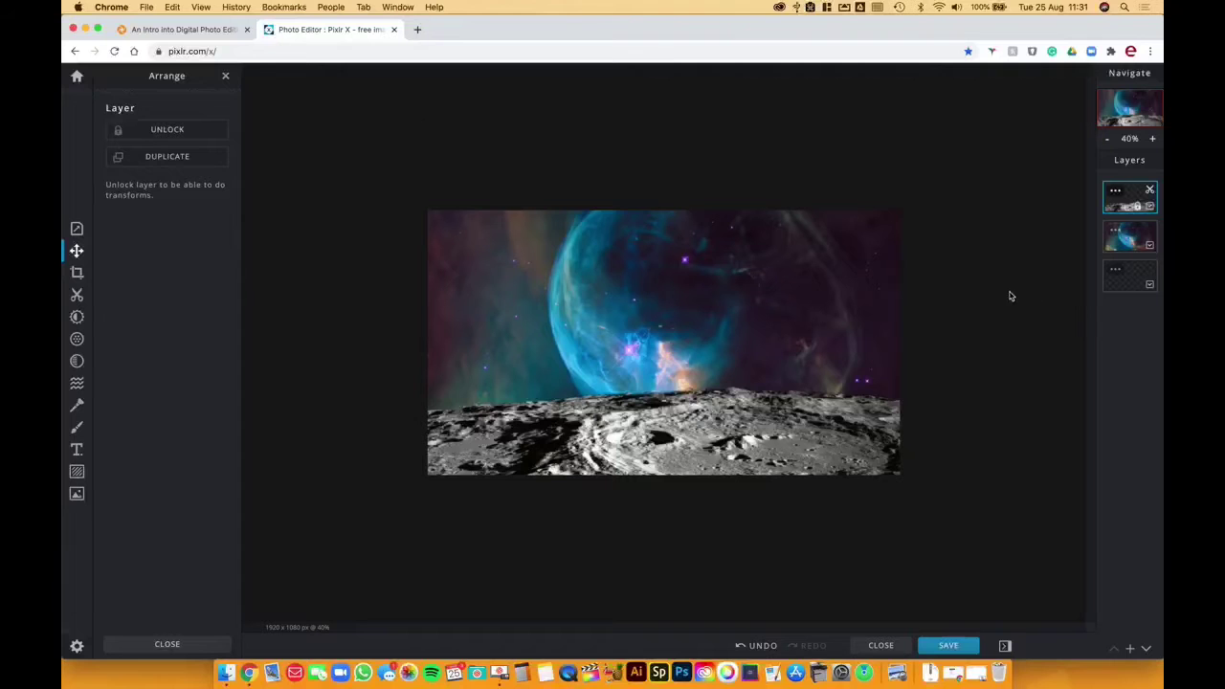
left_click_drag(760, 427, 661, 425)
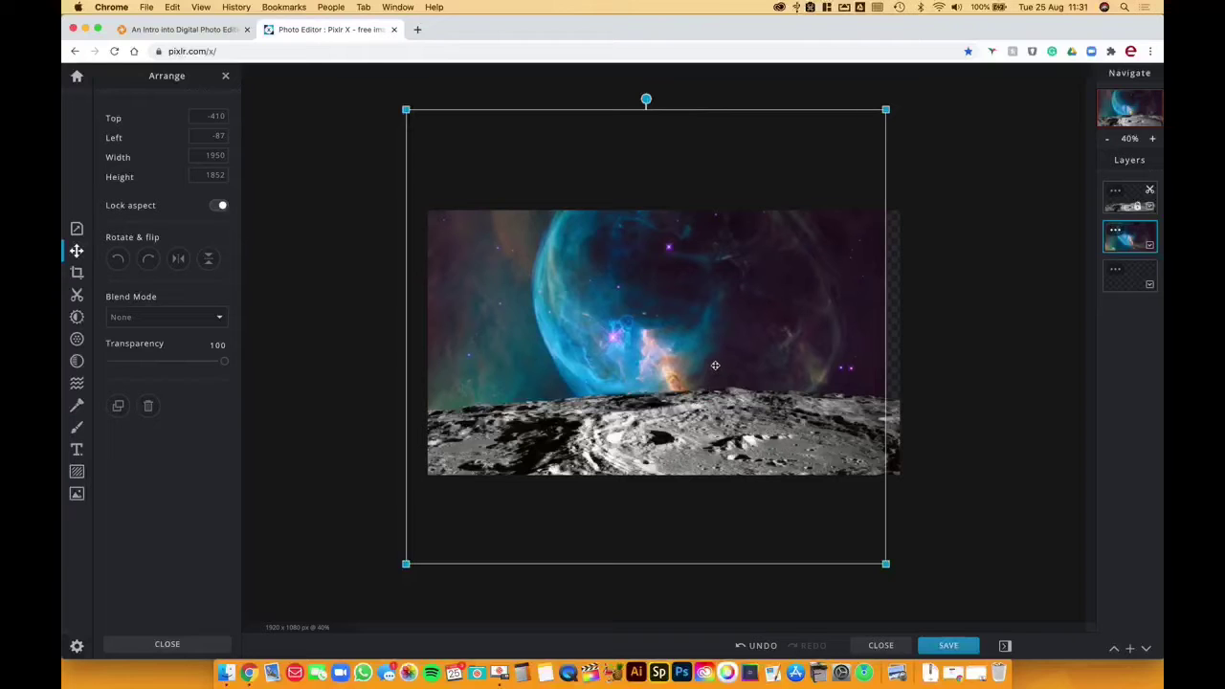
left_click_drag(715, 364, 730, 263)
left_click(1030, 314)
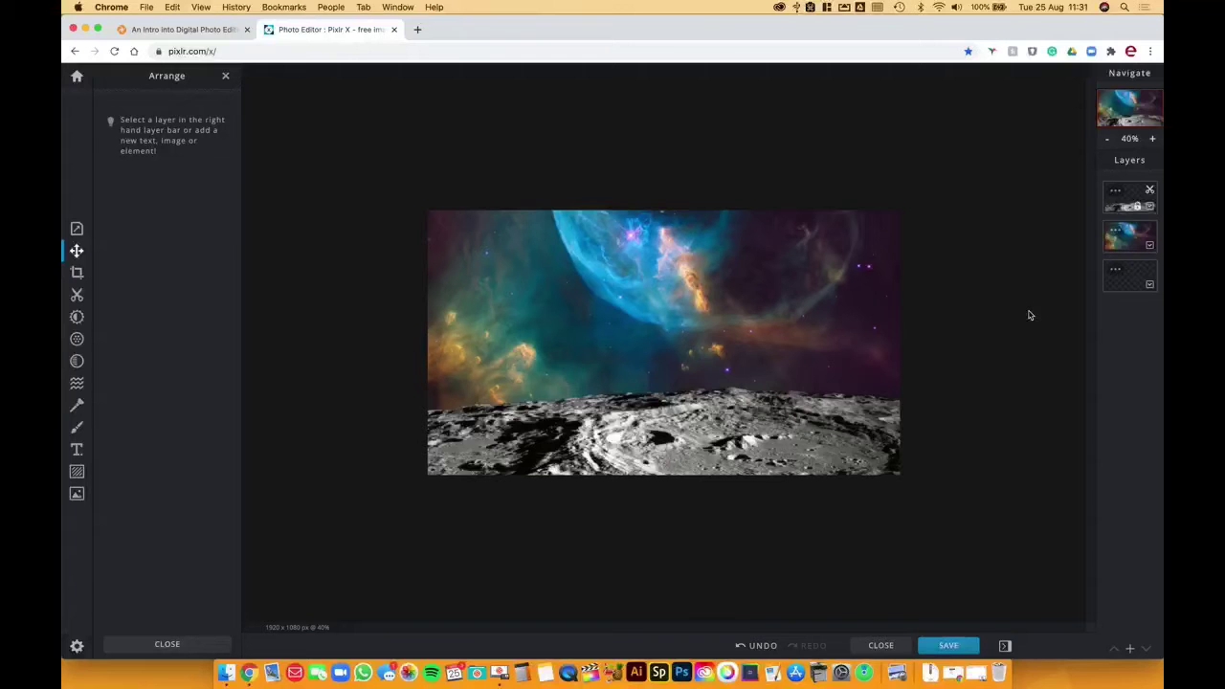
Step: Examine the whole sky and the horizon edge at up to 150% magnification for stray remnants of the moon cutout
left_click(1129, 139)
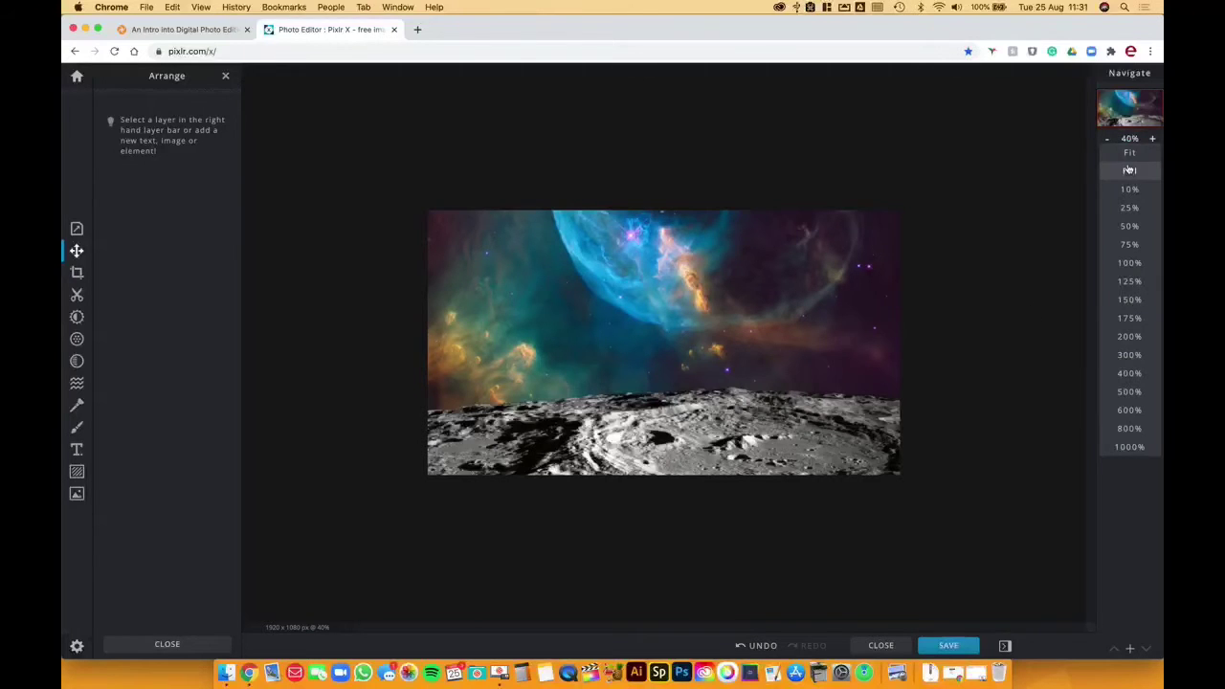
left_click(1129, 156)
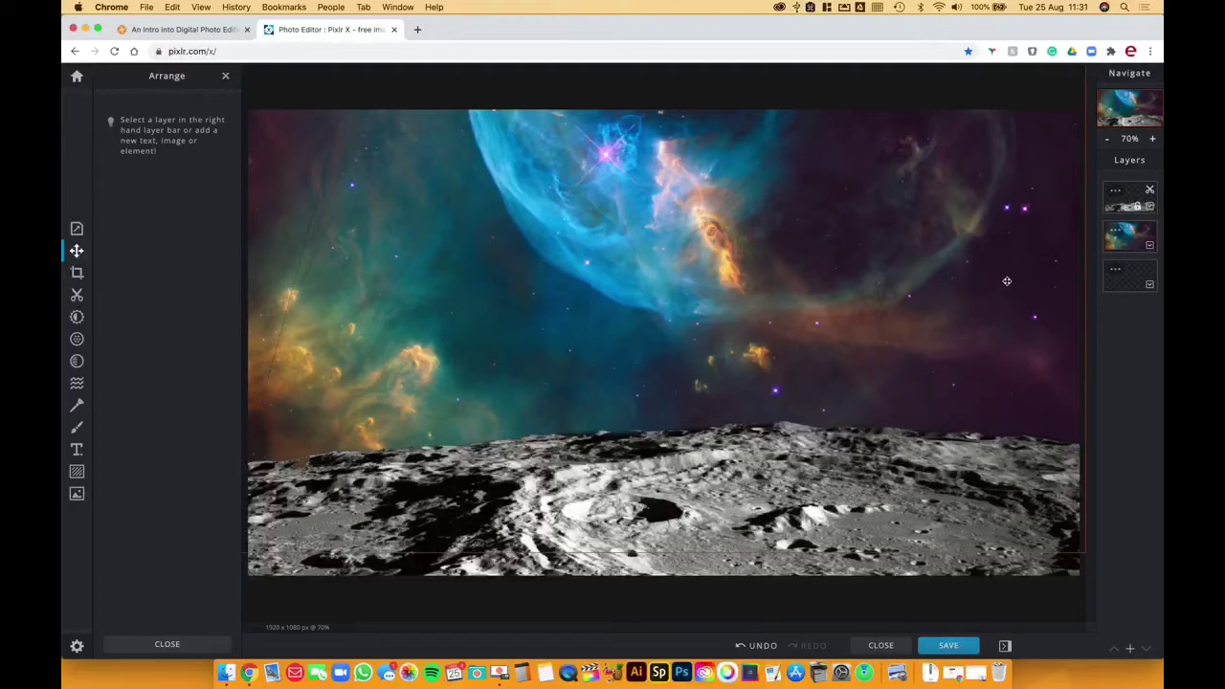
left_click(1153, 139)
left_click(1154, 140)
left_click(1153, 140)
left_click(1153, 140)
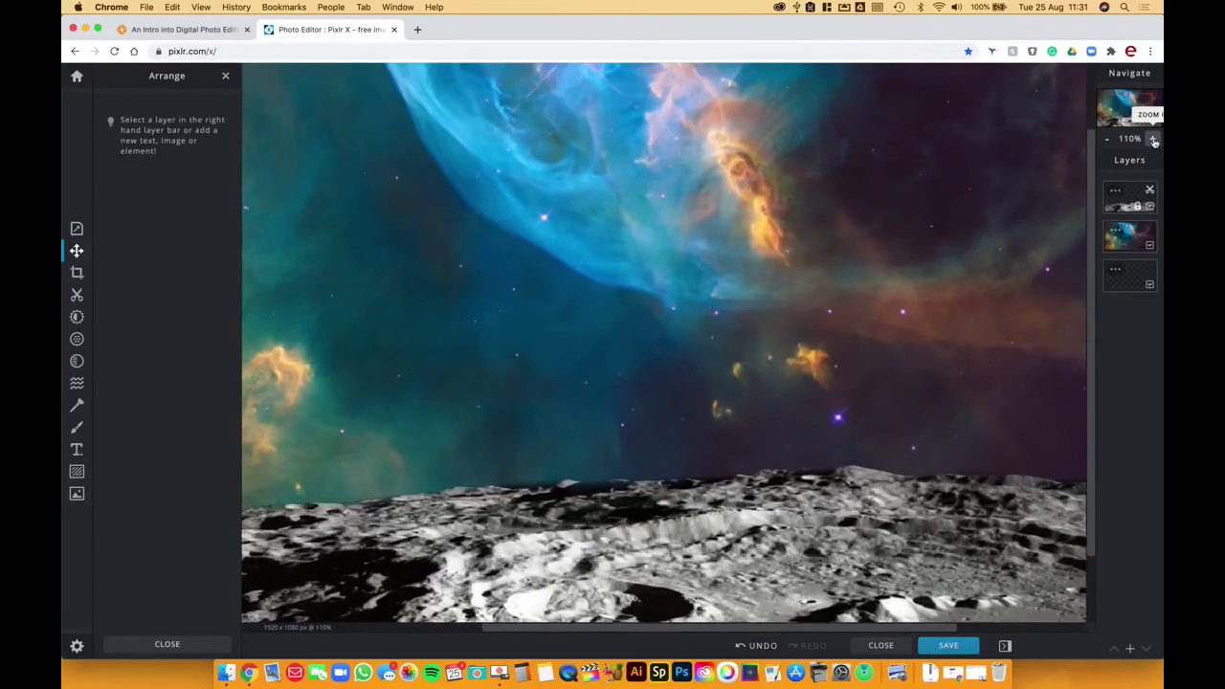
left_click(1154, 140)
left_click(1154, 140)
left_click(1153, 140)
left_click(1153, 140)
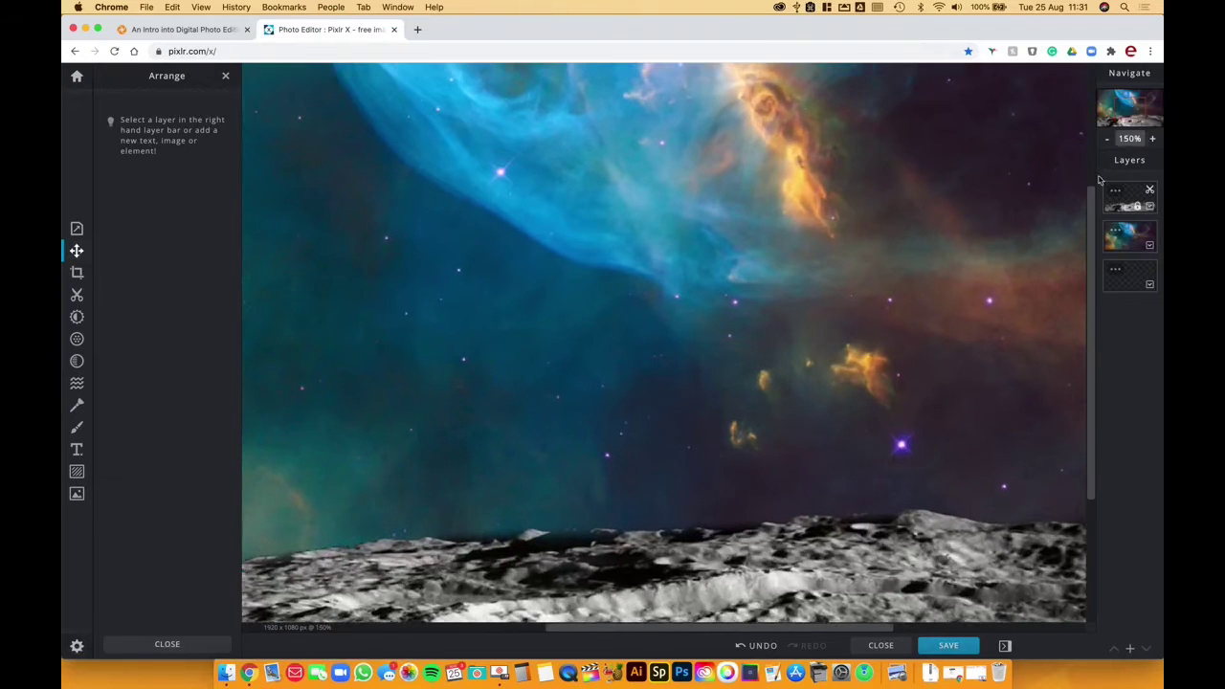
left_click_drag(746, 630, 553, 631)
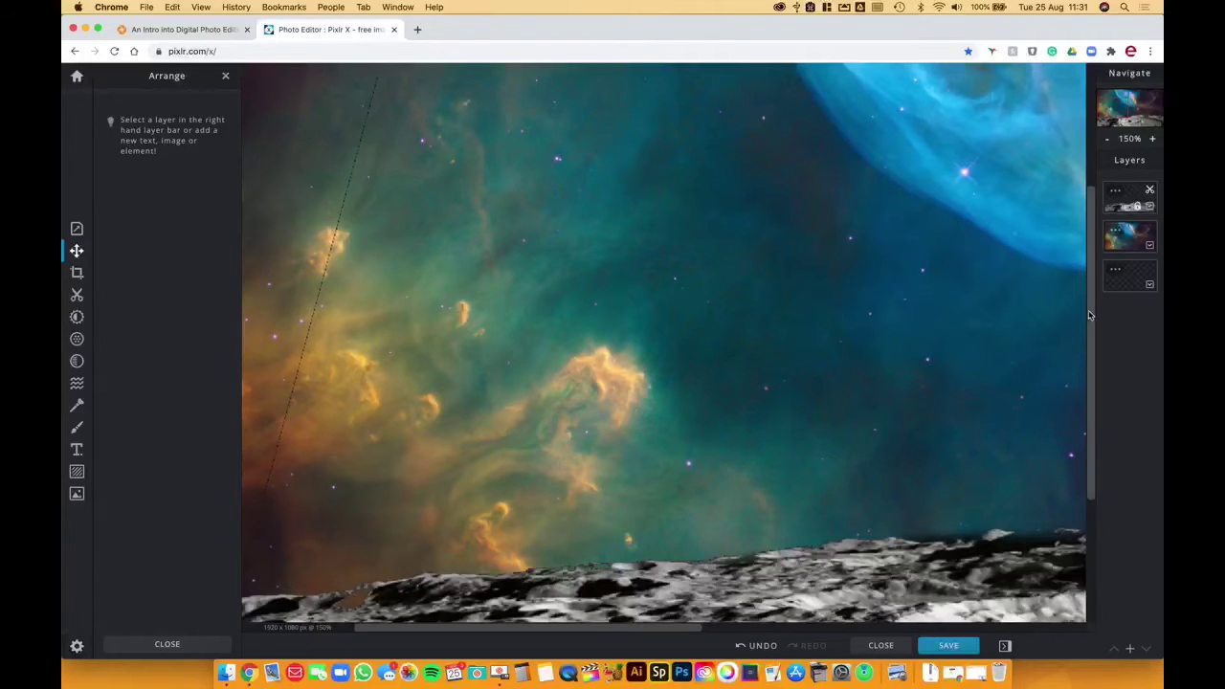
scroll(1089, 296, "up", 5)
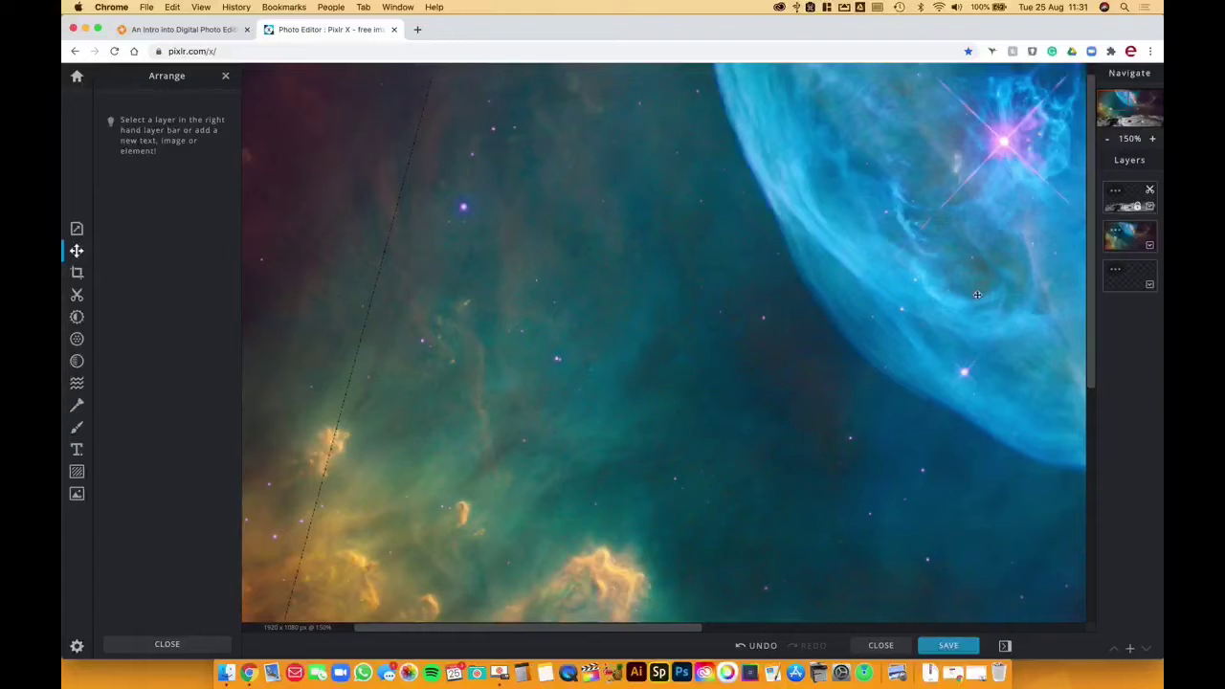
scroll(1090, 250, "up", 1)
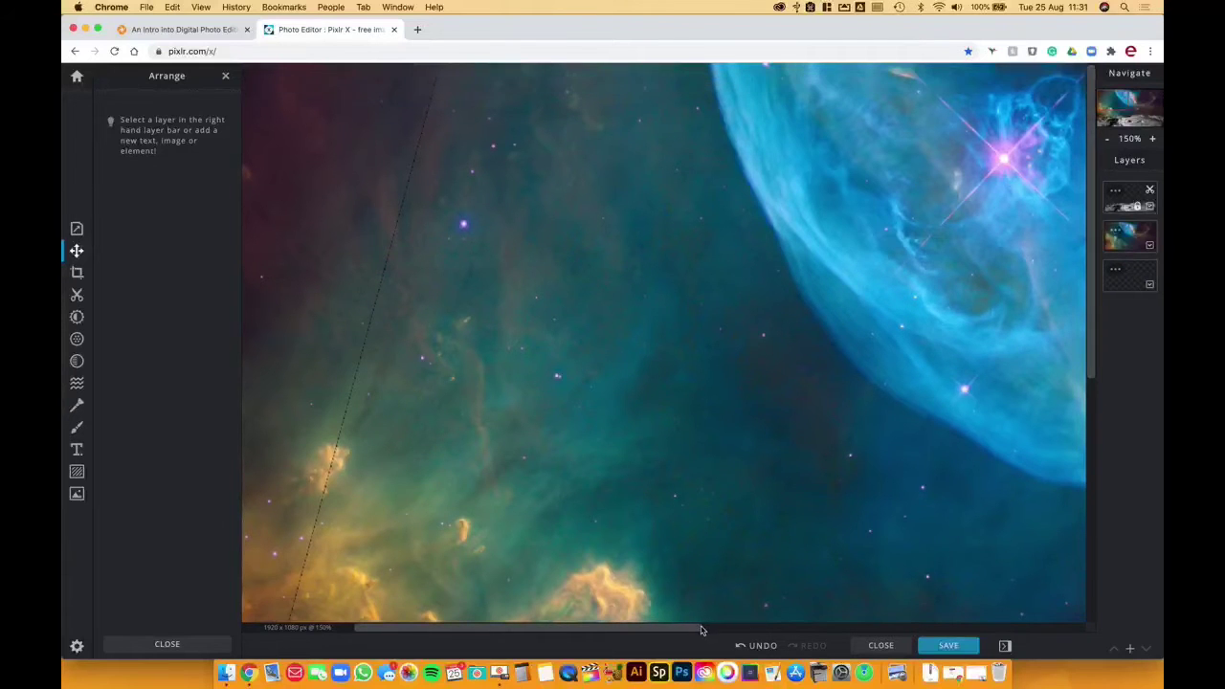
left_click_drag(705, 630, 1014, 635)
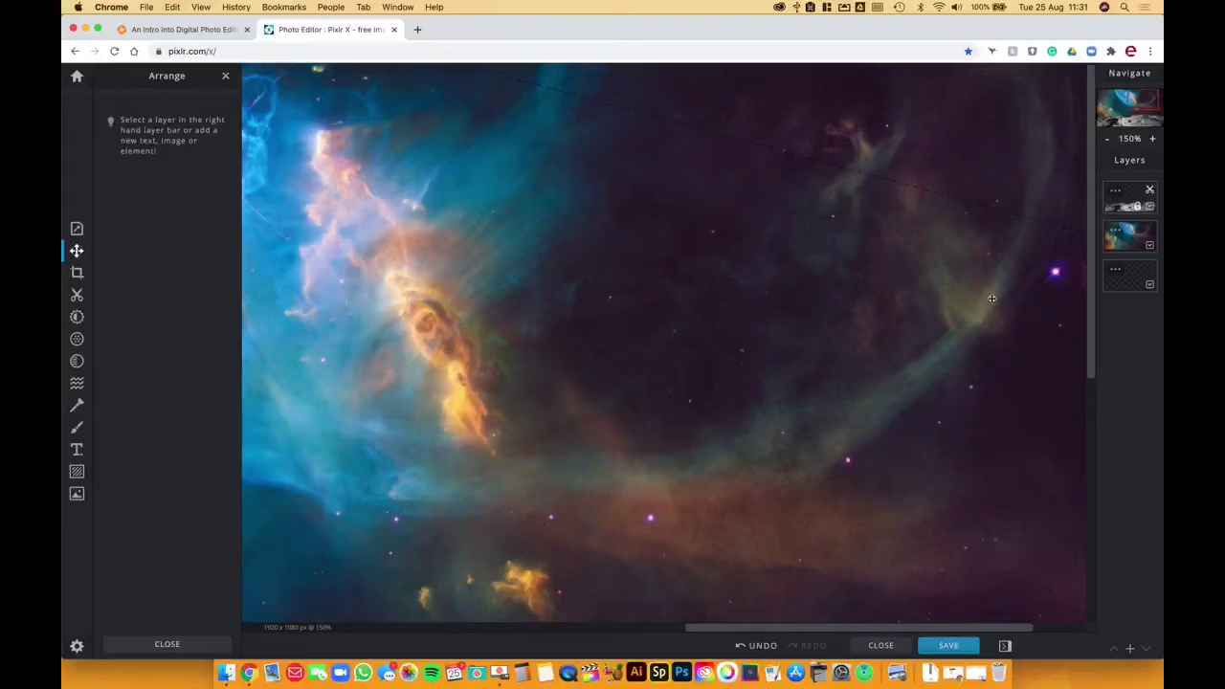
left_click_drag(909, 631, 723, 632)
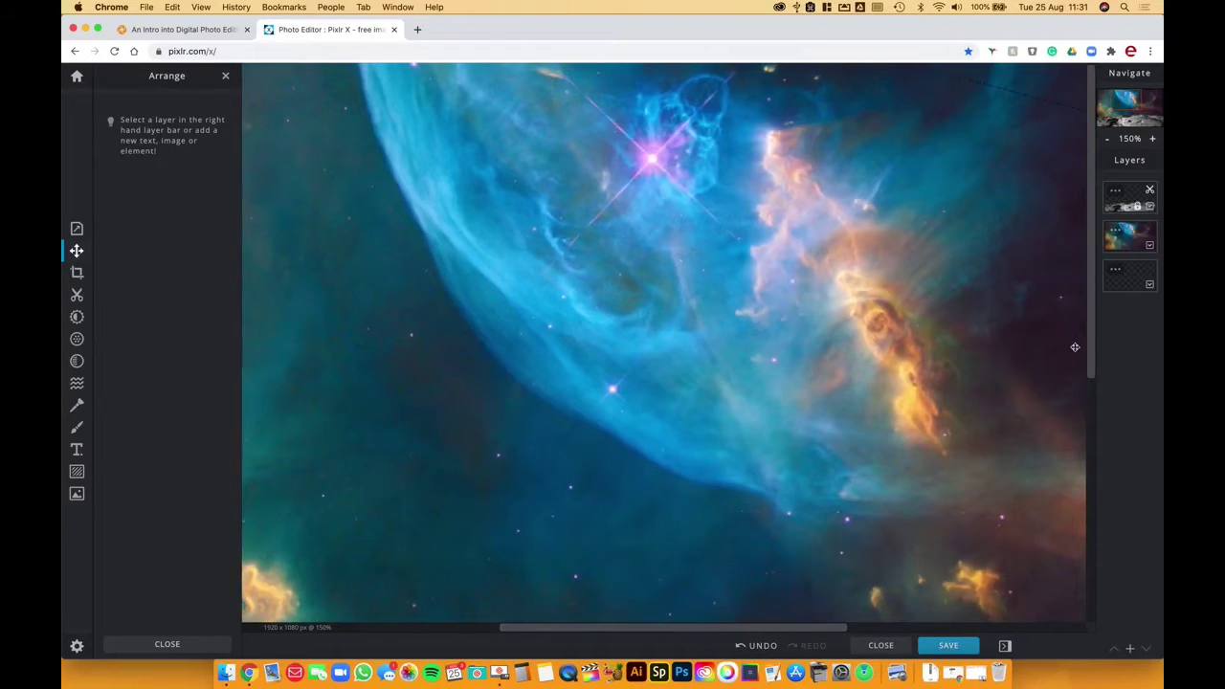
left_click_drag(1094, 328, 1096, 399)
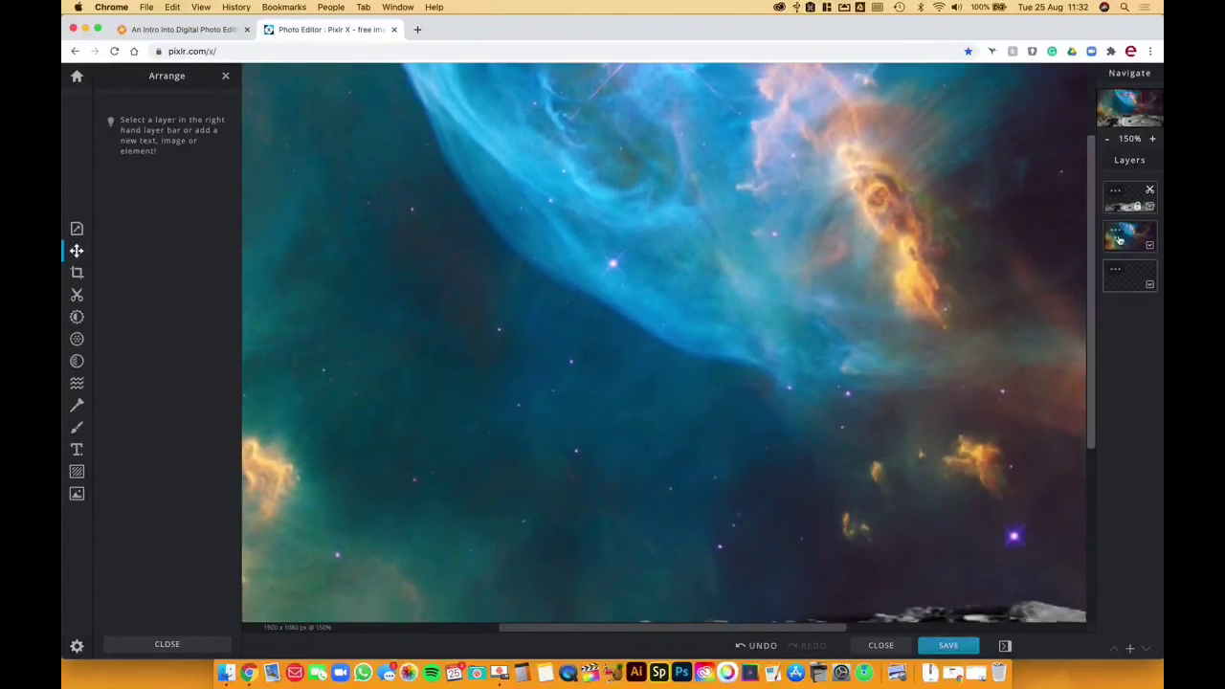
Step: Unlock the moon surface layer for further cutout editing
left_click(1107, 139)
left_click(1106, 140)
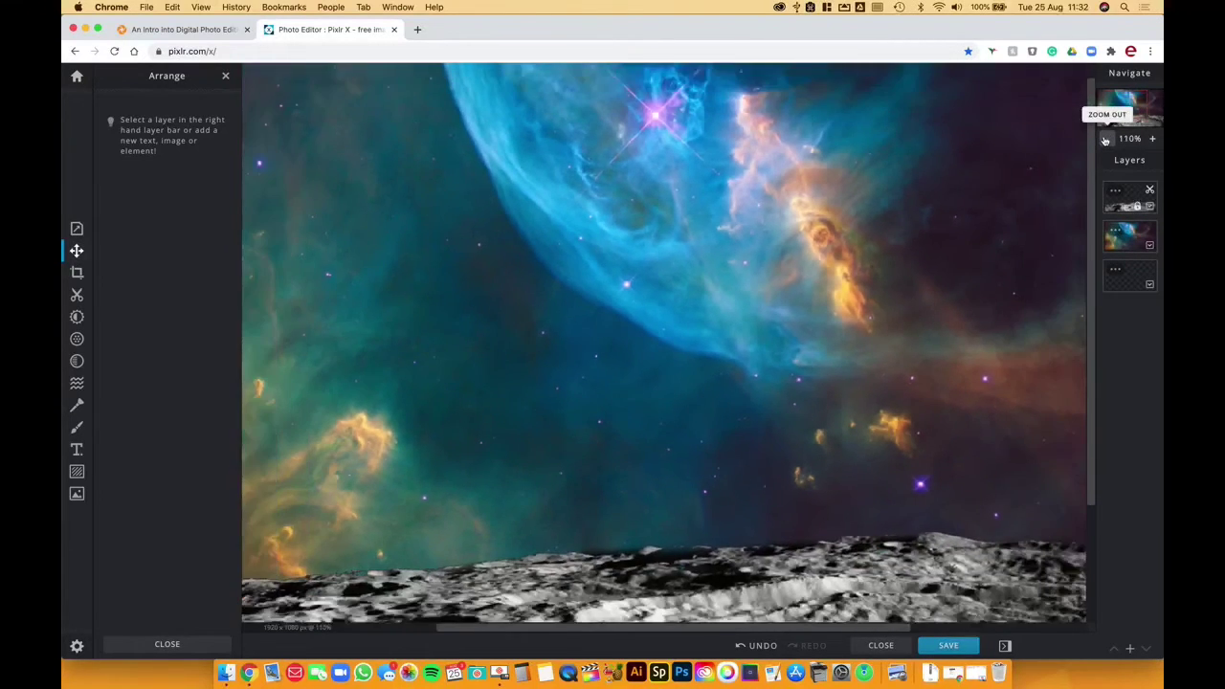
left_click(1114, 191)
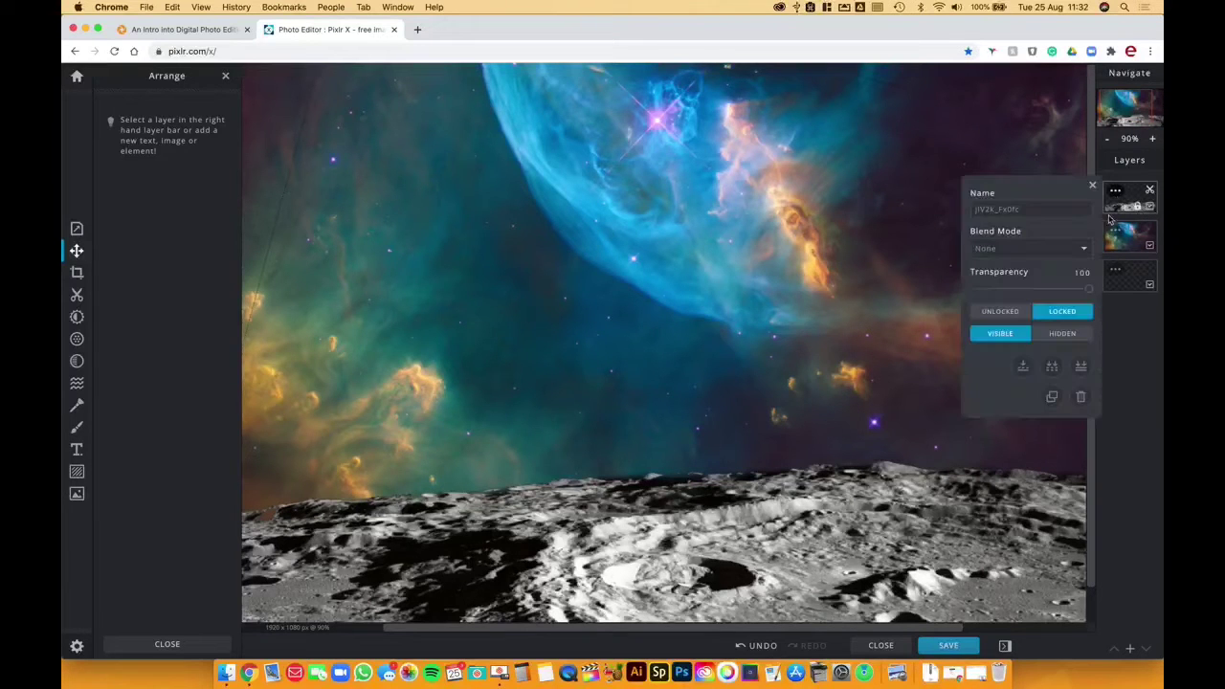
left_click(1001, 313)
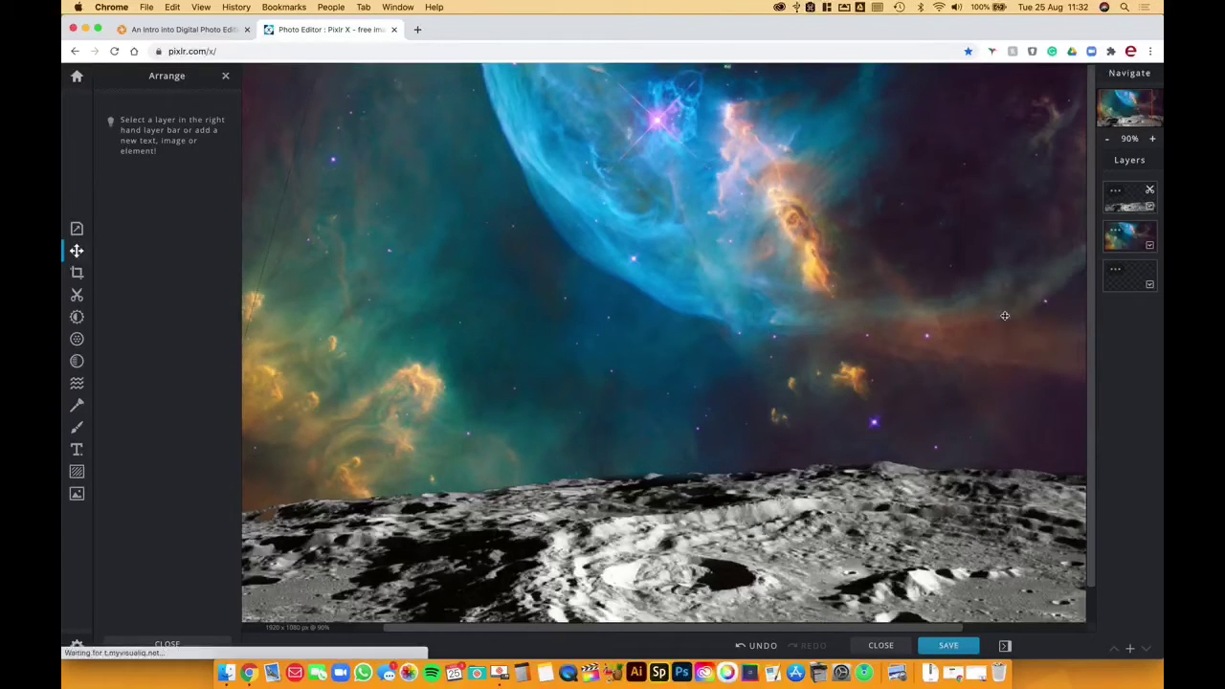
Step: Brush away the thin cutout remnants across the sky on the moon surface layer, using a 234 px cutout brush in Remove mode
left_click(77, 295)
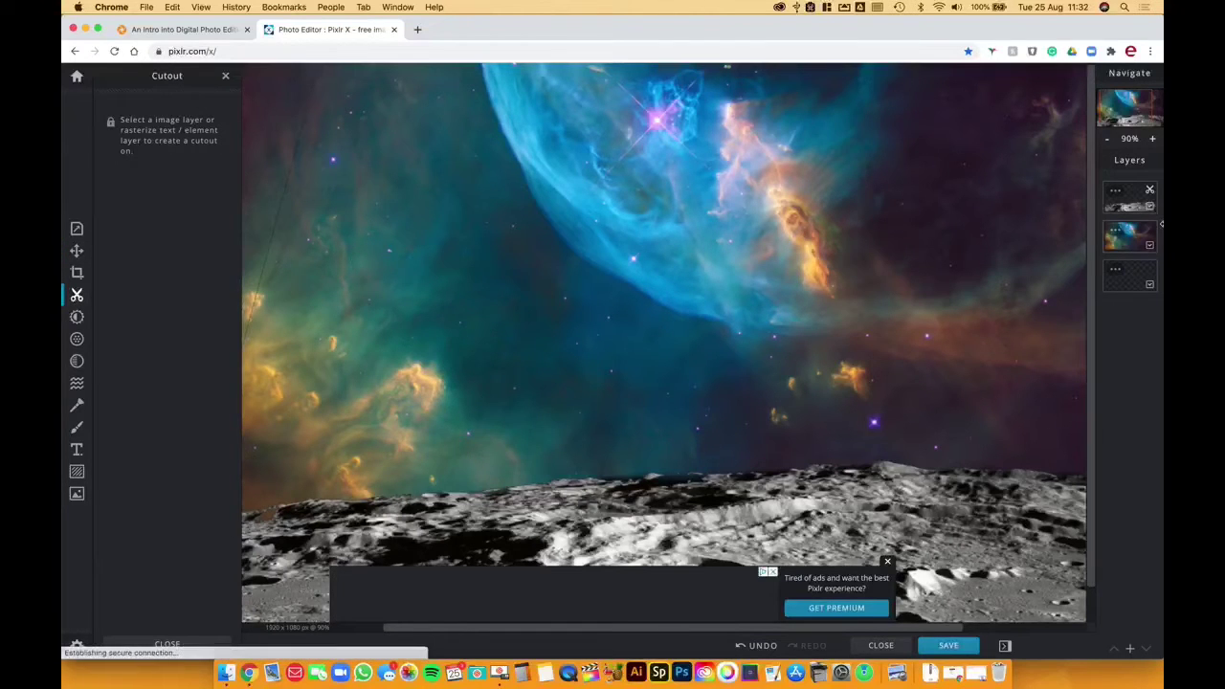
left_click(1136, 204)
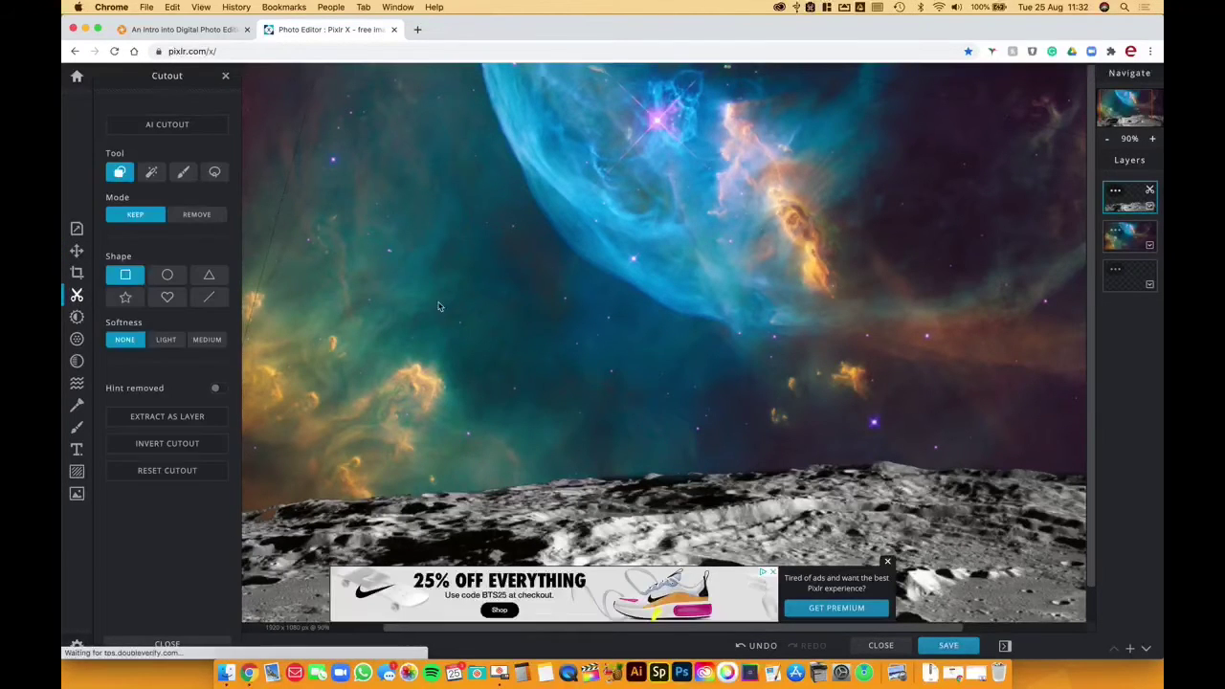
left_click(183, 173)
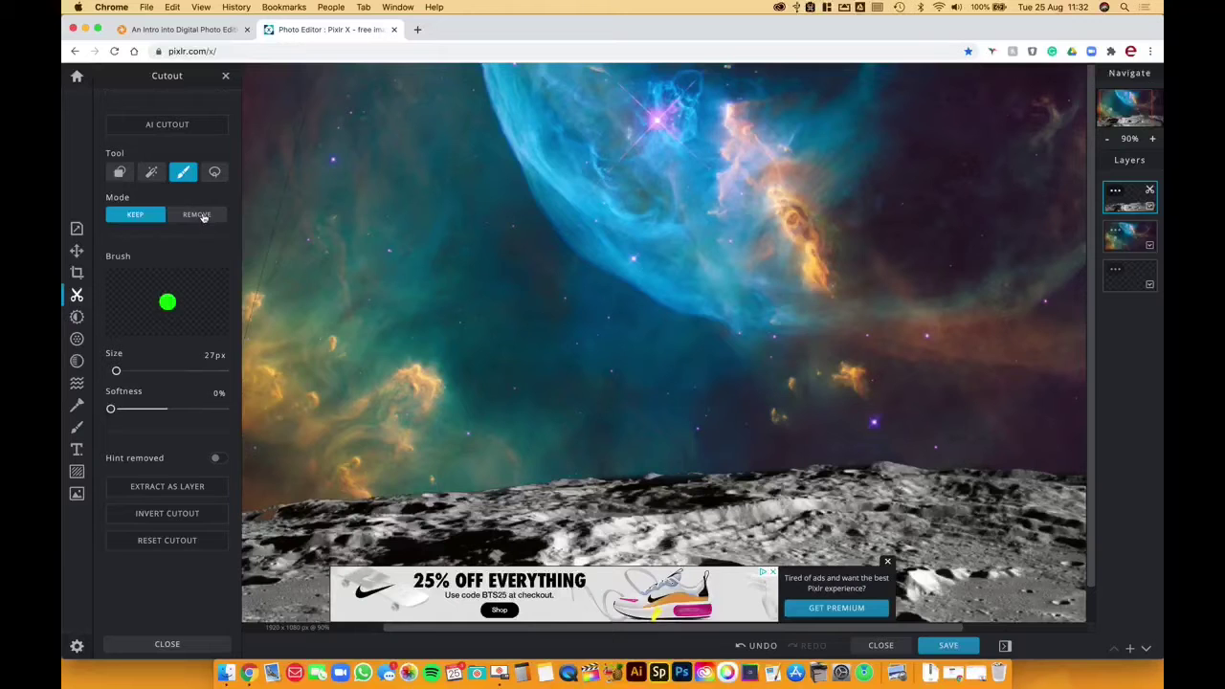
left_click(198, 216)
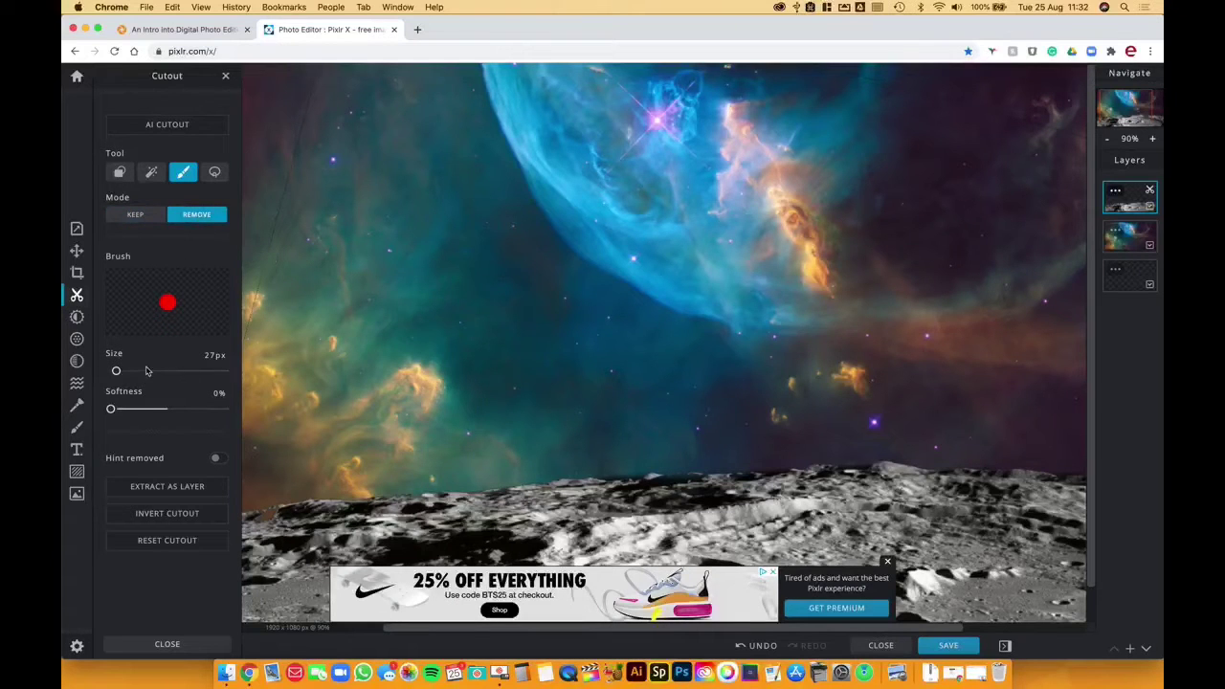
left_click_drag(116, 370, 163, 371)
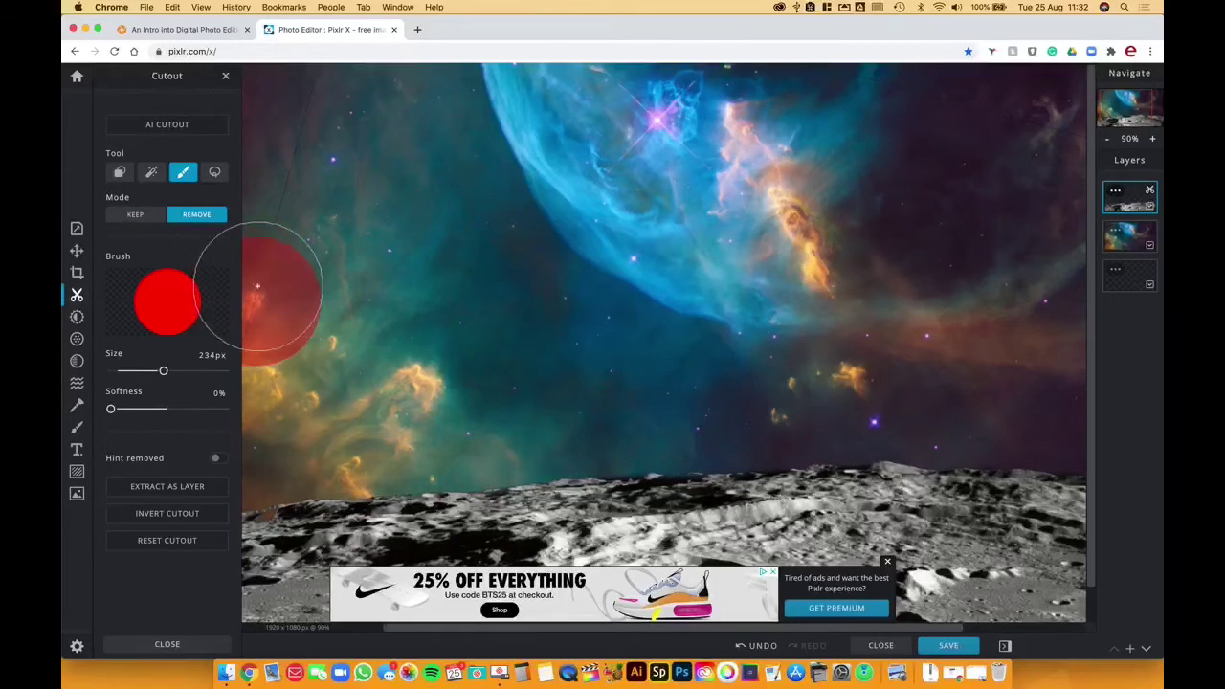
left_click_drag(257, 285, 330, 77)
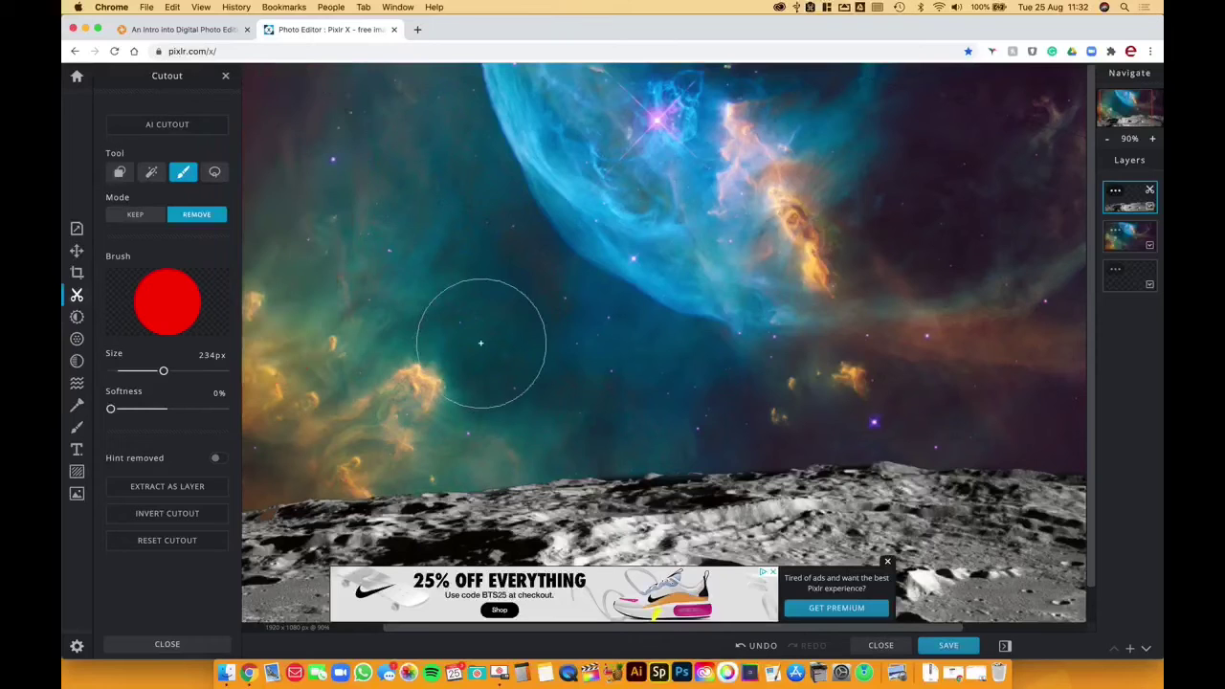
left_click_drag(1040, 145, 833, 112)
left_click(1130, 138)
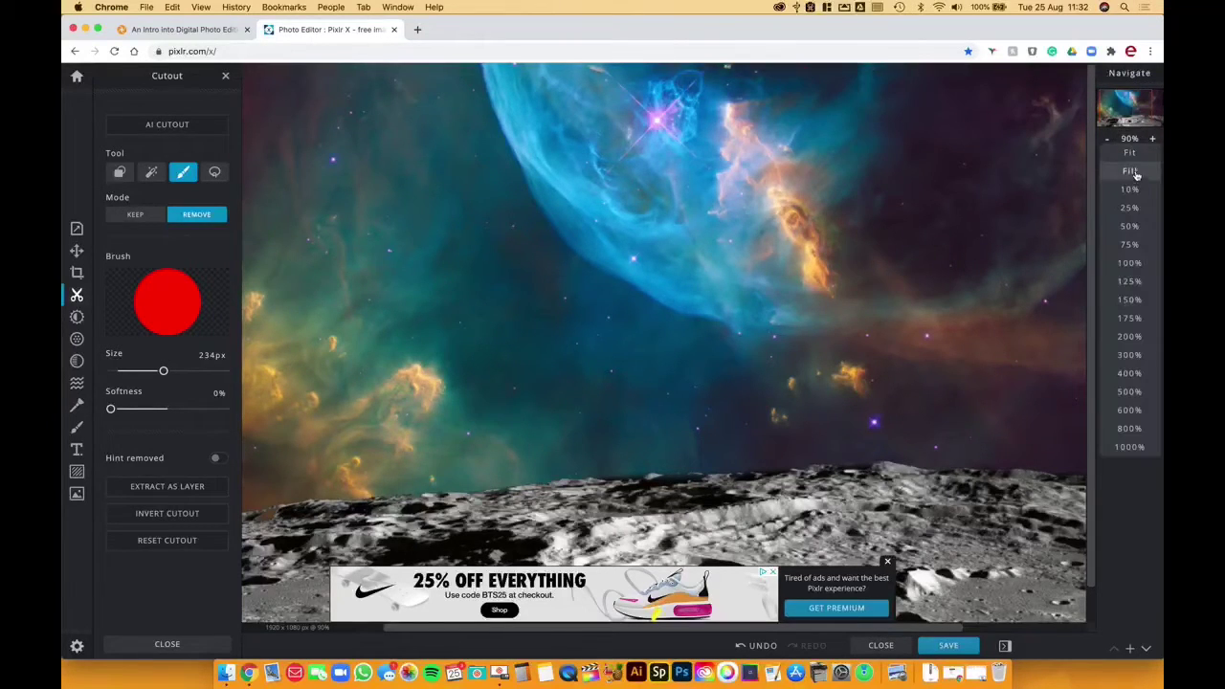
left_click(1139, 160)
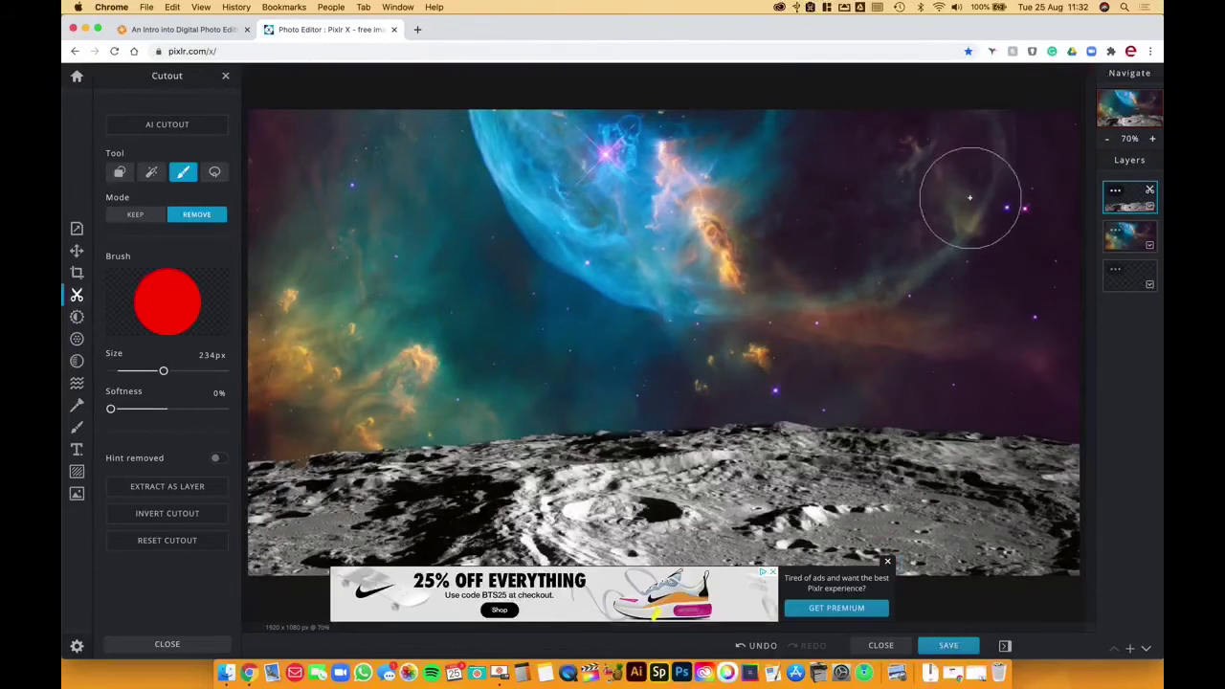
left_click_drag(1036, 219, 670, 119)
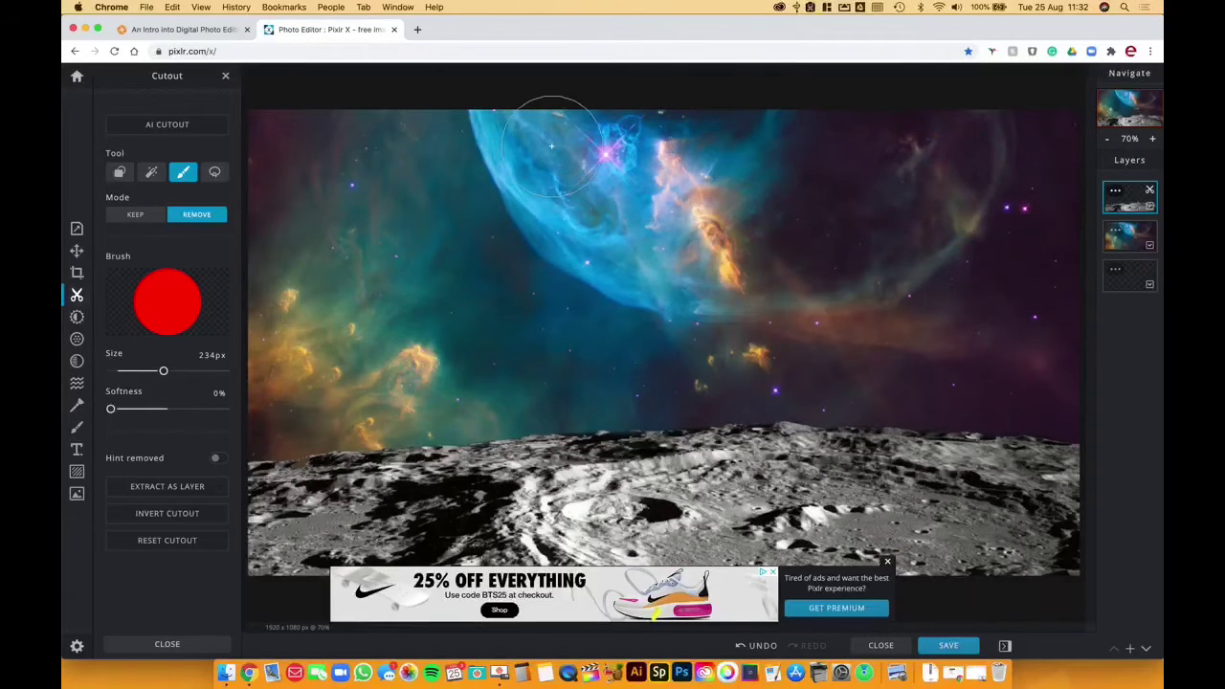
mouse_move(382, 138)
left_mouse_down()
mouse_move(351, 271)
mouse_move(260, 391)
left_mouse_up()
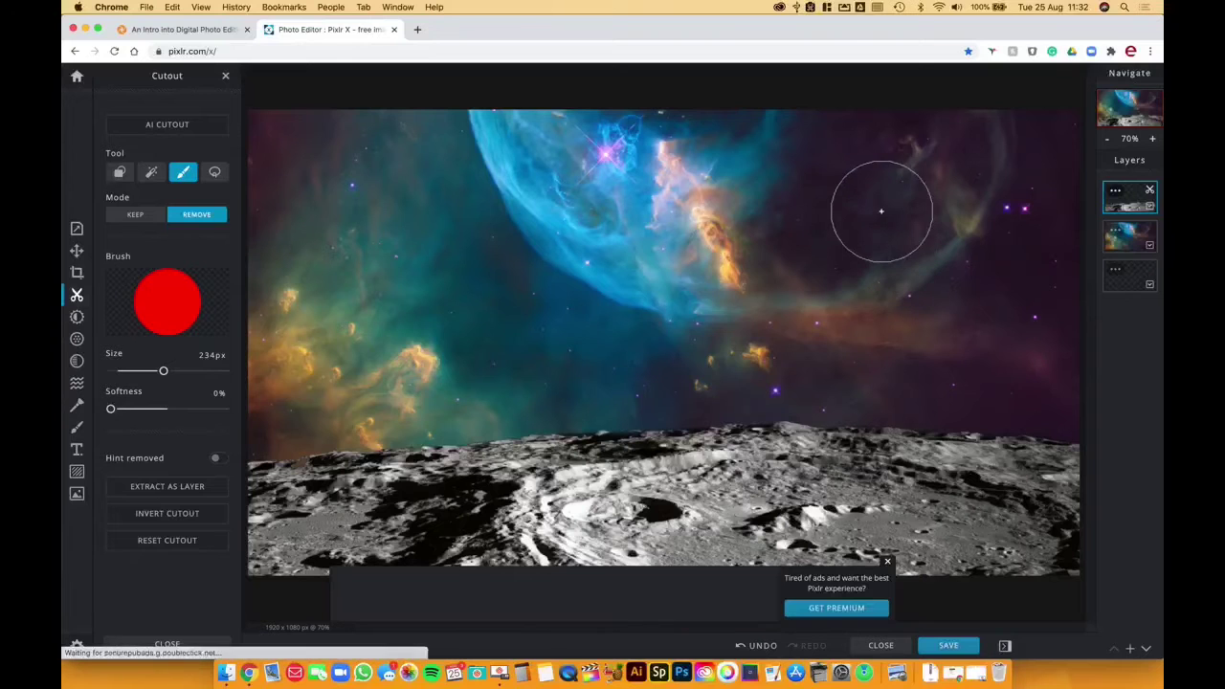
Step: Lock the moon surface layer again and dismiss the advert
left_click(1120, 194)
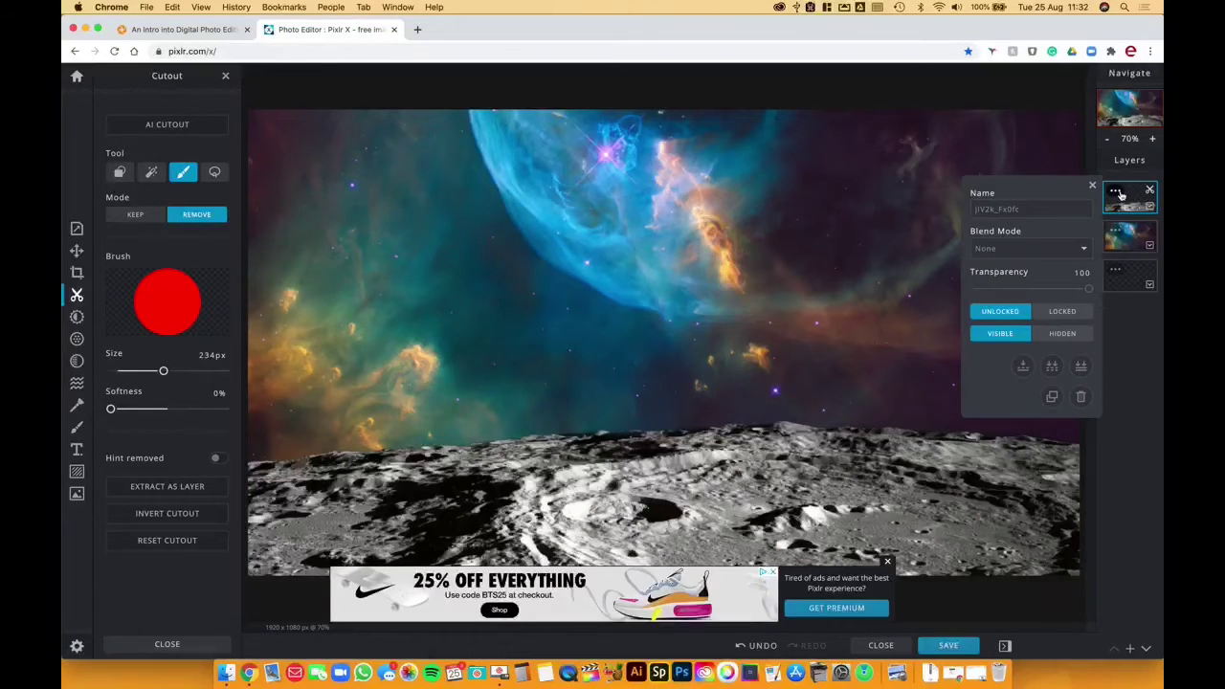
left_click(1062, 307)
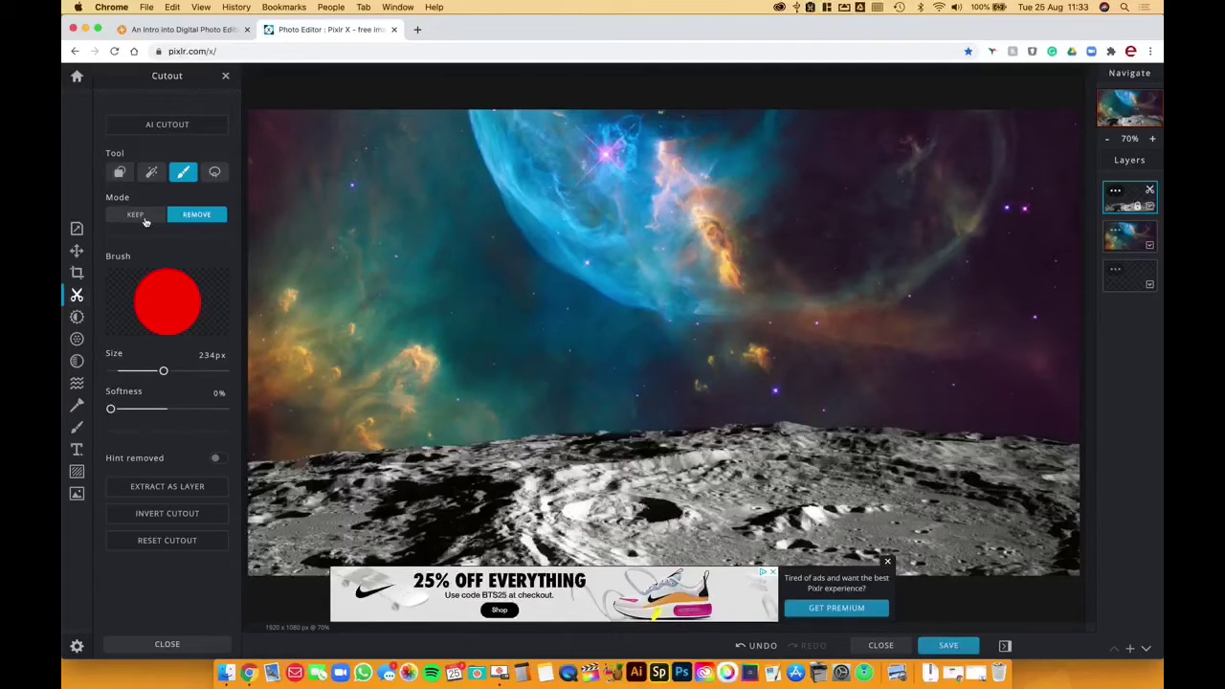
left_click(887, 562)
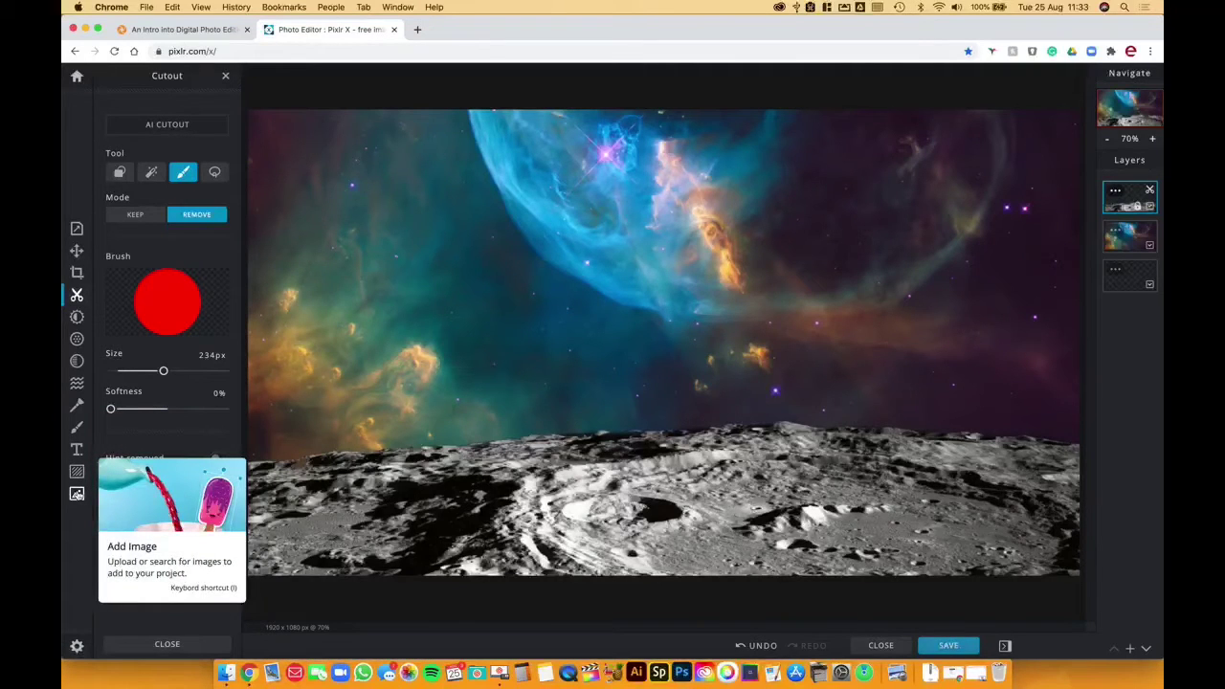
Step: Add the photo of the man with raised arms from the Photo_Editing_Example_Images folder to the current document as a layer
left_click(76, 493)
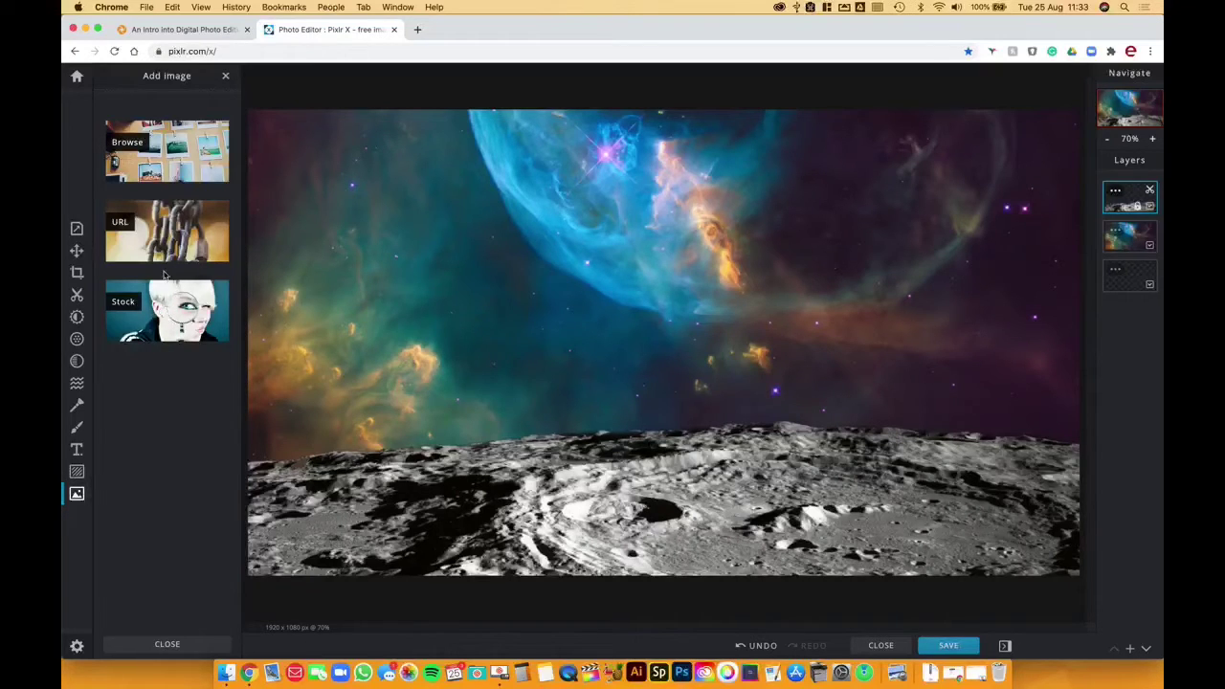
left_click(166, 151)
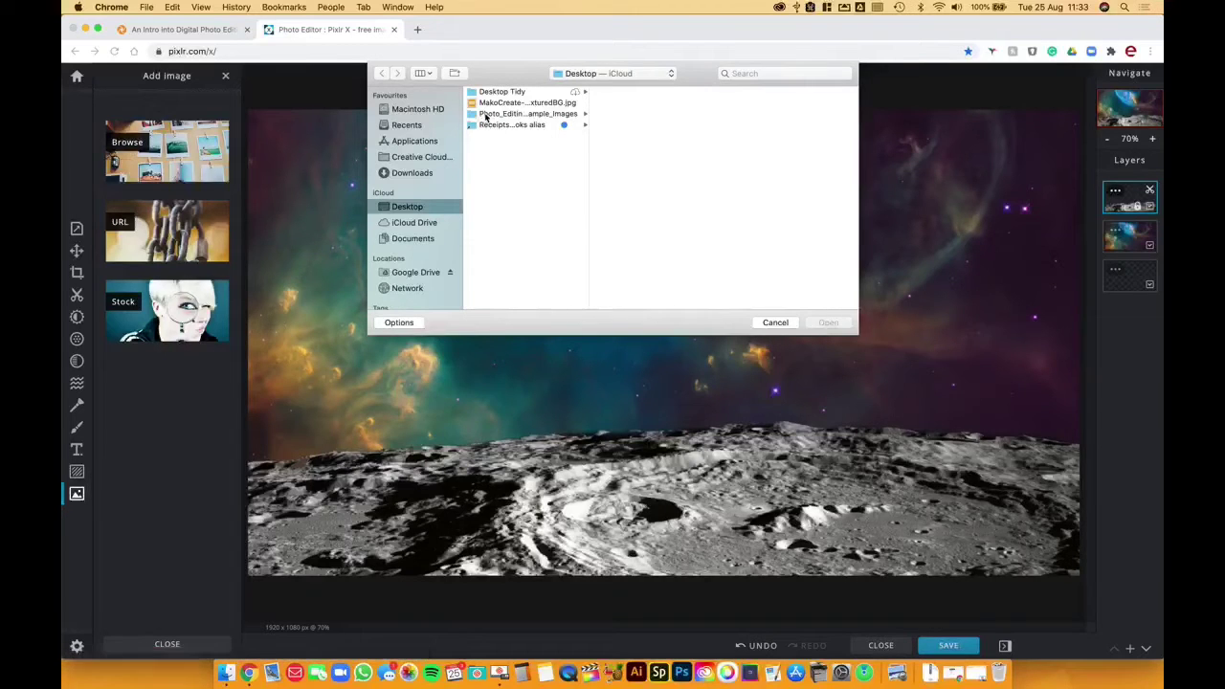
left_click(486, 115)
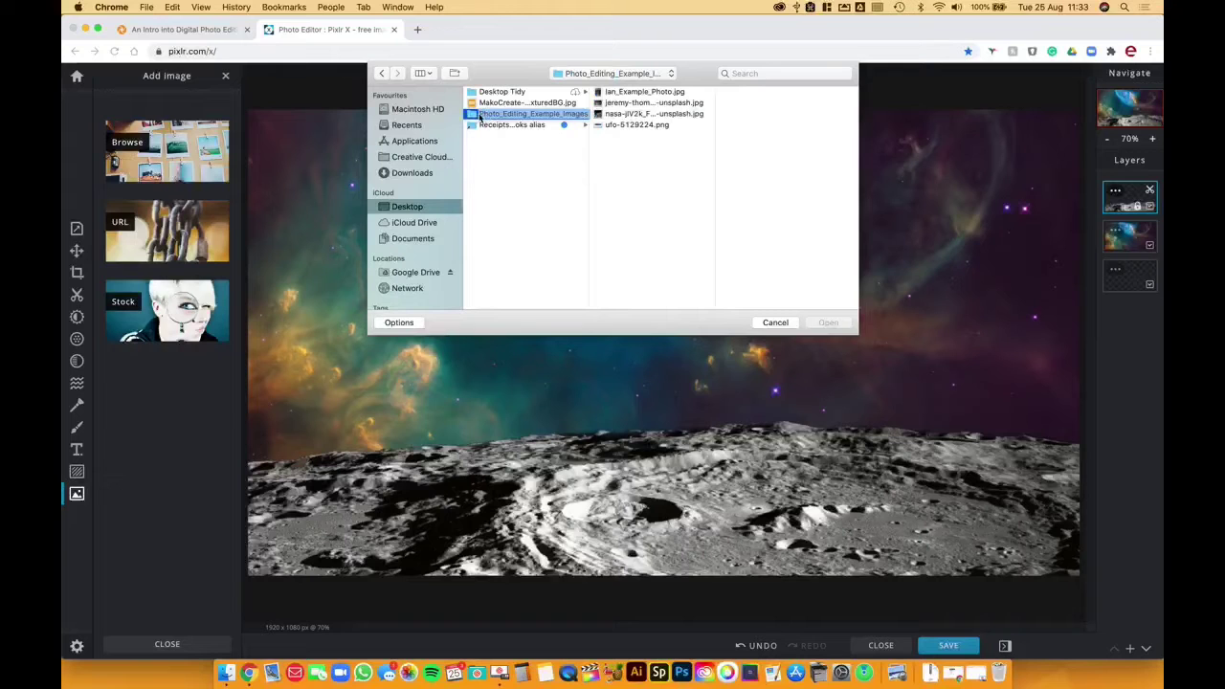
left_click(610, 94)
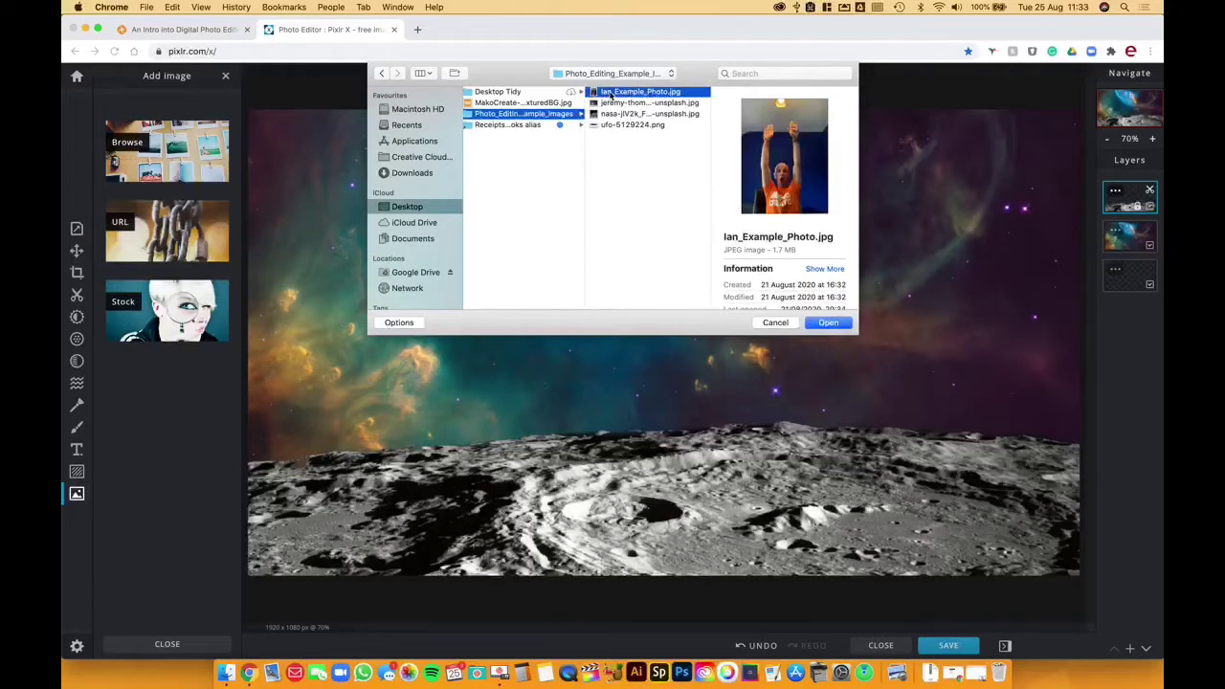
left_click(611, 102)
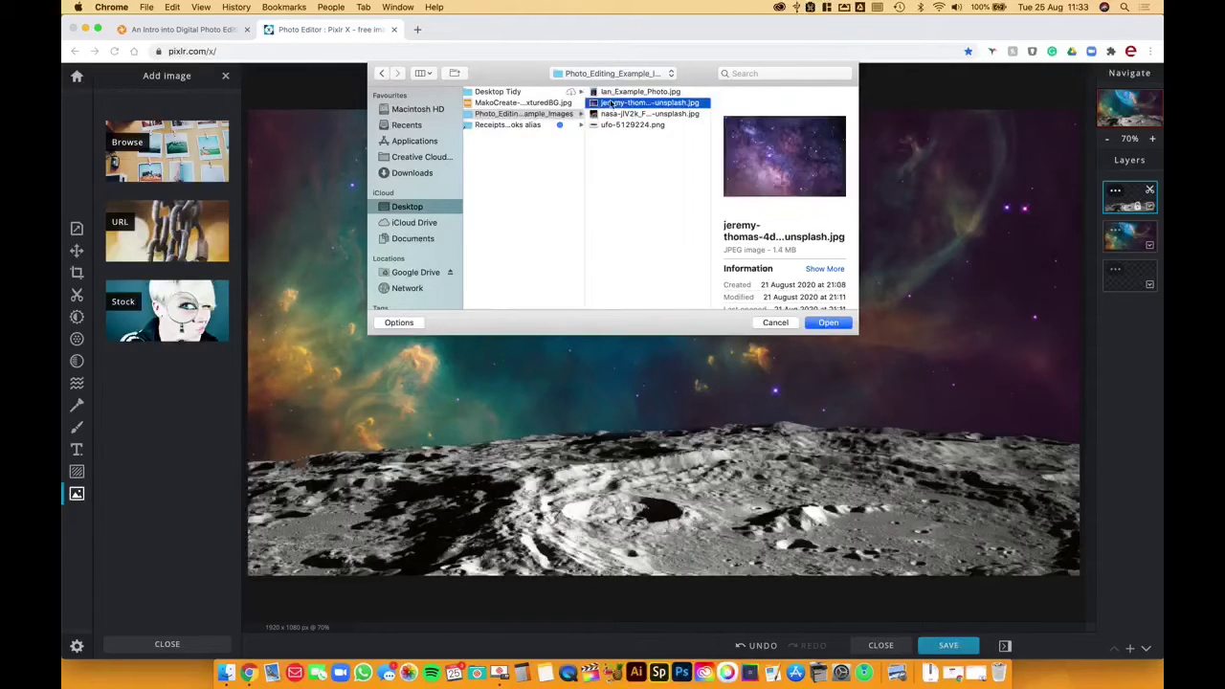
left_click(612, 114)
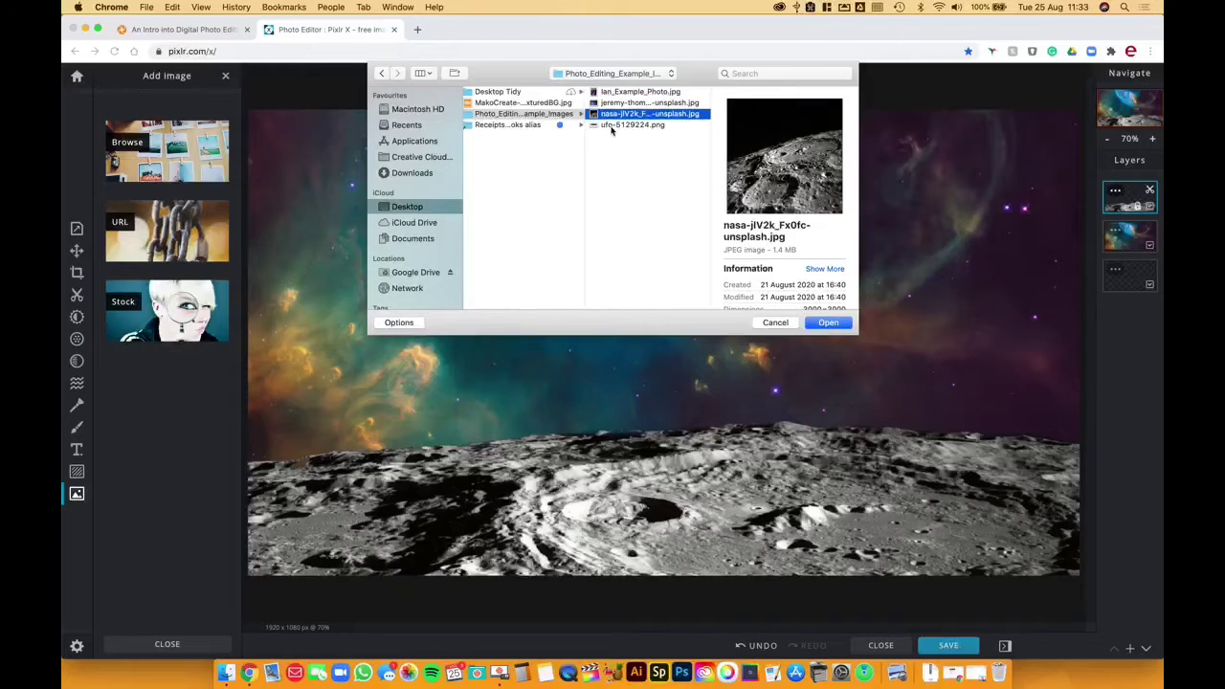
left_click(614, 128)
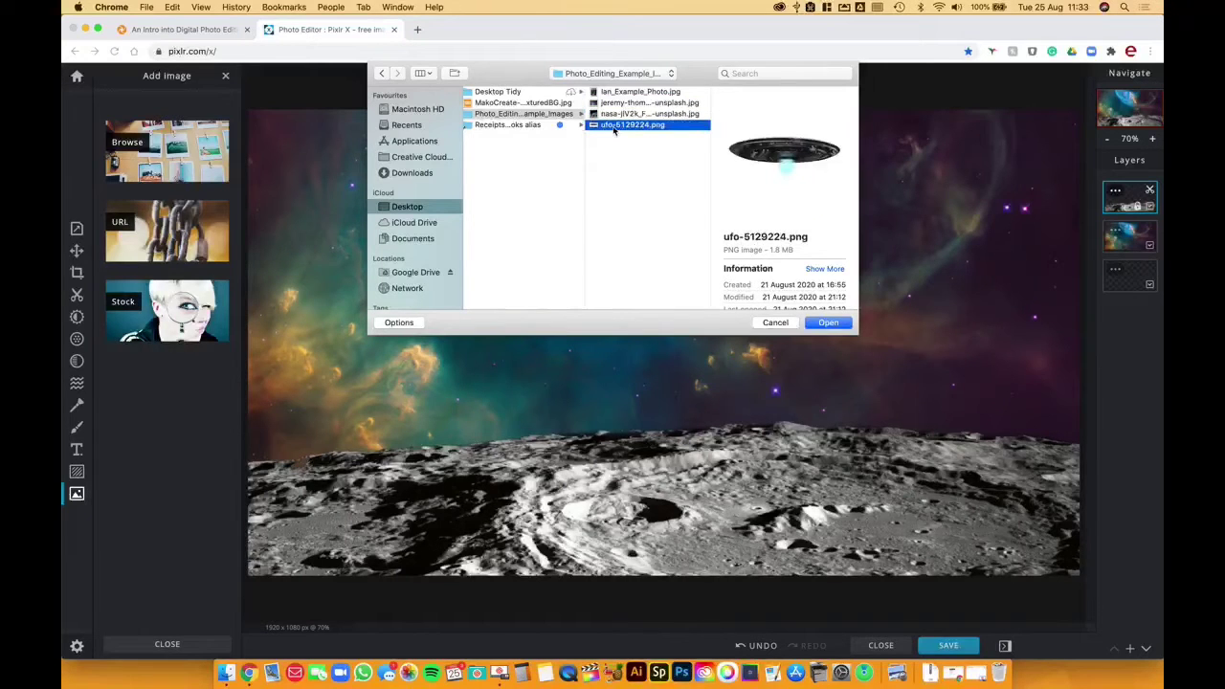
left_click(613, 115)
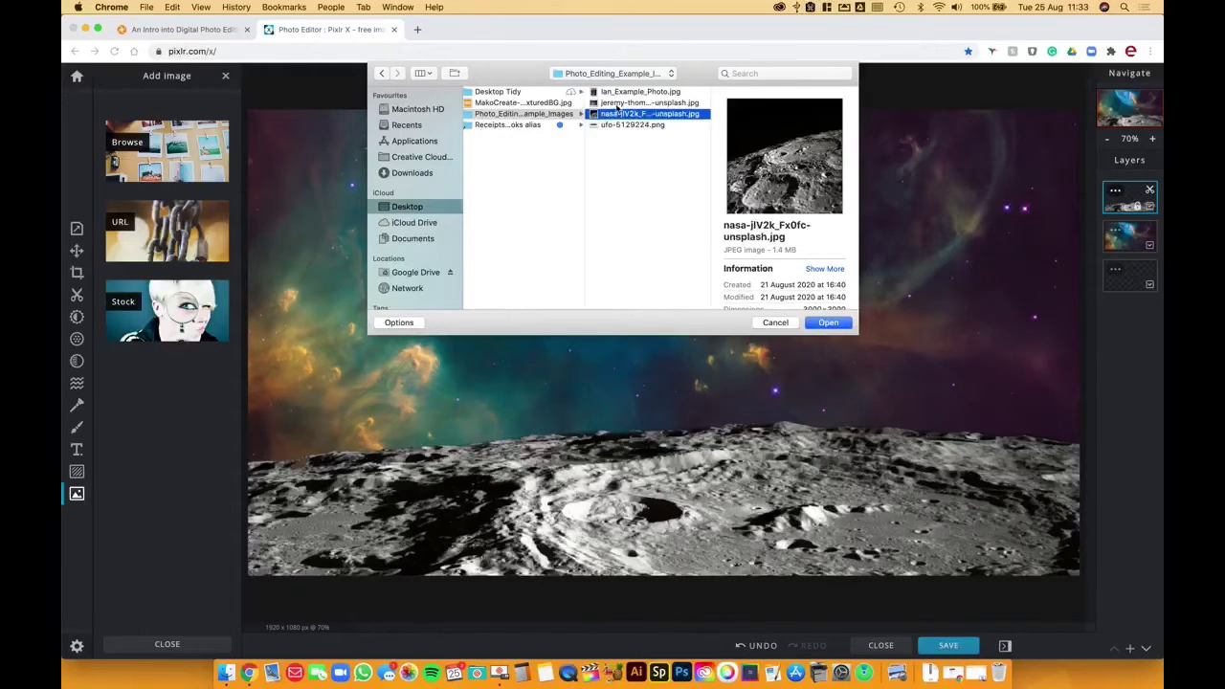
left_click(617, 104)
left_click(621, 92)
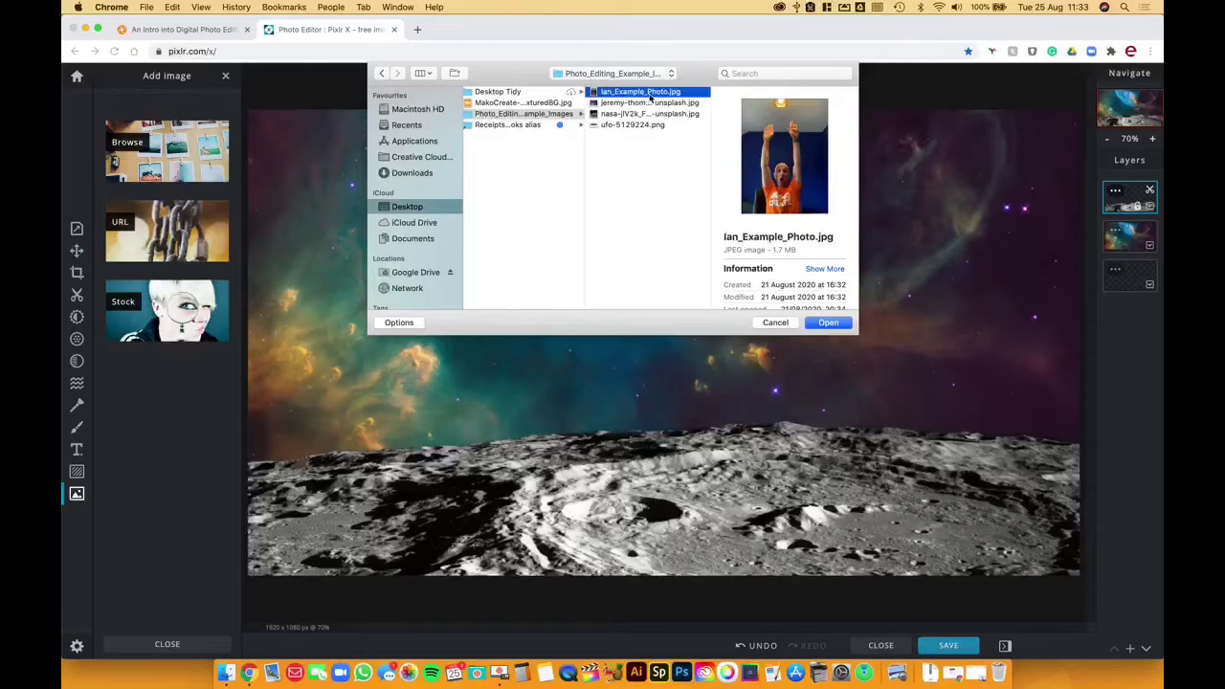
left_click(830, 325)
left_click(829, 324)
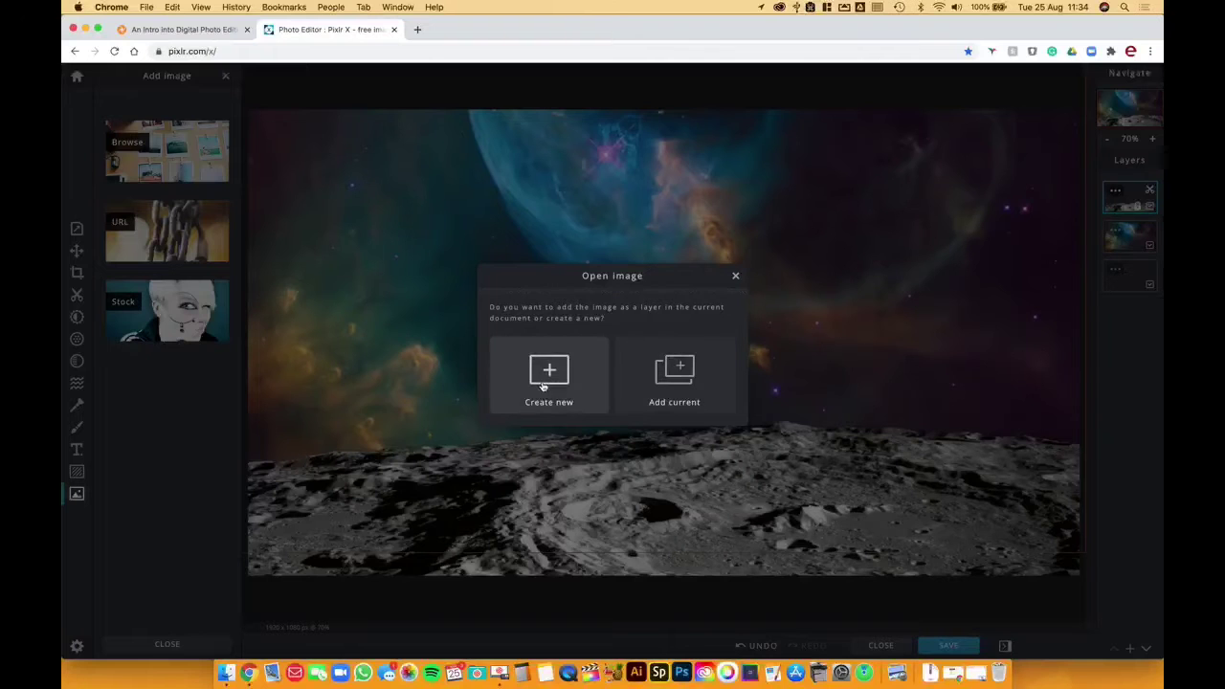
left_click(685, 383)
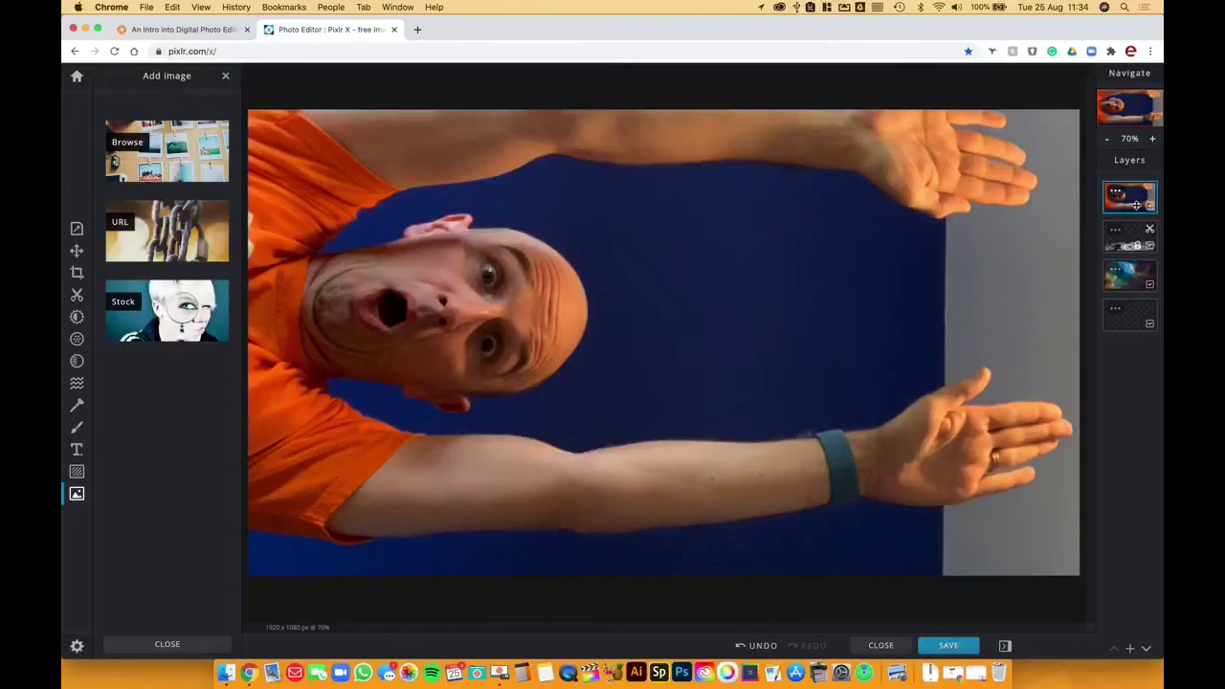
Step: Rotate the man's photo about a quarter turn counterclockwise so that he is upright
left_click(1107, 140)
left_click(1108, 140)
left_click(1107, 140)
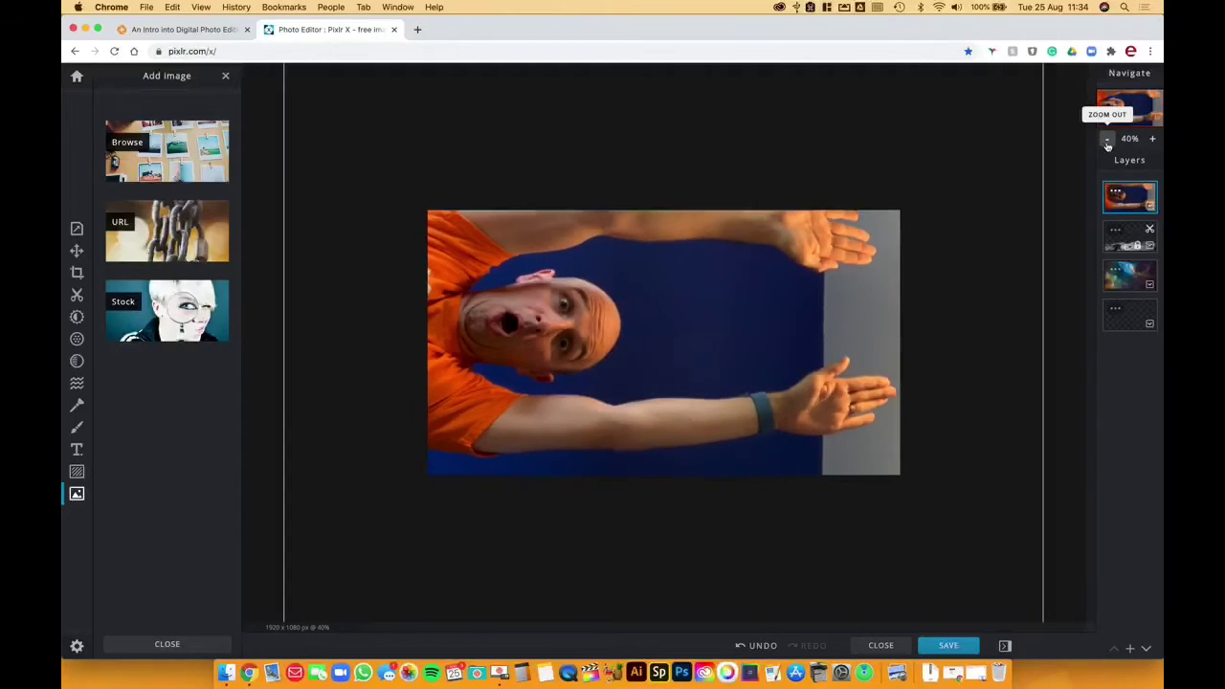
left_click(1108, 140)
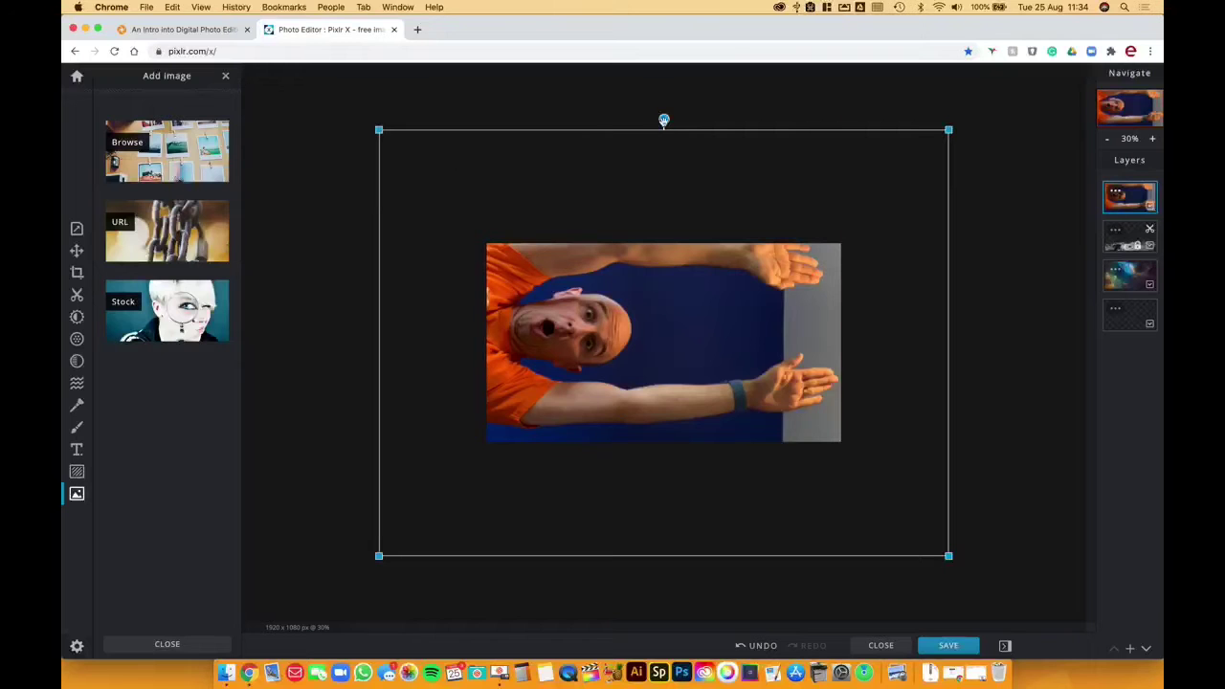
left_click_drag(664, 120, 445, 333)
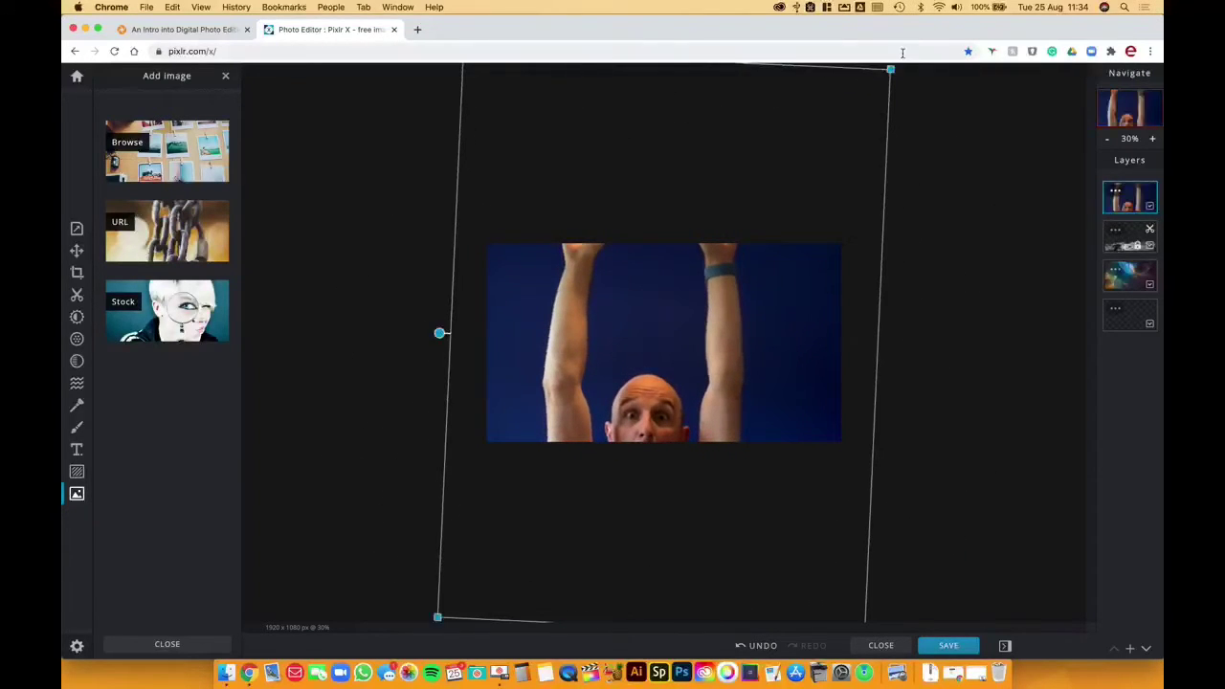
Step: Scale the man's photo down, place it over the lower middle of the moon scene, and straighten its tilt slightly
left_click_drag(890, 69, 727, 265)
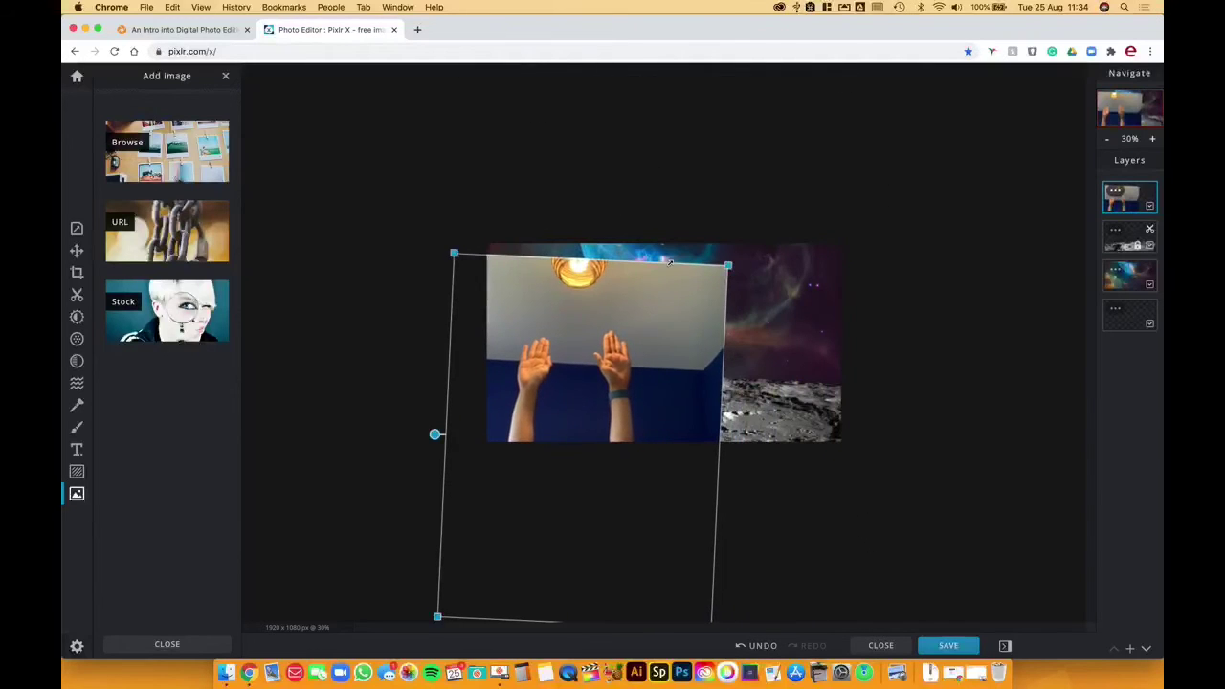
left_click_drag(437, 618, 577, 446)
mouse_move(639, 420)
left_mouse_down()
mouse_move(580, 423)
mouse_move(665, 422)
mouse_move(589, 427)
mouse_move(652, 413)
left_mouse_up()
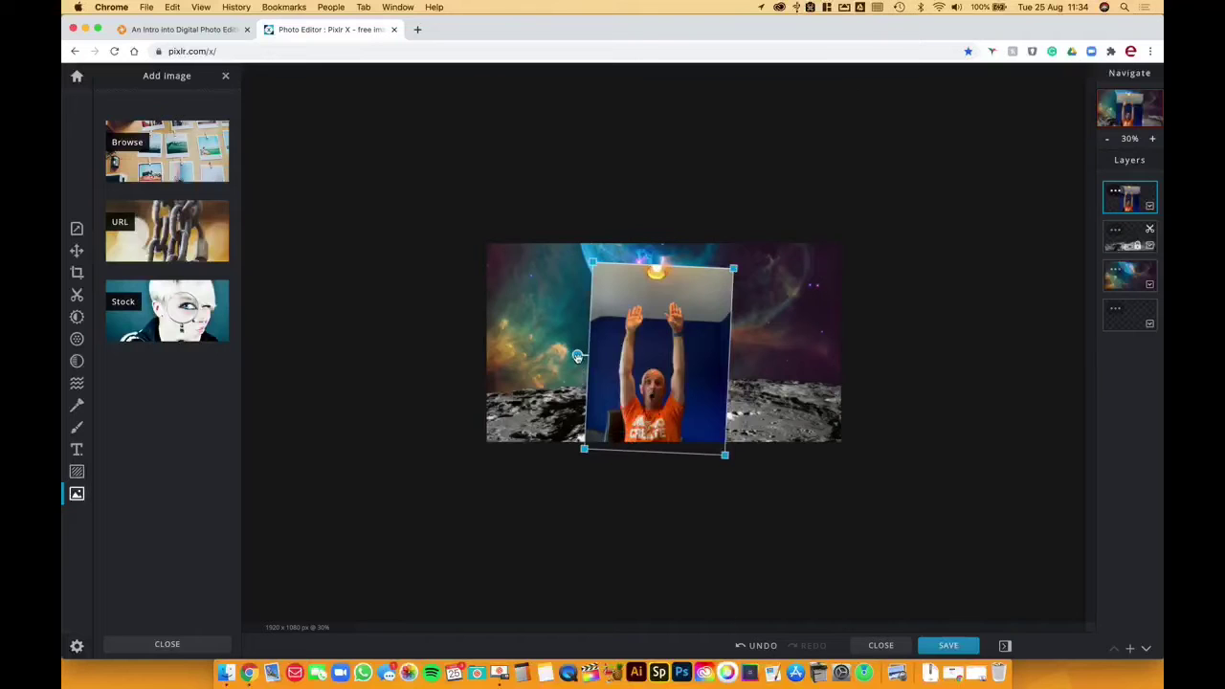
left_click_drag(576, 355, 577, 357)
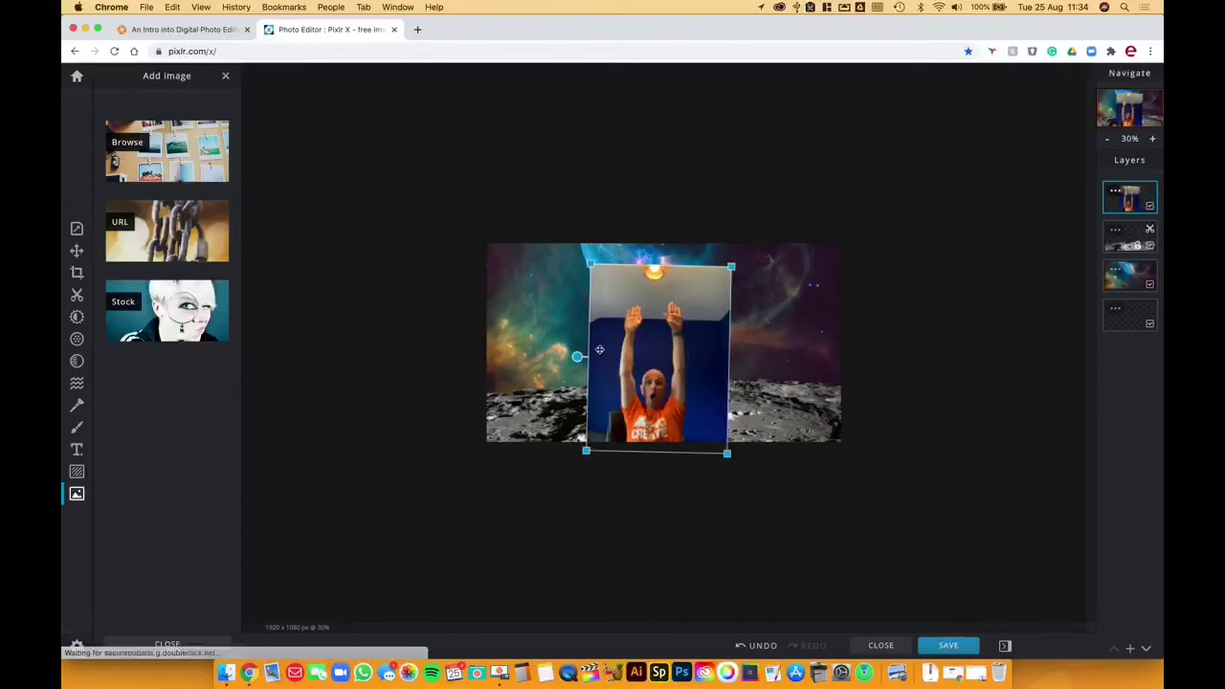
Step: Remove the room background from the man's photo with AI Cutout and dismiss the advert banner
left_click(1131, 140)
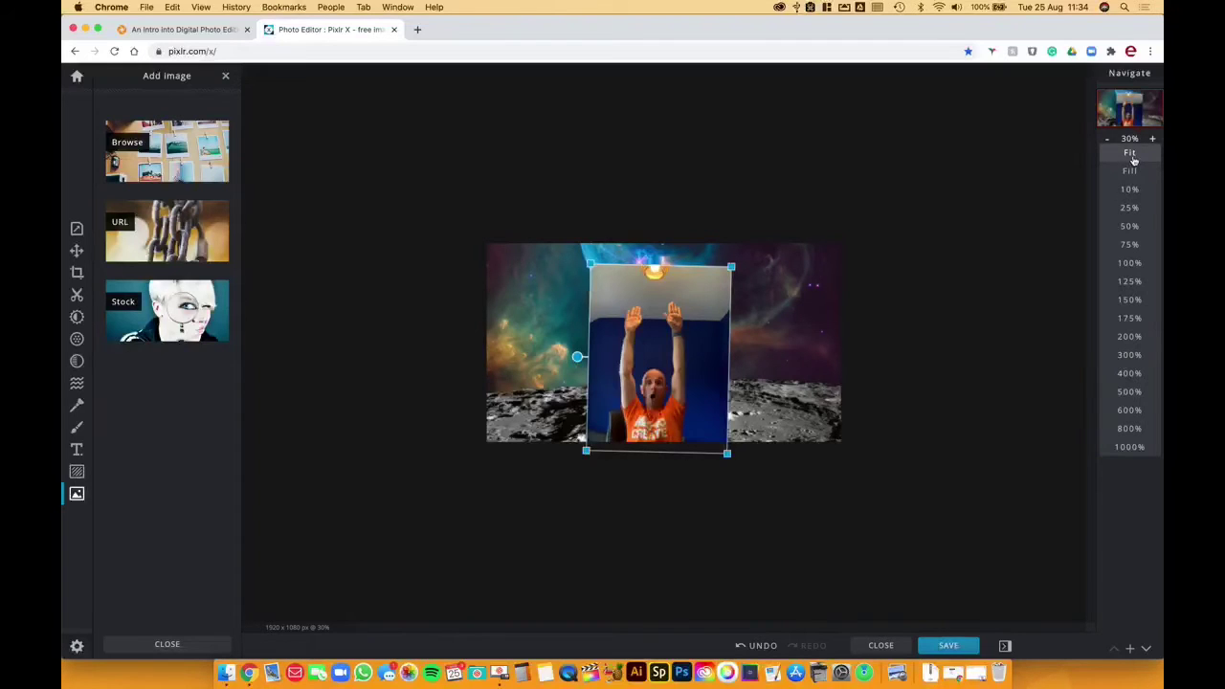
left_click(1133, 157)
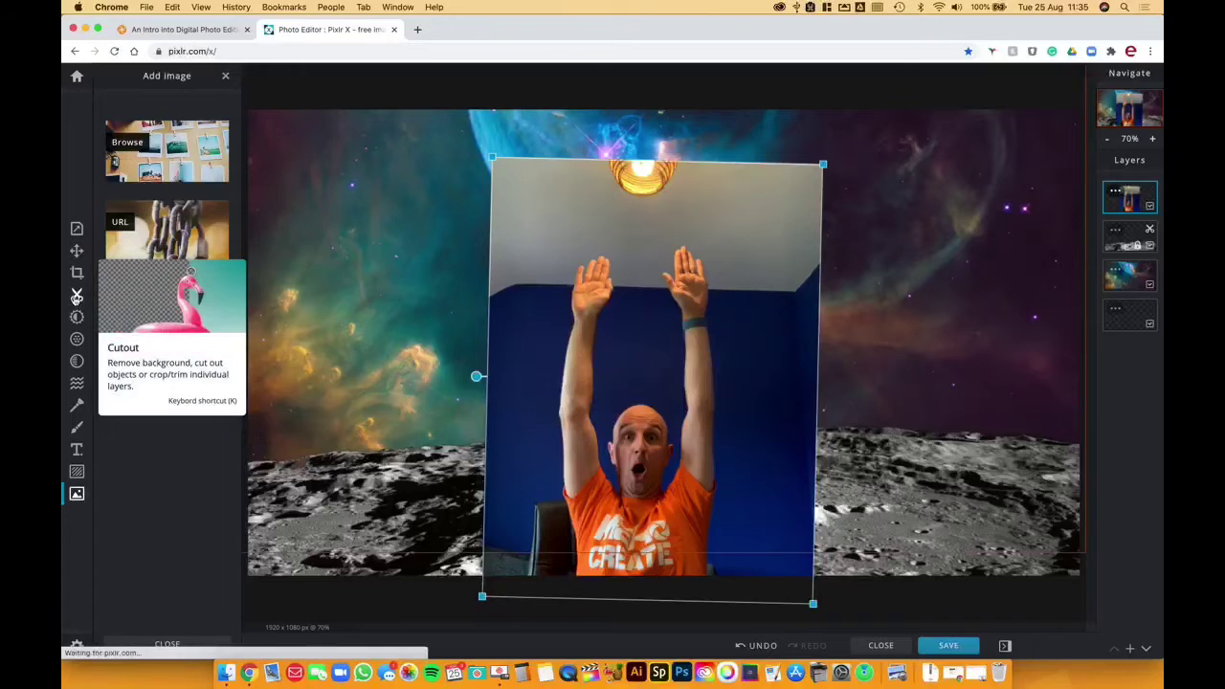
left_click(76, 297)
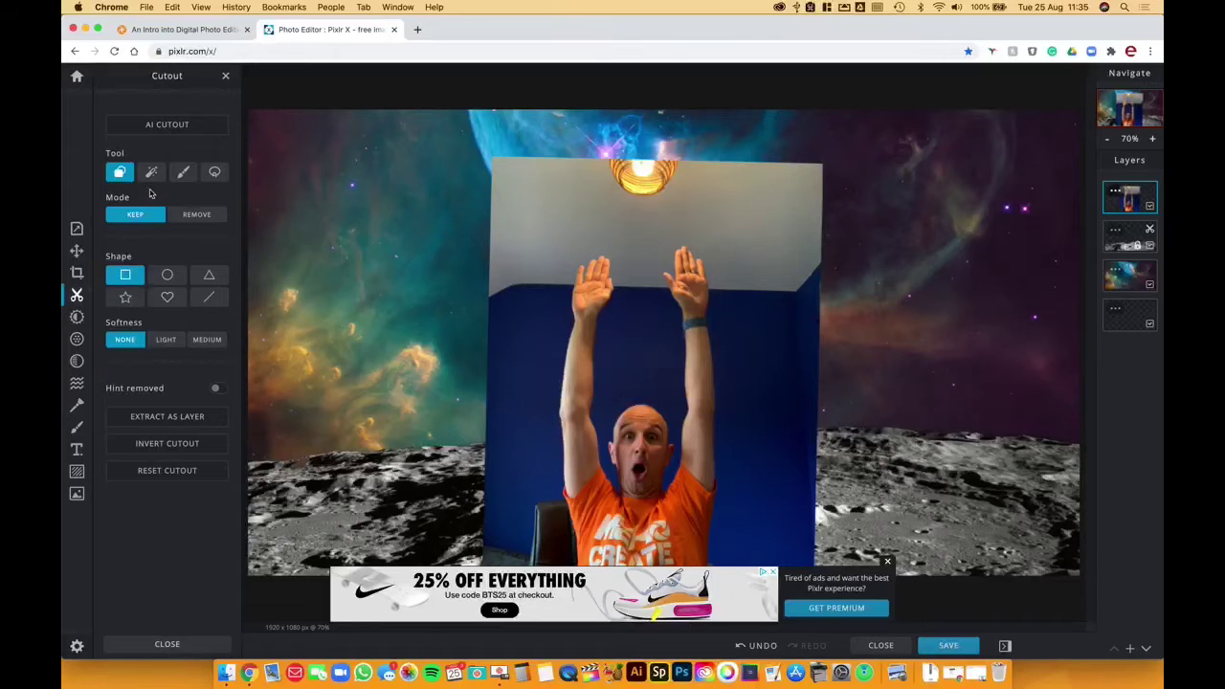
left_click(177, 128)
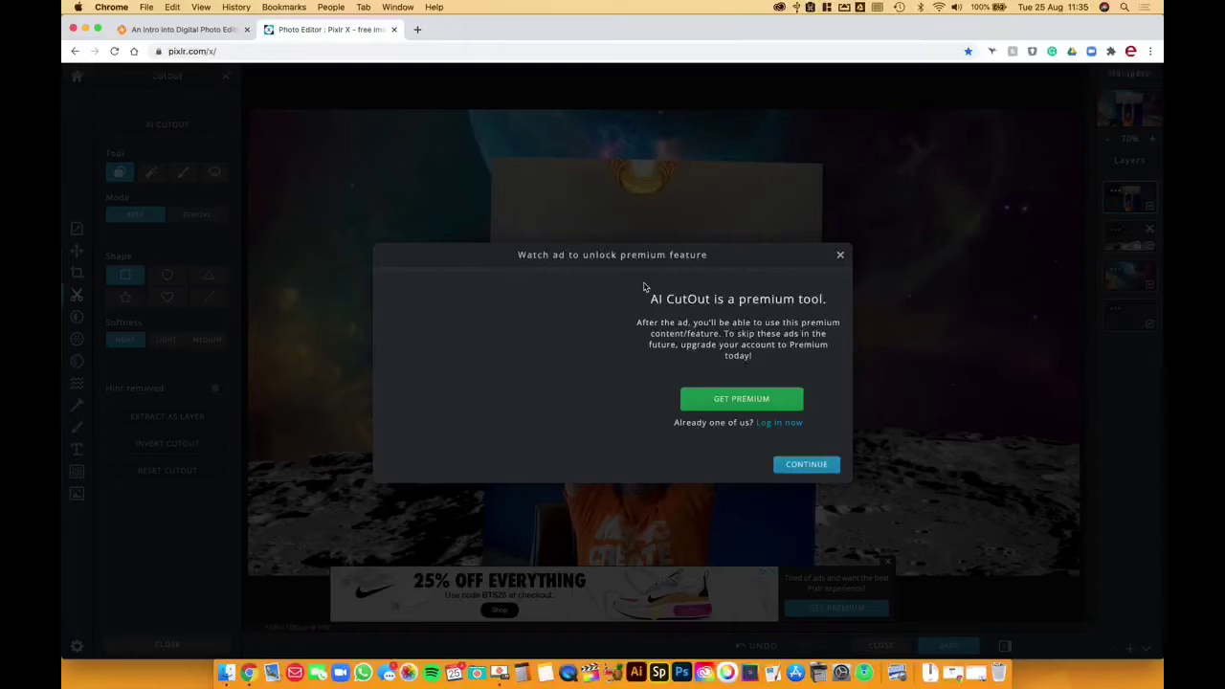
left_click(809, 465)
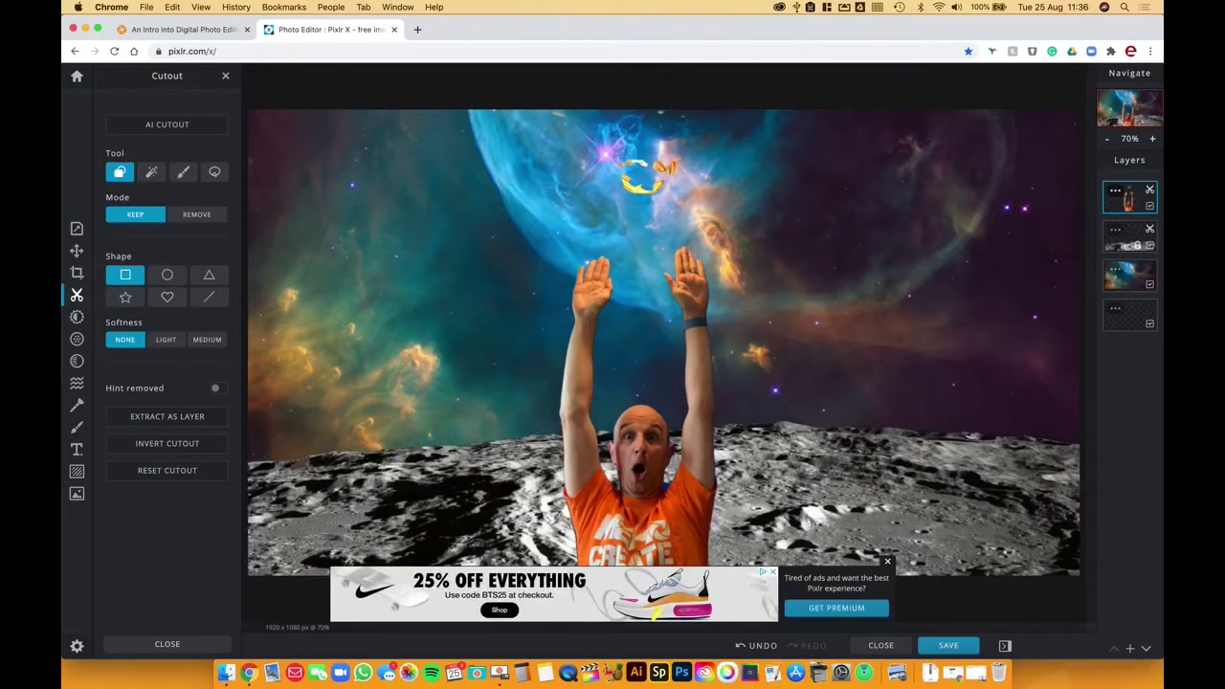
left_click(887, 561)
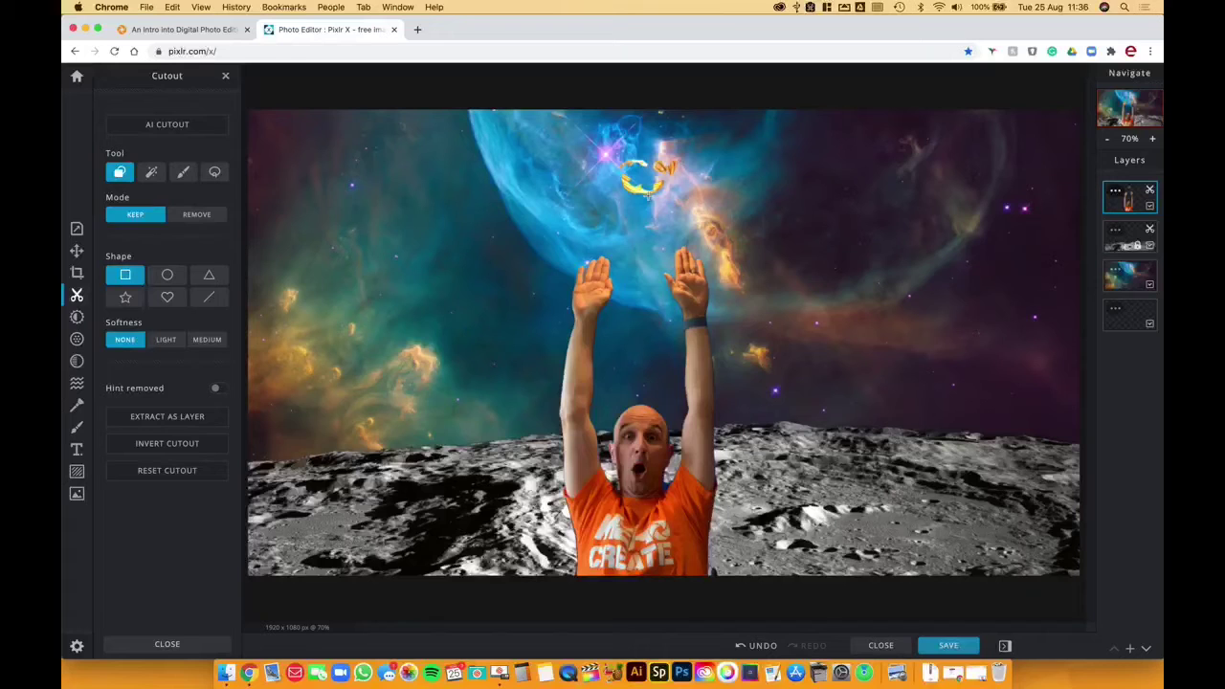
Step: Brush away the leftover ceiling lamp pieces above the man's hands with the 234 px cutout brush in Remove mode
left_click(185, 173)
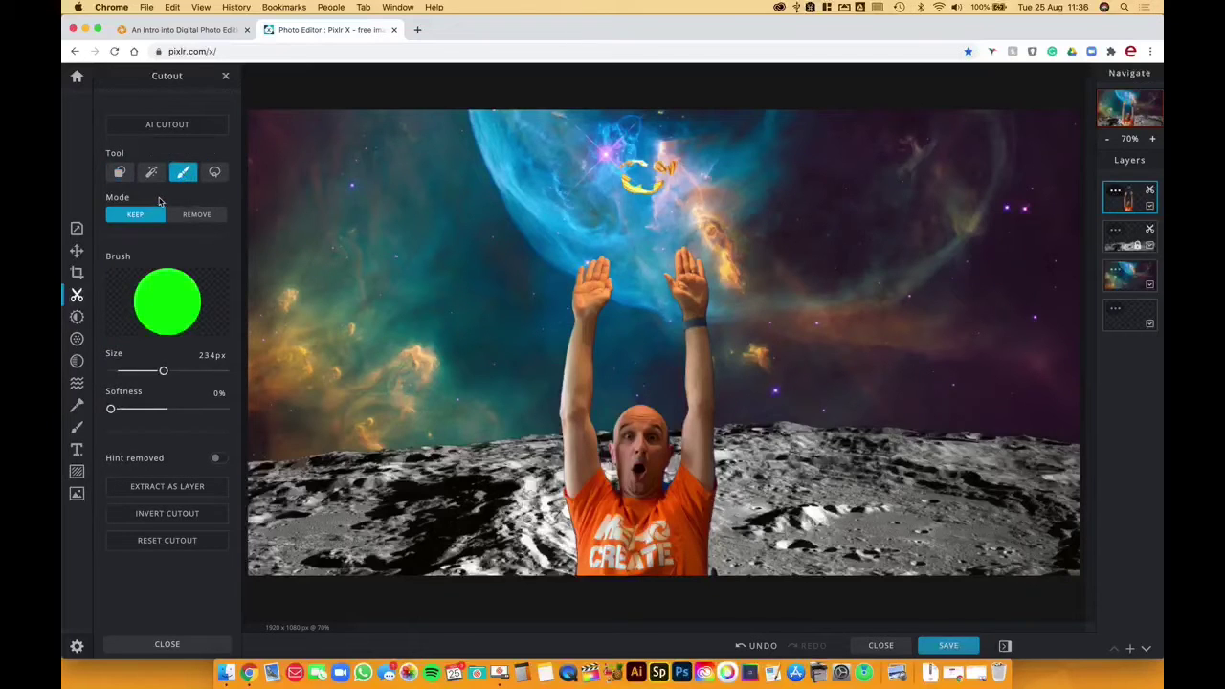
left_click(197, 215)
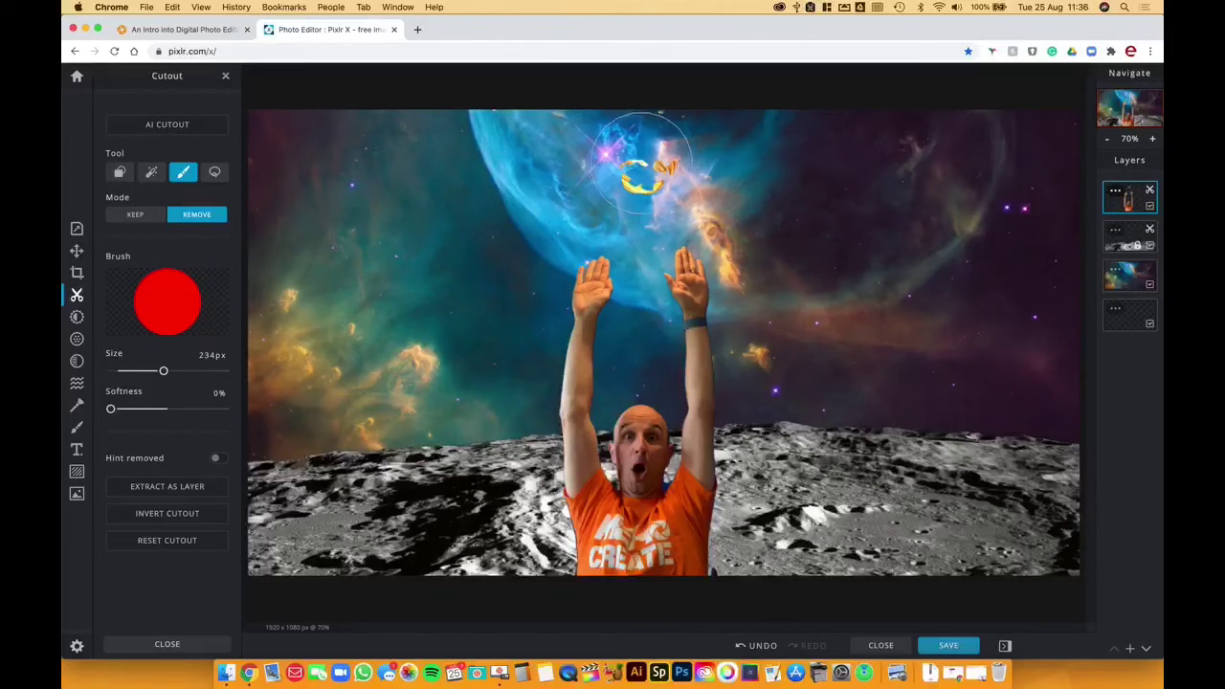
left_click(645, 166)
left_click_drag(660, 151, 691, 150)
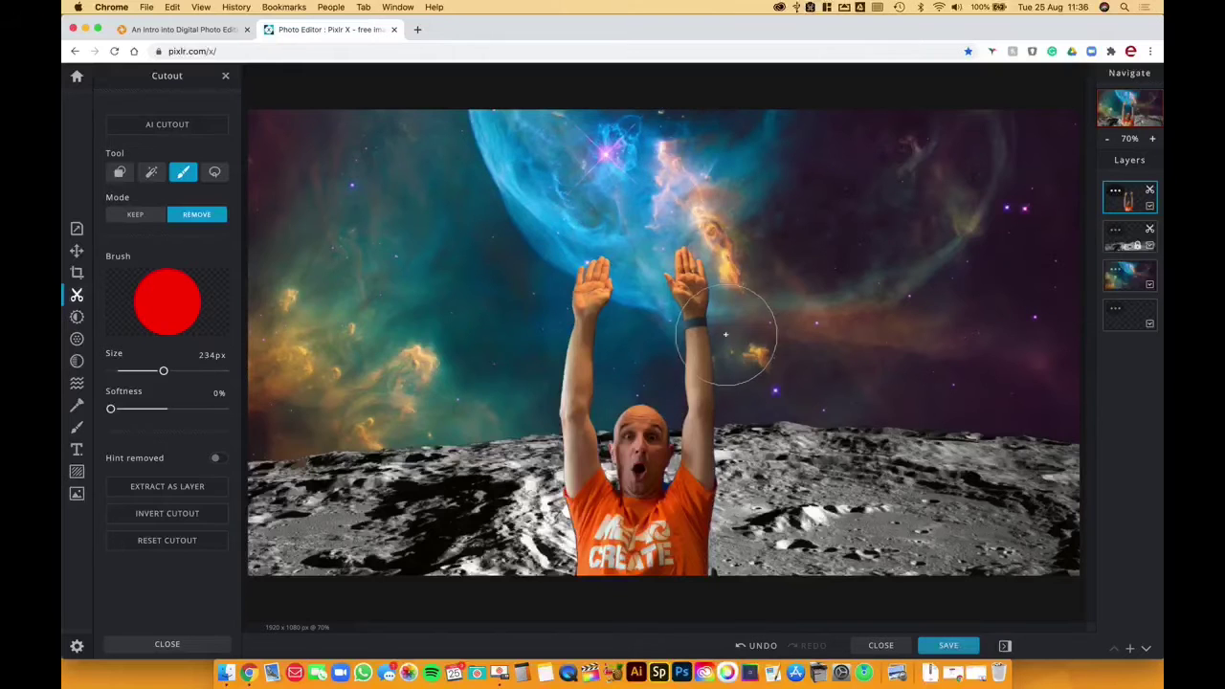
Step: Examine the cutout edges around the man's hands, arms, head and shoulders at up to 210% magnification for background remnants
left_click(1151, 139)
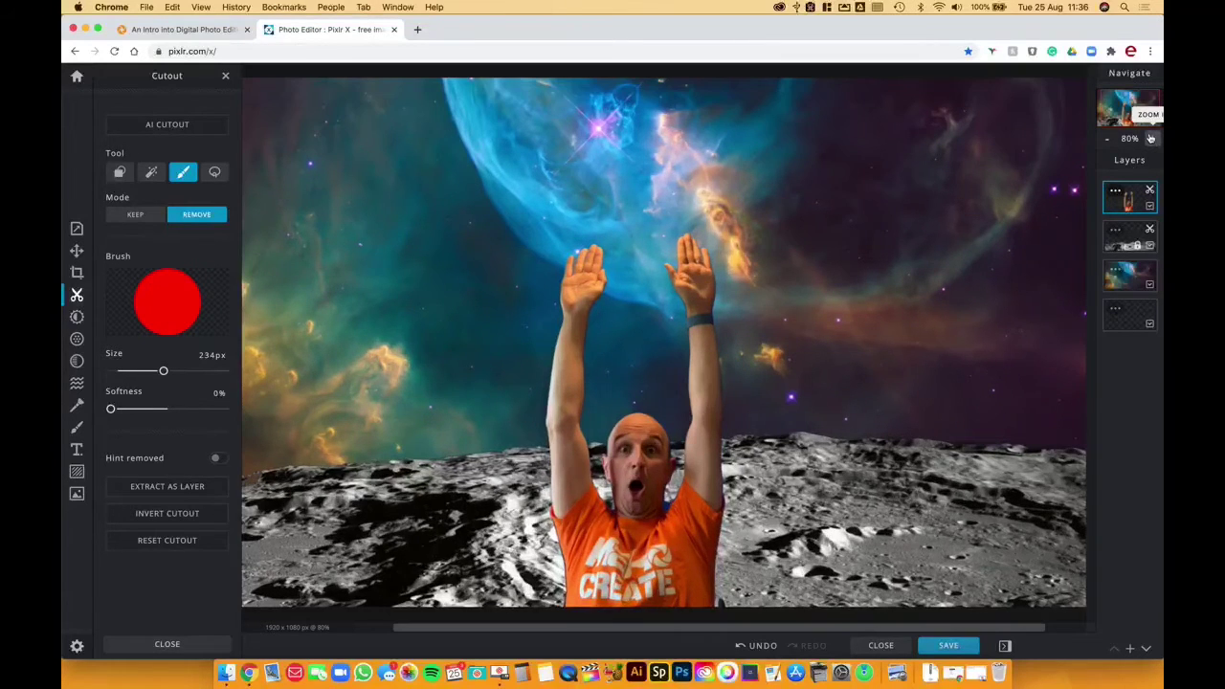
left_click(1150, 139)
left_click(1151, 138)
left_click(1150, 139)
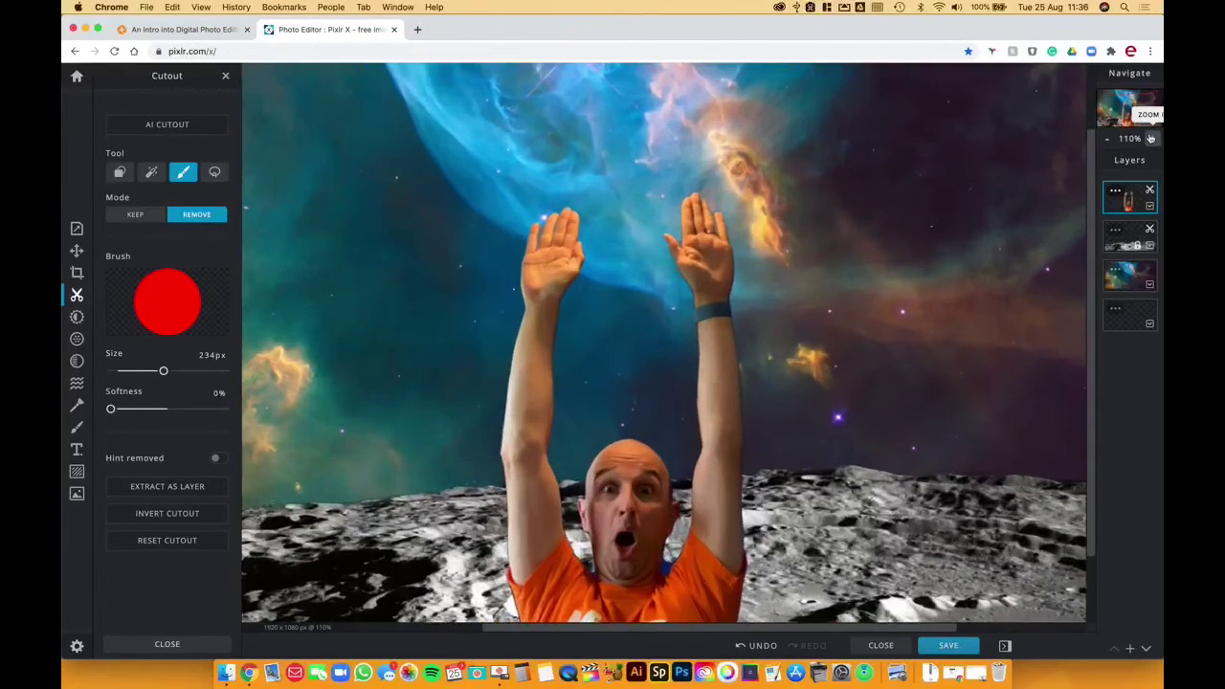
left_click(1151, 139)
left_click(1151, 139)
left_click(1151, 139)
left_click(1151, 139)
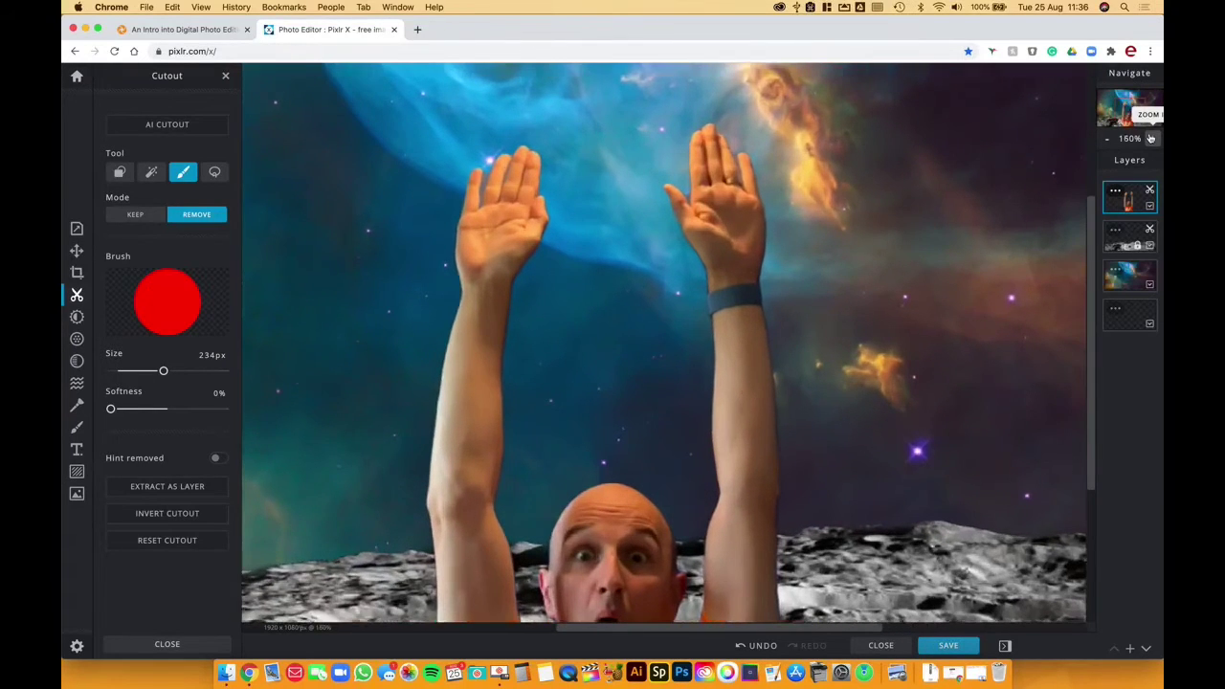
left_click(1131, 116)
left_click(1131, 116)
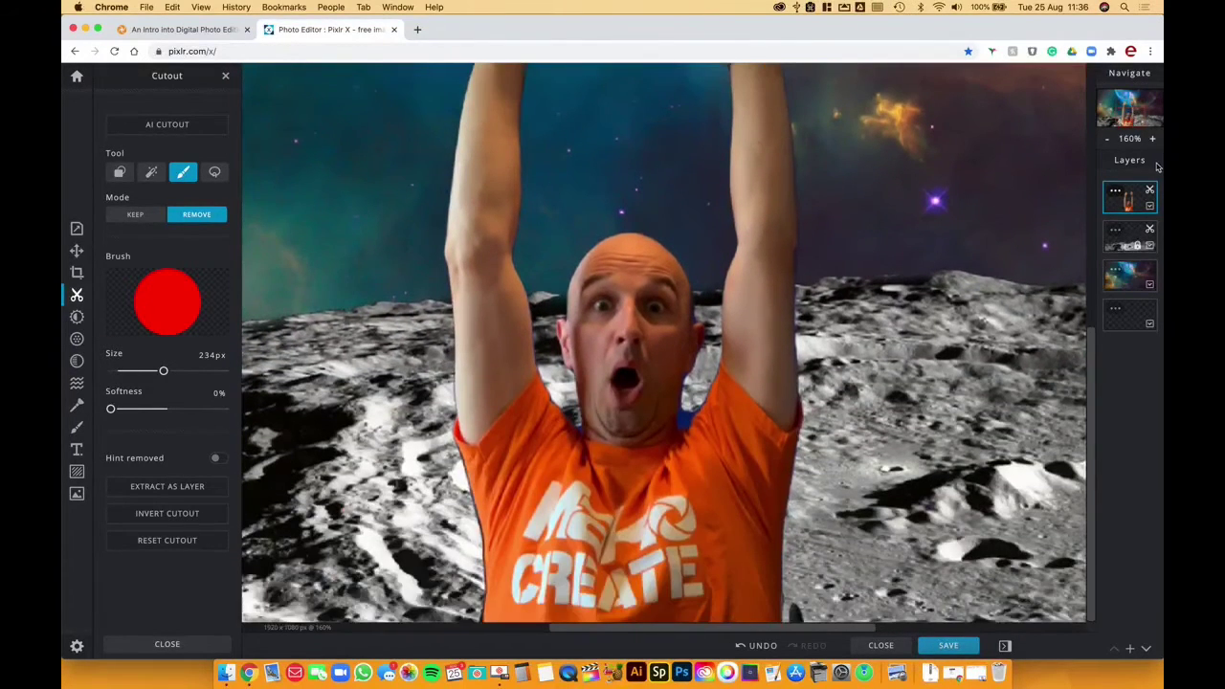
left_click(1152, 140)
left_click(1153, 140)
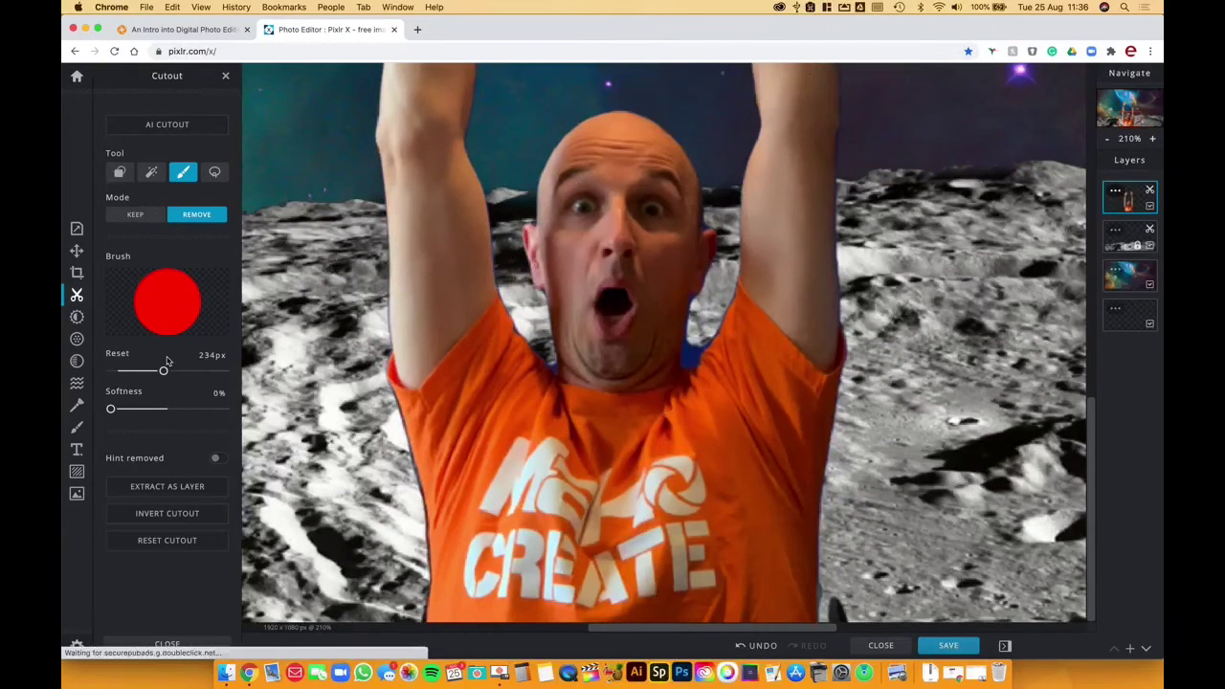
Step: Set the cutout brush to 2 px and remove the blue background patch between the man's neck and shoulder
left_click_drag(163, 371, 114, 371)
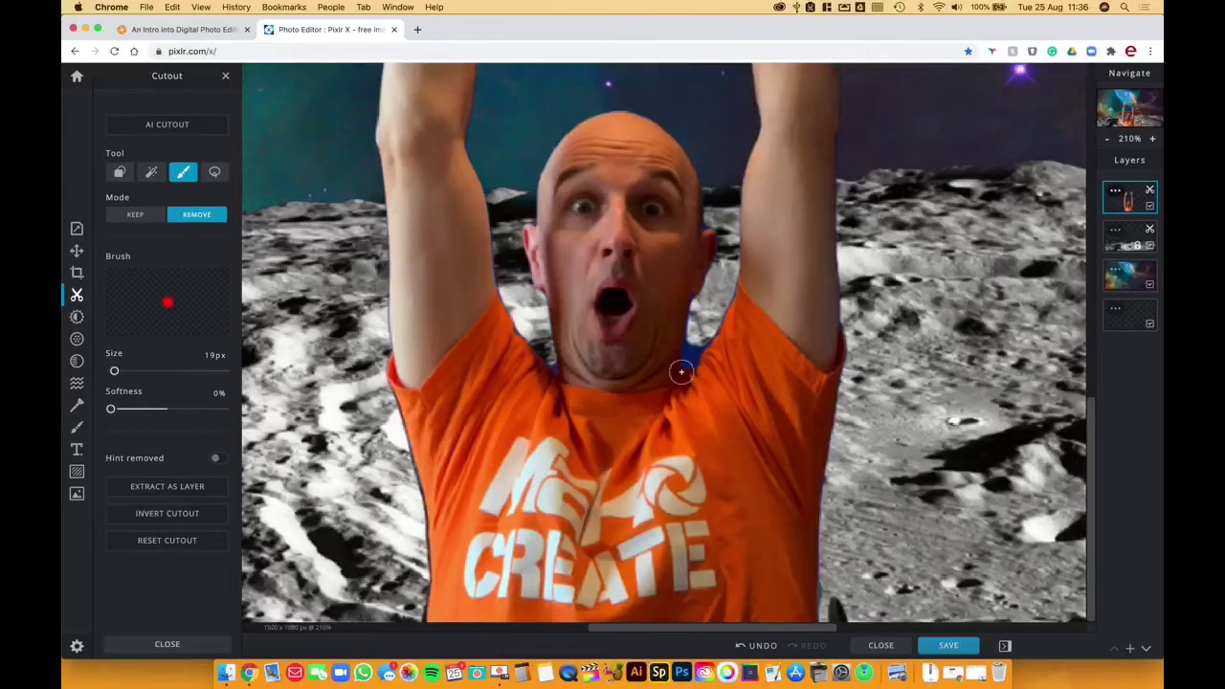
left_click(1152, 139)
left_click(1152, 139)
left_click(1152, 139)
left_click(1152, 138)
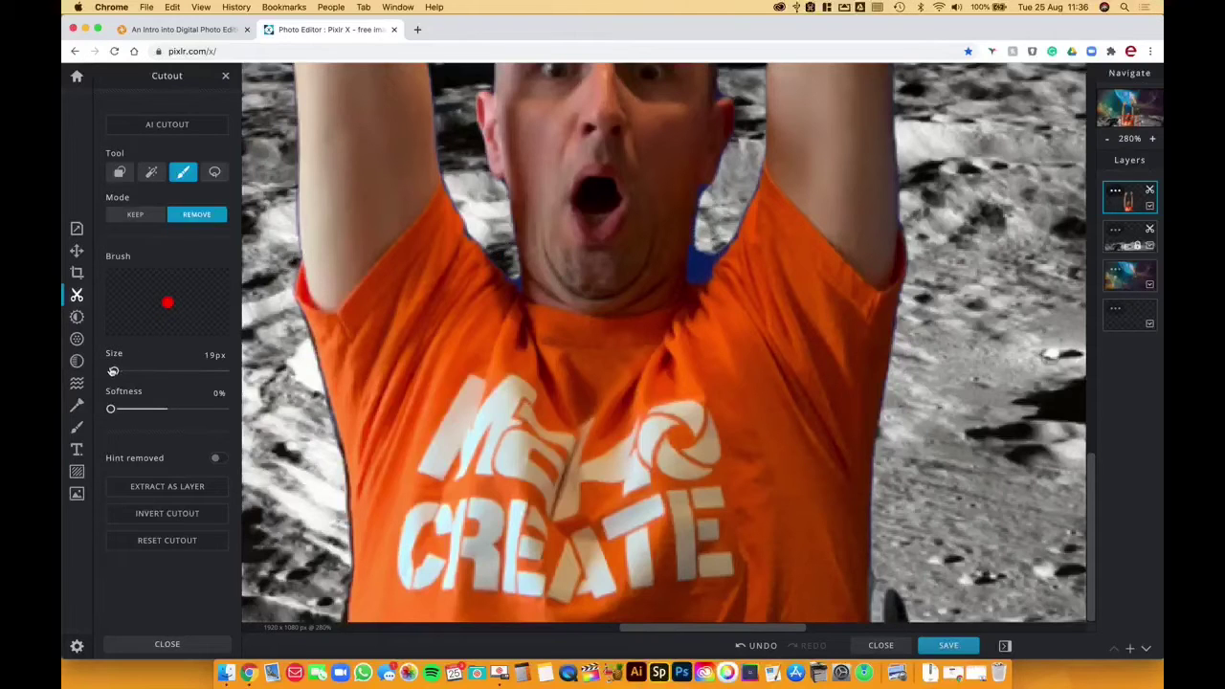
left_click_drag(113, 371, 111, 370)
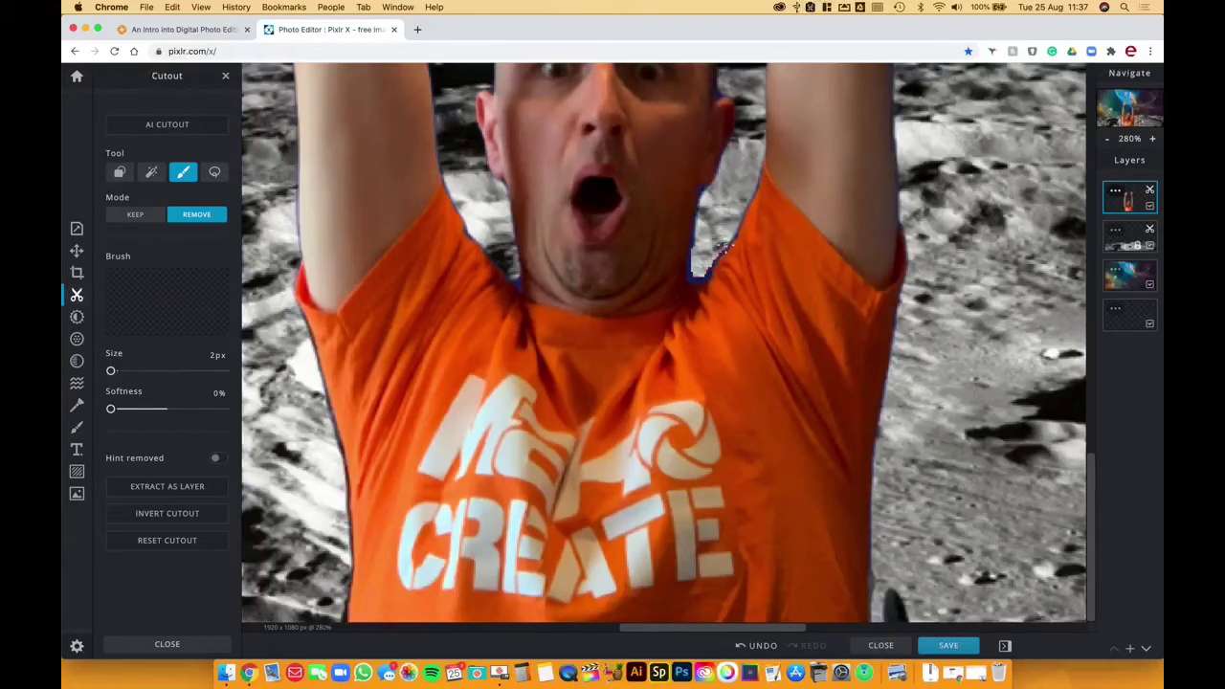
left_click_drag(708, 265, 703, 278)
left_click_drag(1092, 485, 1097, 521)
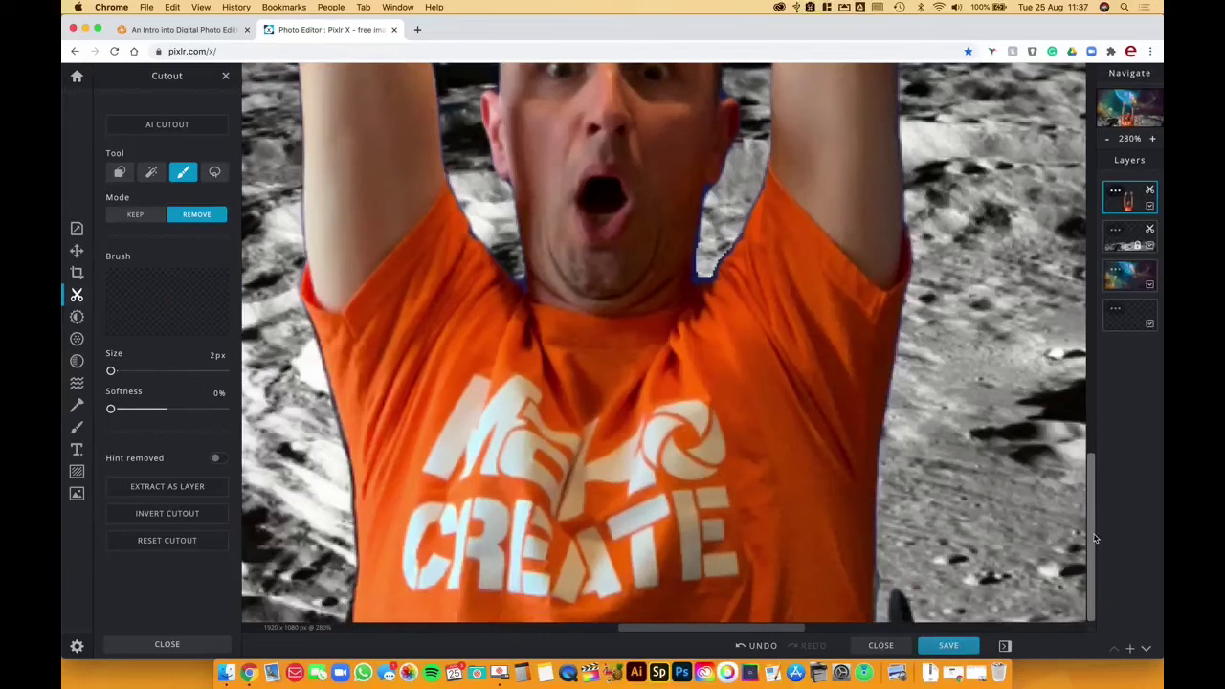
Step: Examine the man's cutout at progressively lower magnification from 280%, ending with the whole composite fitted to the window
left_click(1109, 140)
left_click(1109, 140)
left_click(1109, 139)
left_click(1109, 139)
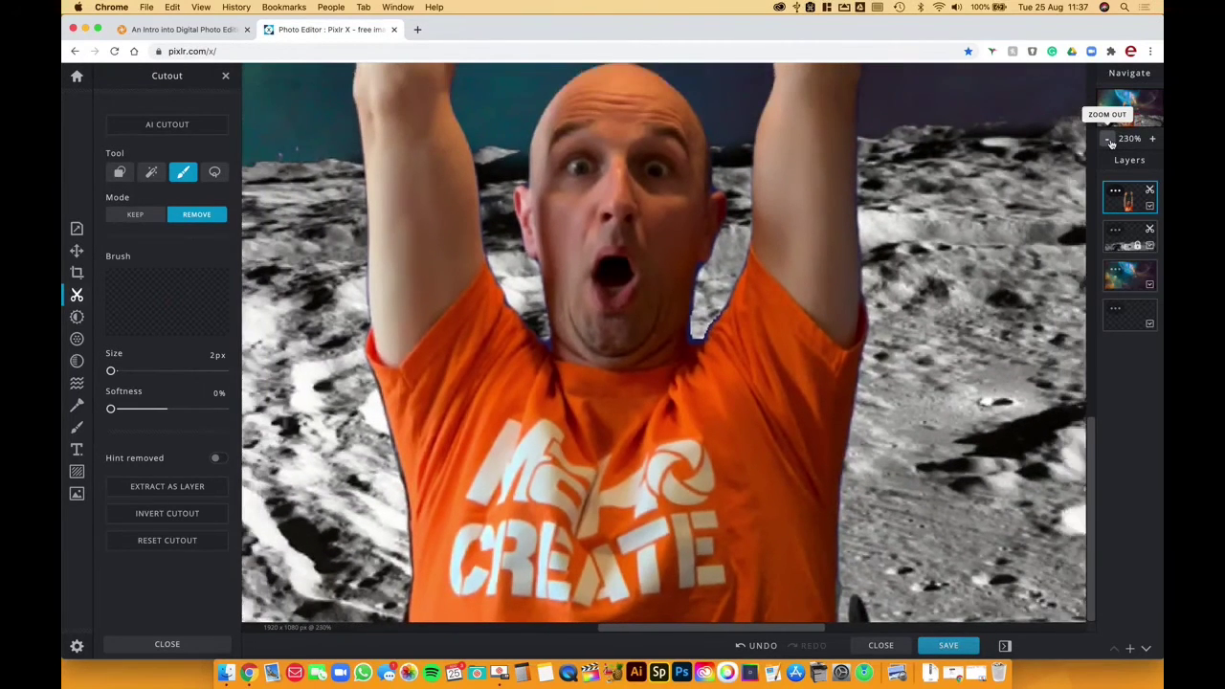
left_click(1109, 140)
left_click(1109, 140)
left_click(1109, 140)
left_click(1110, 139)
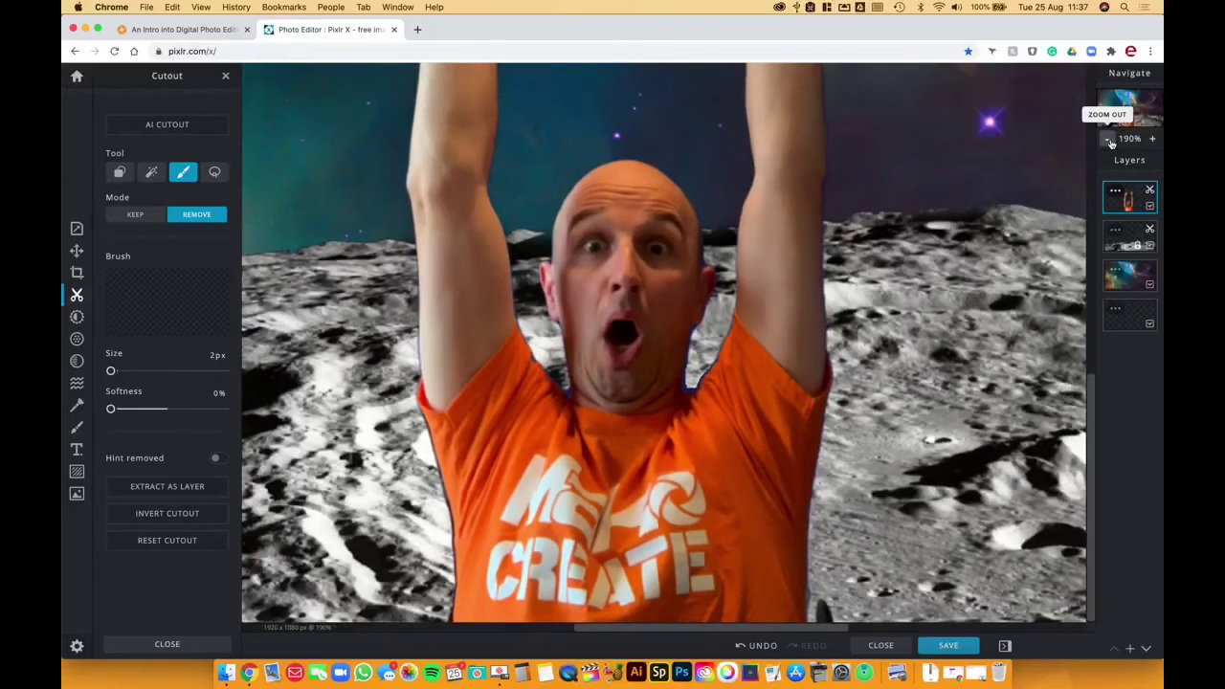
left_click(1110, 140)
left_click(1109, 140)
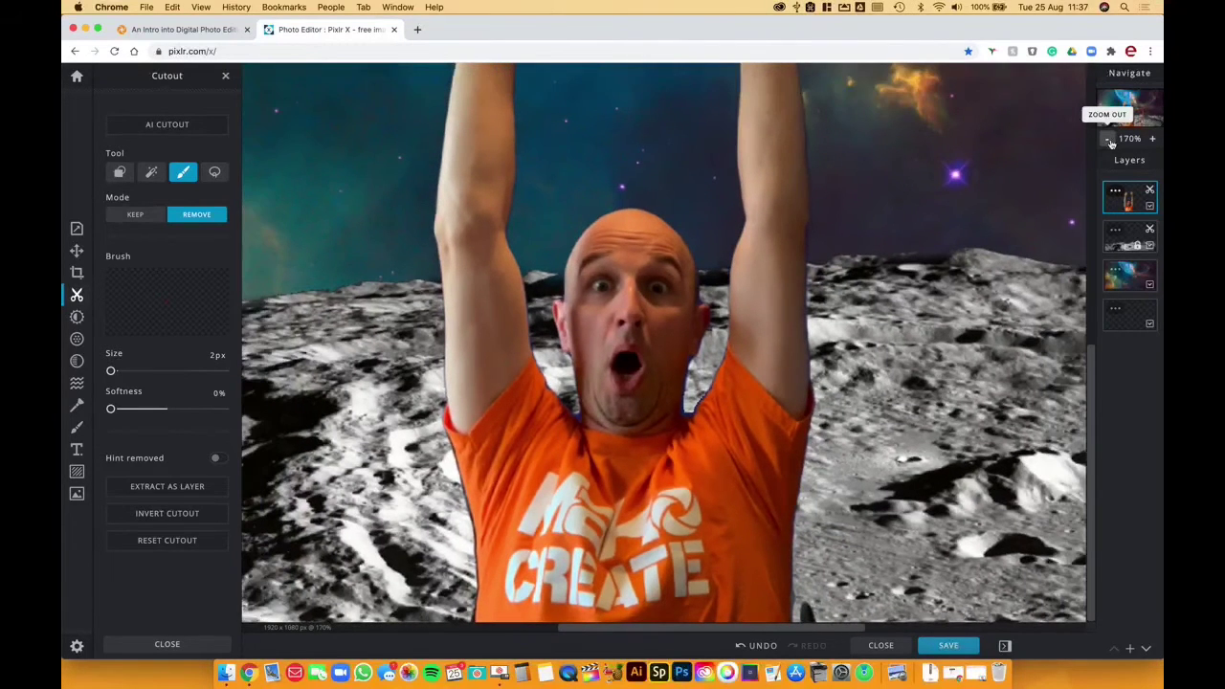
left_click(1109, 140)
left_click(1109, 140)
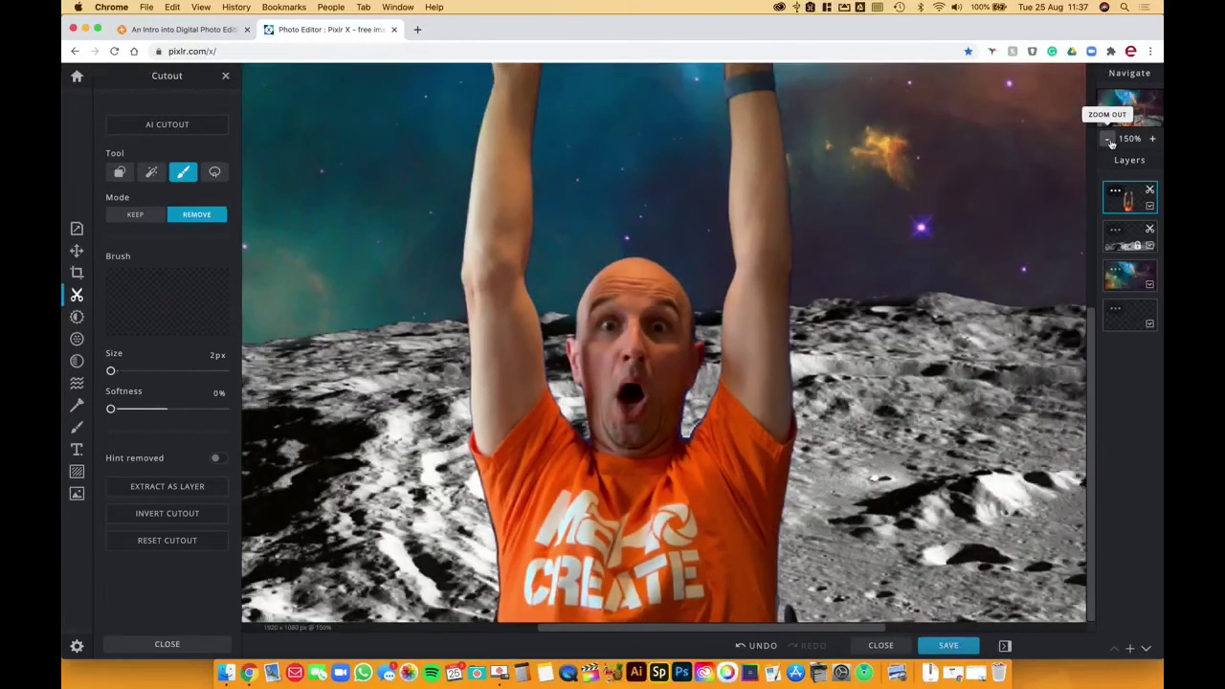
left_click(1109, 140)
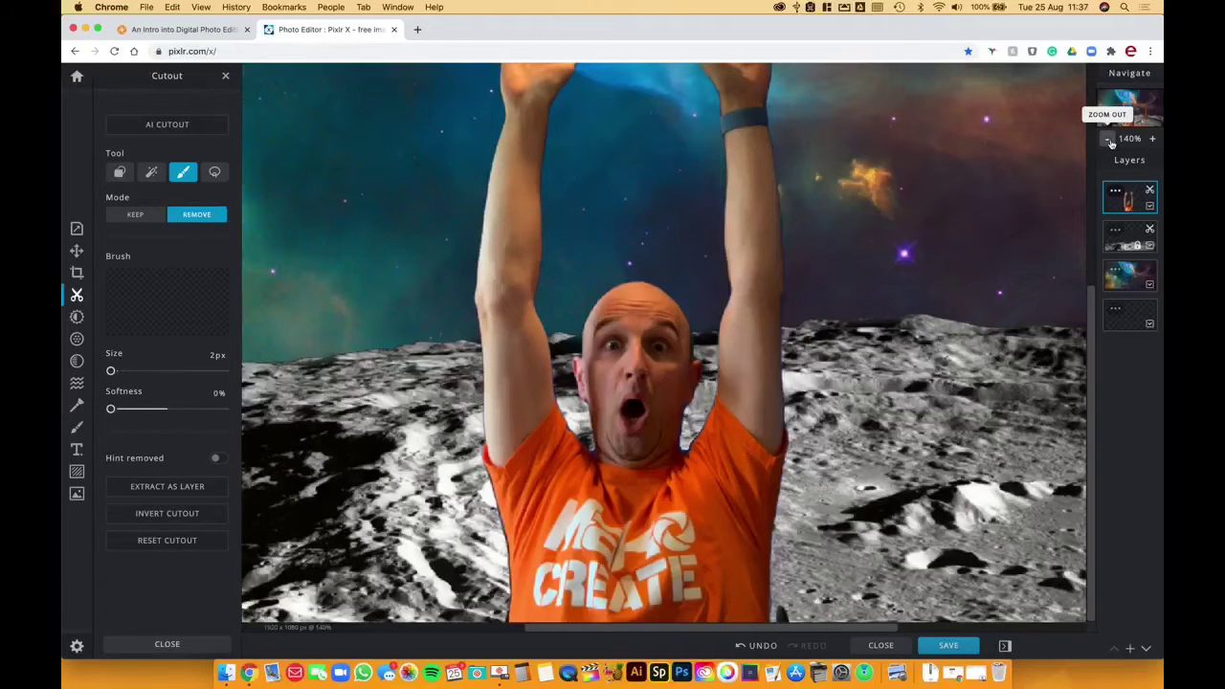
left_click(1109, 140)
left_click(1109, 140)
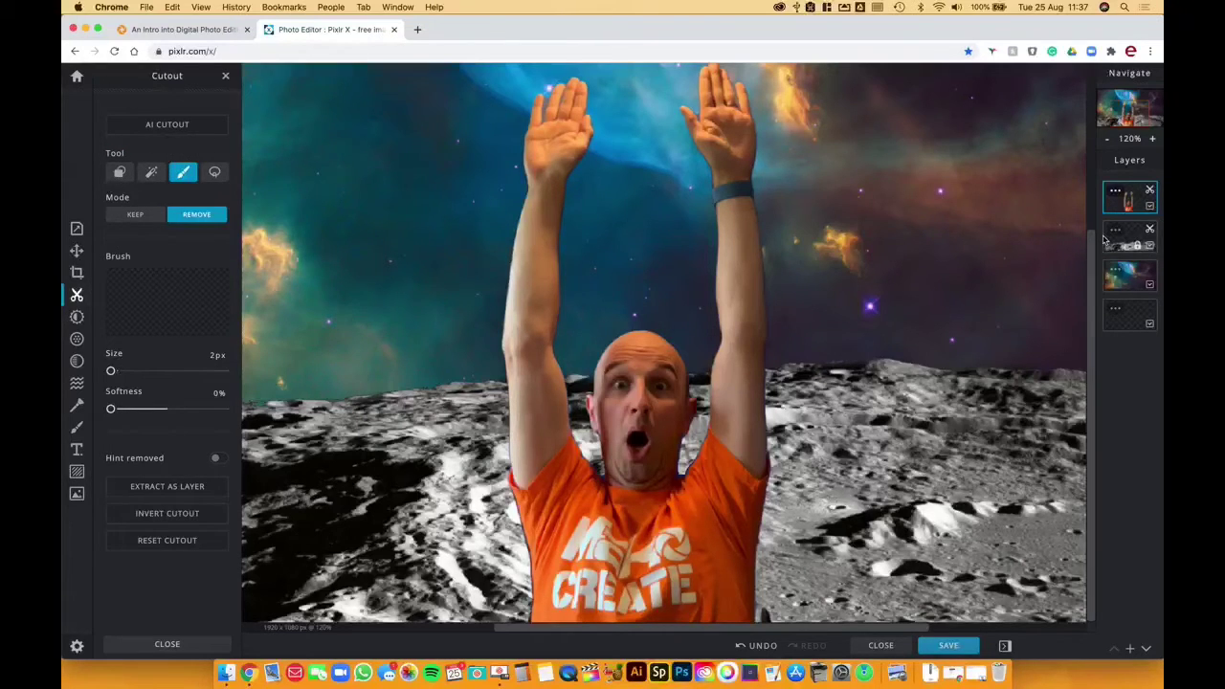
left_click(1130, 137)
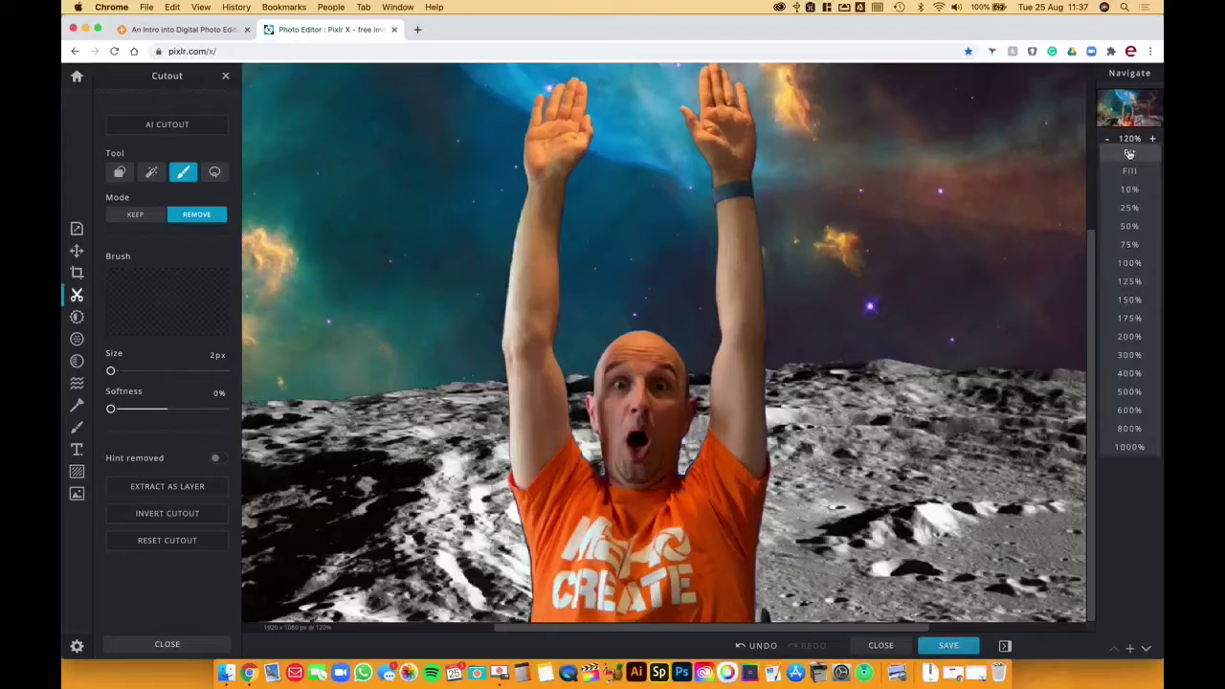
left_click(1130, 154)
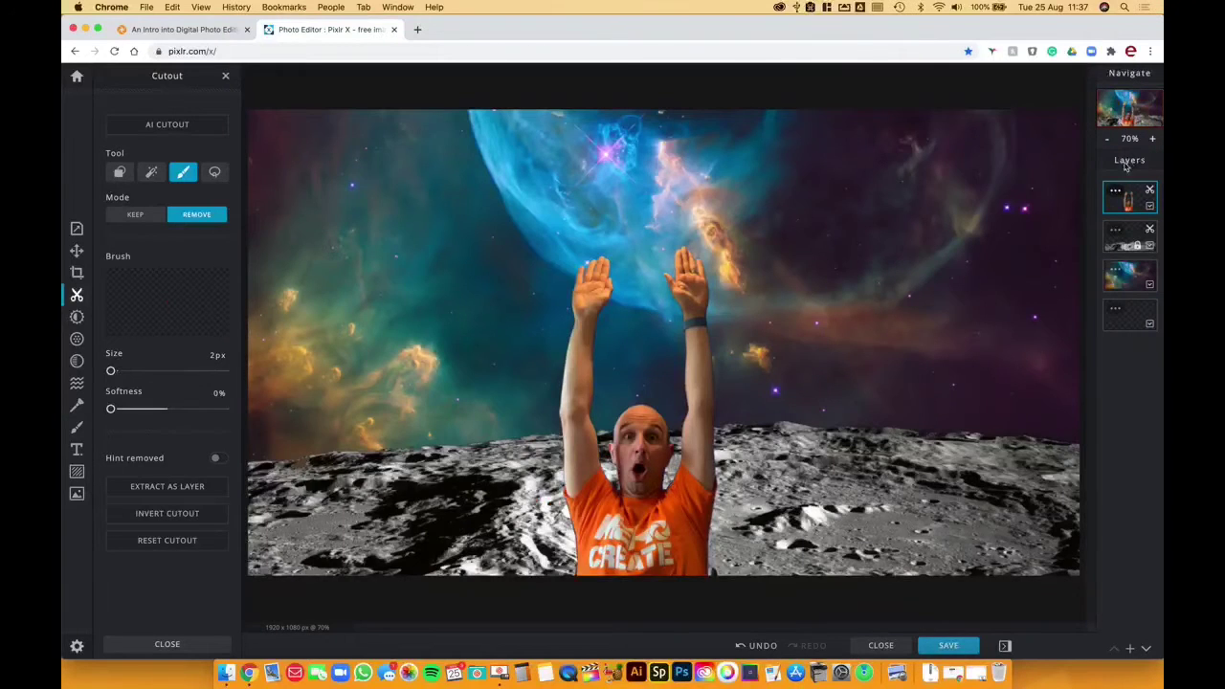
Step: Scale the man's layer down to 705 by 928, tilt it clockwise toward the planet and place it at top 284, left 256
left_click(76, 250)
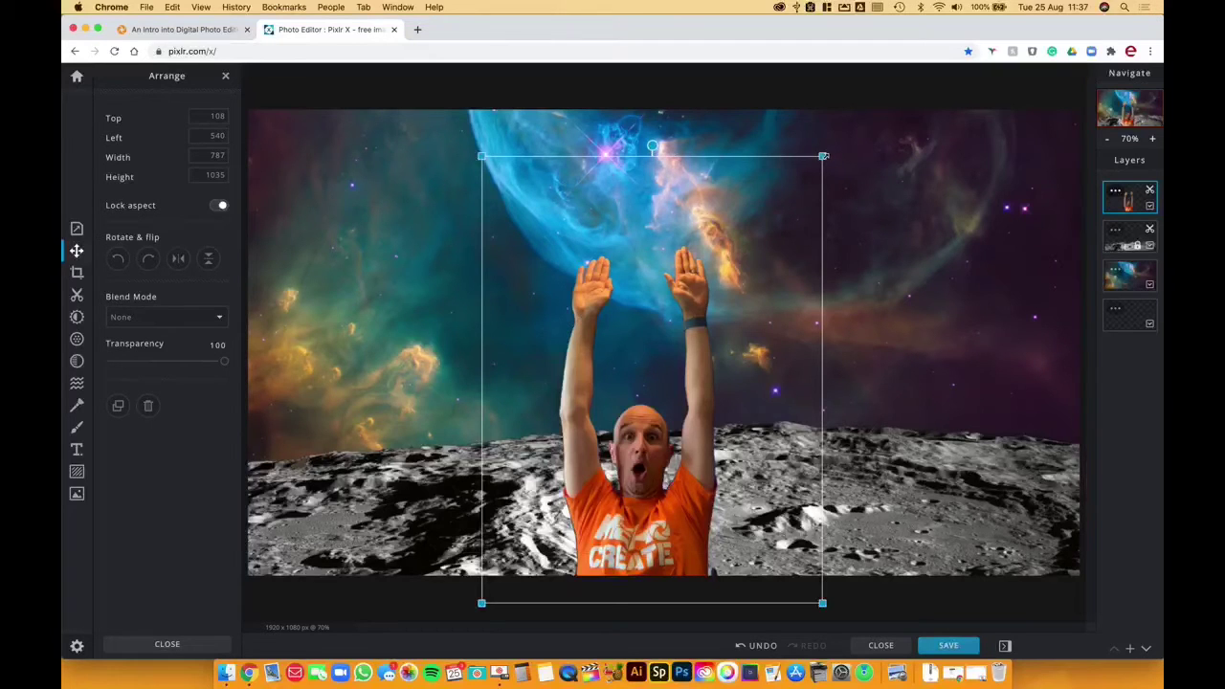
left_click_drag(822, 156, 787, 182)
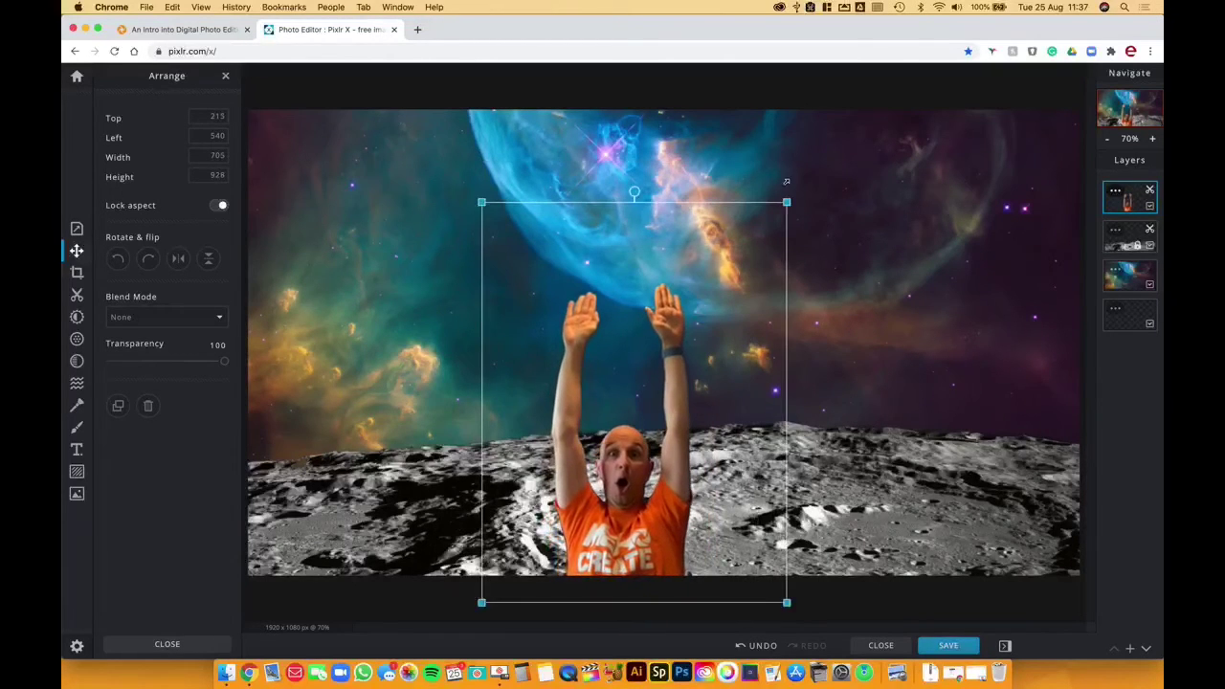
left_click_drag(633, 486, 479, 490)
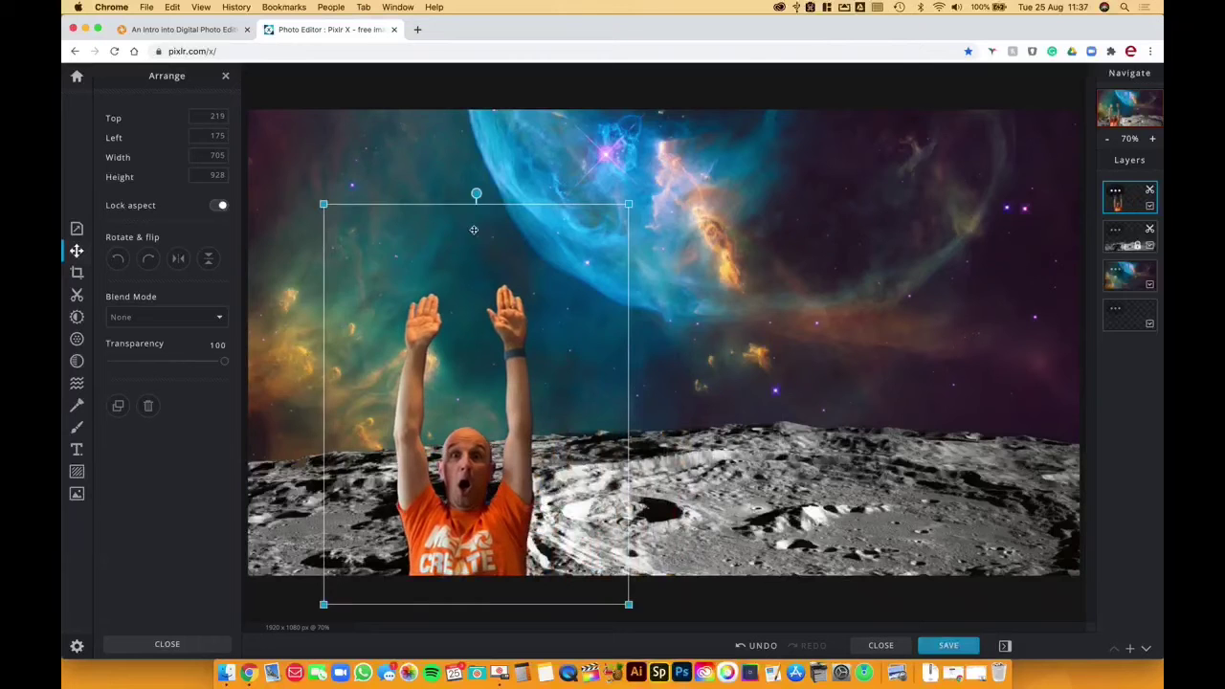
left_click_drag(476, 193, 579, 198)
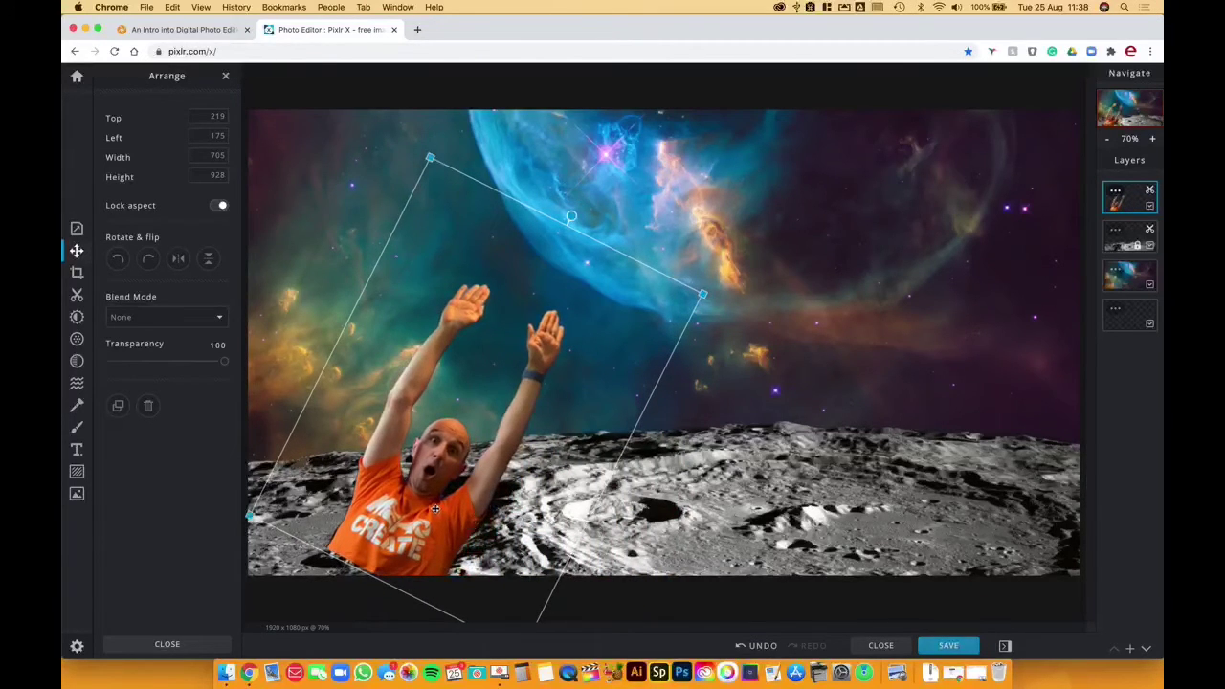
mouse_move(473, 526)
left_mouse_down()
mouse_move(507, 553)
mouse_move(467, 533)
left_mouse_up()
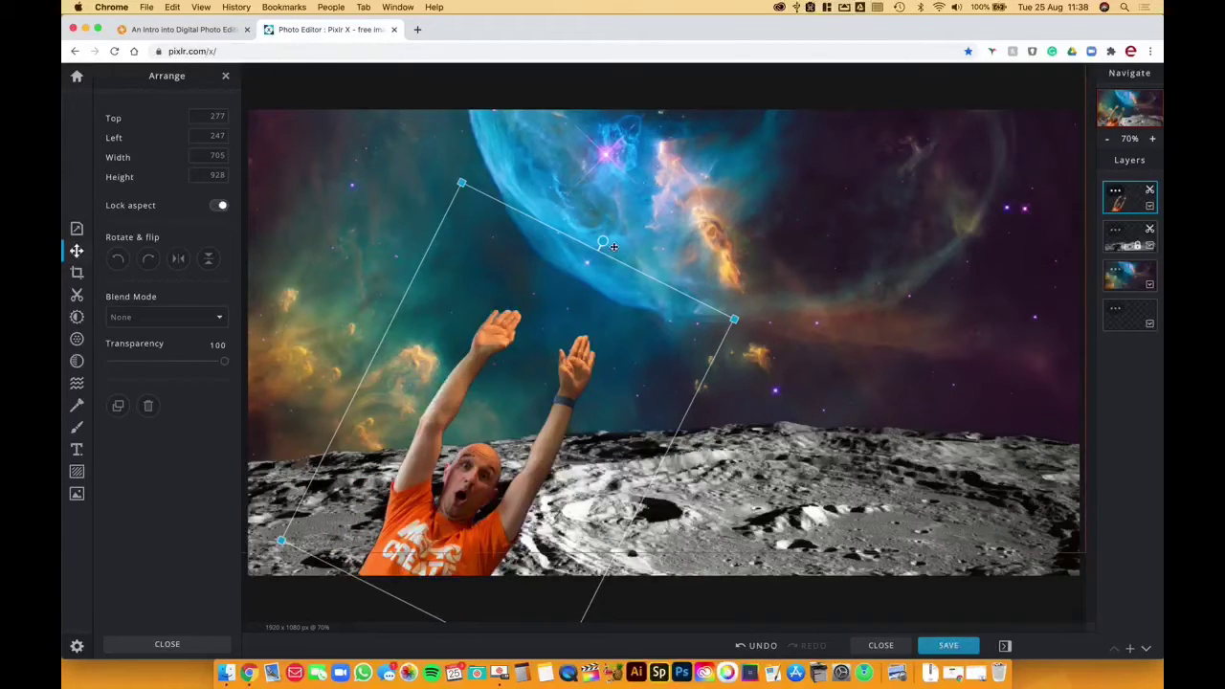
left_click_drag(440, 503, 445, 507)
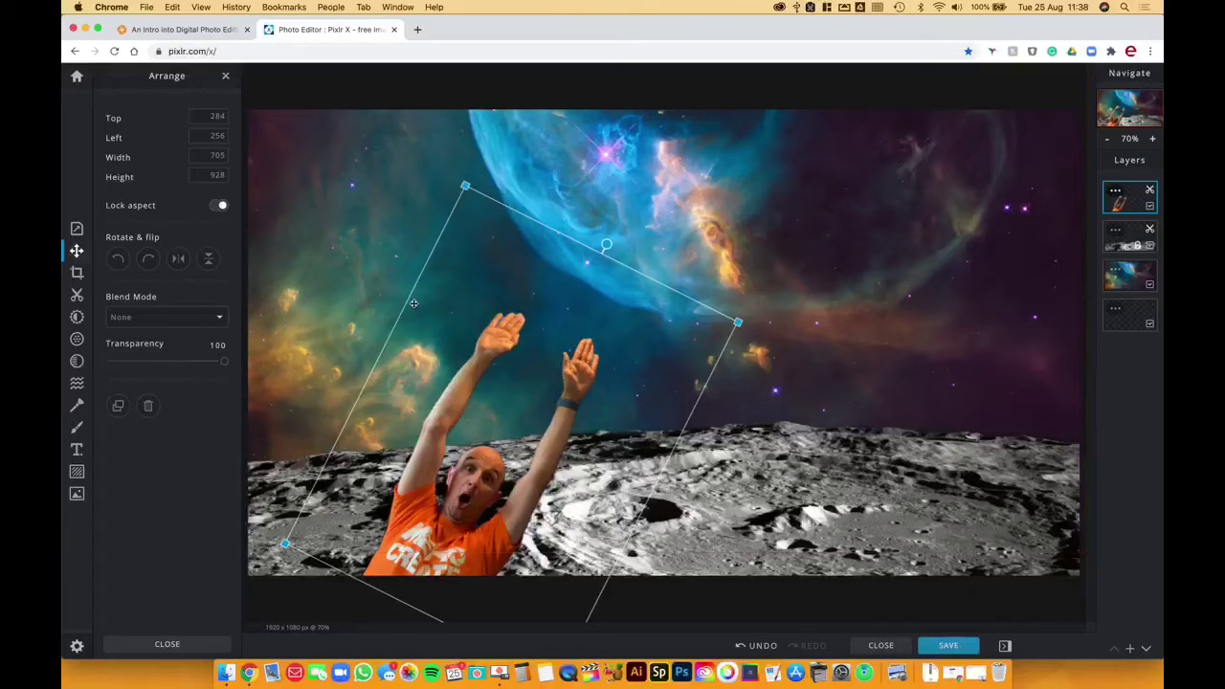
Step: Add the image ufo-5129224.png to the current document as a new layer
left_click(77, 494)
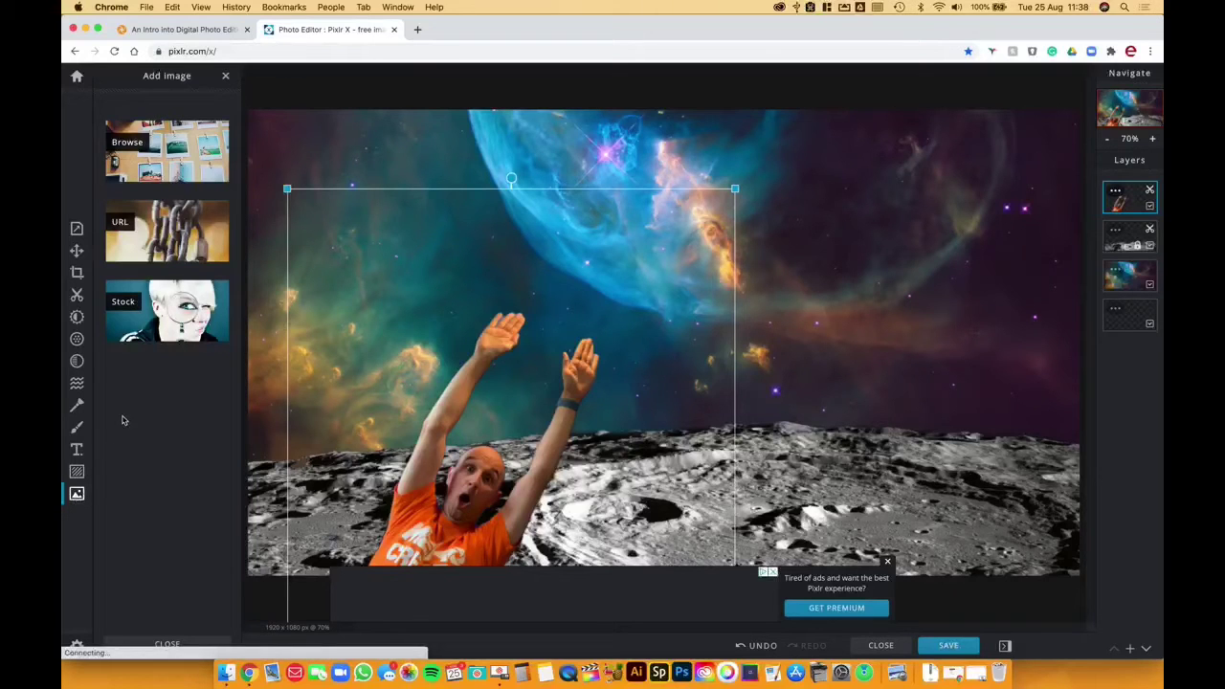
left_click(184, 148)
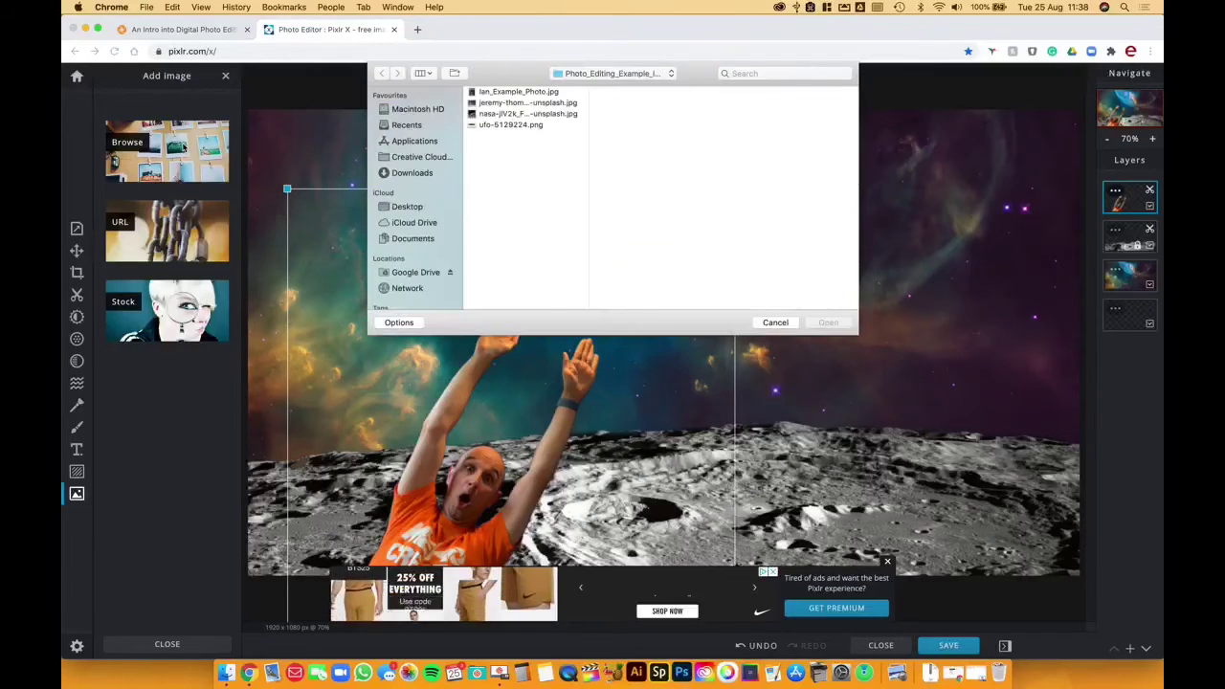
left_click(510, 125)
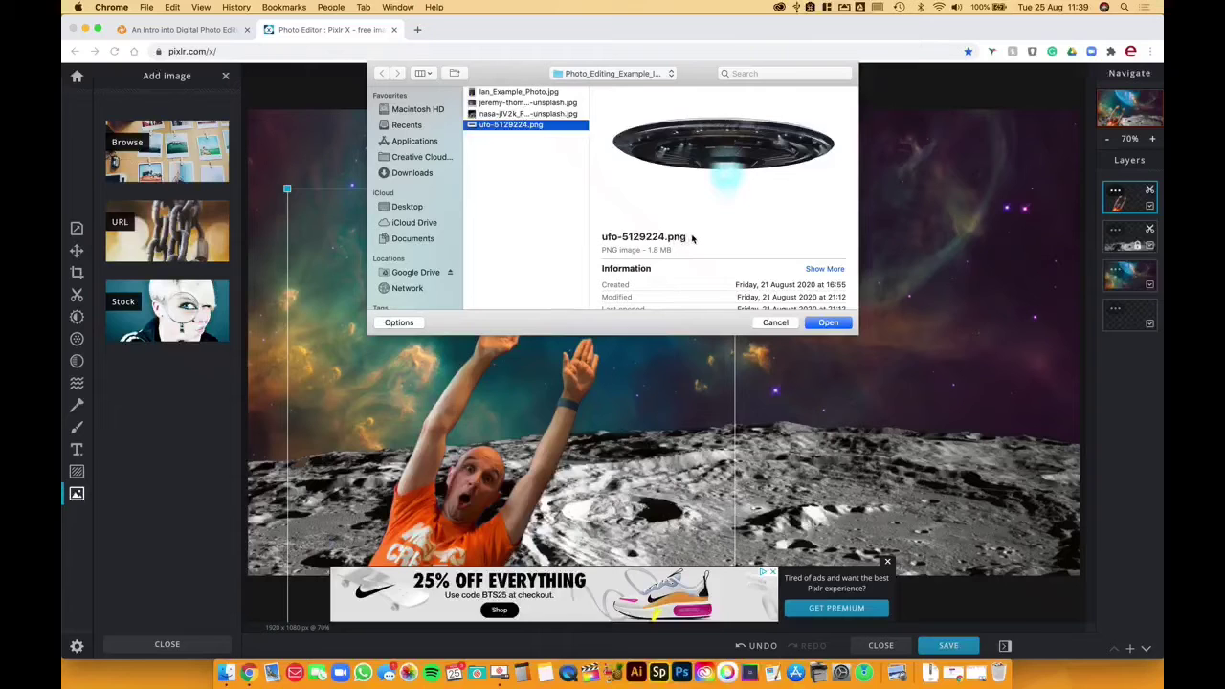
left_click(829, 324)
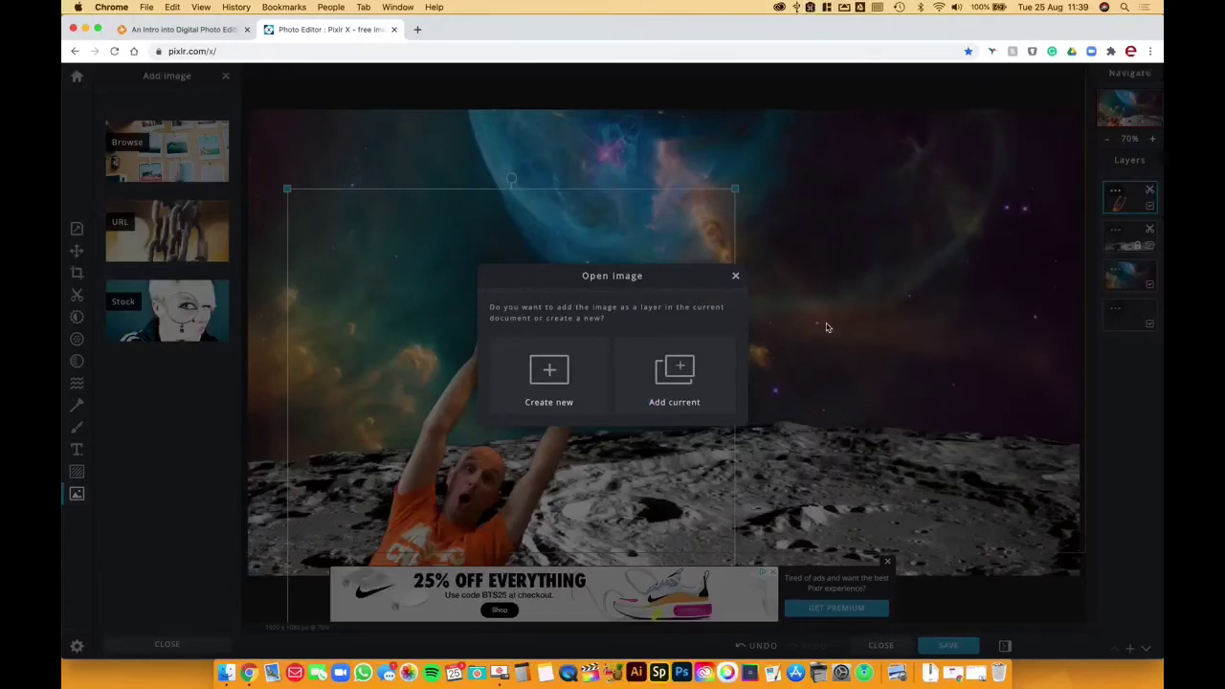
left_click(681, 379)
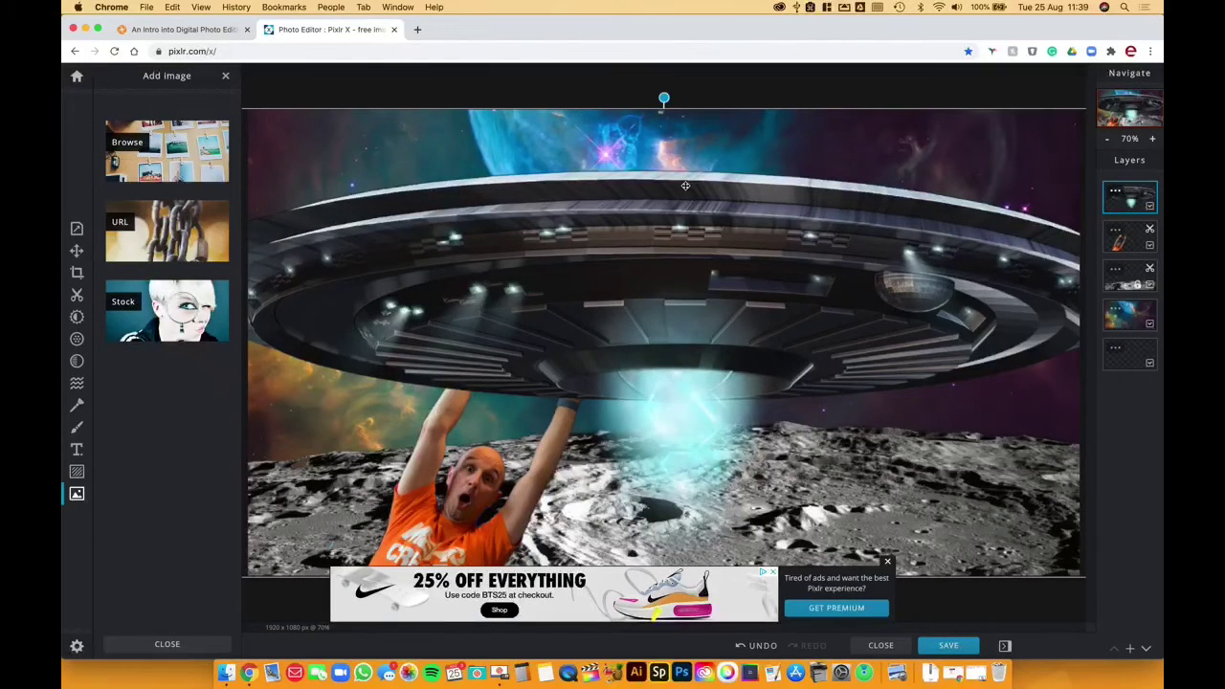
Step: Shrink the UFO to under three quarters of its size, tilt it clockwise and place it in the upper-right part of the sky
left_click(1108, 138)
left_click(1108, 139)
left_click(1108, 138)
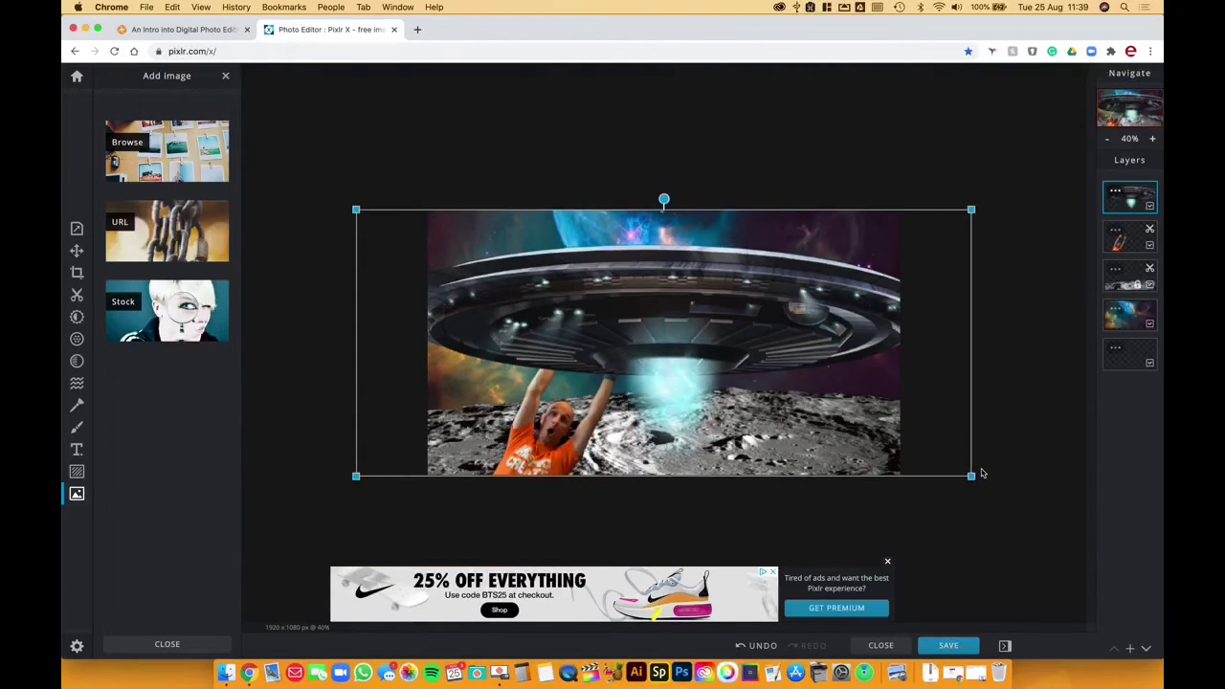
left_click_drag(972, 475, 781, 393)
left_click_drag(613, 290, 734, 282)
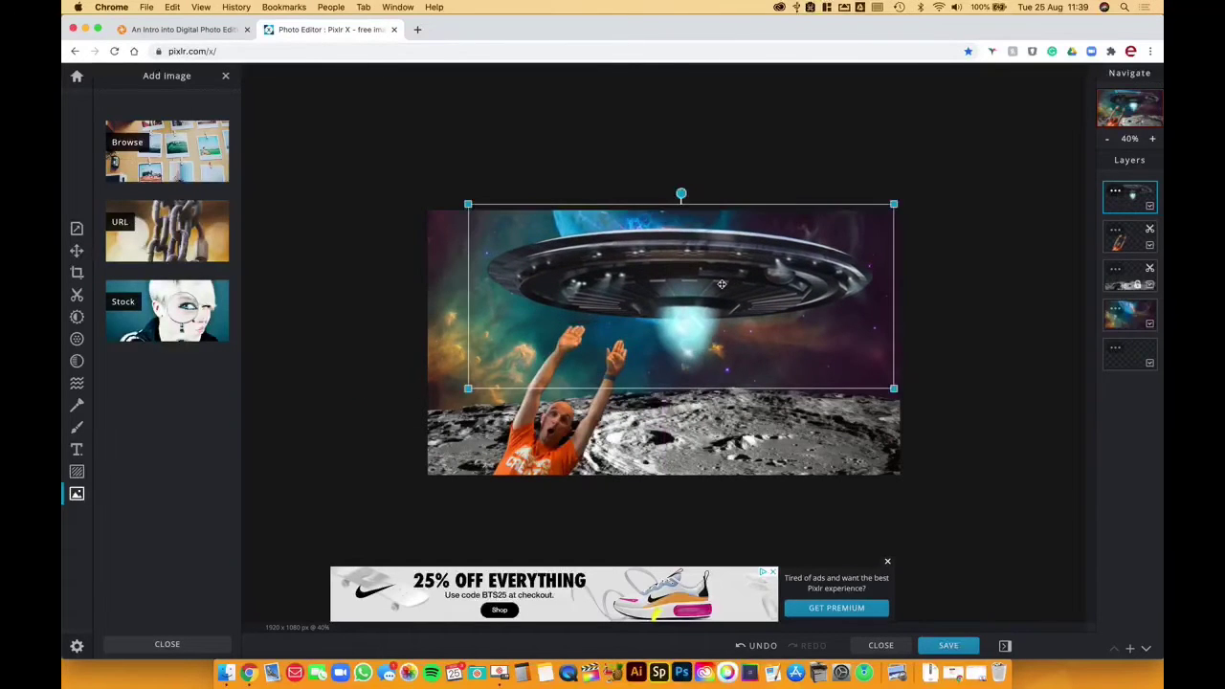
left_click_drag(894, 388, 821, 355)
mouse_move(670, 270)
left_mouse_down()
mouse_move(685, 272)
mouse_move(666, 286)
left_mouse_up()
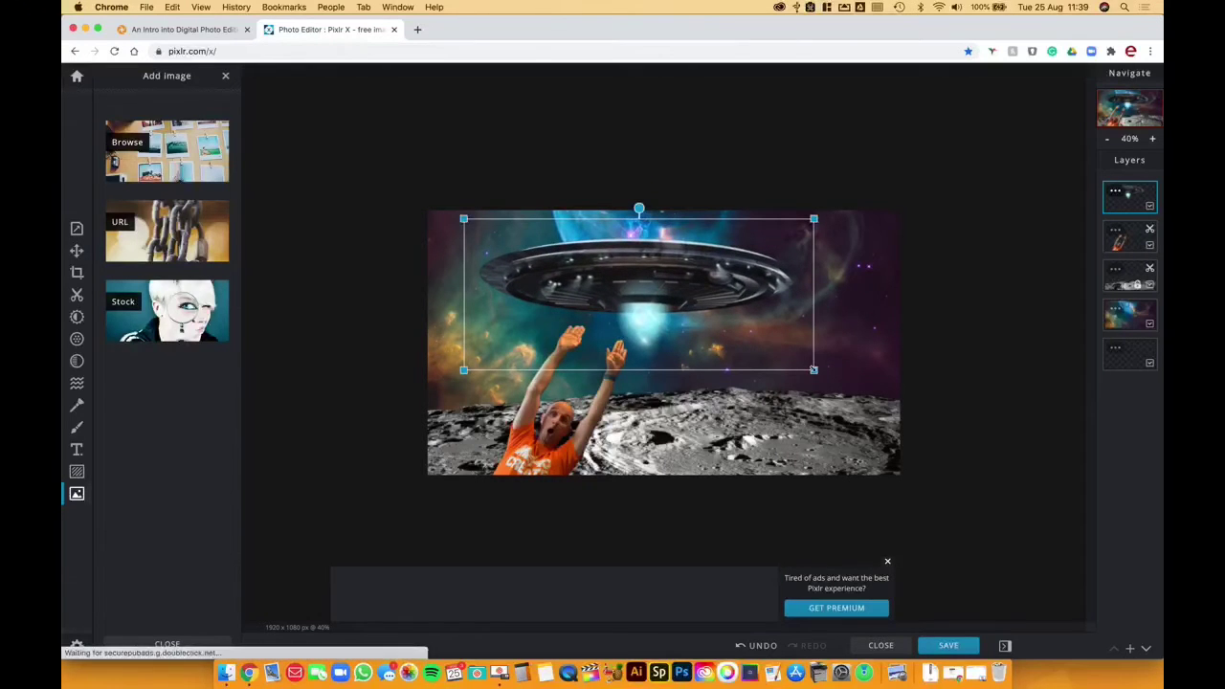
left_click_drag(812, 368, 861, 390)
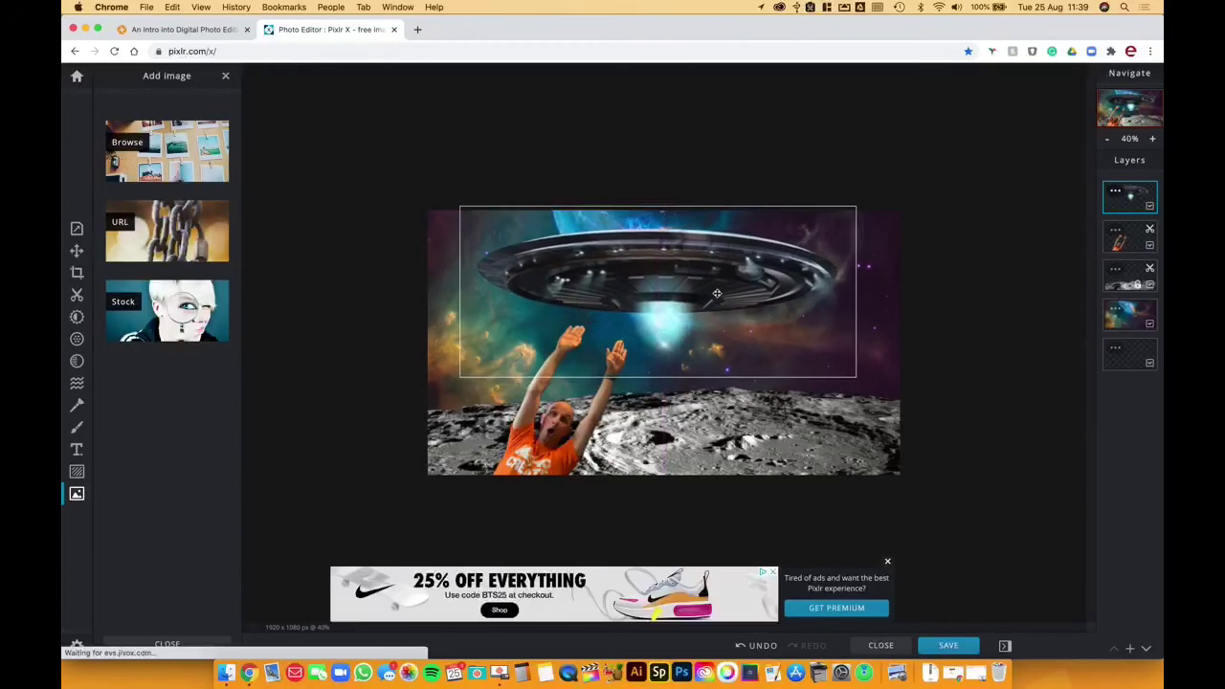
left_click_drag(658, 195, 693, 197)
left_click_drag(687, 270, 732, 260)
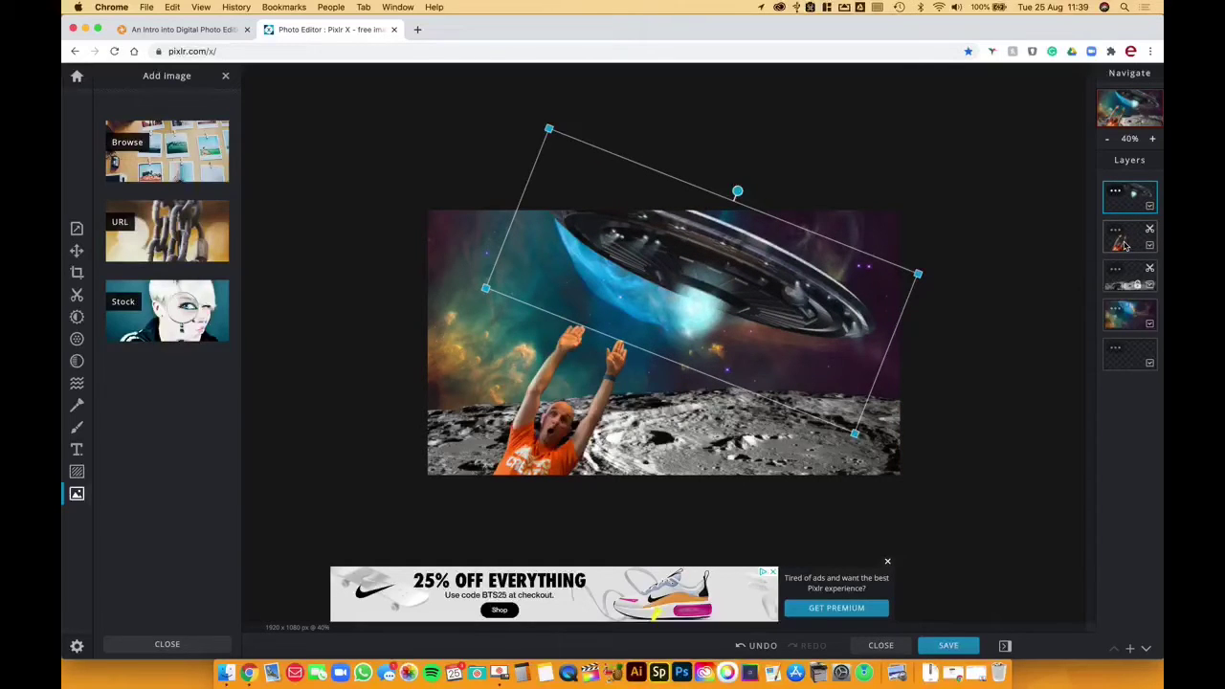
Step: Move the man to the lower centre beneath the UFO's light and nudge the UFO slightly up, leaving no layer selected
left_click(1124, 247)
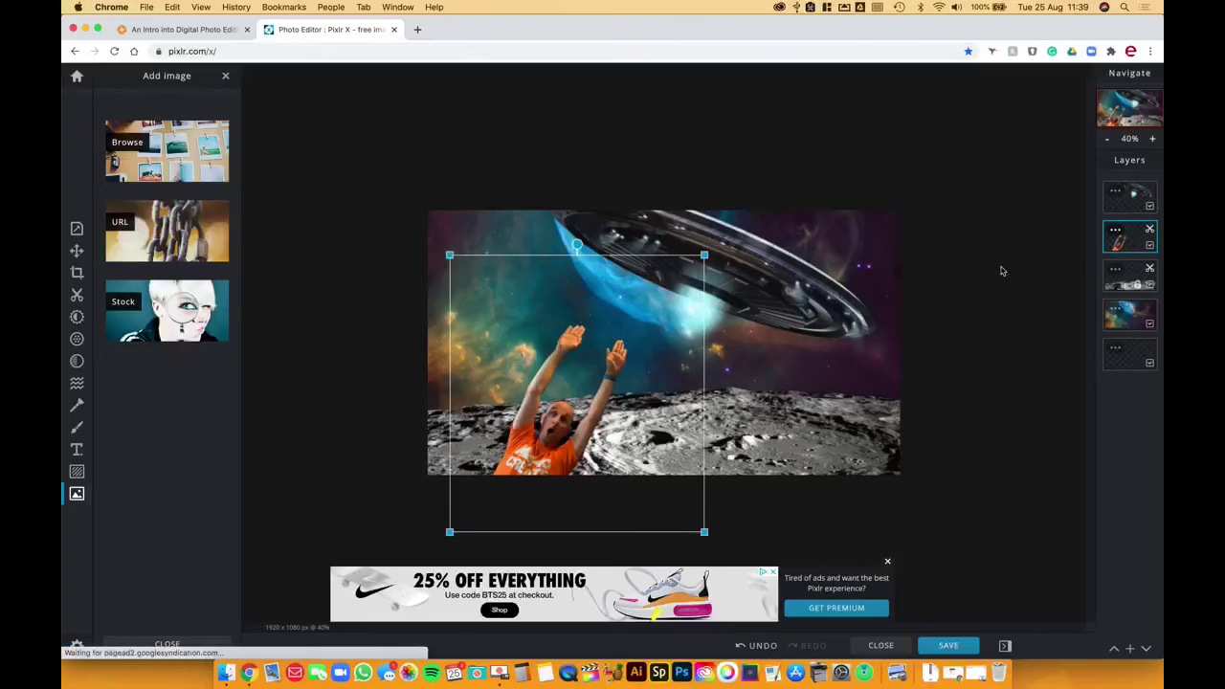
left_click_drag(564, 438, 633, 456)
left_click(729, 251)
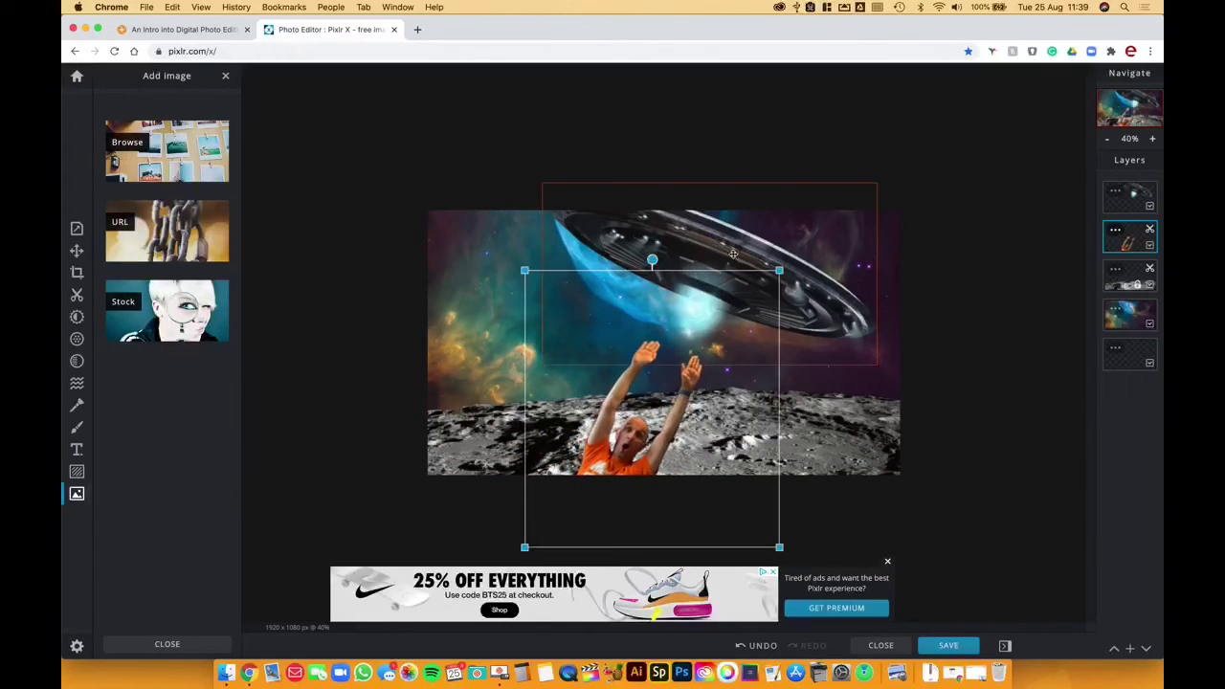
left_click_drag(718, 248, 723, 242)
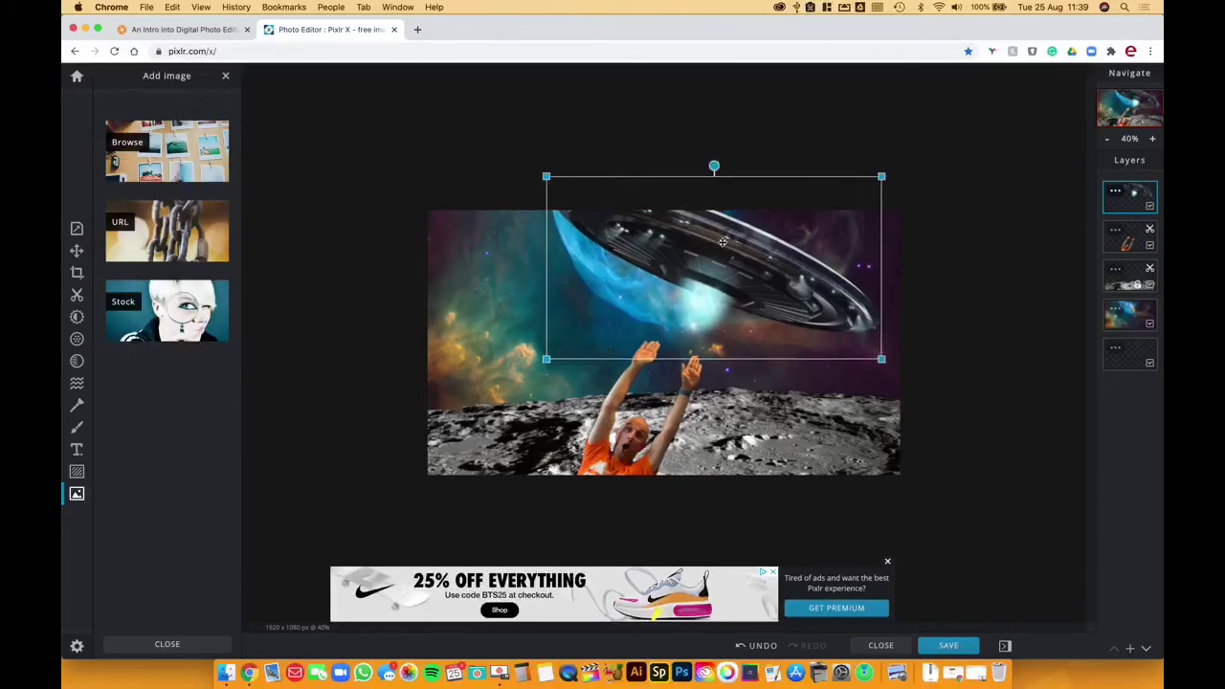
left_click(794, 142)
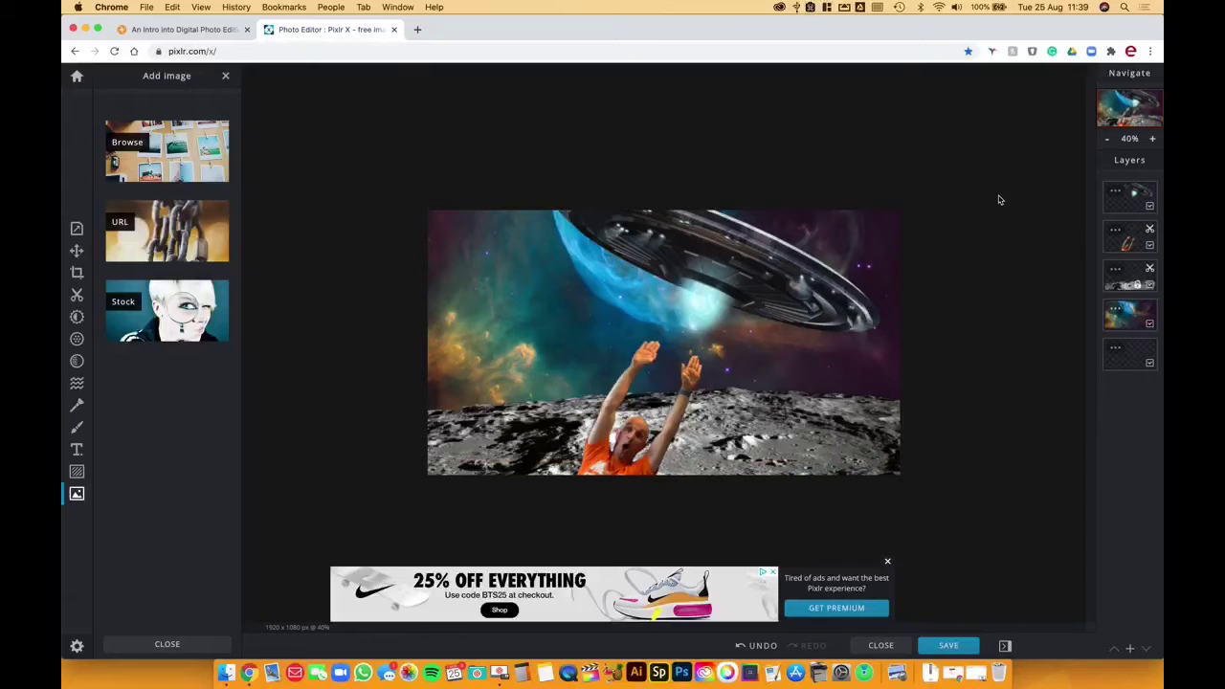
left_click(755, 274)
left_click(964, 294)
left_click_drag(628, 458, 626, 466)
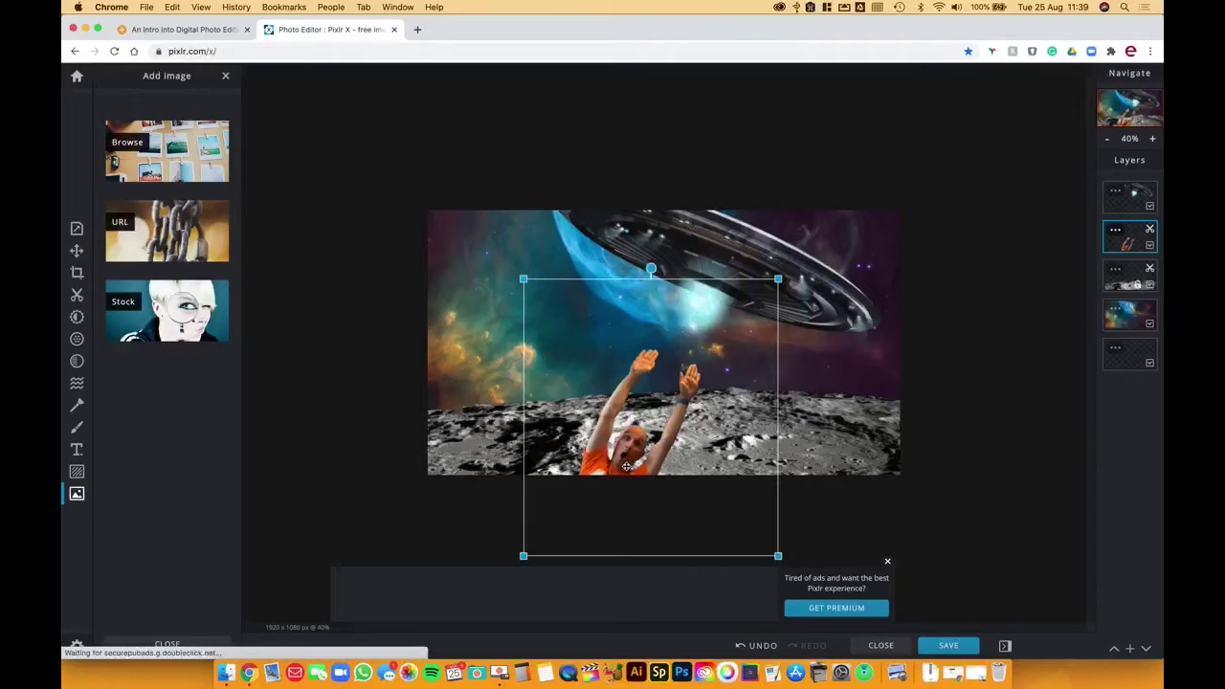
left_click(995, 314)
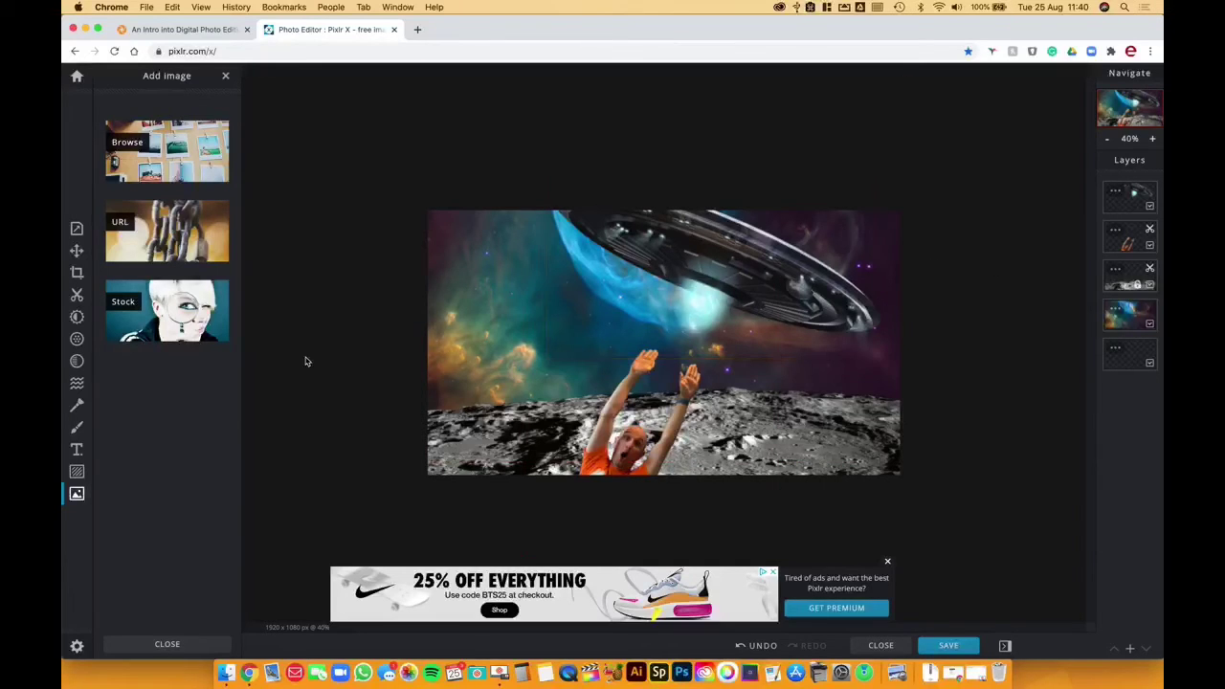
Step: Start the Draw tool and add an empty layer on top of the layer stack for painting
left_click(78, 431)
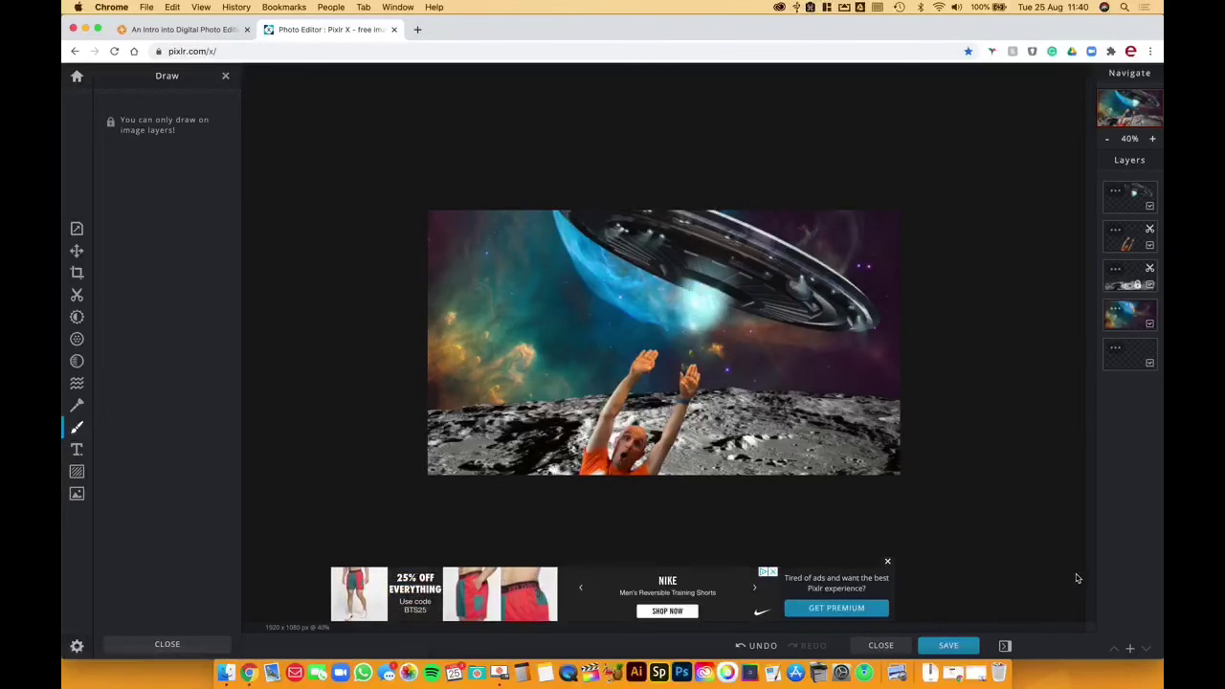
left_click(1130, 650)
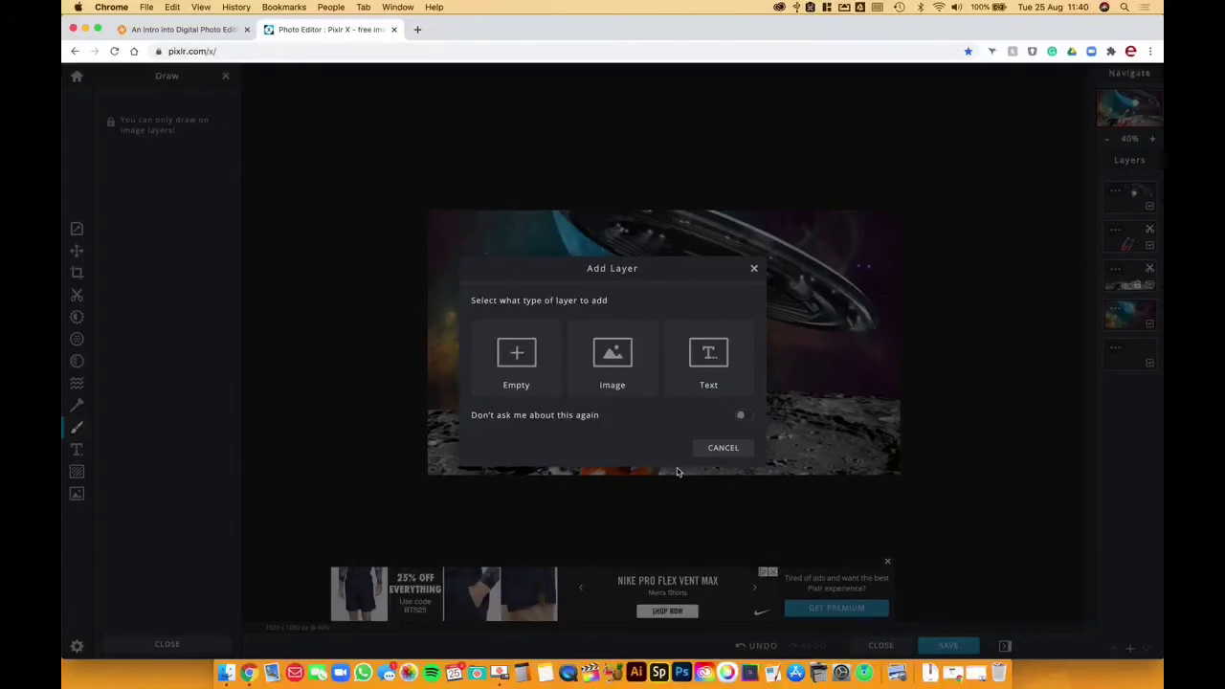
left_click(517, 355)
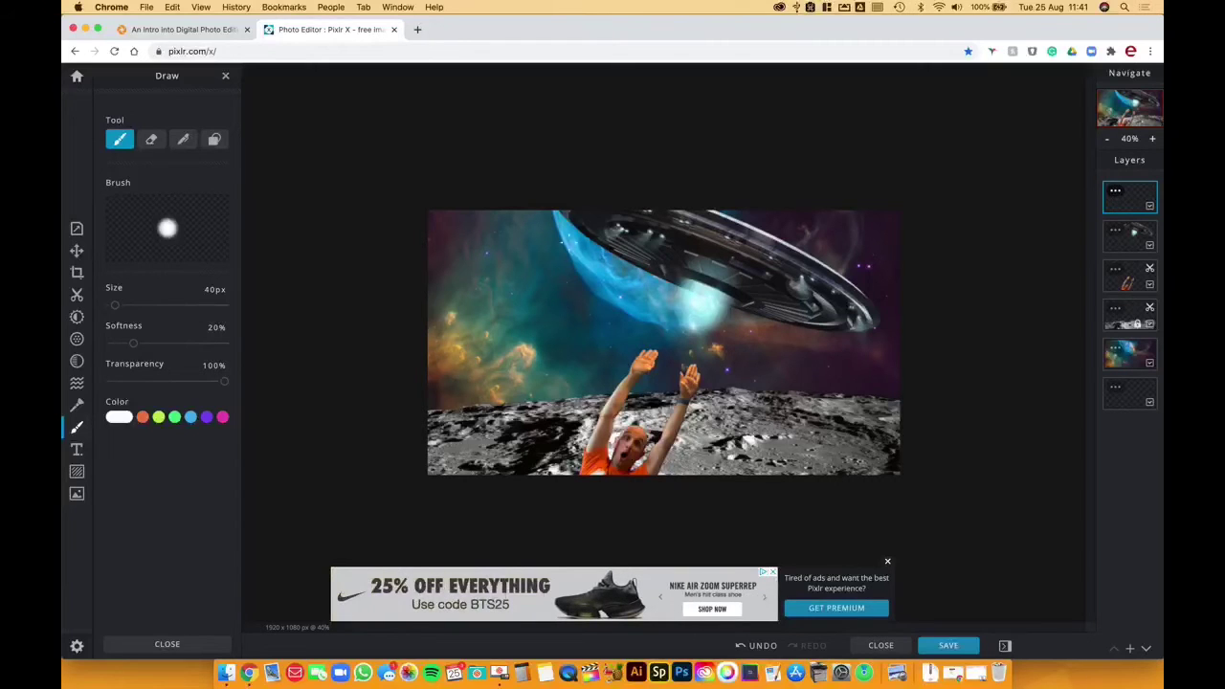
Step: Paint a white zigzag across the empty layer with the 40 px, 20% softness brush, then hide and show that layer
mouse_move(519, 262)
left_mouse_down()
mouse_move(491, 333)
mouse_move(543, 382)
mouse_move(709, 388)
mouse_move(761, 412)
left_mouse_up()
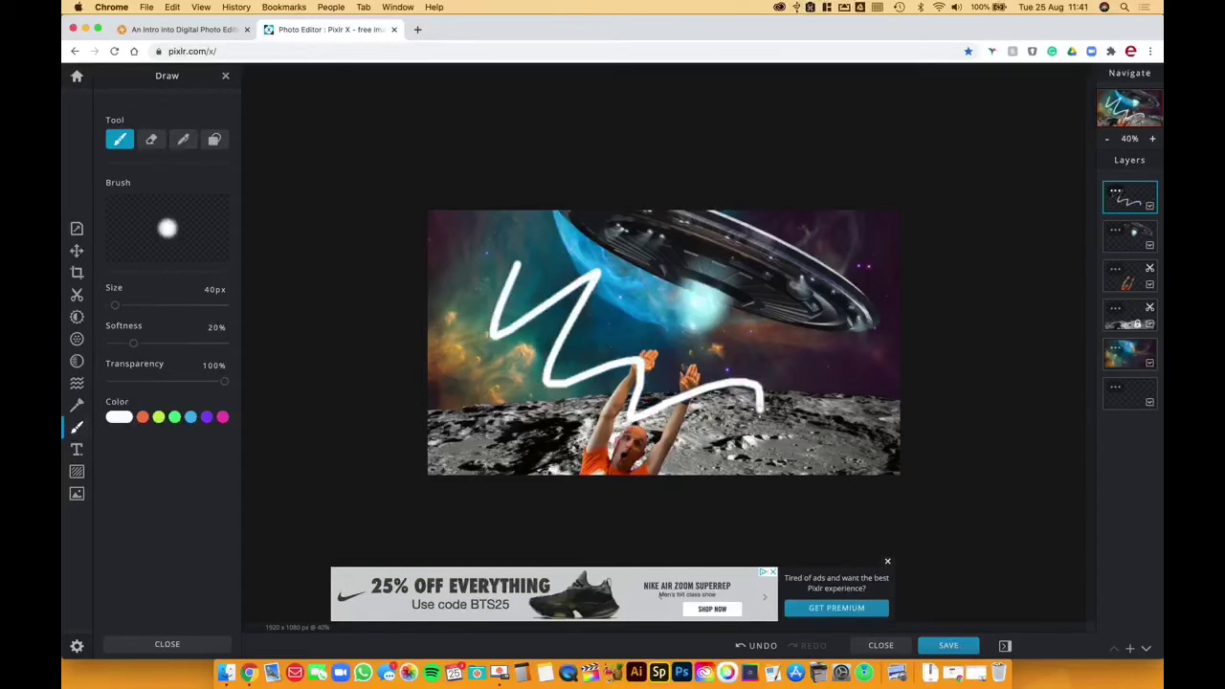
left_click(1150, 206)
left_click(1151, 206)
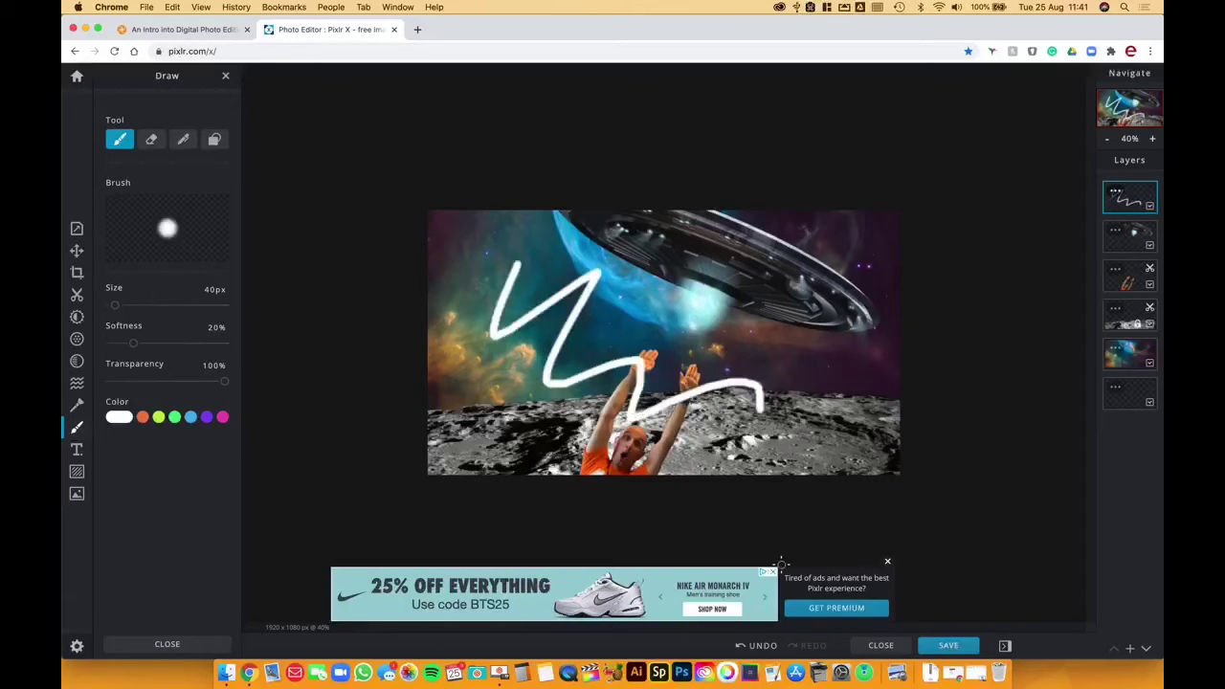
Step: Undo the white zigzag so the top layer is empty again
left_click(759, 646)
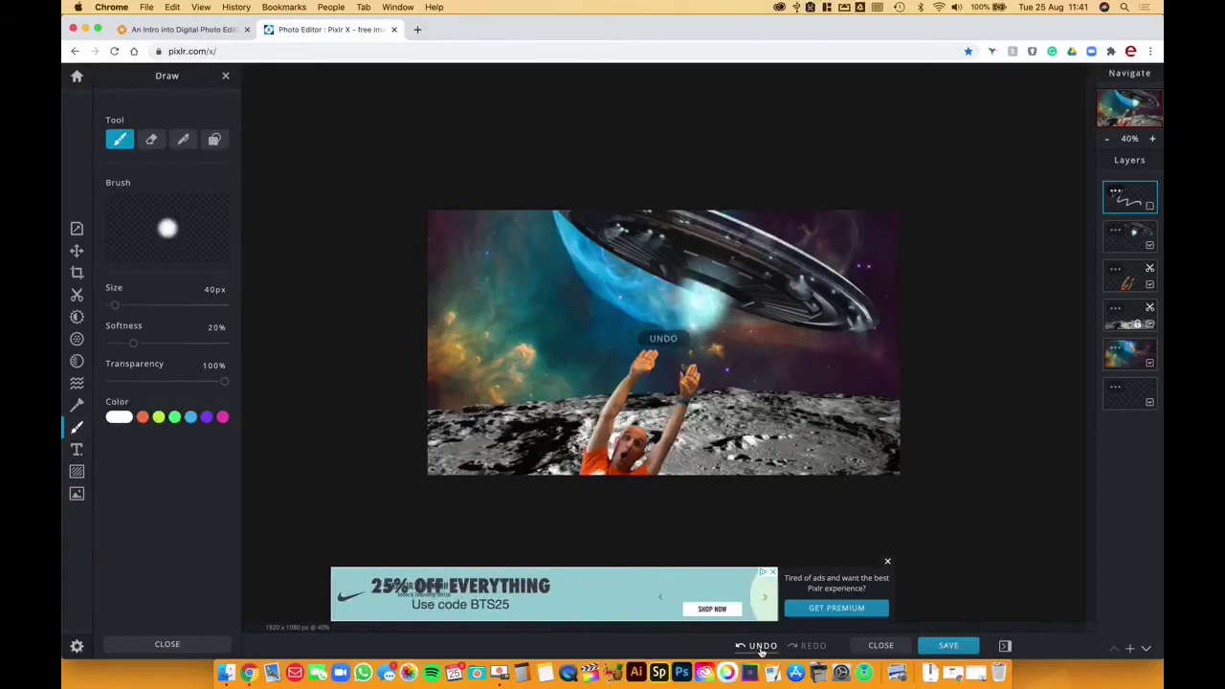
left_click(759, 646)
left_click(759, 646)
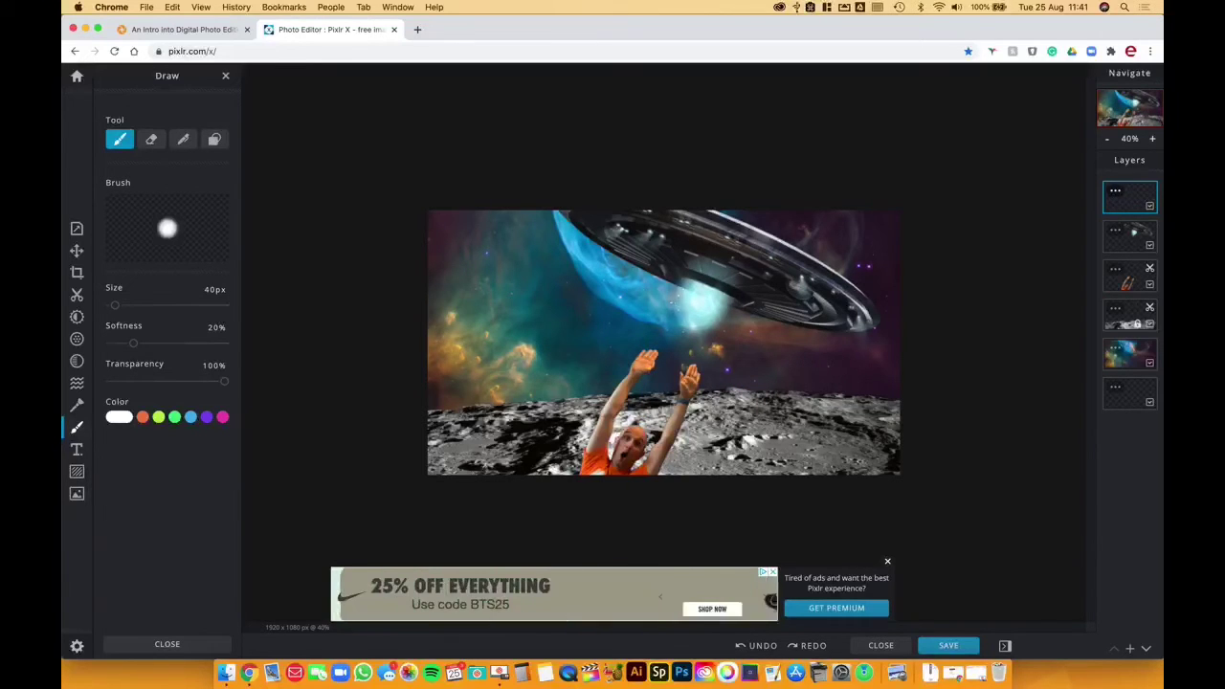
Step: Try painting two straight white beam edges from the UFO's light down past the man, and undo both strokes
mouse_move(683, 283)
left_mouse_down()
mouse_move(555, 451)
mouse_move(534, 504)
left_mouse_up()
left_click_drag(733, 301, 726, 502)
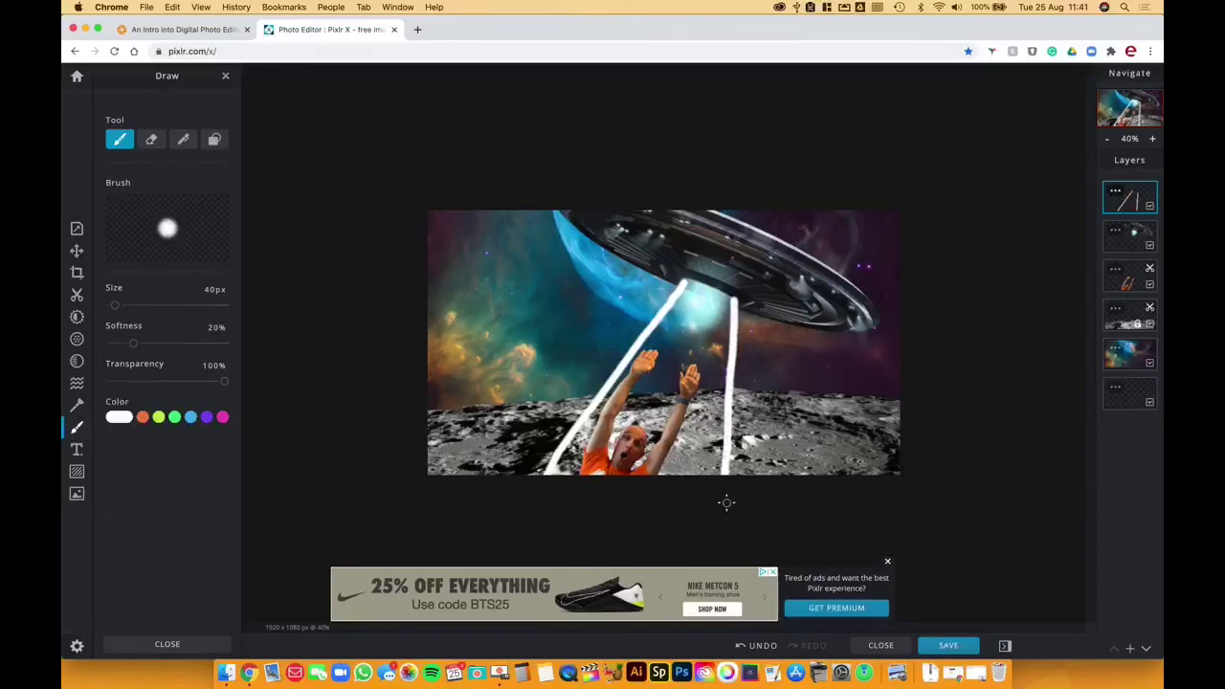
left_click(742, 646)
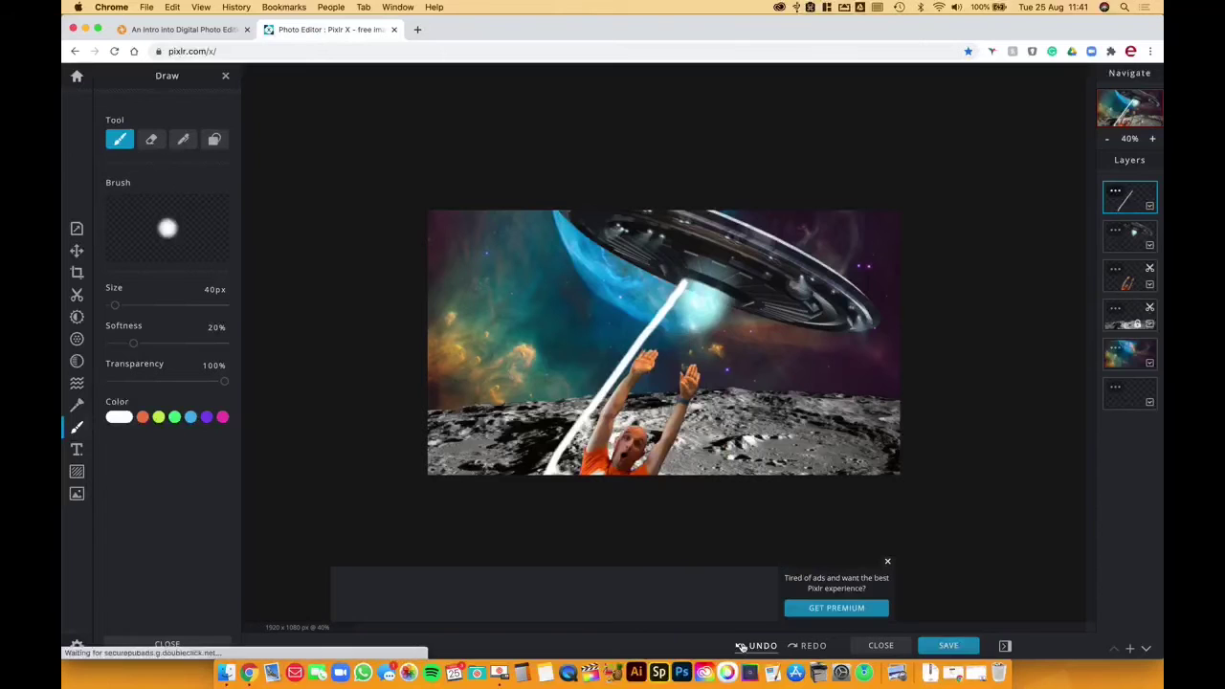
left_click(742, 646)
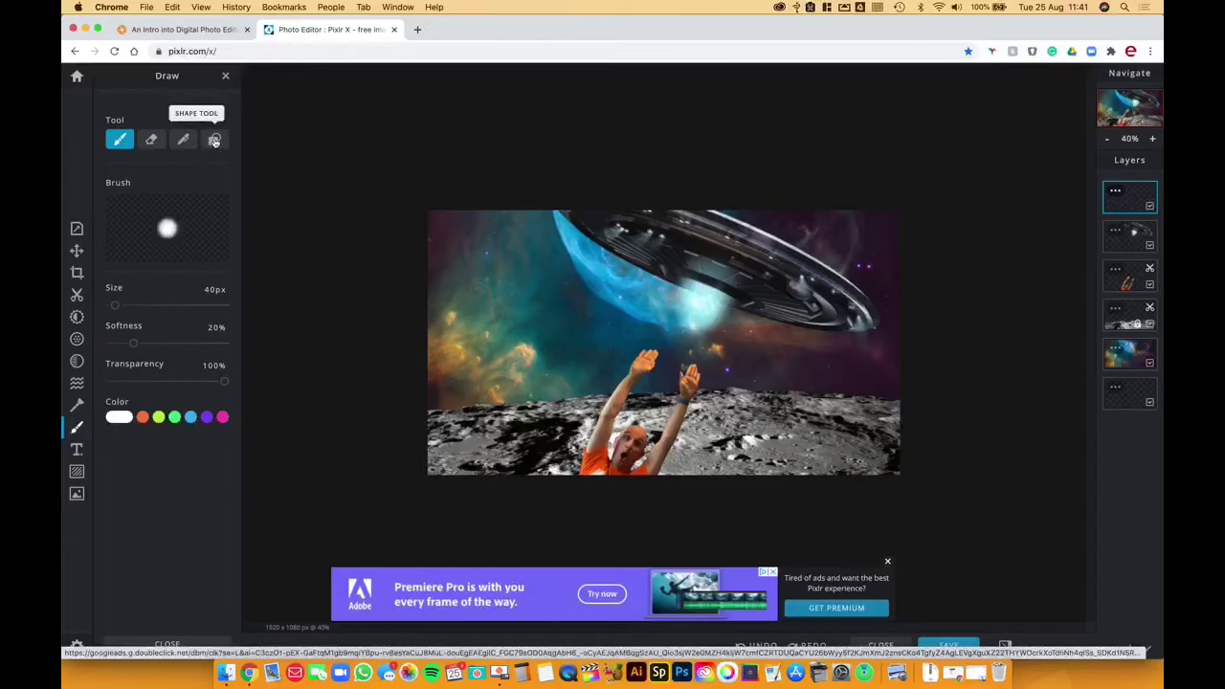
Step: Switch the Draw tool to the filled triangle shape for drawing on the empty top layer
left_click(214, 141)
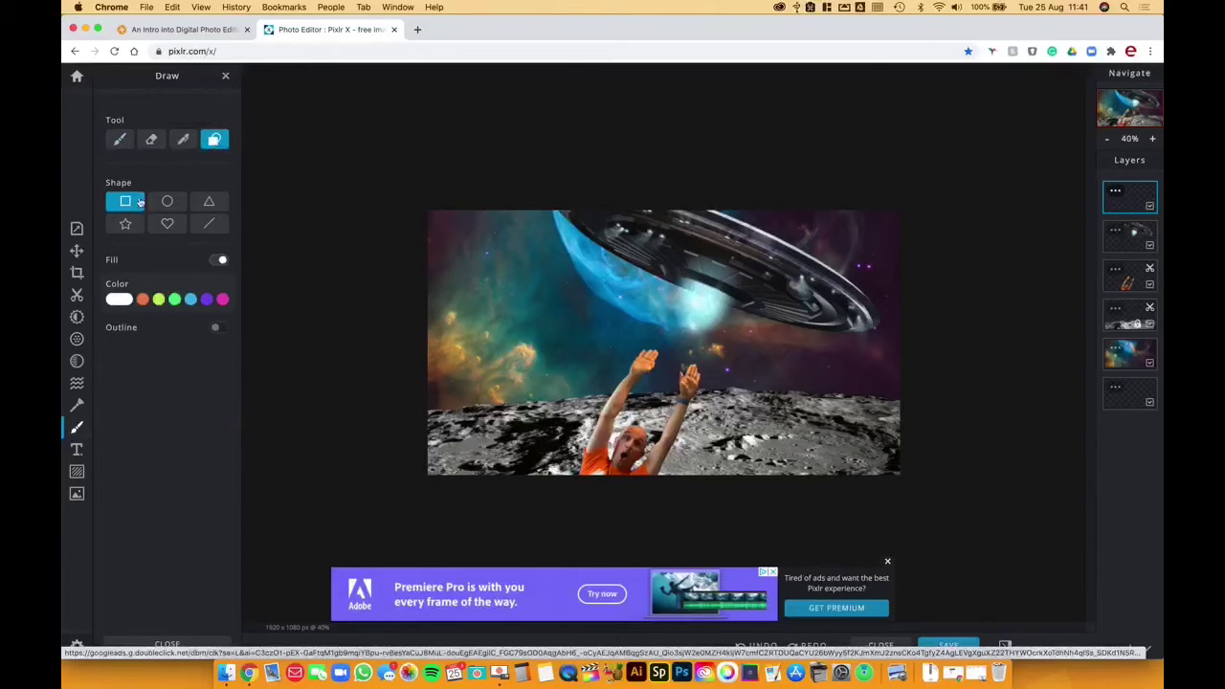
left_click(209, 205)
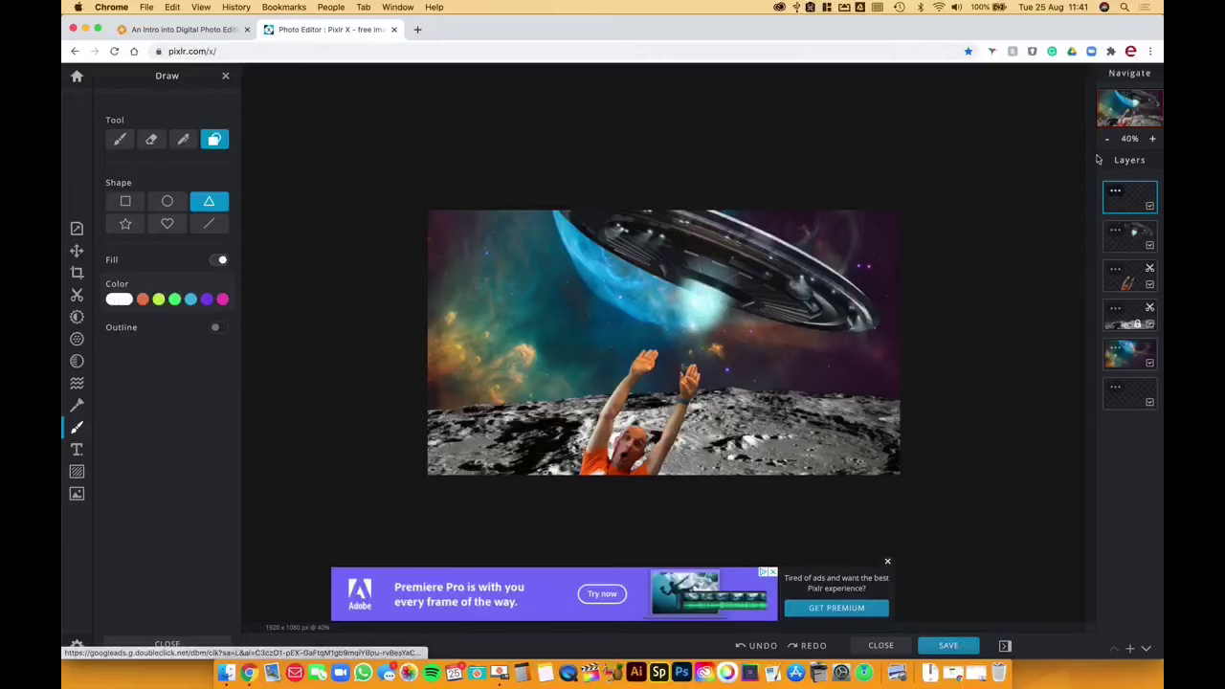
left_click(1151, 139)
left_click(1151, 139)
left_click(1151, 138)
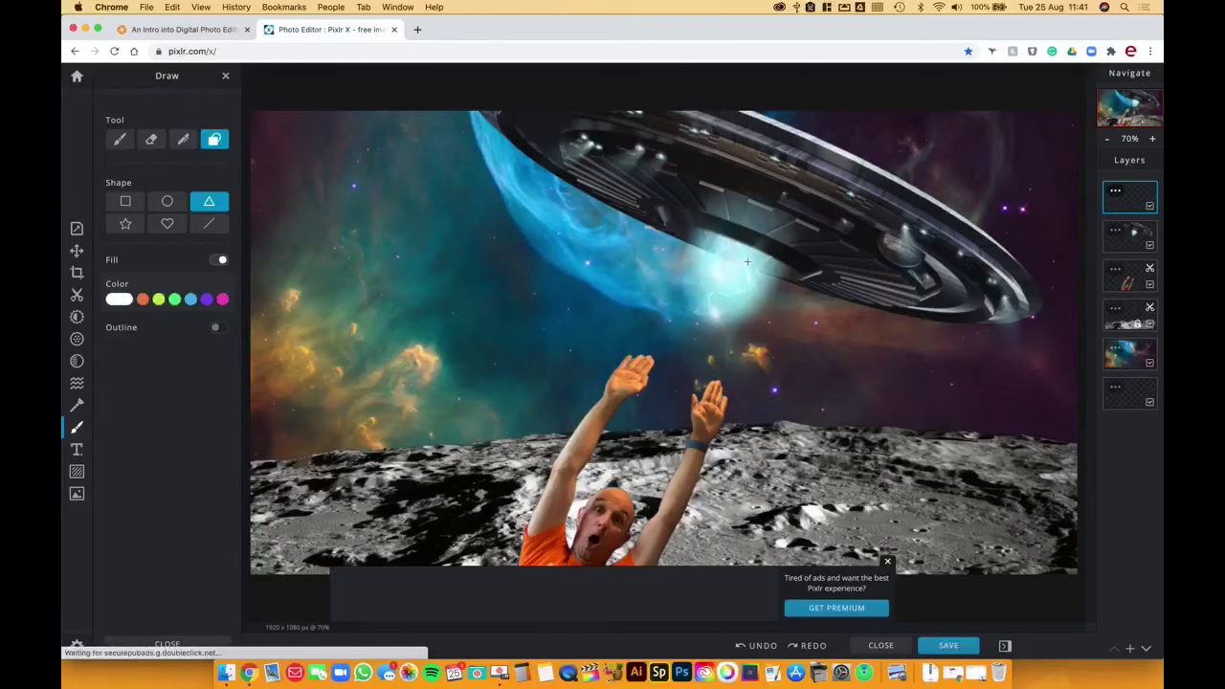
Step: Set the triangle's fill to light blue #B5E6F2, sampled from the glow under the UFO
left_click(118, 300)
left_click(157, 341)
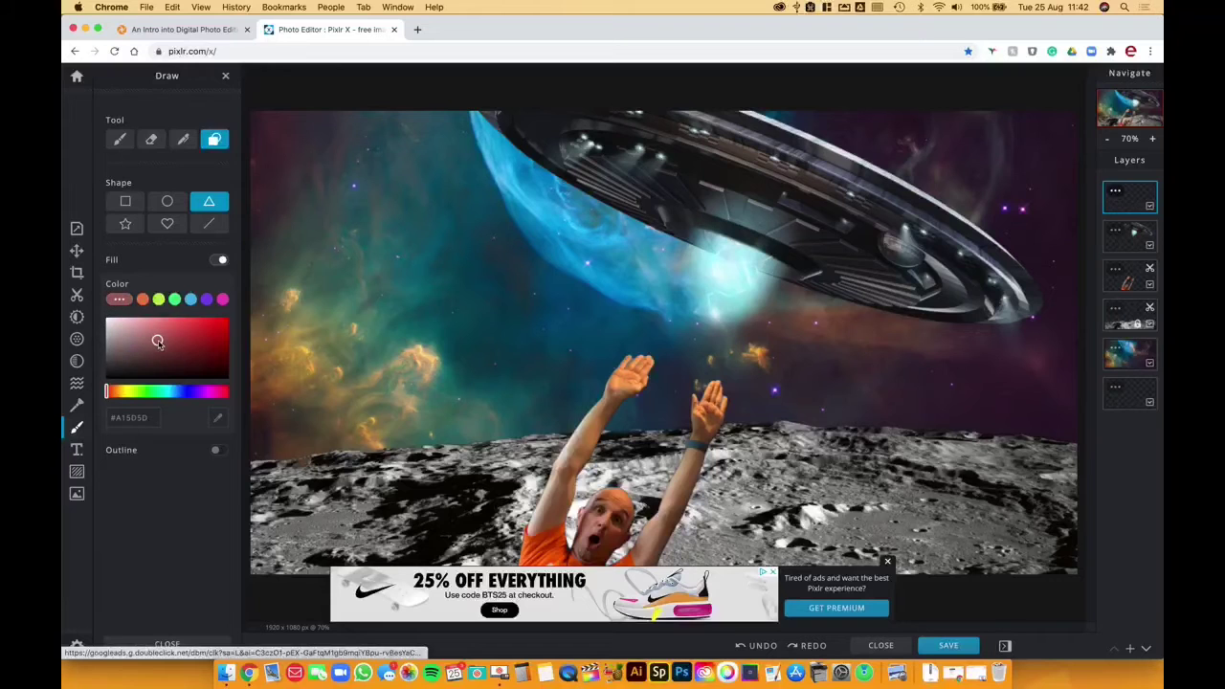
left_click_drag(125, 393, 167, 399)
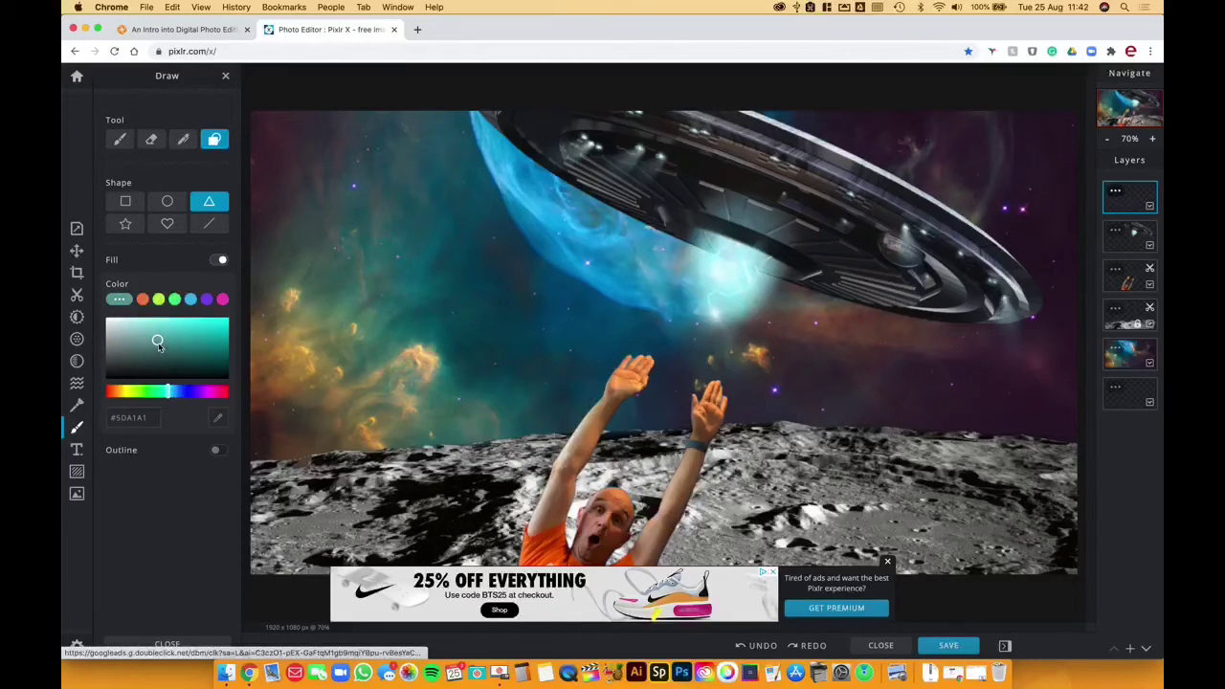
left_click_drag(157, 341, 219, 326)
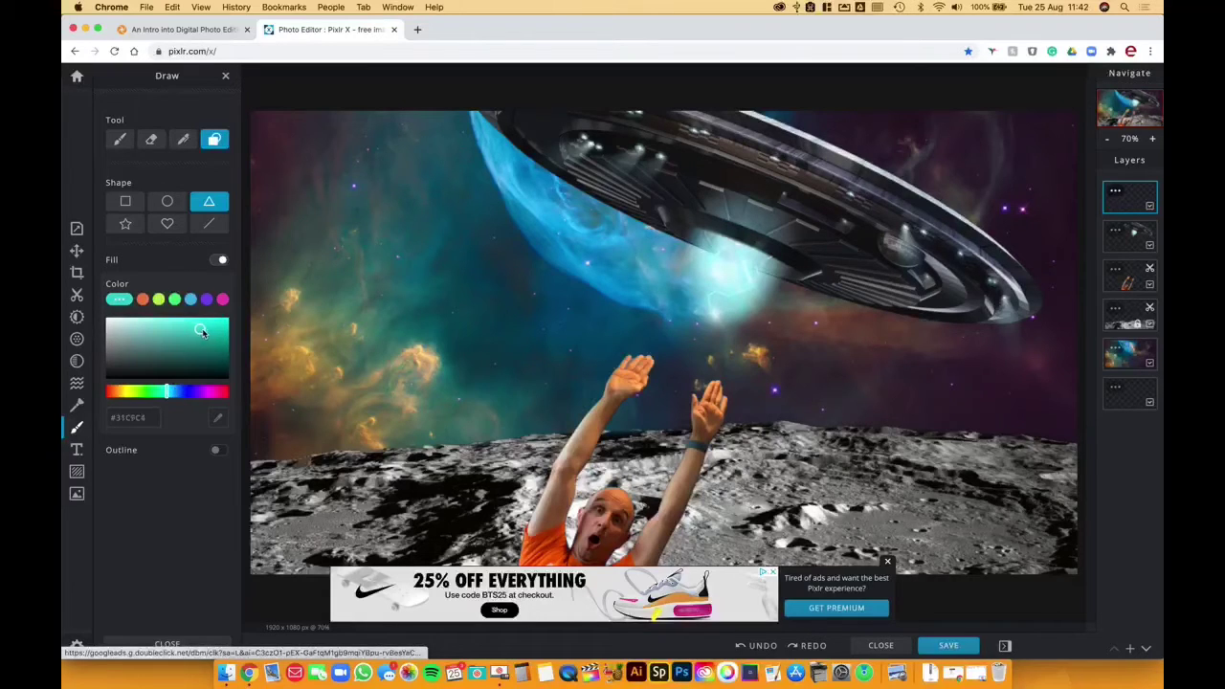
mouse_move(202, 332)
left_mouse_down()
mouse_move(213, 326)
mouse_move(188, 327)
left_mouse_up()
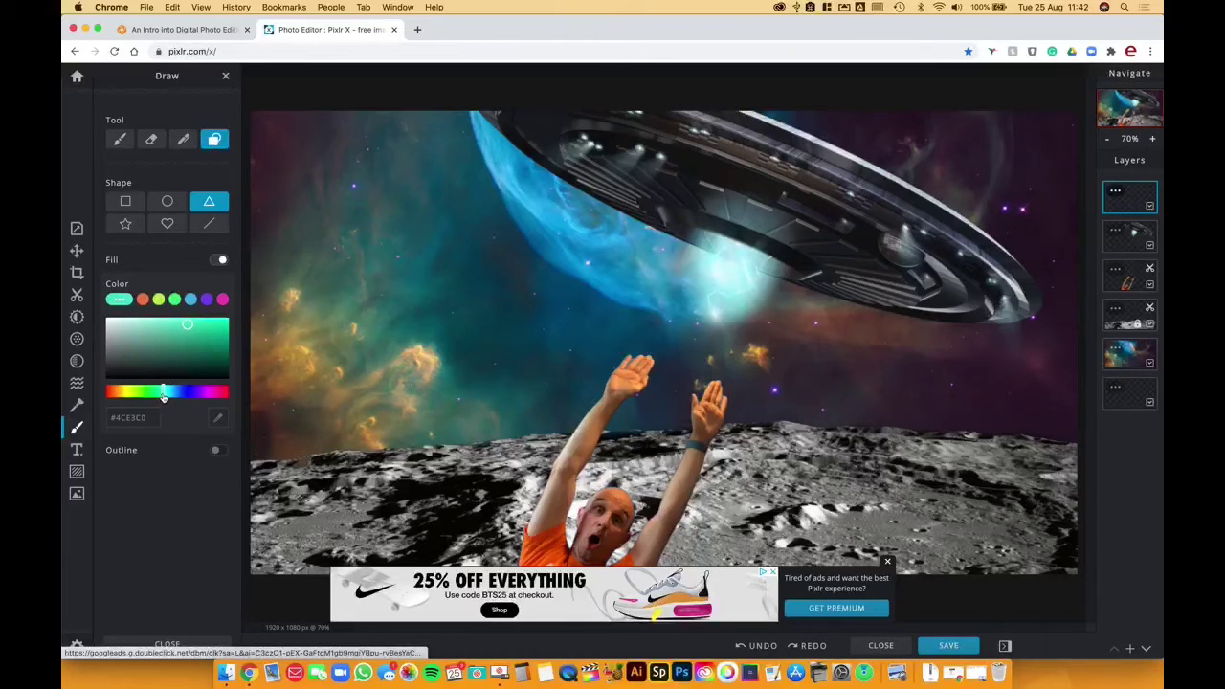
left_click(219, 421)
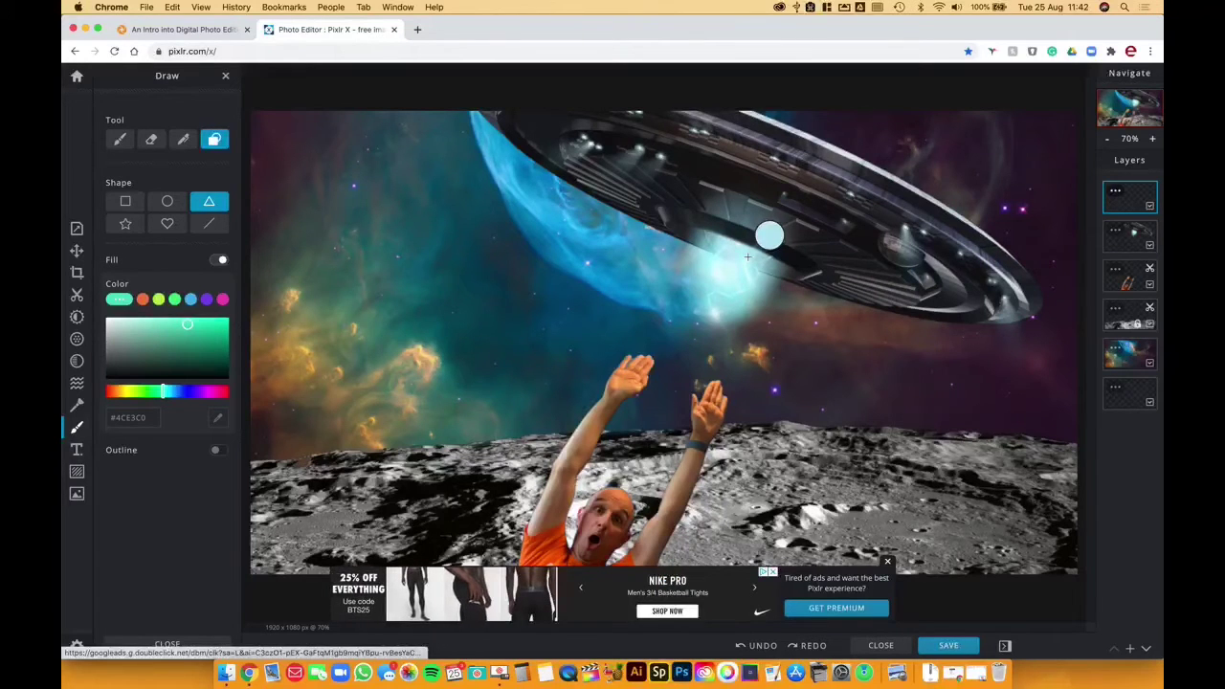
left_click(748, 257)
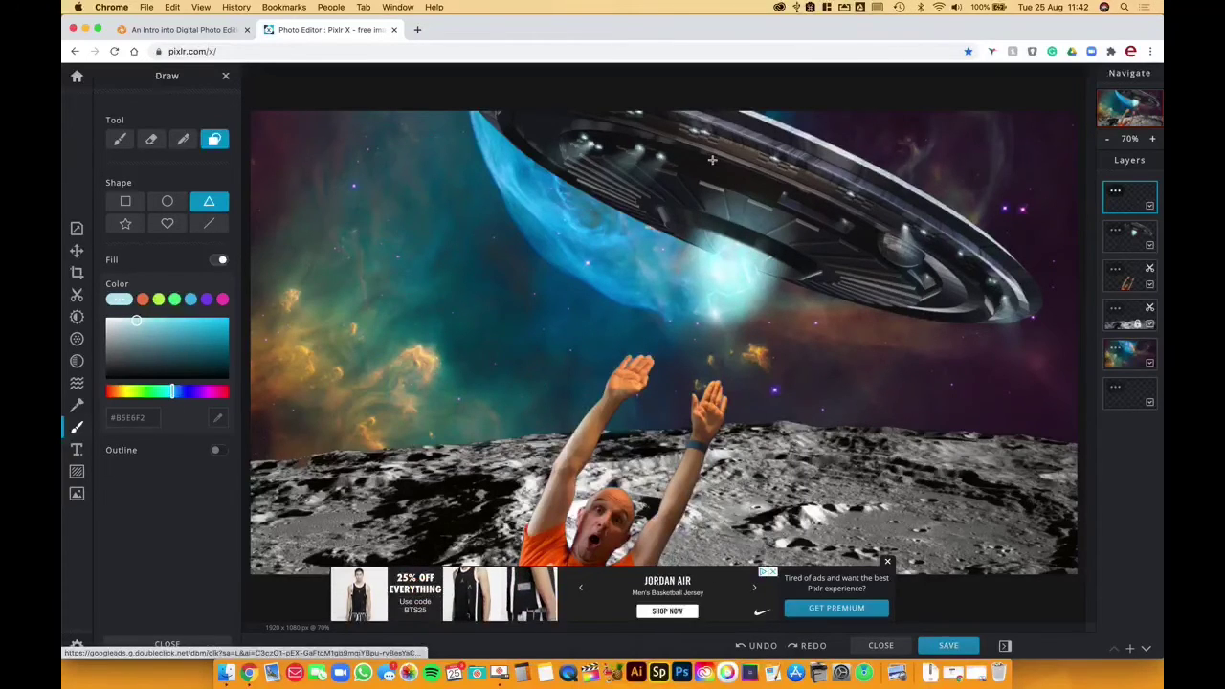
Step: Draw a triangle about 816 × 930 px from the UFO down to the moon, tilt it clockwise until its right edge is vertical, and nudge it up-left
left_click_drag(712, 160, 801, 571)
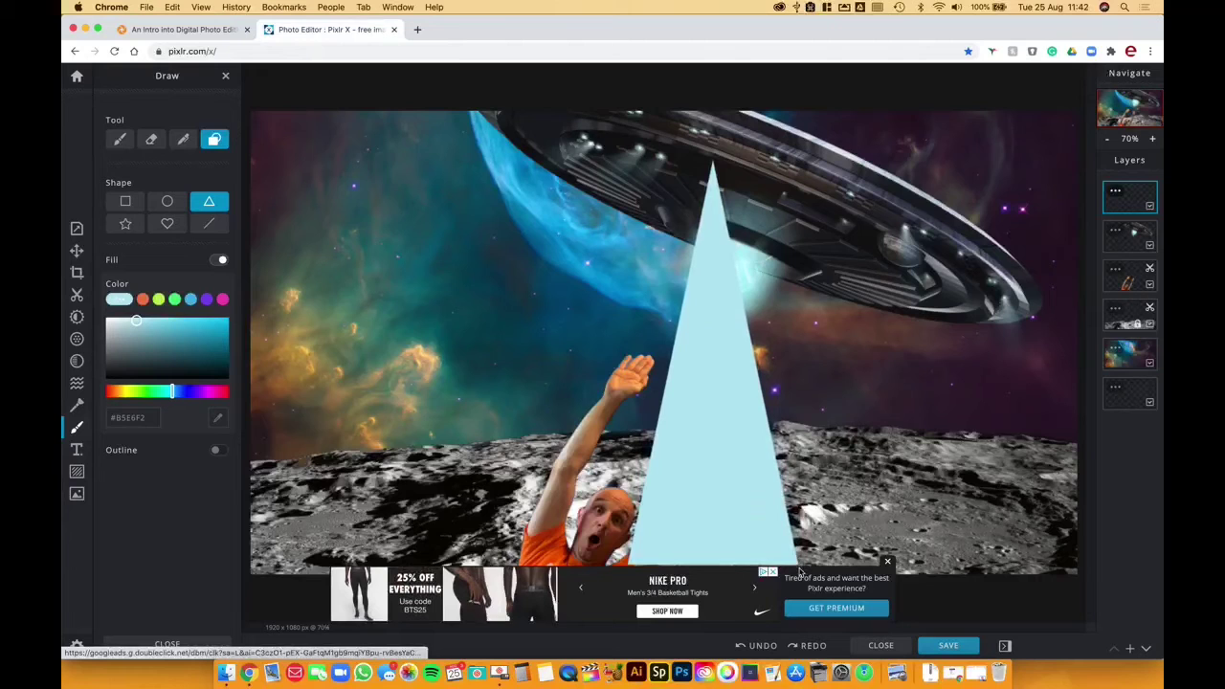
left_click_drag(881, 574, 888, 561)
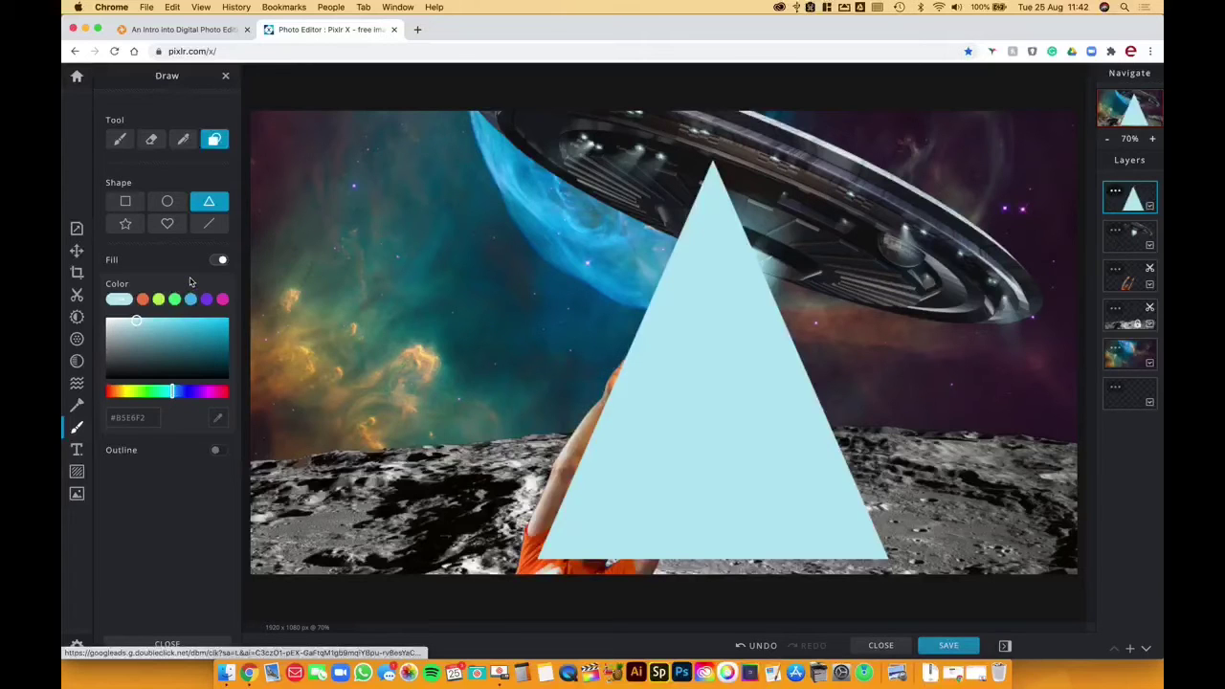
left_click(76, 251)
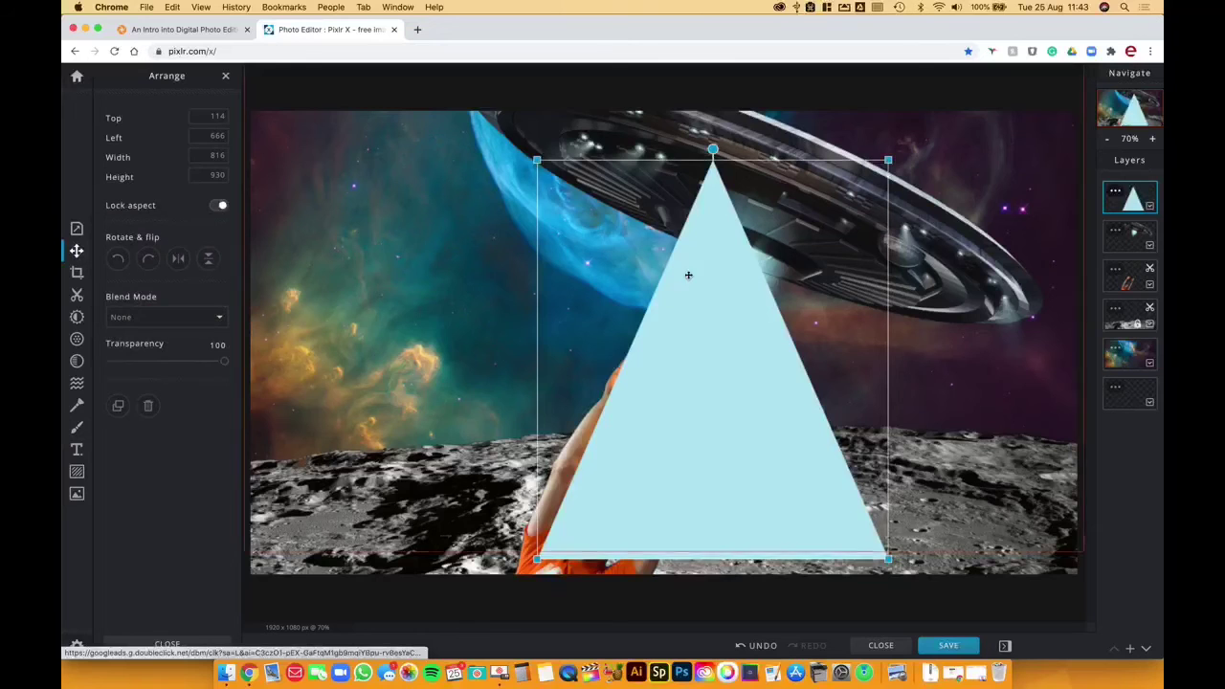
left_click_drag(713, 150, 798, 157)
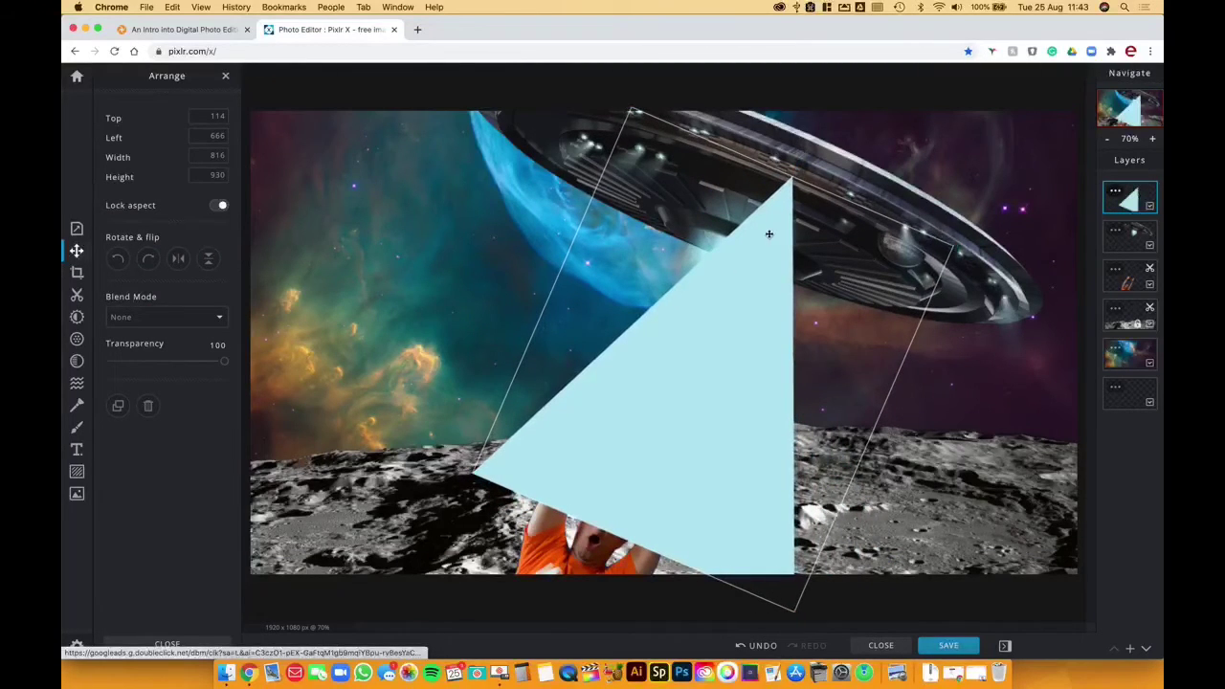
left_click_drag(769, 235, 754, 219)
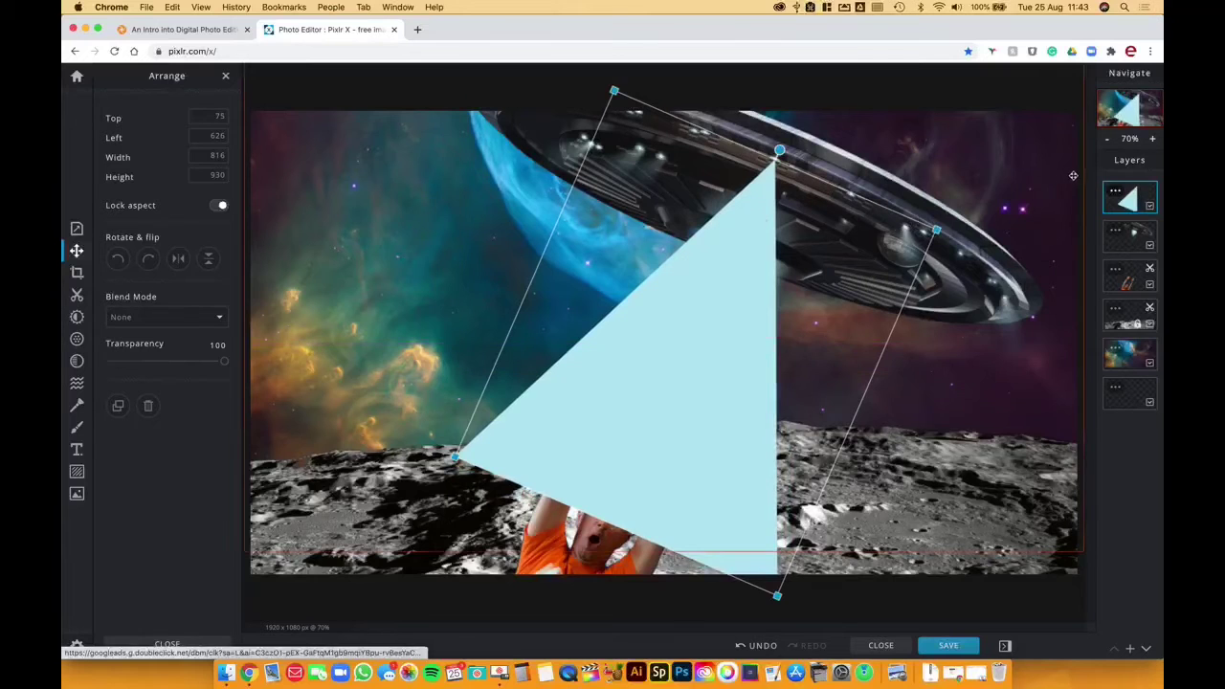
Step: Enlarge the triangle to about 1427 × 1626 px, reaching from the UFO to the image's lower-left corner, and deselect it
left_click(1107, 138)
left_click(1107, 138)
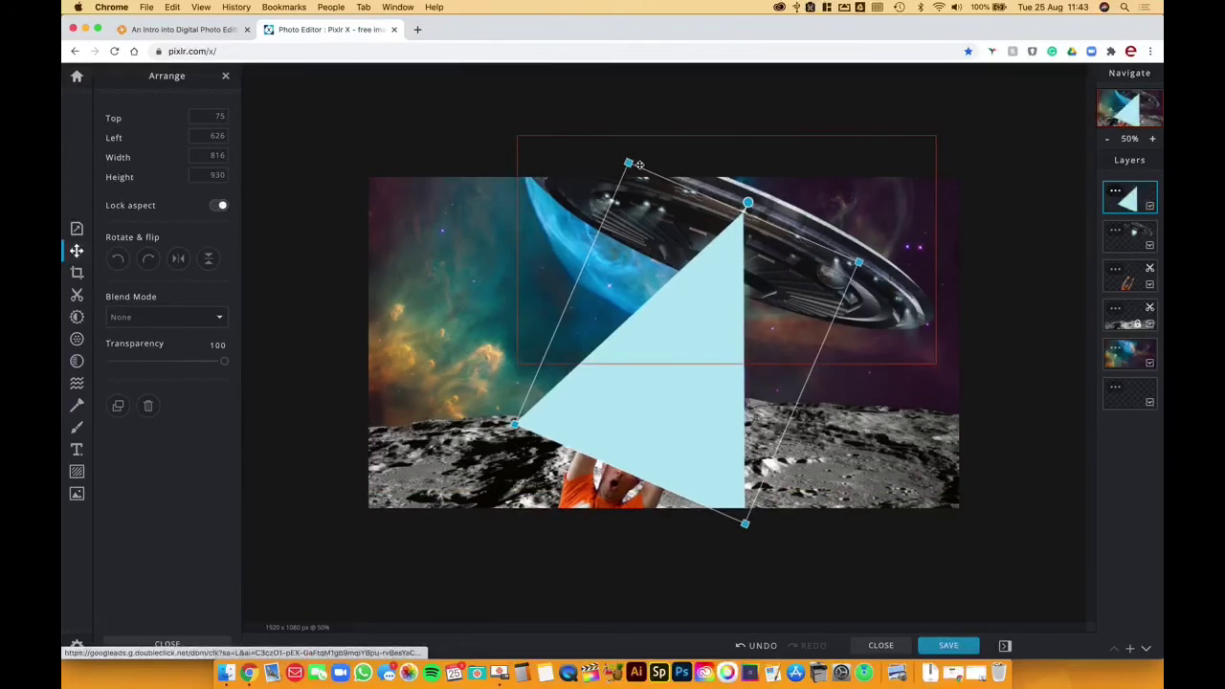
left_click_drag(628, 156, 626, 130)
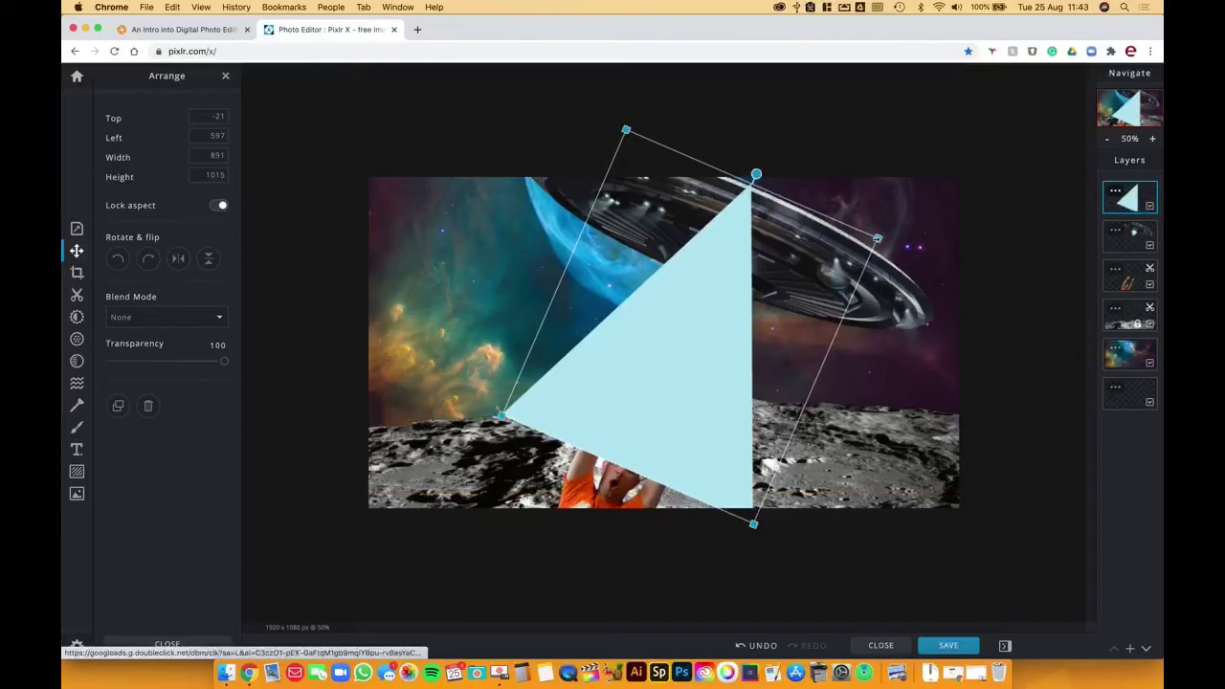
left_click_drag(876, 238, 893, 231)
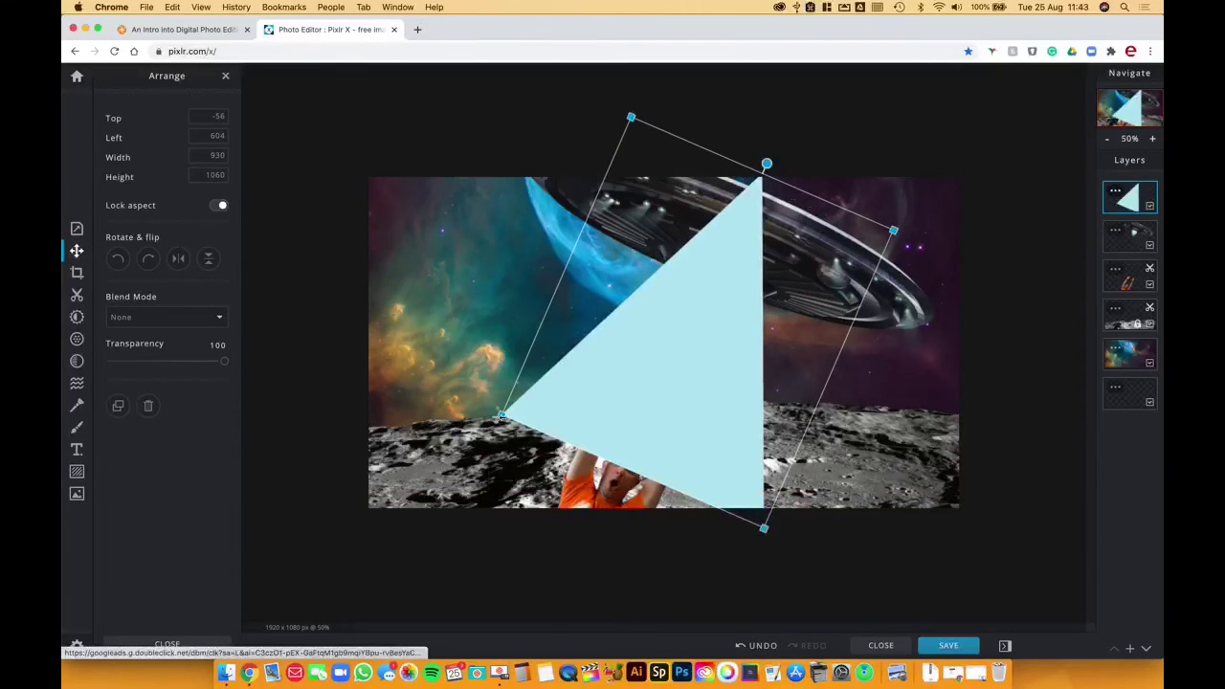
left_click_drag(501, 415, 495, 420)
left_click_drag(453, 530, 274, 547)
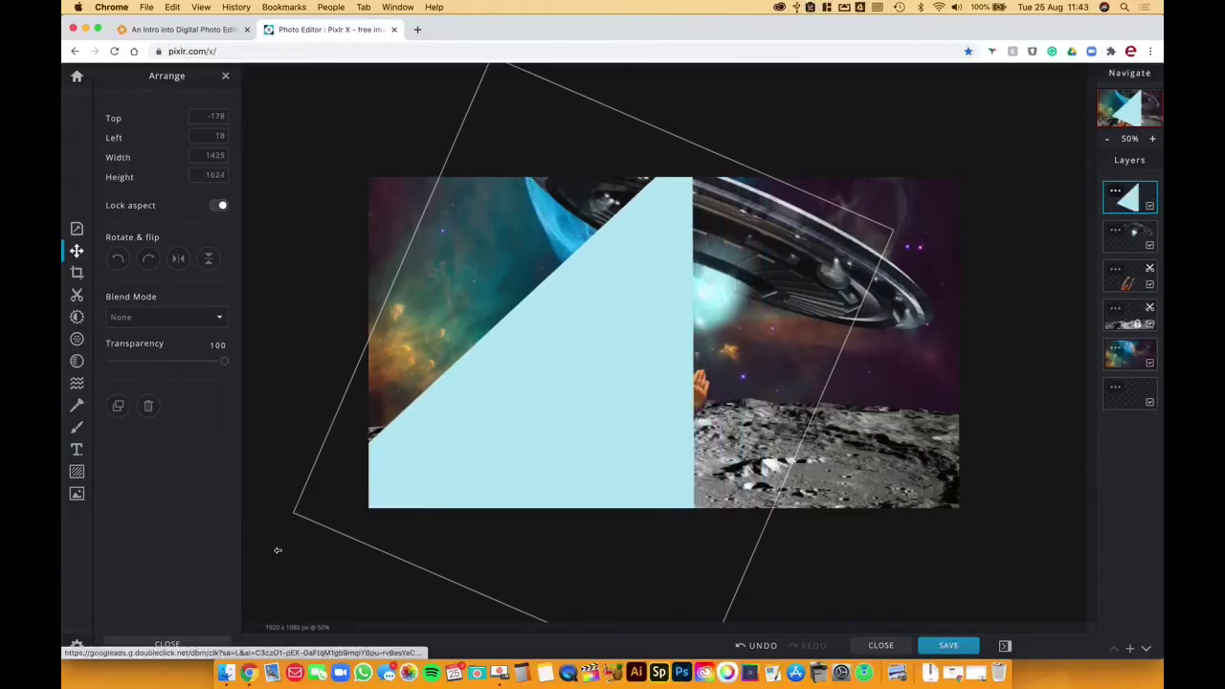
left_click_drag(525, 435, 592, 427)
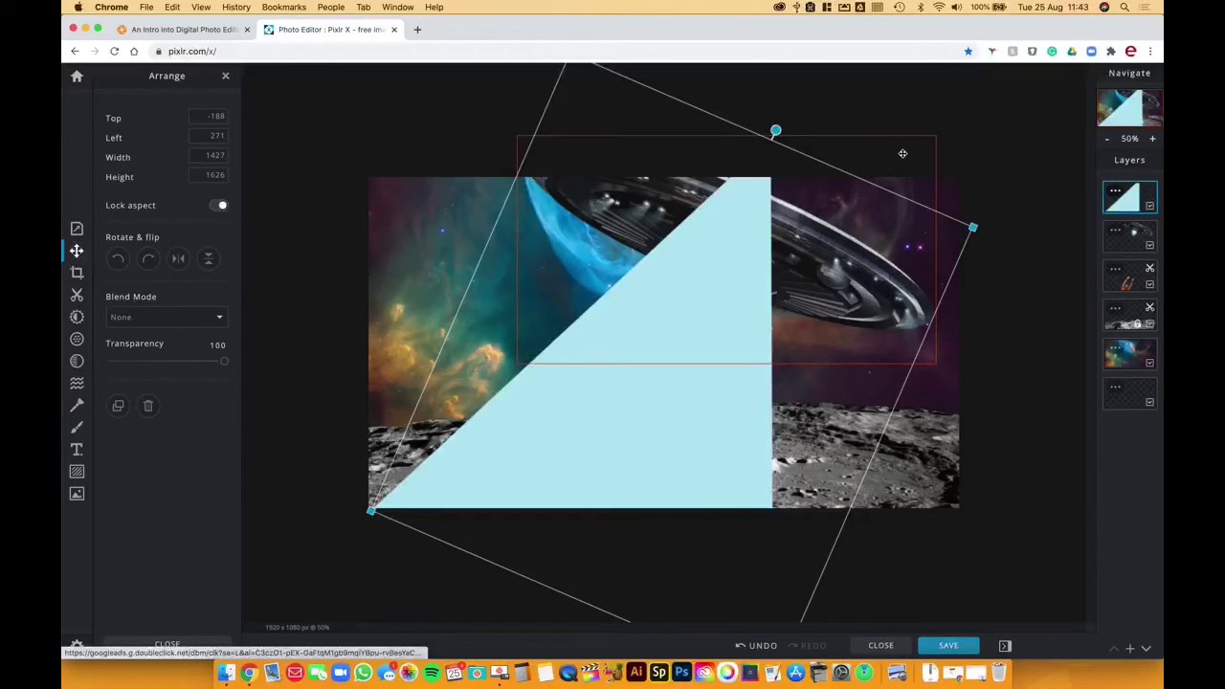
left_click(985, 155)
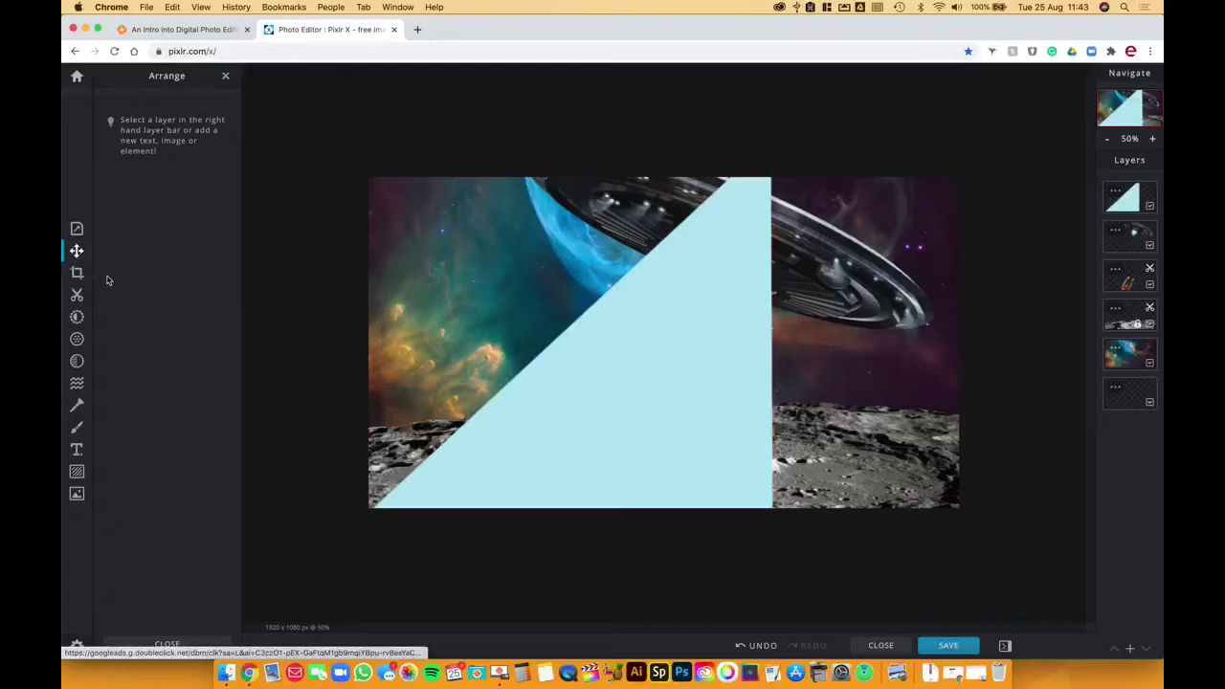
Step: Cut away the triangle's tip over the UFO with the Draw cutout in Remove mode, using a 167 px, 0% softness brush
left_click(76, 296)
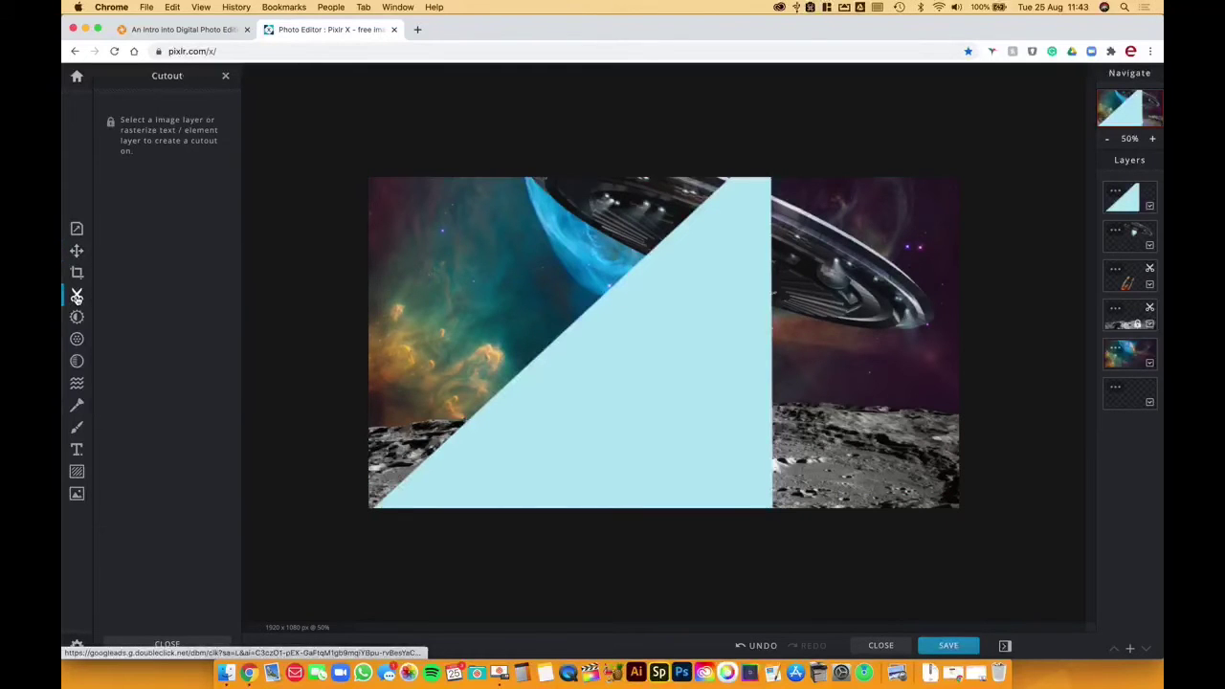
left_click(1123, 209)
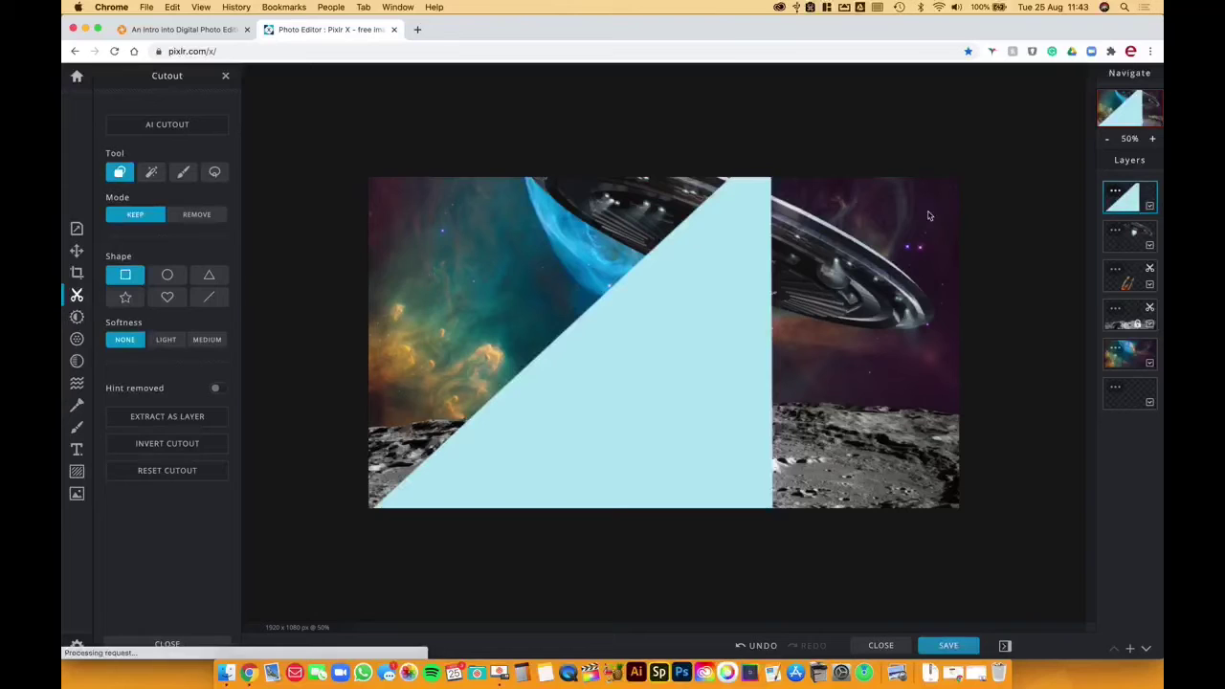
left_click(202, 218)
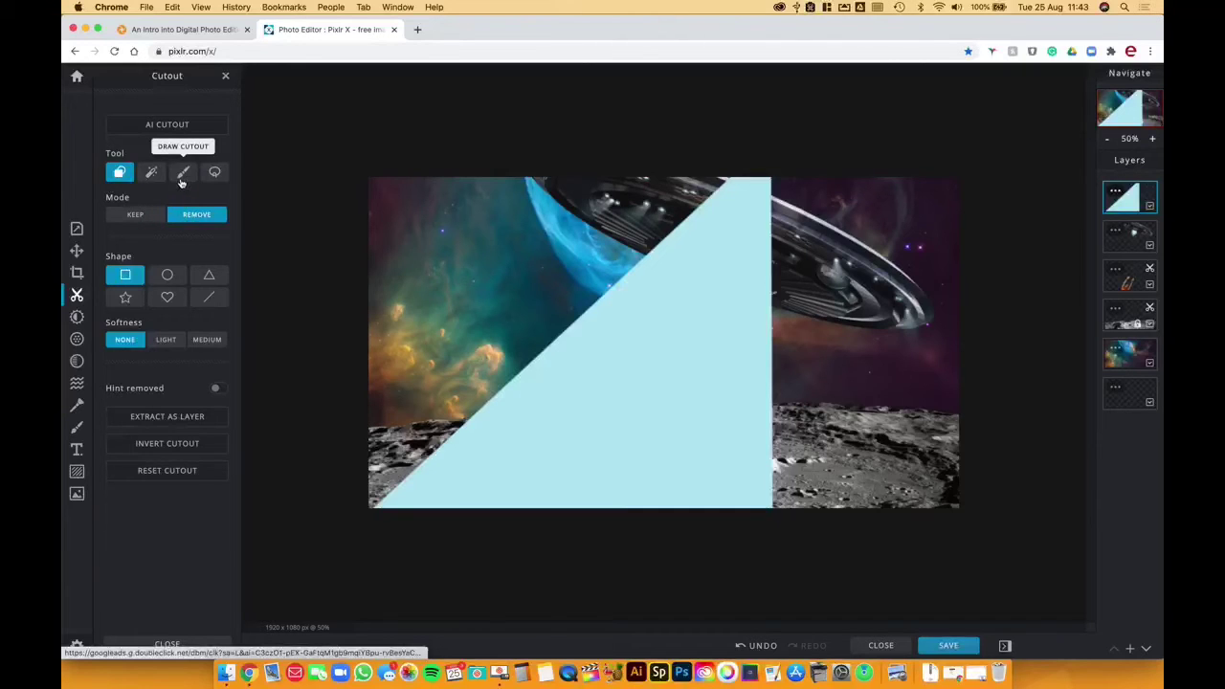
left_click(182, 178)
left_click_drag(112, 372, 148, 371)
mouse_move(784, 242)
left_mouse_down()
mouse_move(728, 208)
mouse_move(783, 218)
mouse_move(782, 203)
mouse_move(727, 190)
mouse_move(716, 218)
mouse_move(774, 237)
mouse_move(681, 215)
mouse_move(746, 240)
mouse_move(669, 227)
mouse_move(792, 281)
mouse_move(664, 226)
left_mouse_up()
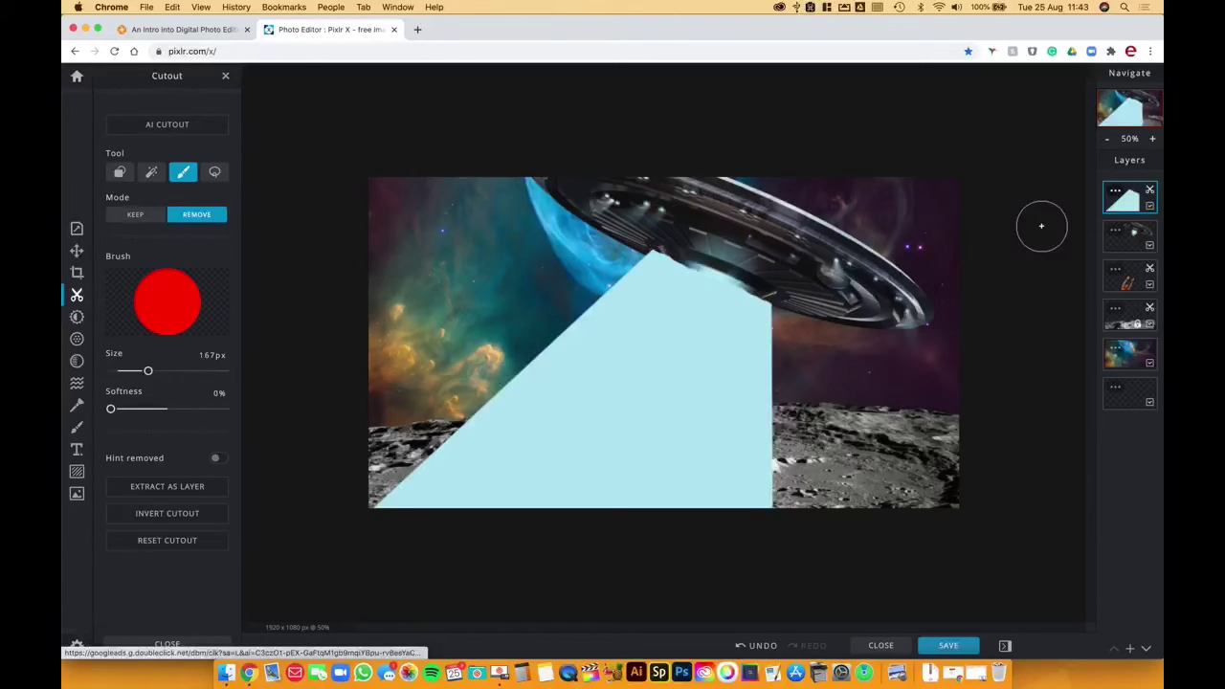
Step: Soften the triangle's upper edge along the UFO's underside with a 70 px, 60% softness Remove cutout brush
left_click(1153, 139)
left_click(1152, 139)
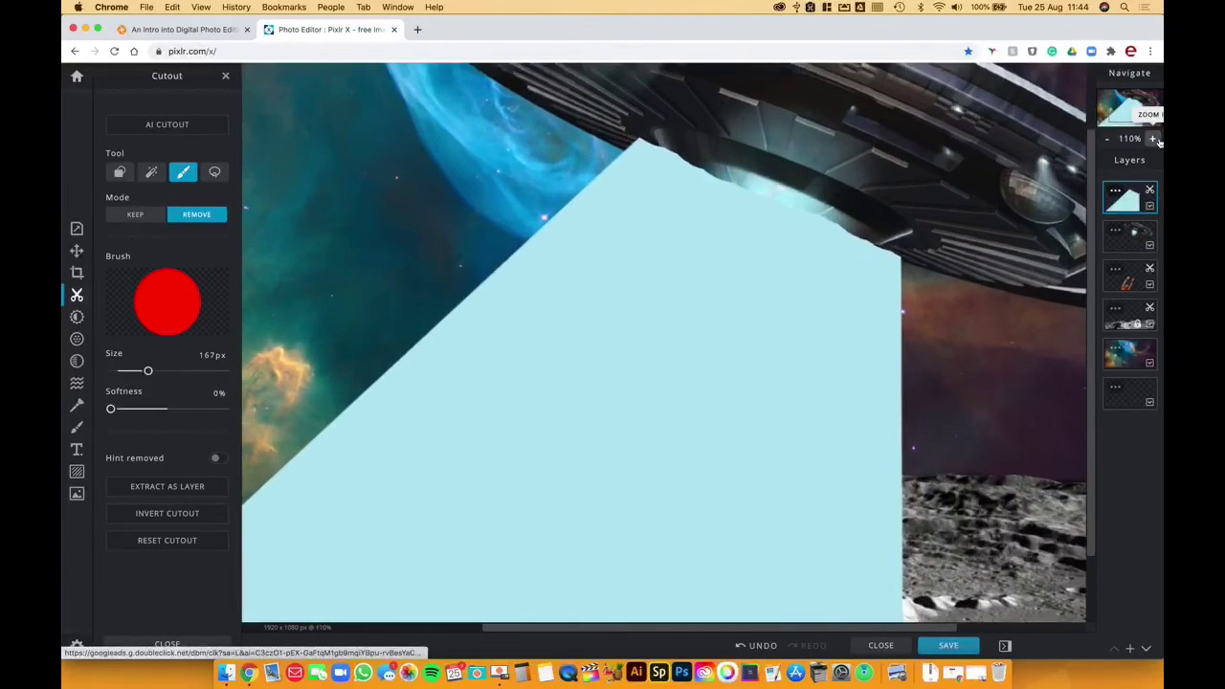
scroll(1090, 175, "up", 2)
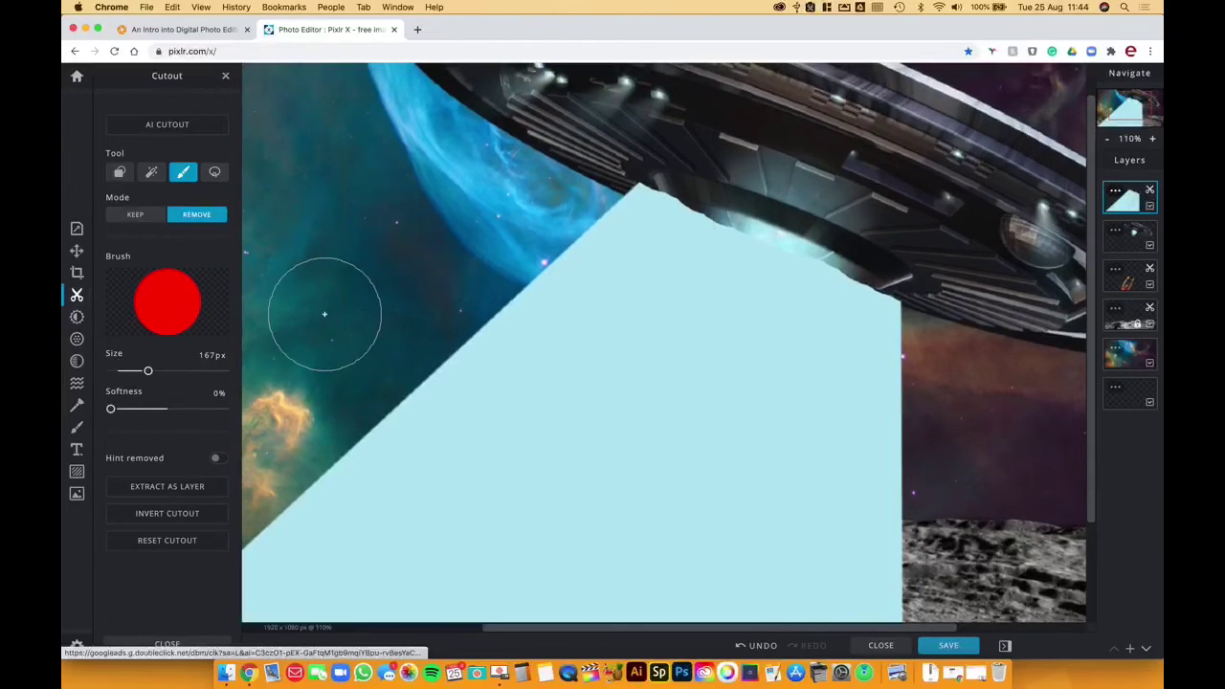
mouse_move(147, 370)
left_mouse_down()
mouse_move(125, 371)
mouse_move(134, 410)
mouse_move(178, 410)
left_mouse_up()
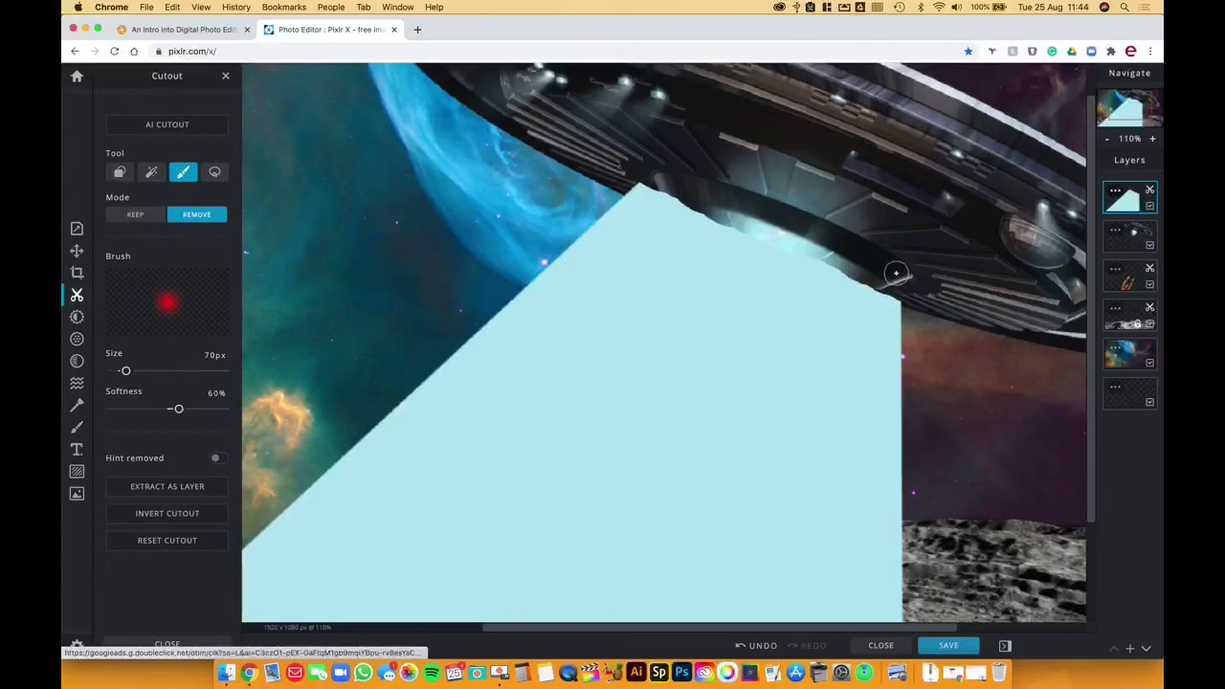
mouse_move(896, 273)
left_mouse_down()
mouse_move(789, 252)
mouse_move(642, 174)
mouse_move(652, 177)
mouse_move(626, 181)
mouse_move(687, 181)
mouse_move(636, 187)
mouse_move(907, 297)
mouse_move(866, 269)
mouse_move(874, 280)
mouse_move(753, 246)
mouse_move(673, 192)
left_mouse_up()
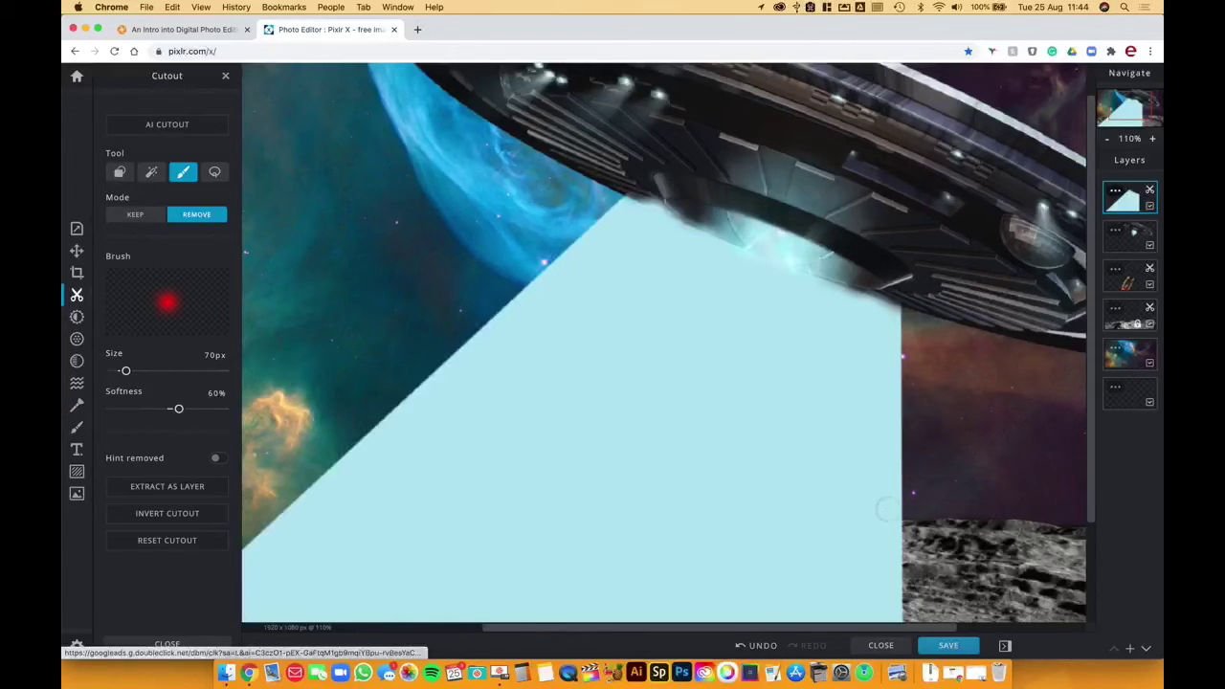
Step: Undo the most recent soft cutout strokes along the light beam's upper edge
left_click(758, 646)
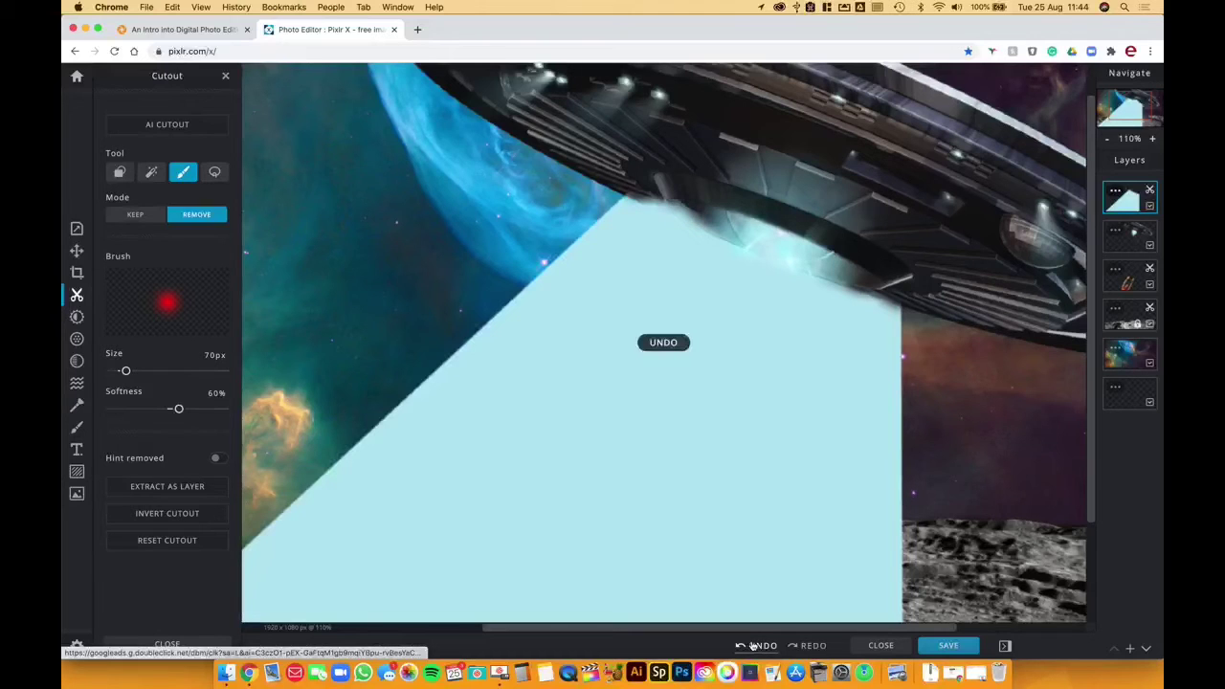
left_click(756, 646)
left_click(755, 646)
left_click(756, 646)
left_click(755, 646)
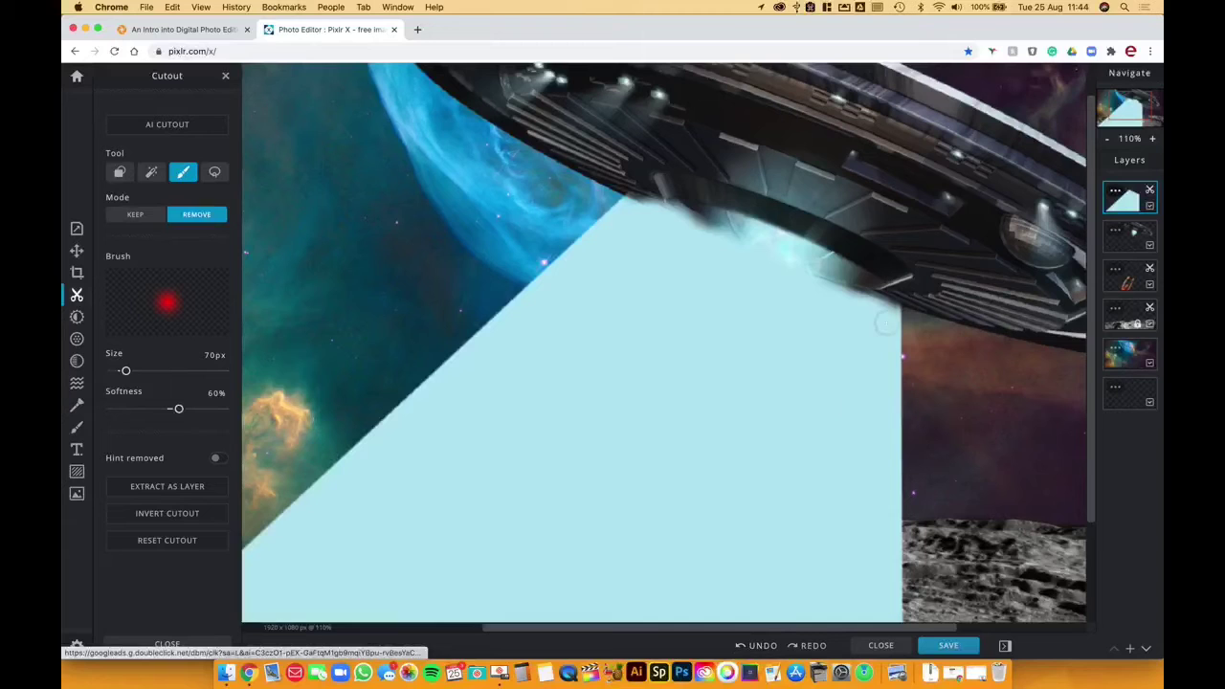
Step: Touch up the light beam's upper edge beneath the UFO with a 70 px, 60% softness Draw cutout brush in Keep mode
left_click(153, 216)
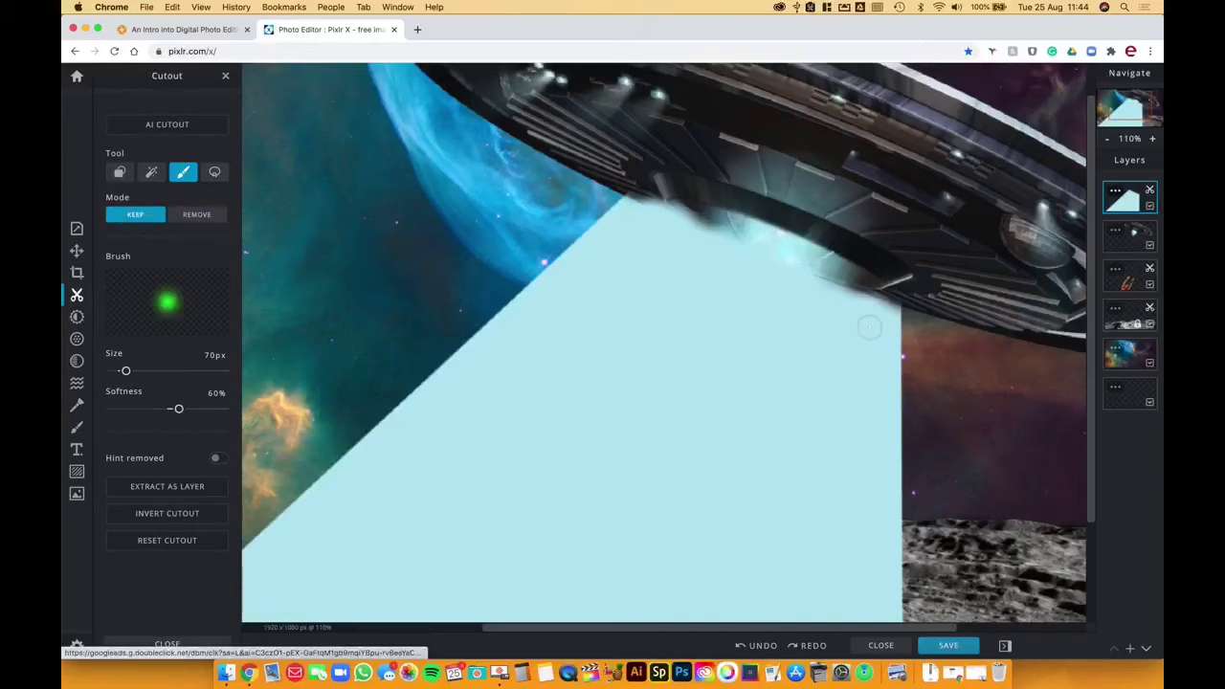
mouse_move(846, 302)
left_mouse_down()
mouse_move(856, 296)
mouse_move(833, 292)
left_mouse_up()
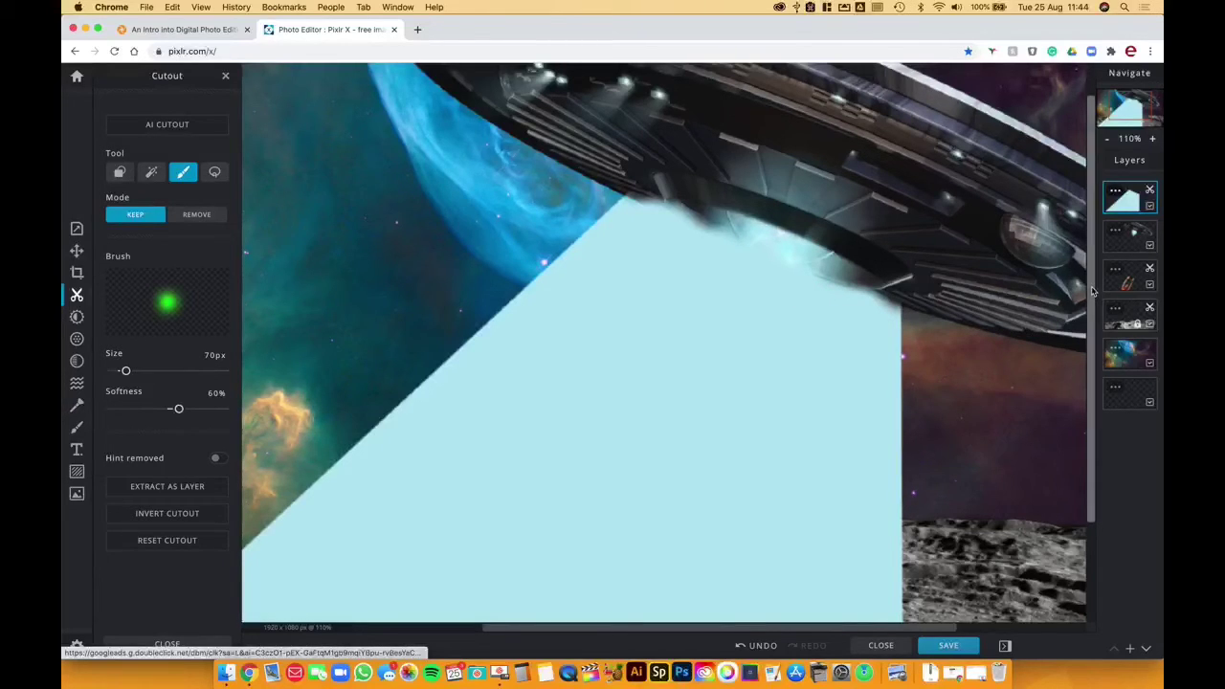
left_click_drag(1093, 293, 1092, 269)
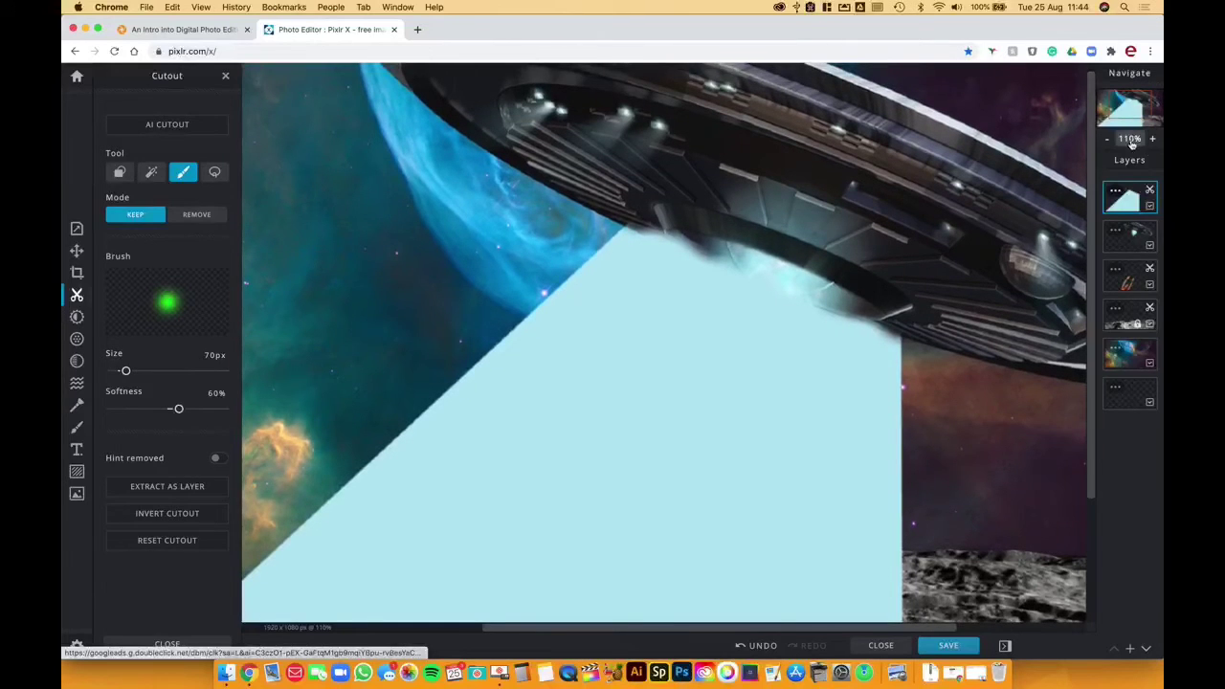
left_click(1129, 139)
left_click(1130, 169)
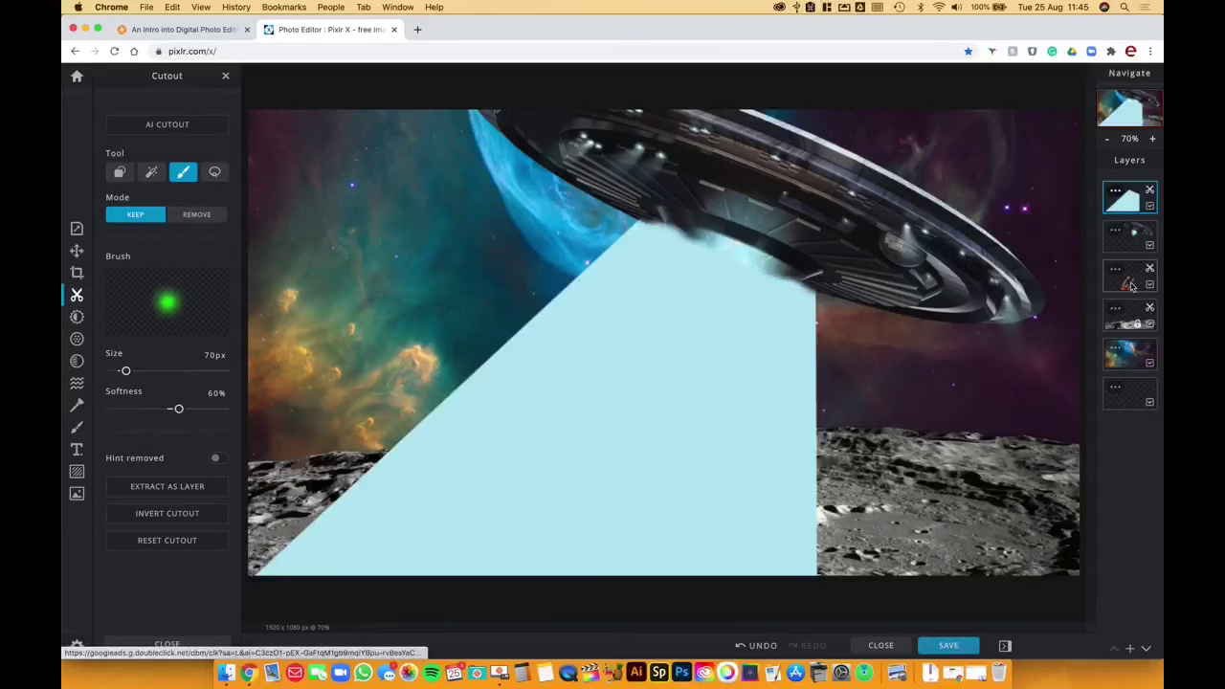
Step: Try the man's layer above the light beam layer, and return it to its place below the UFO layer
left_click_drag(1131, 286, 1134, 195)
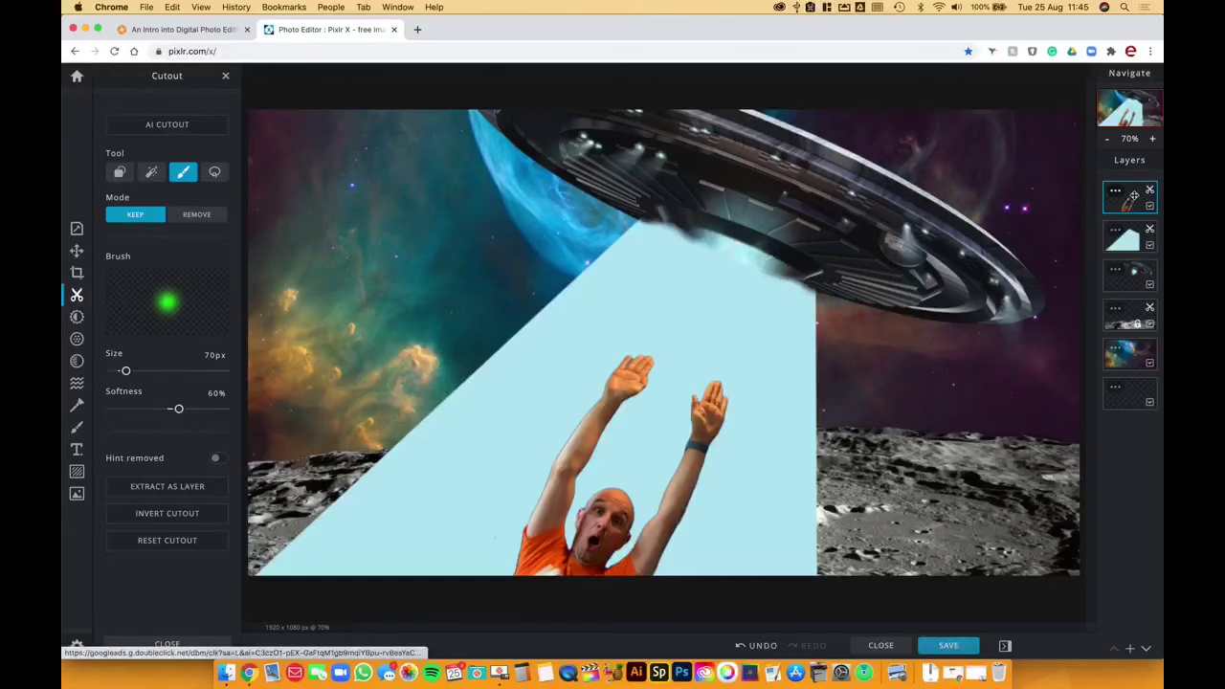
left_click_drag(1132, 203, 1137, 278)
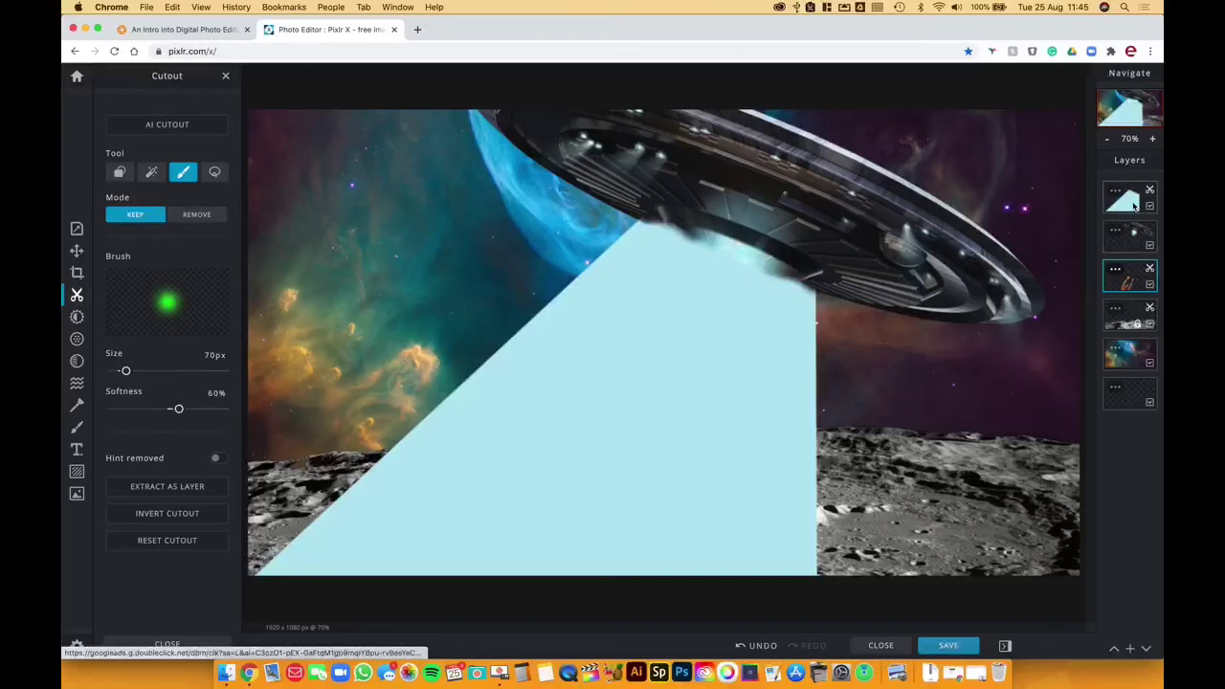
Step: Try the Screen and Overlay blend modes on the light beam layer, and settle on Soft-light
left_click(1132, 202)
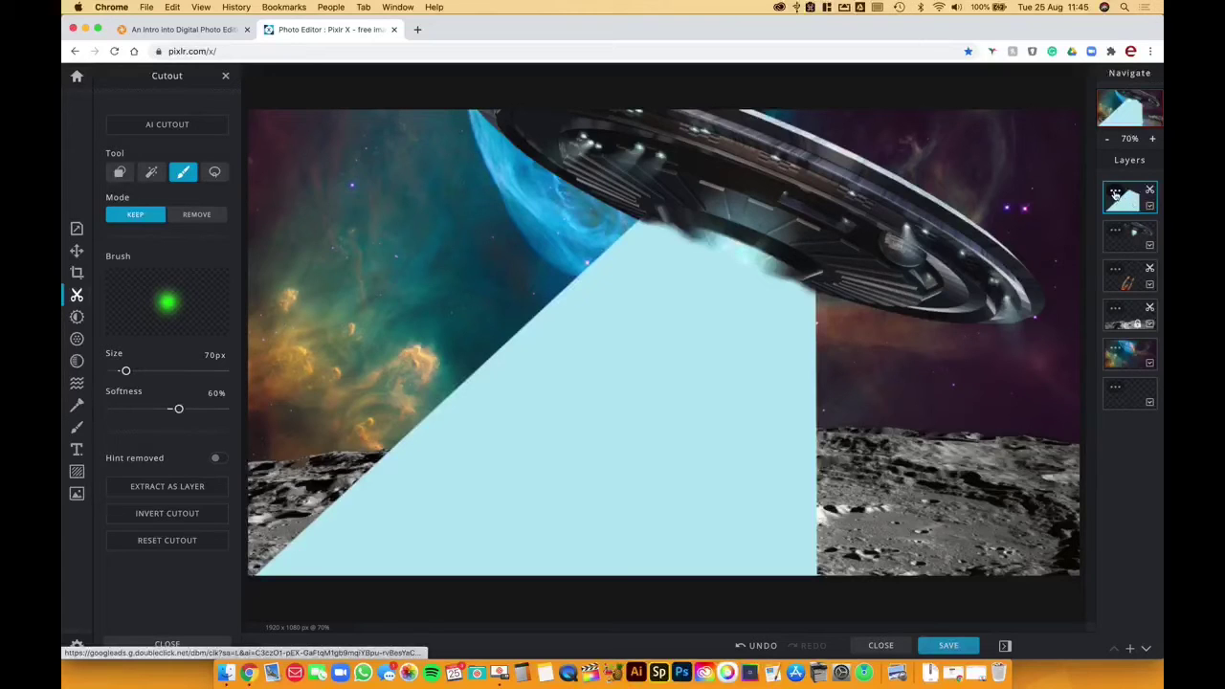
left_click(1116, 195)
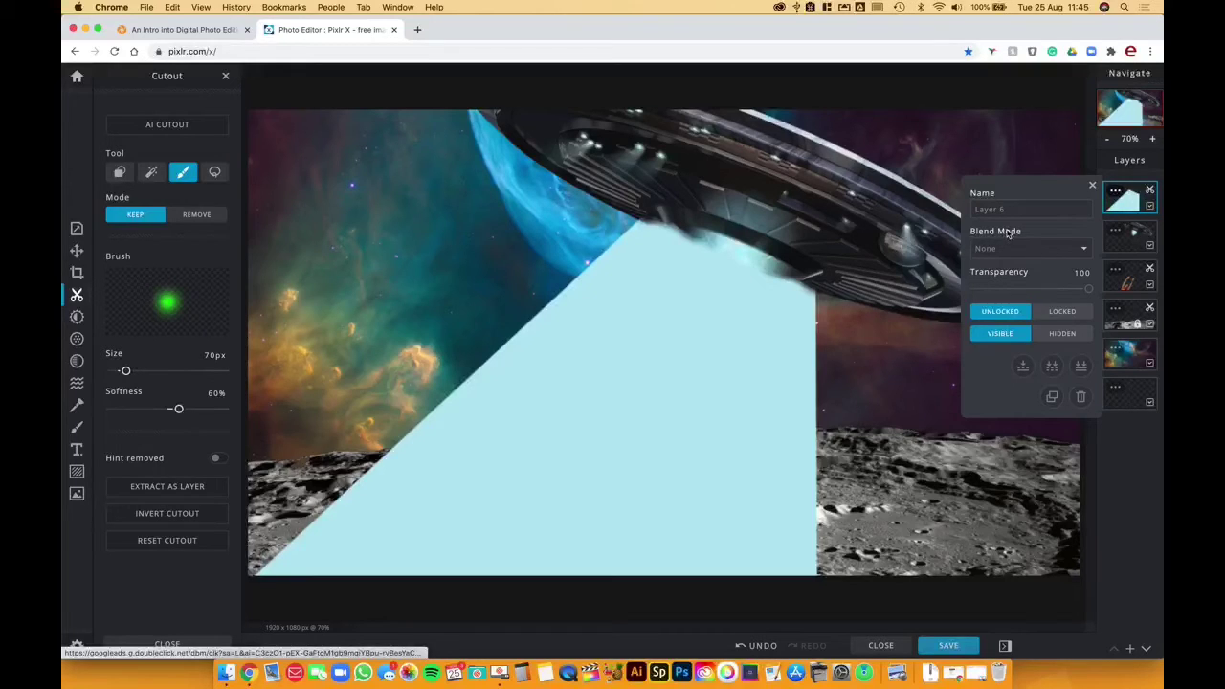
left_click(1083, 248)
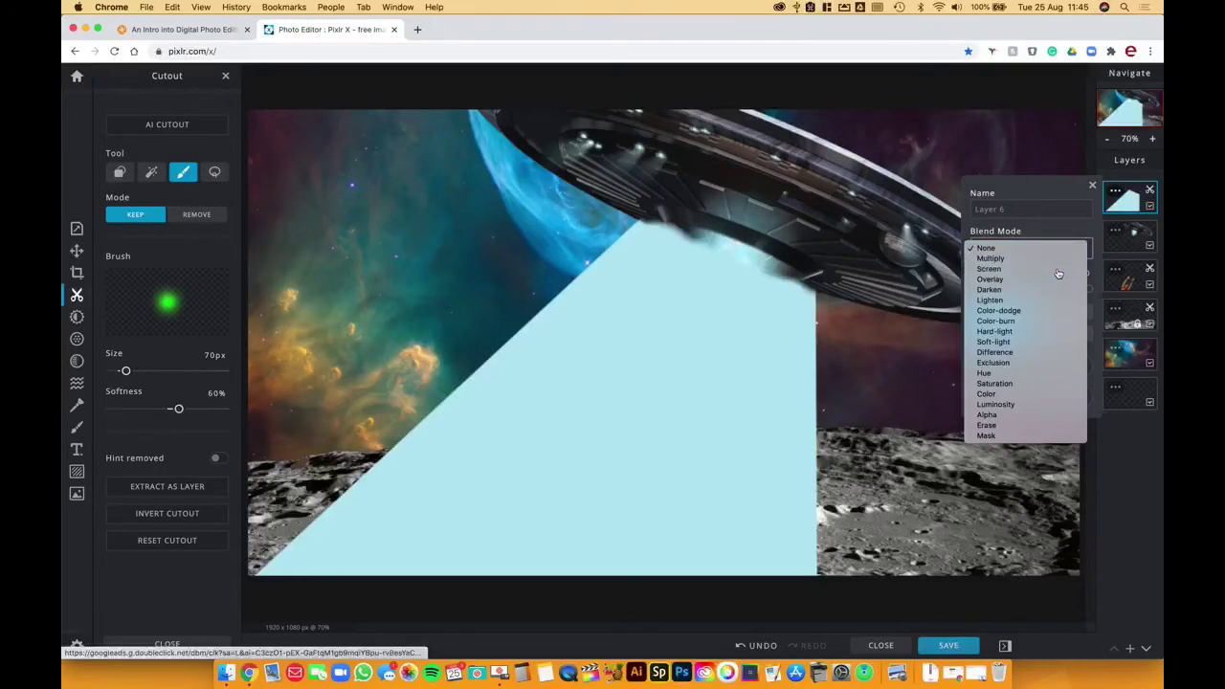
left_click(1079, 269)
left_click(1080, 252)
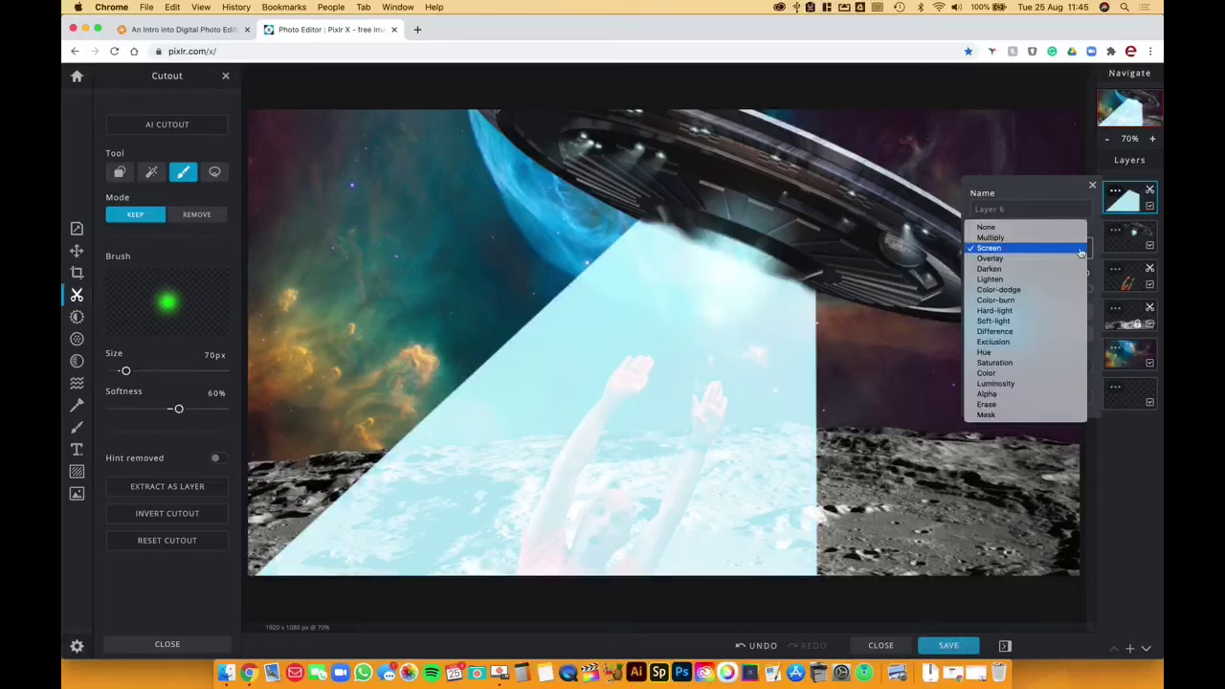
left_click(1075, 259)
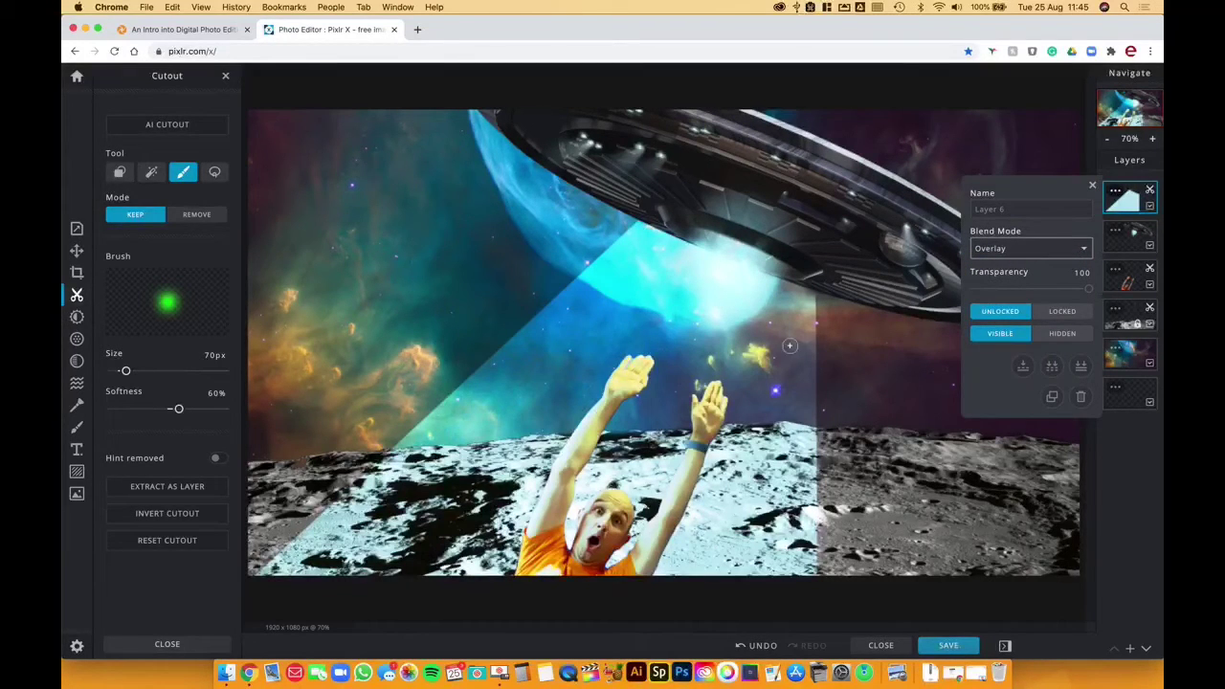
left_click(1084, 249)
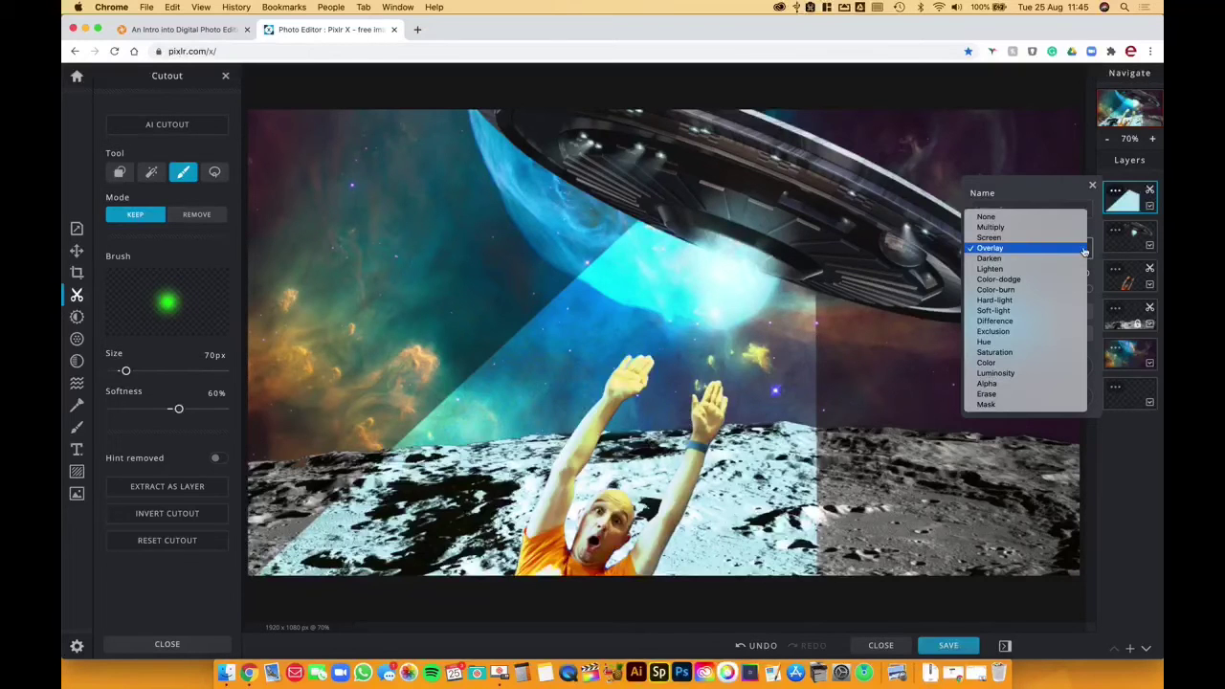
left_click(1037, 311)
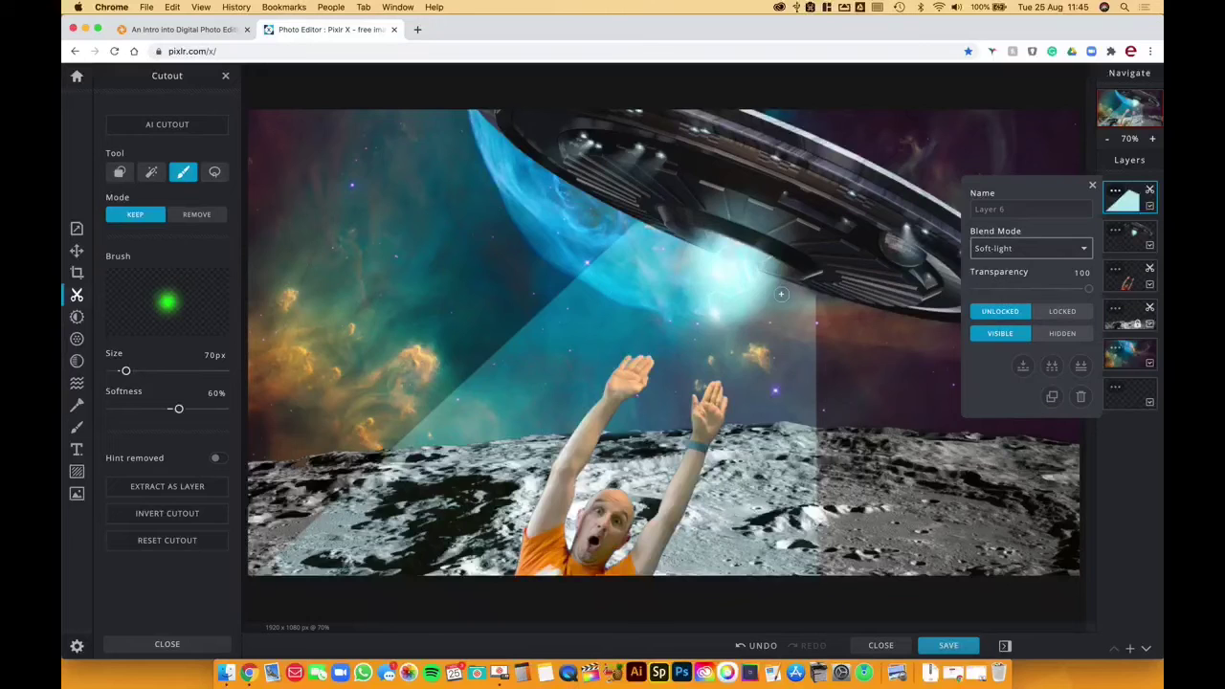
left_click(1091, 186)
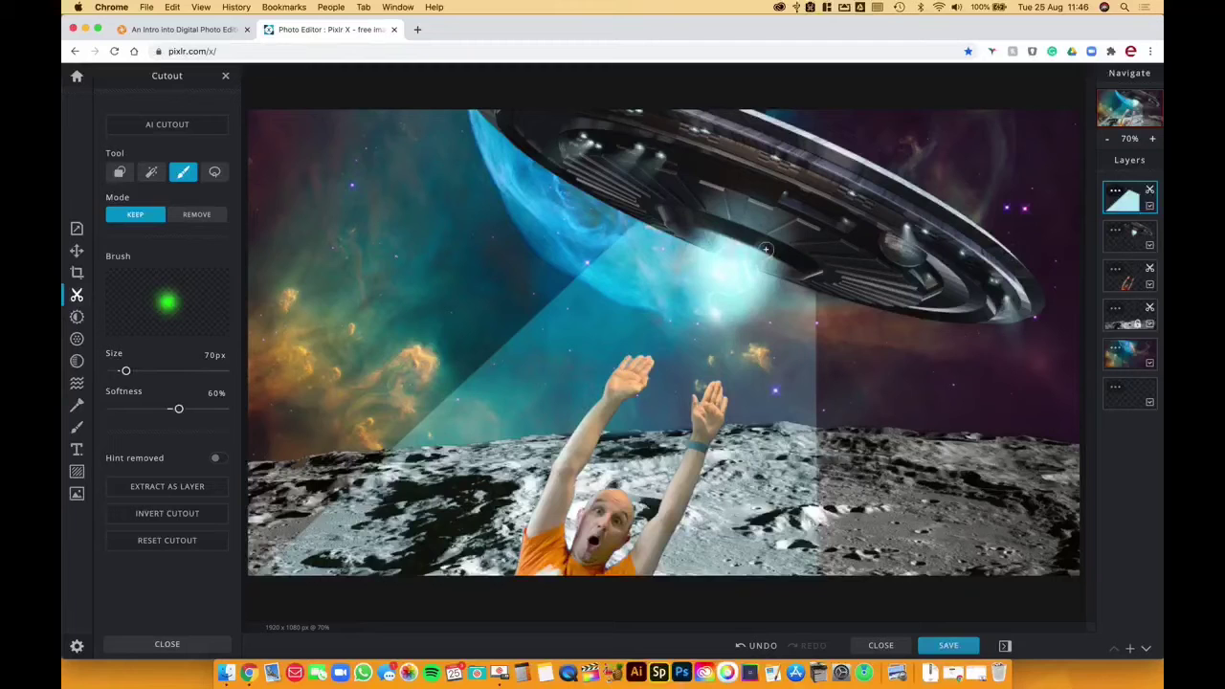
Step: Scale the light beam down to about 1258 × 1704 px, nudge it to about left 69, top -96, and deselect it
left_click(77, 250)
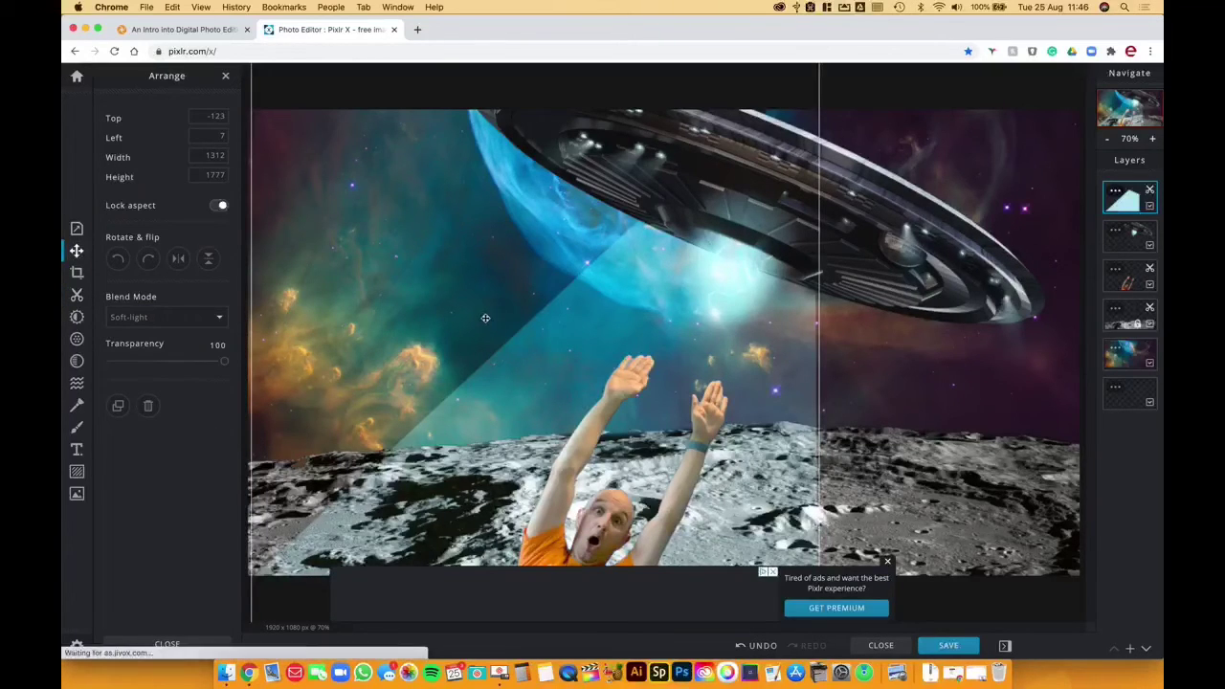
left_click(1105, 139)
left_click(1106, 140)
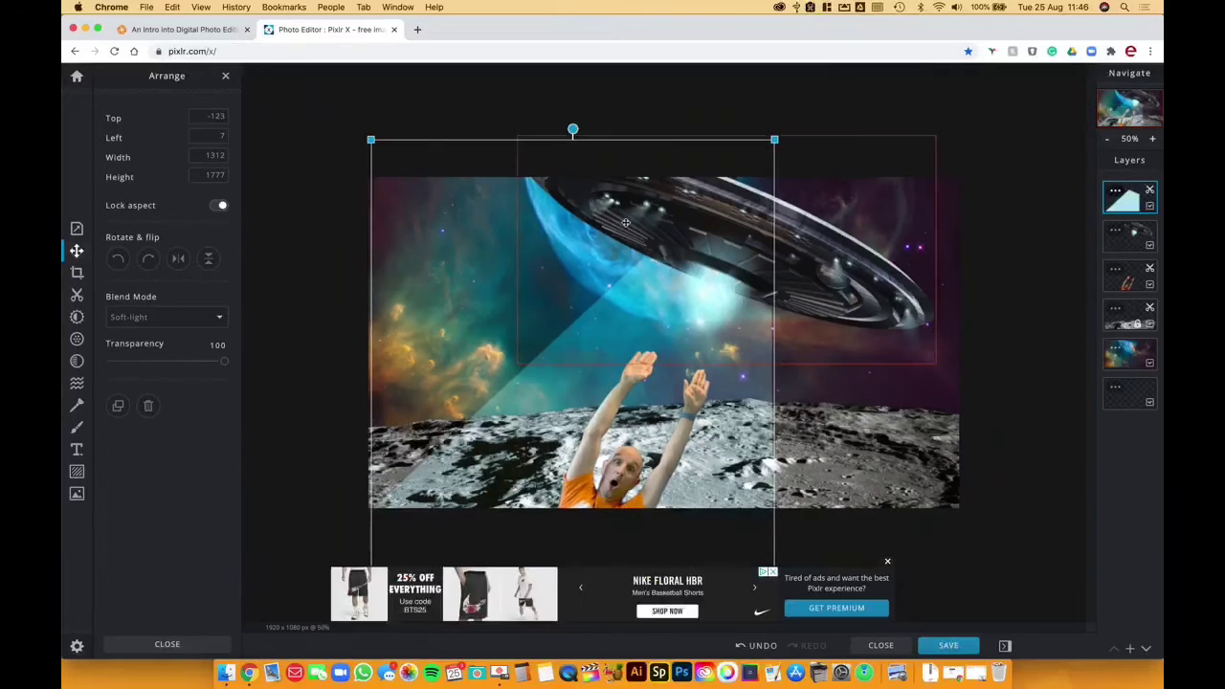
left_click_drag(370, 140, 388, 152)
left_click_drag(669, 329, 670, 327)
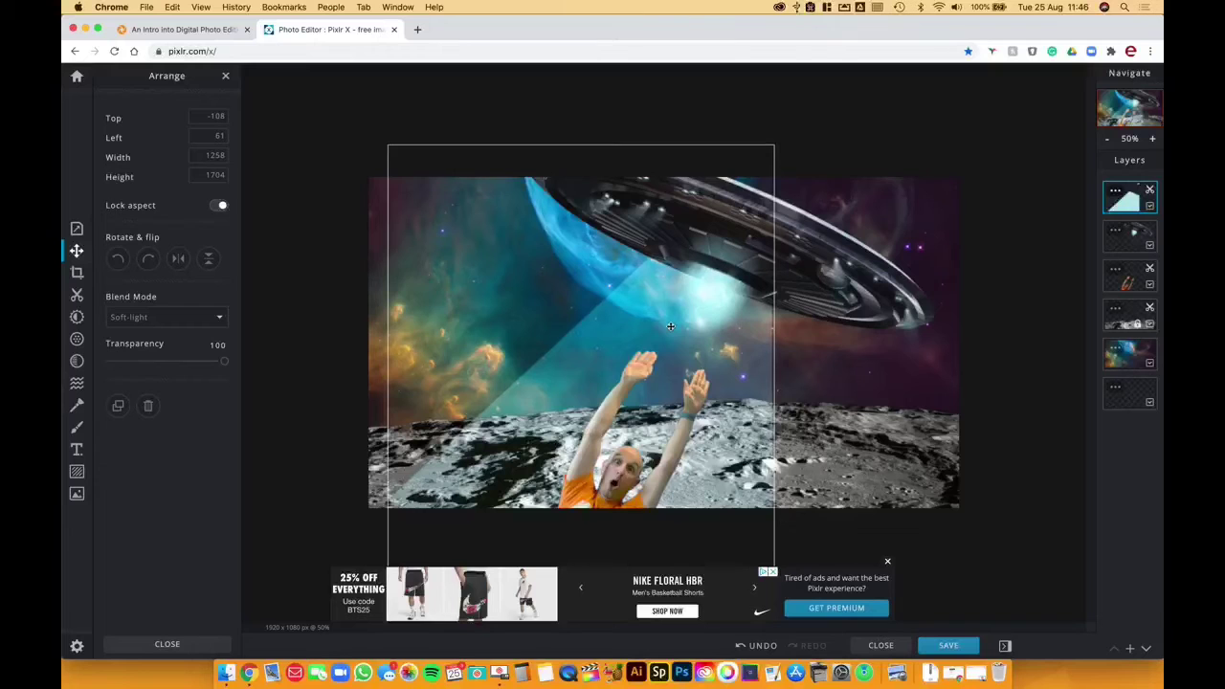
left_click(996, 216)
left_click_drag(580, 383, 586, 386)
left_click(986, 414)
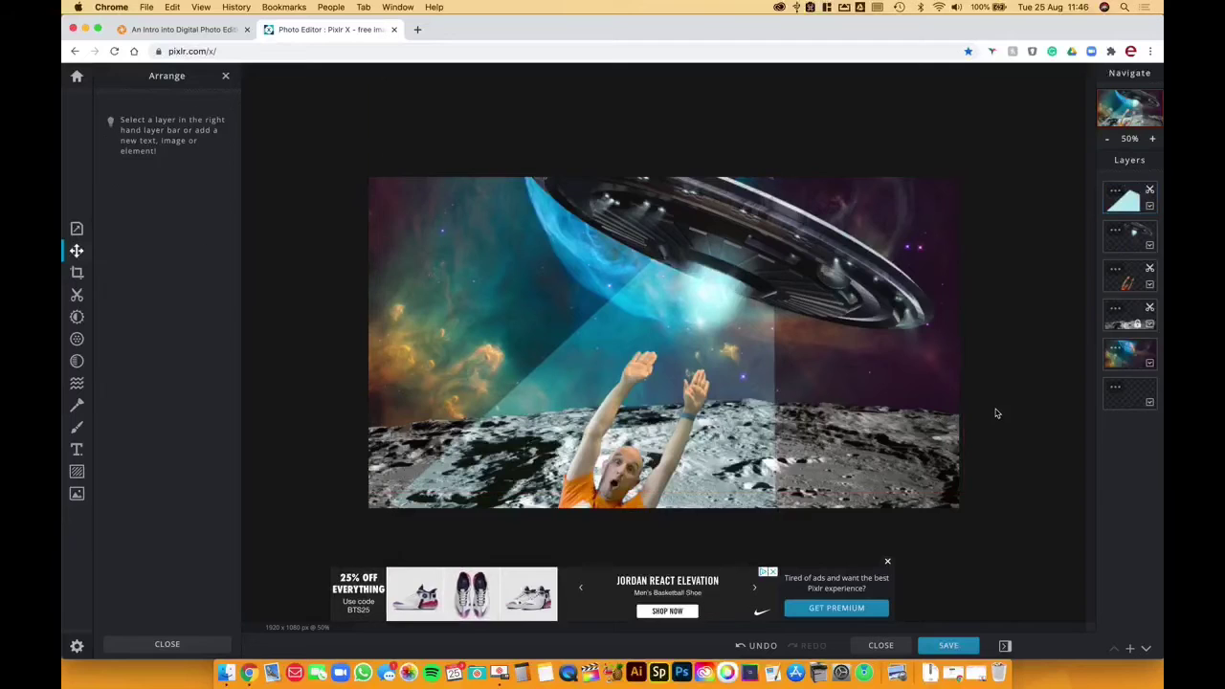
left_click(888, 563)
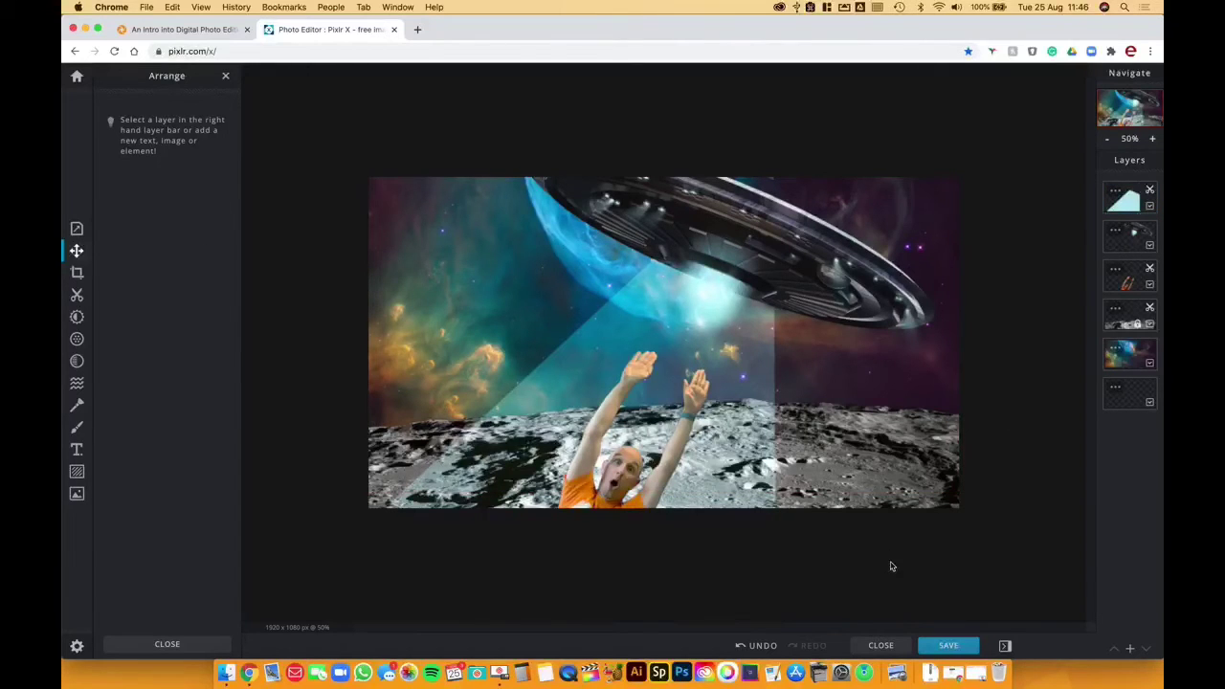
Step: Examine the whole composite and its man, UFO and light beam layers one by one, leaving no layer selected
left_click(1127, 138)
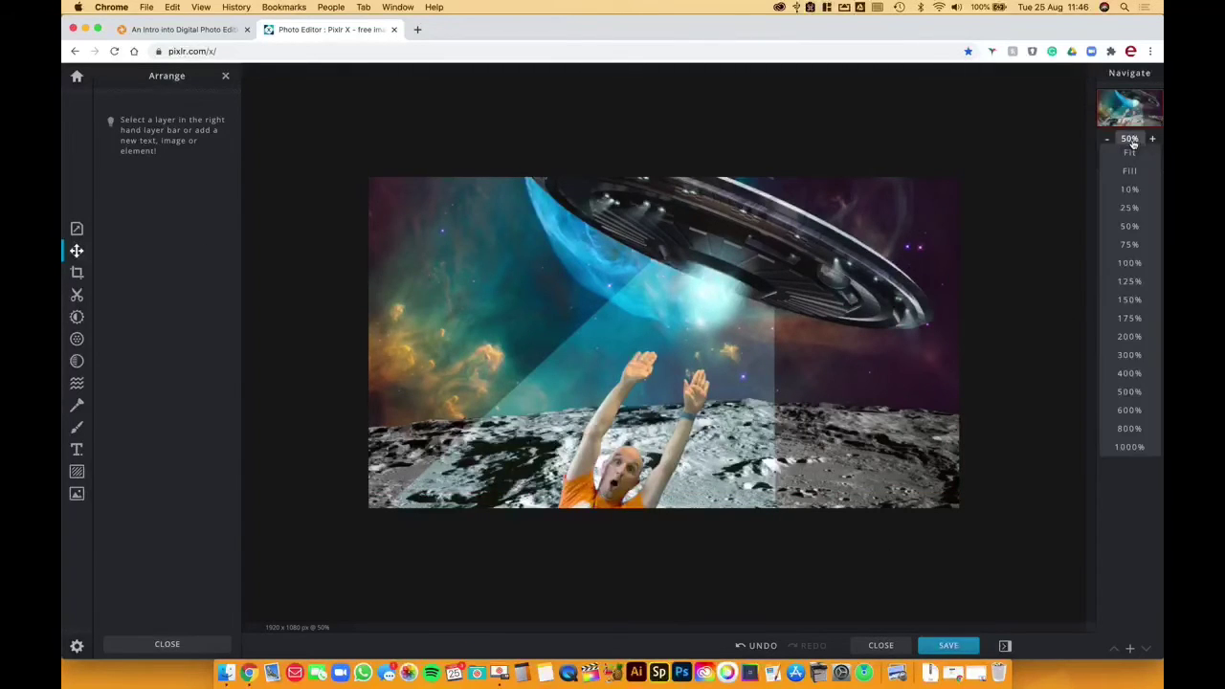
left_click(1131, 171)
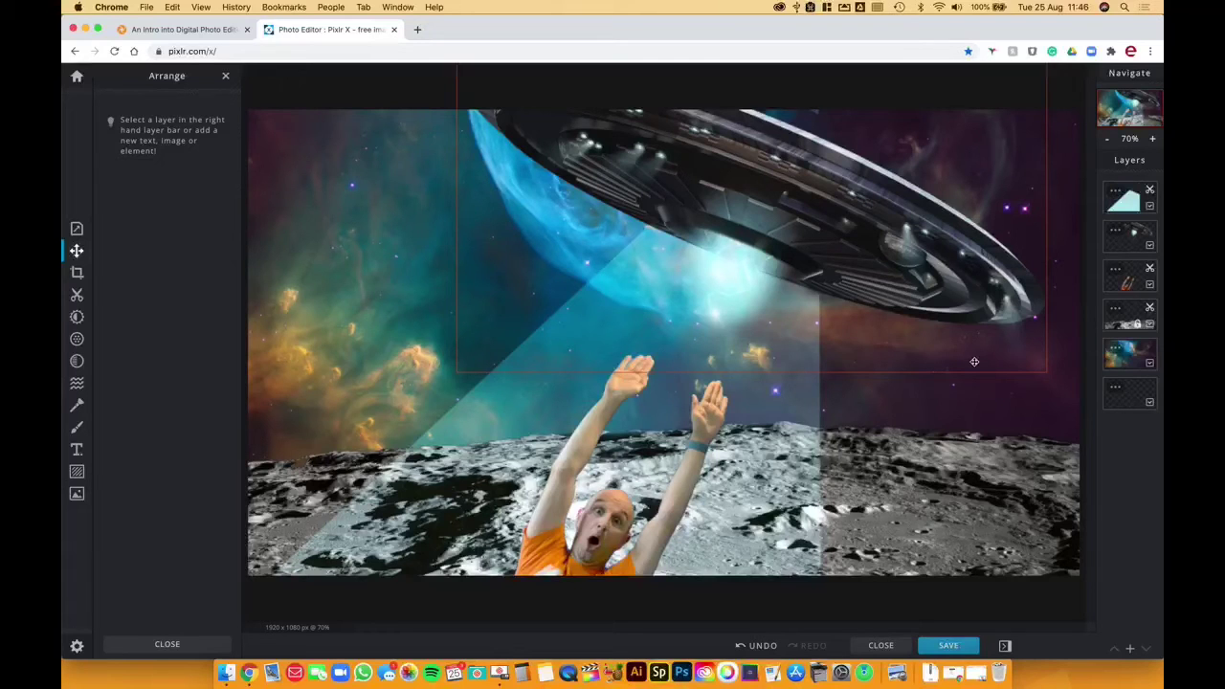
left_click(1130, 357)
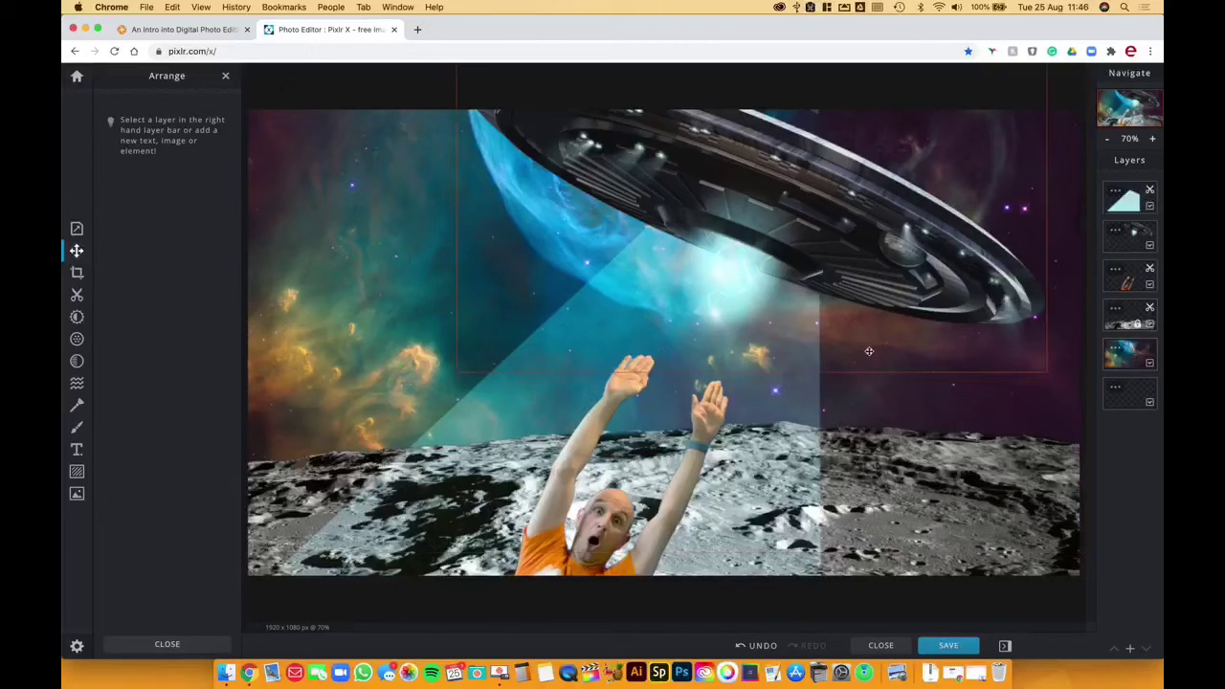
left_click(1108, 139)
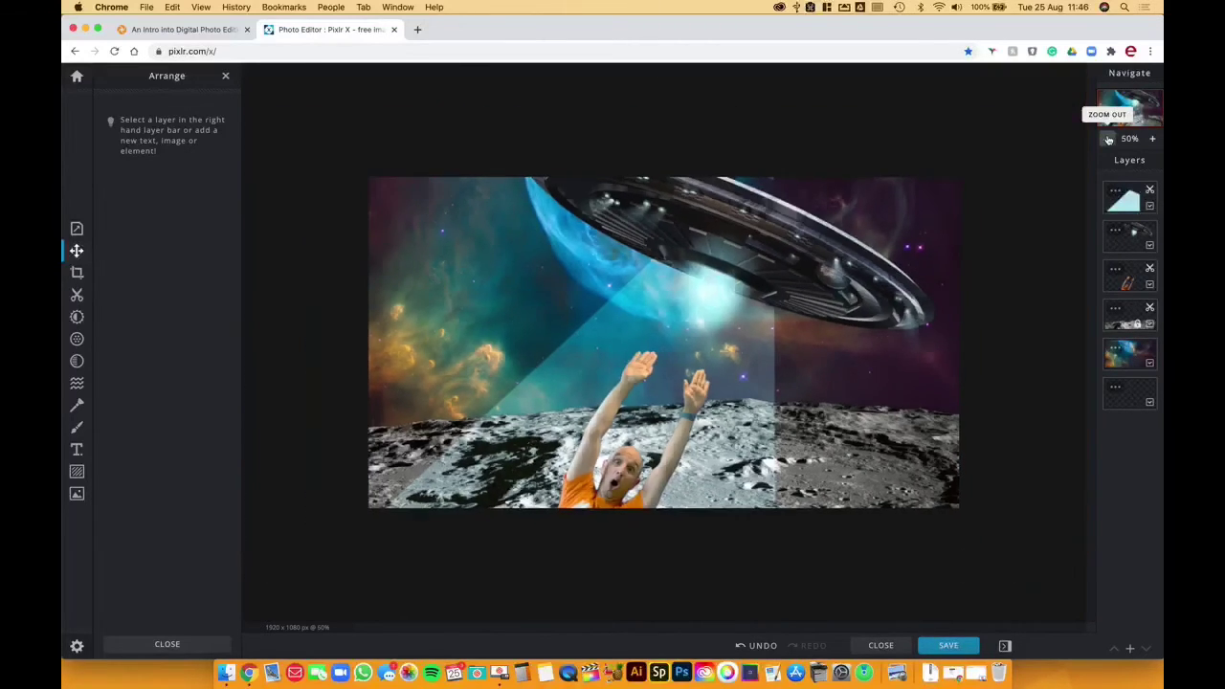
left_click(1131, 280)
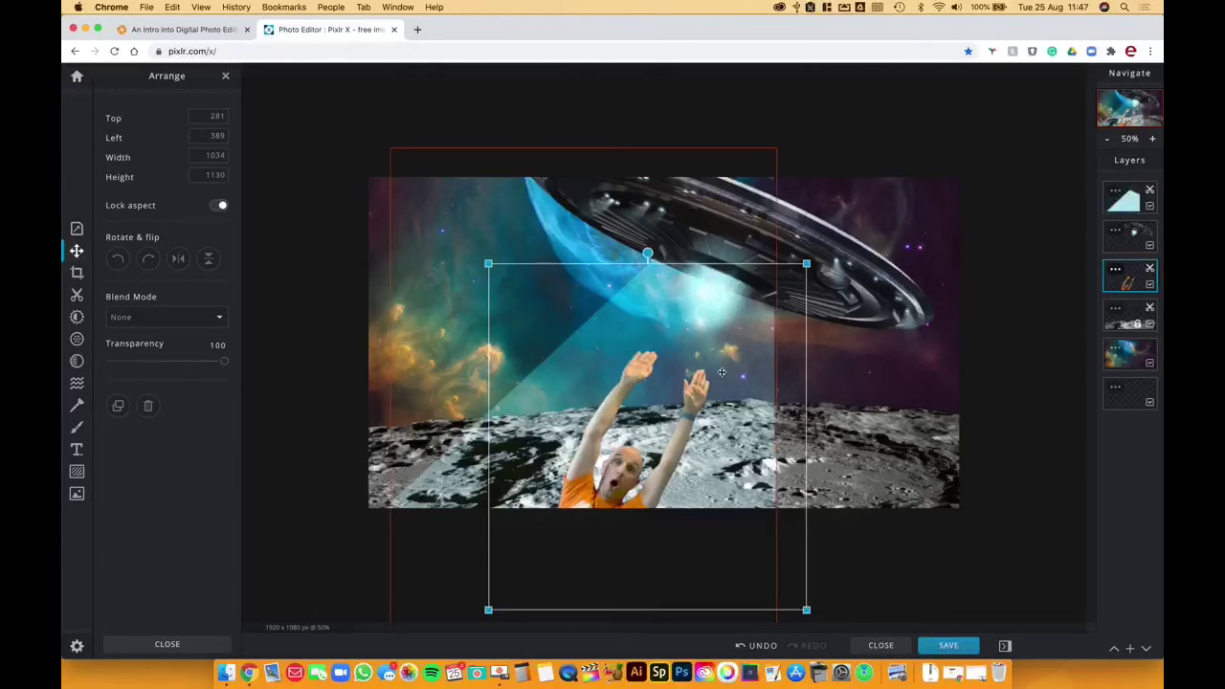
left_click(1137, 244)
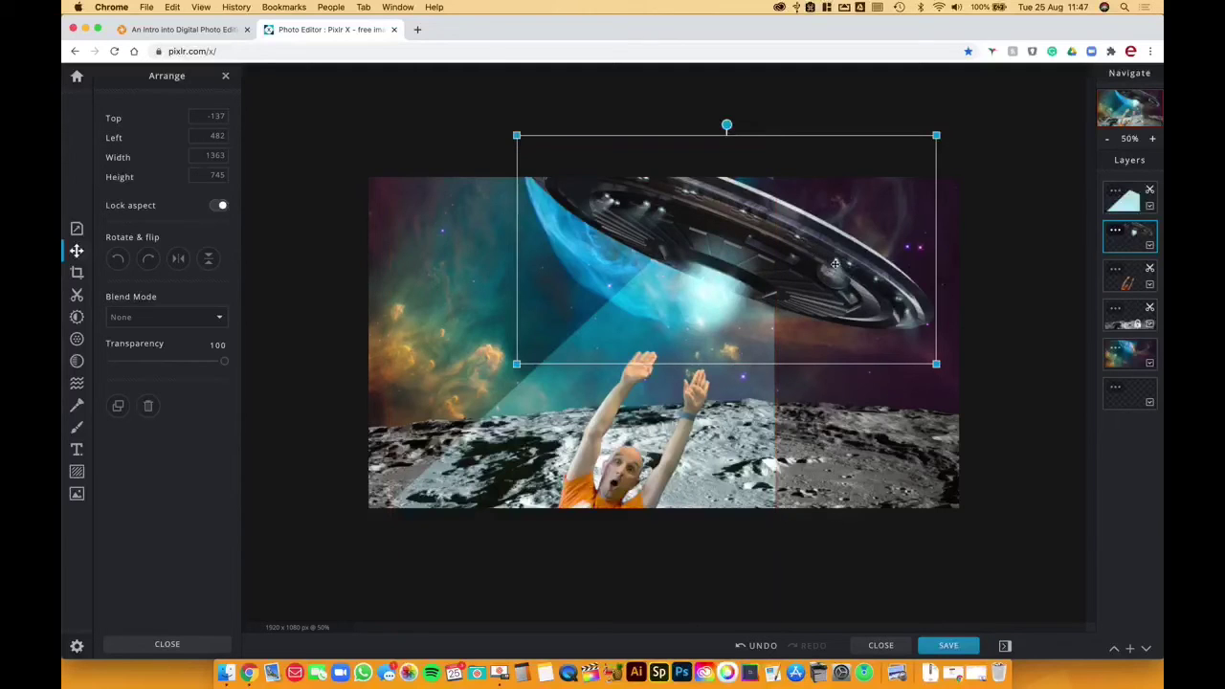
left_click(1119, 204)
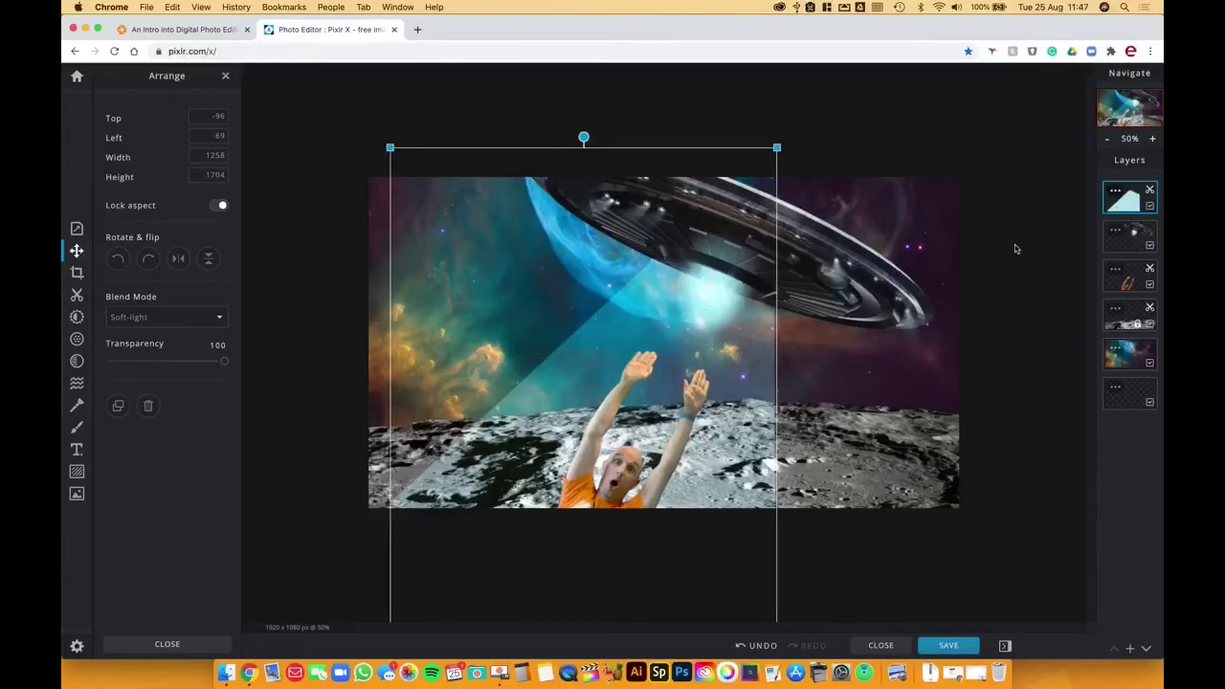
left_click(1011, 277)
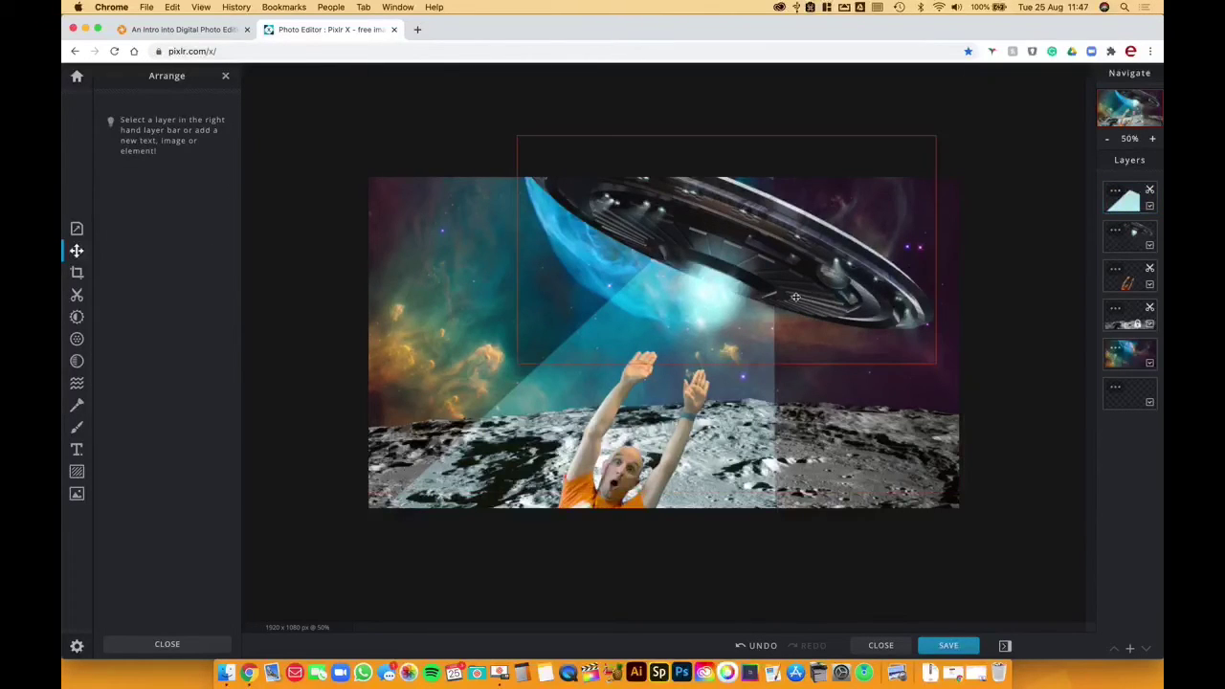
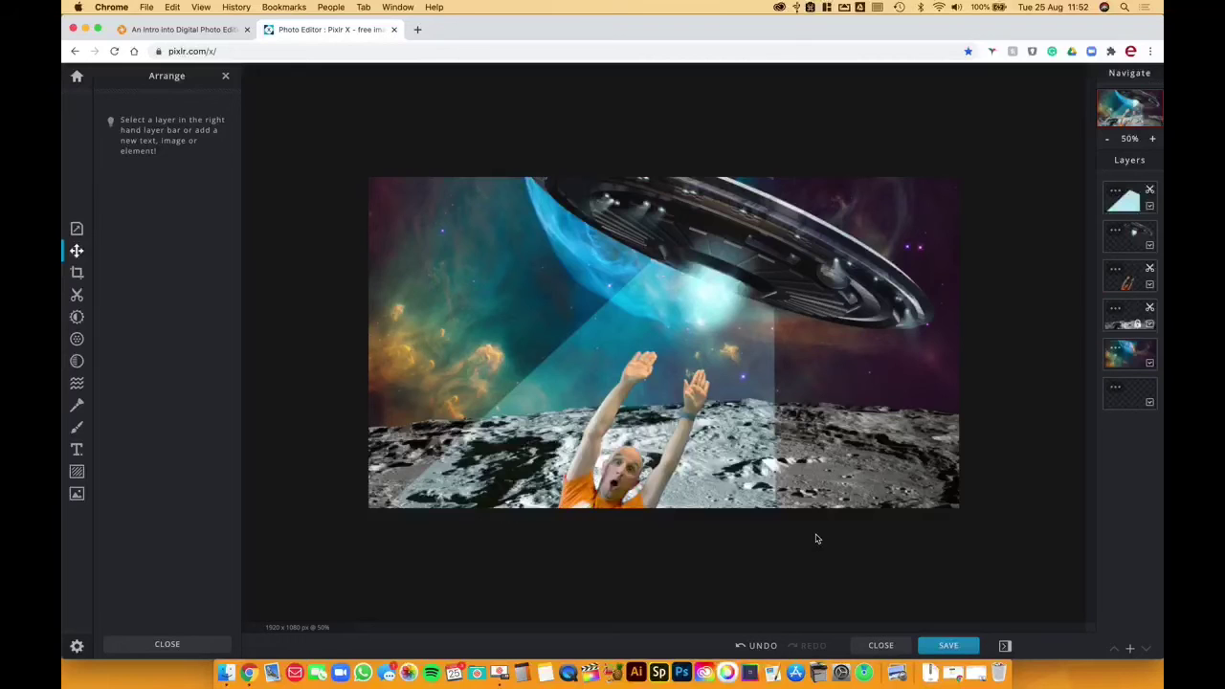
Step: Open the image's save options with the file name Moon Landing and the JPG file type
left_click(947, 648)
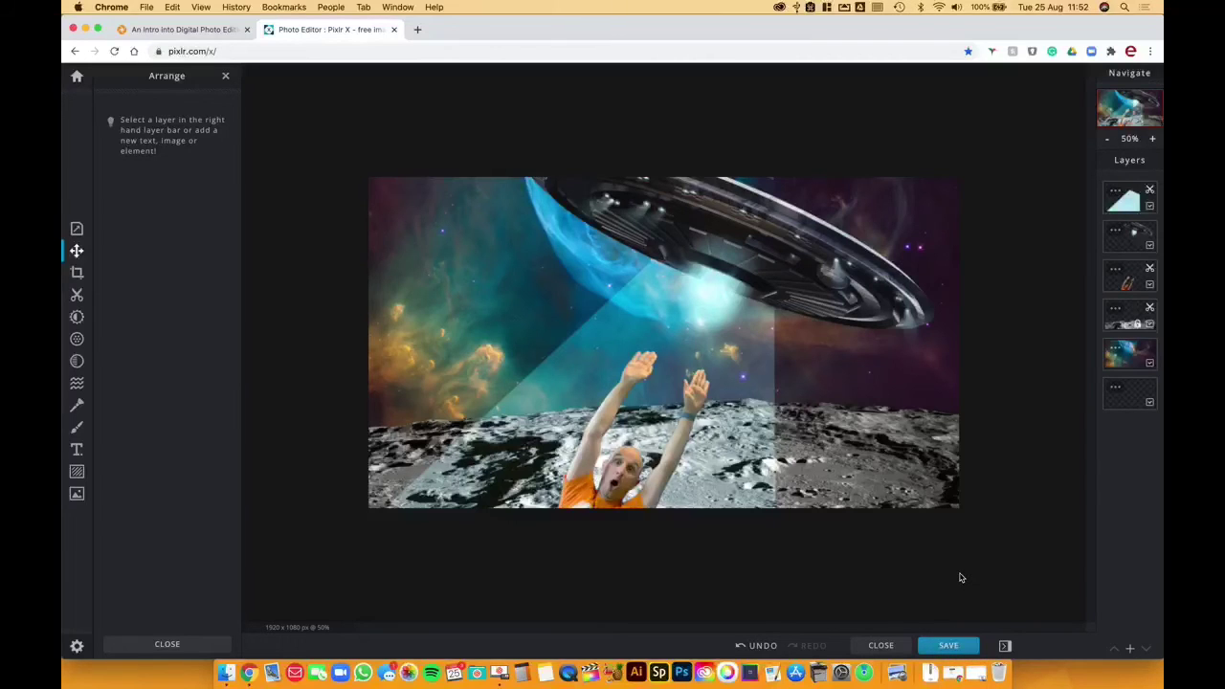
left_click(947, 646)
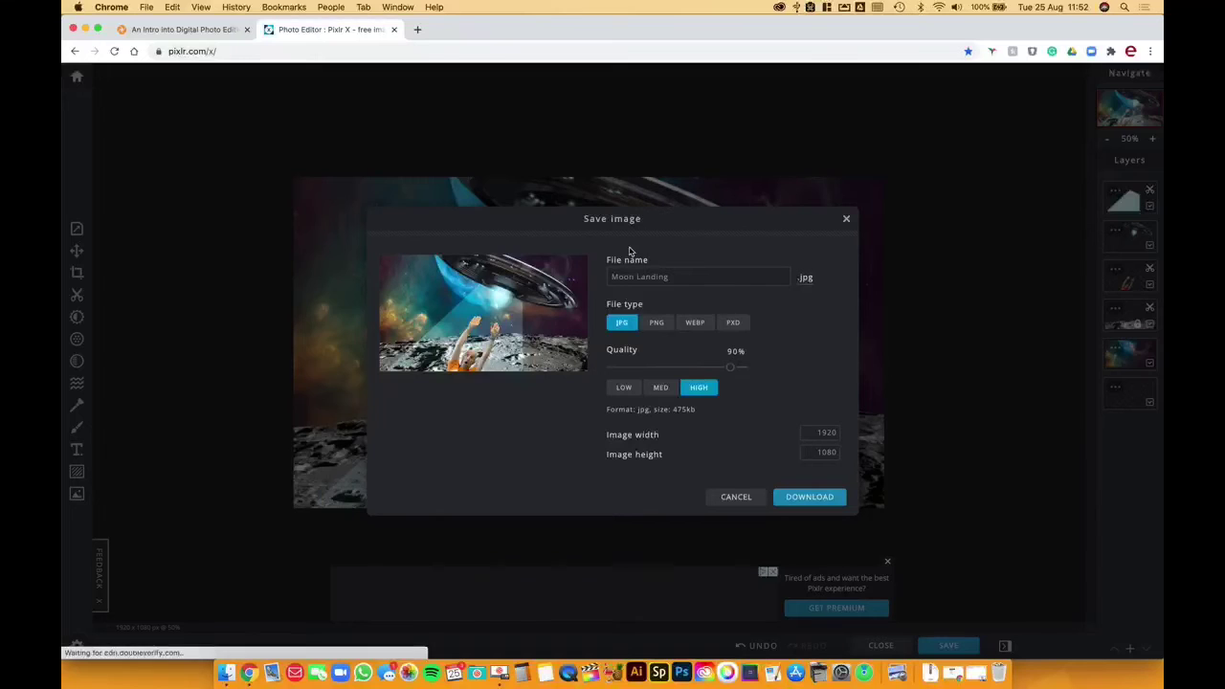
left_click(621, 277)
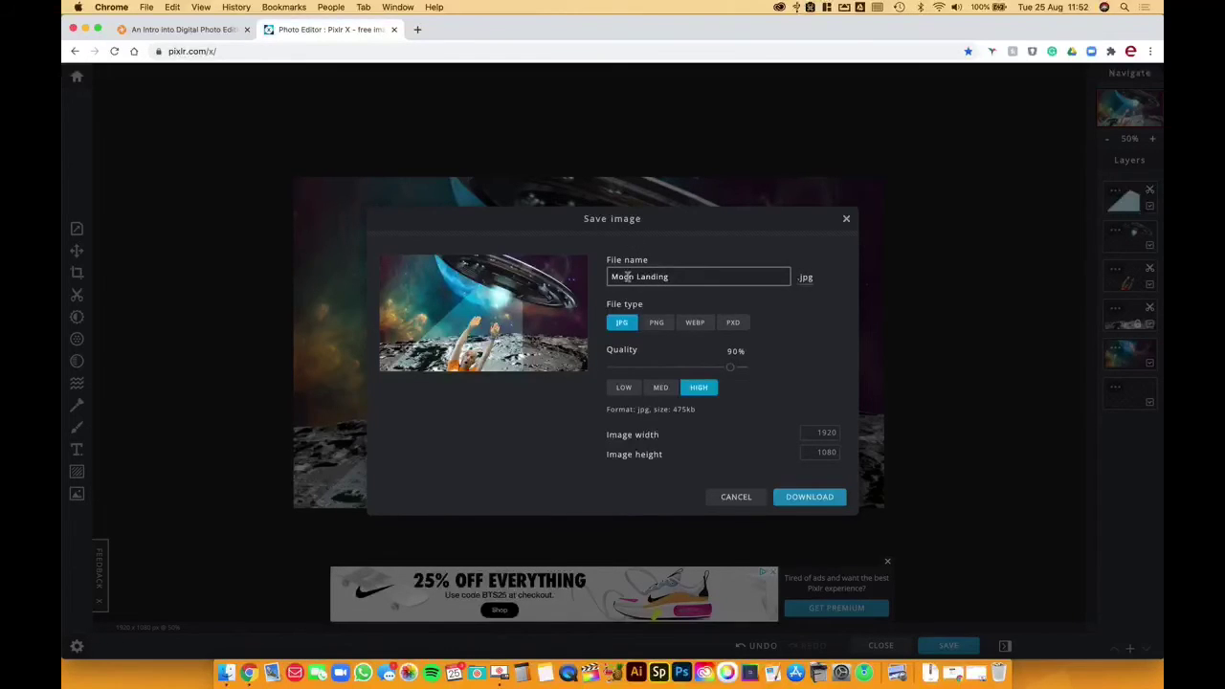
left_click(676, 276)
left_click(623, 326)
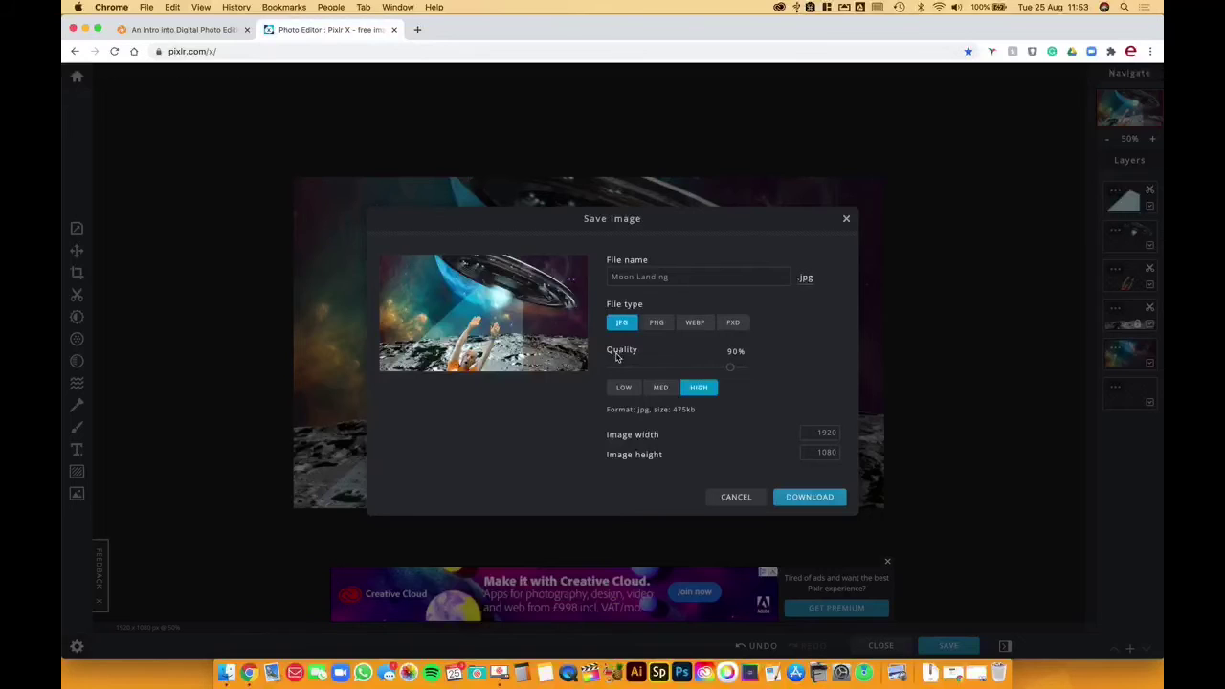
Step: Compare the file sizes of the Low, Med and High JPG quality presets, finishing on High at 90%
left_click(659, 388)
left_click(623, 389)
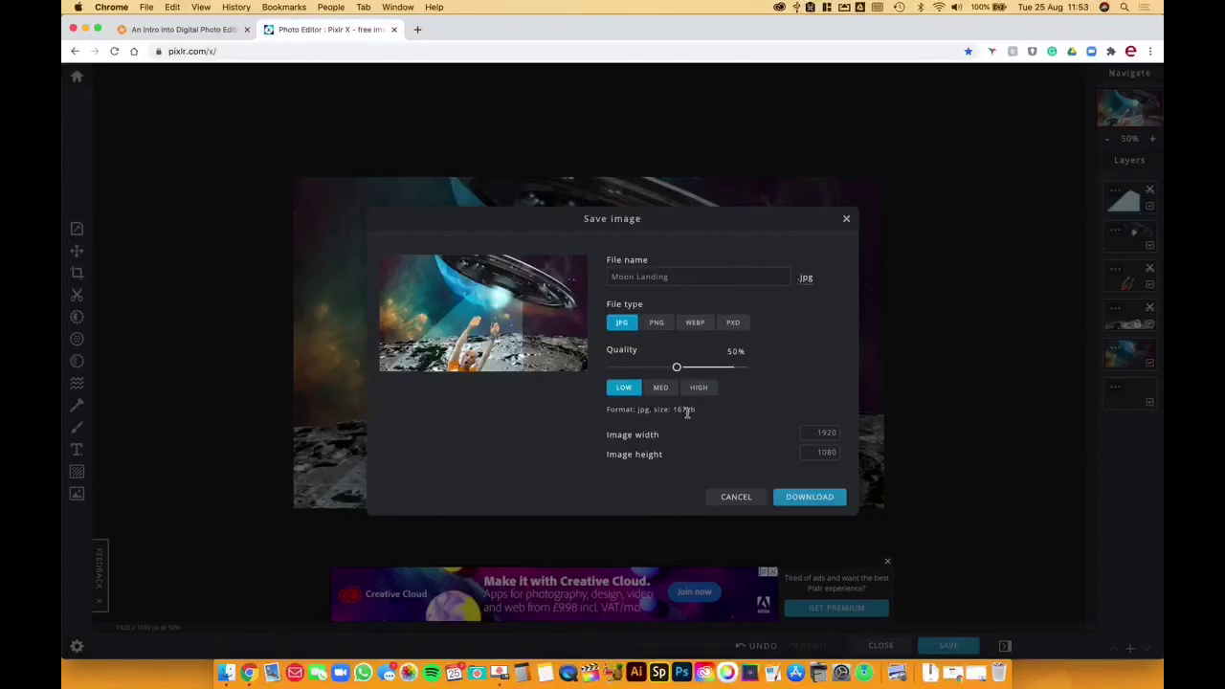
left_click(661, 388)
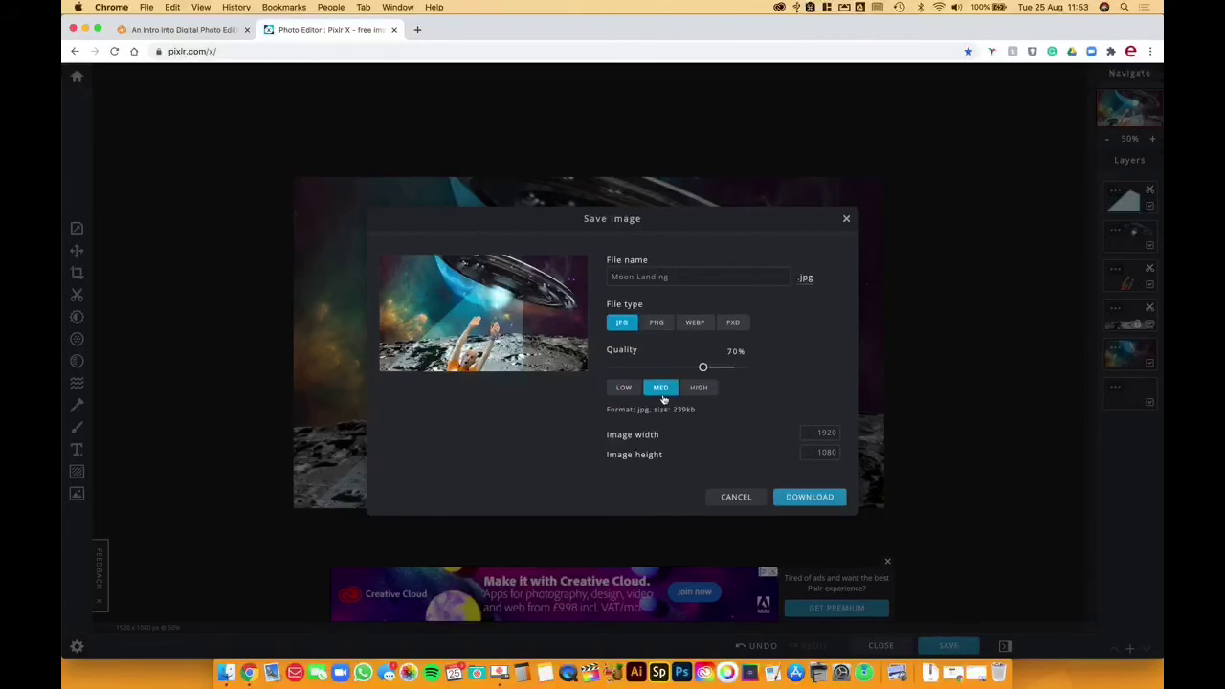
left_click(708, 389)
left_click(660, 388)
left_click(623, 389)
left_click(703, 391)
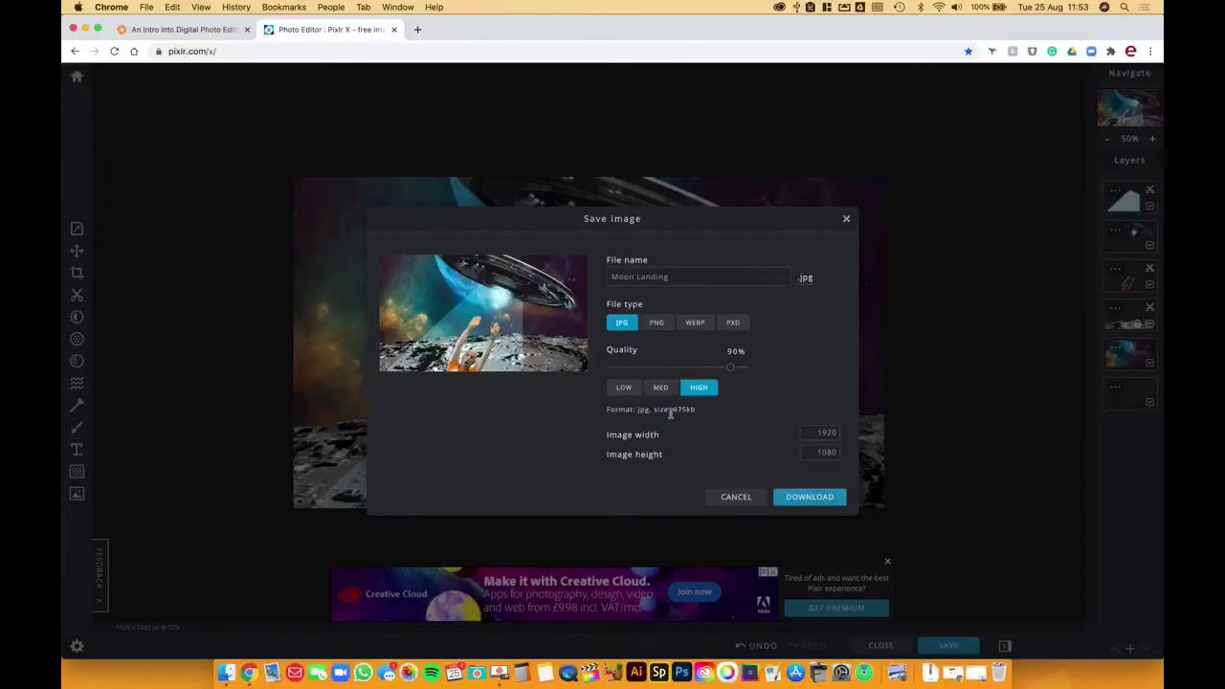
Step: Download the image as the JPG Moon Landing at High quality, 90%, and dismiss the save dialog
left_click(628, 393)
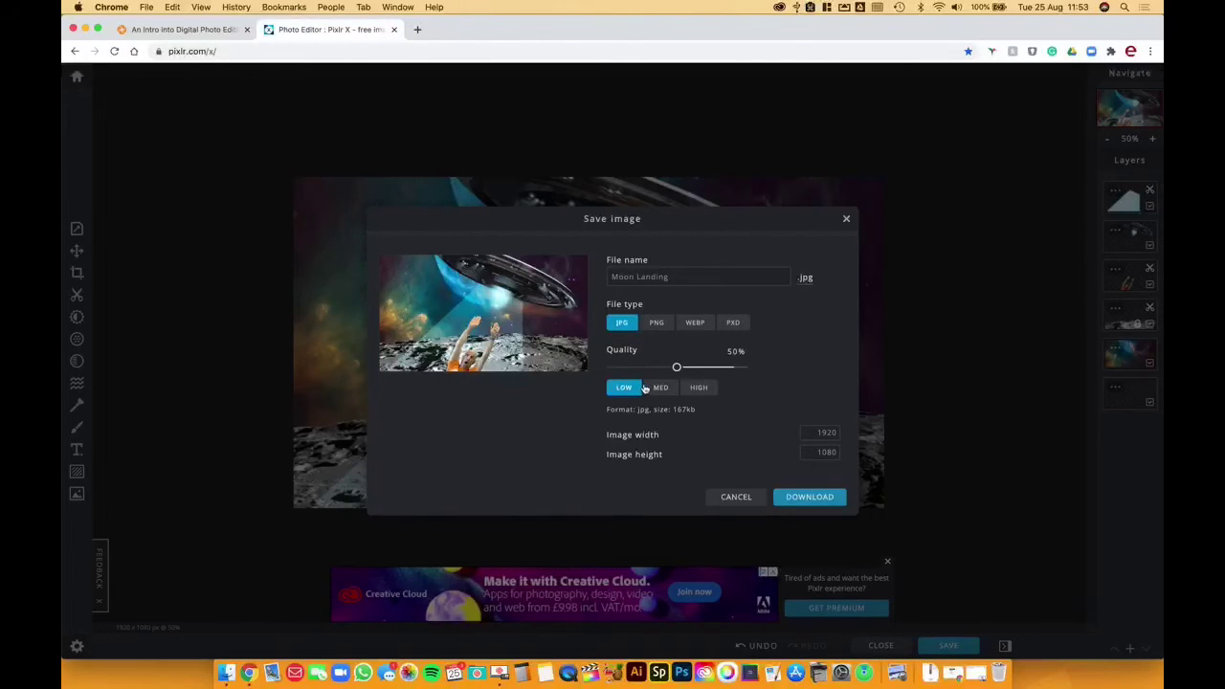
left_click(699, 394)
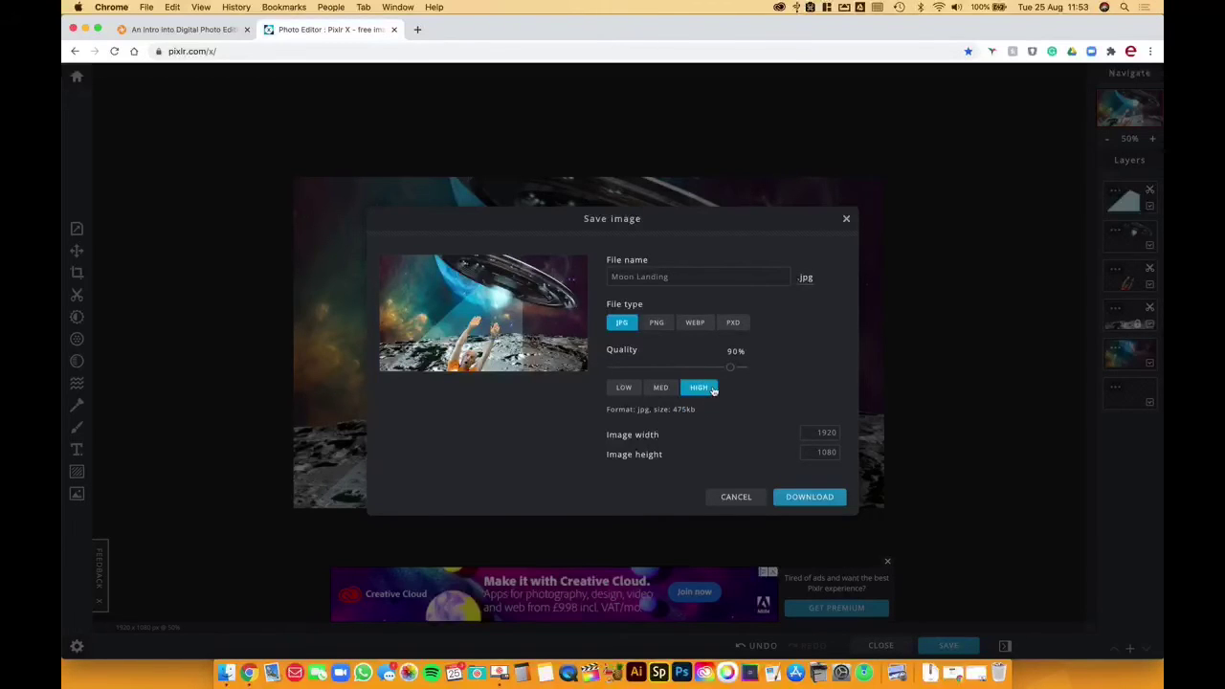
left_click(809, 496)
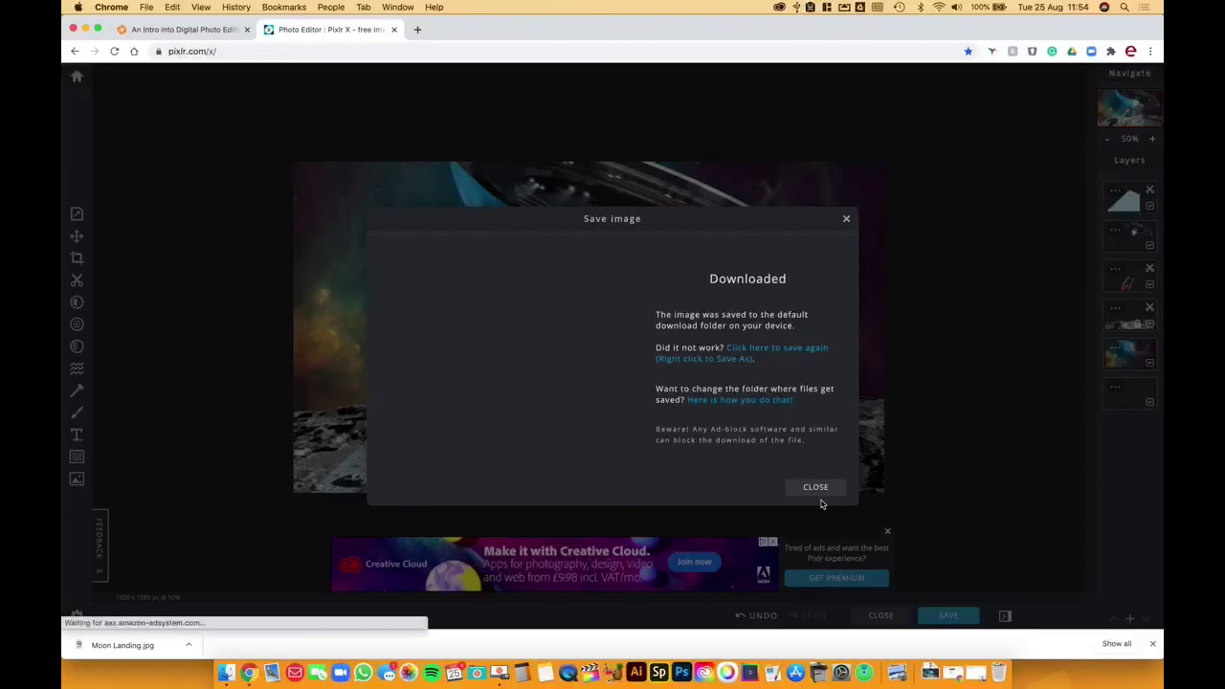
left_click(847, 221)
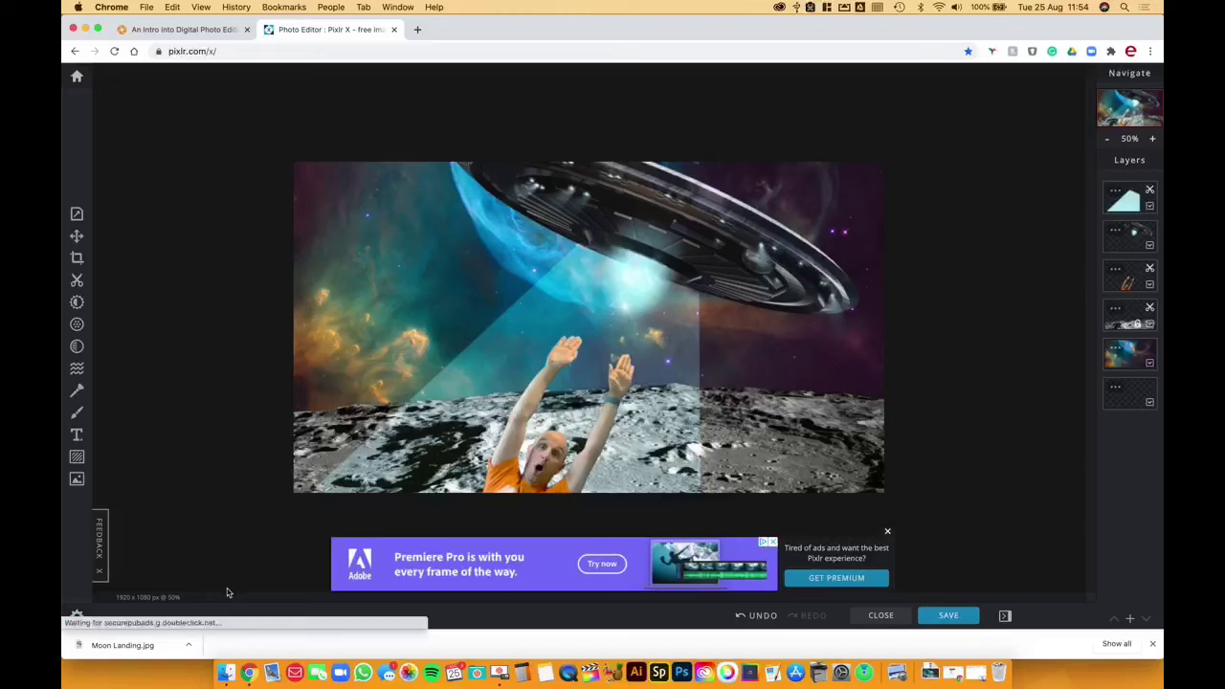
Step: Open the downloaded Moon Landing.jpg to check the saved image, and close its preview
left_click(190, 647)
left_click(160, 645)
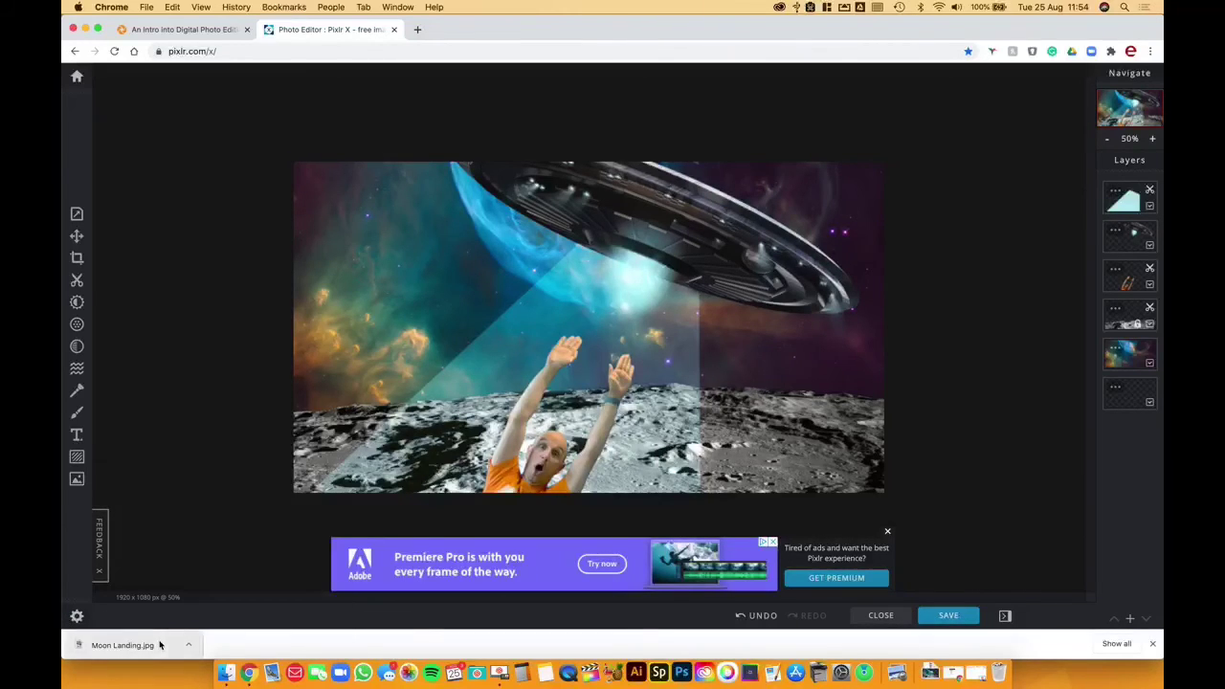
left_click(155, 645)
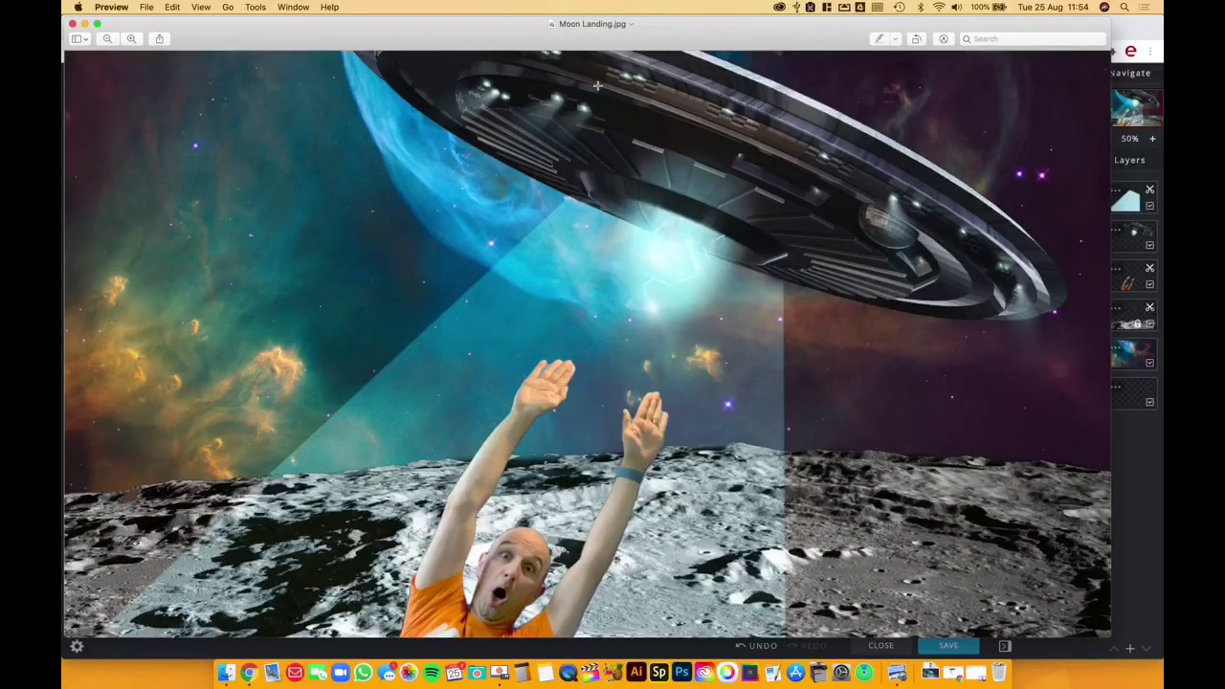
left_click(72, 24)
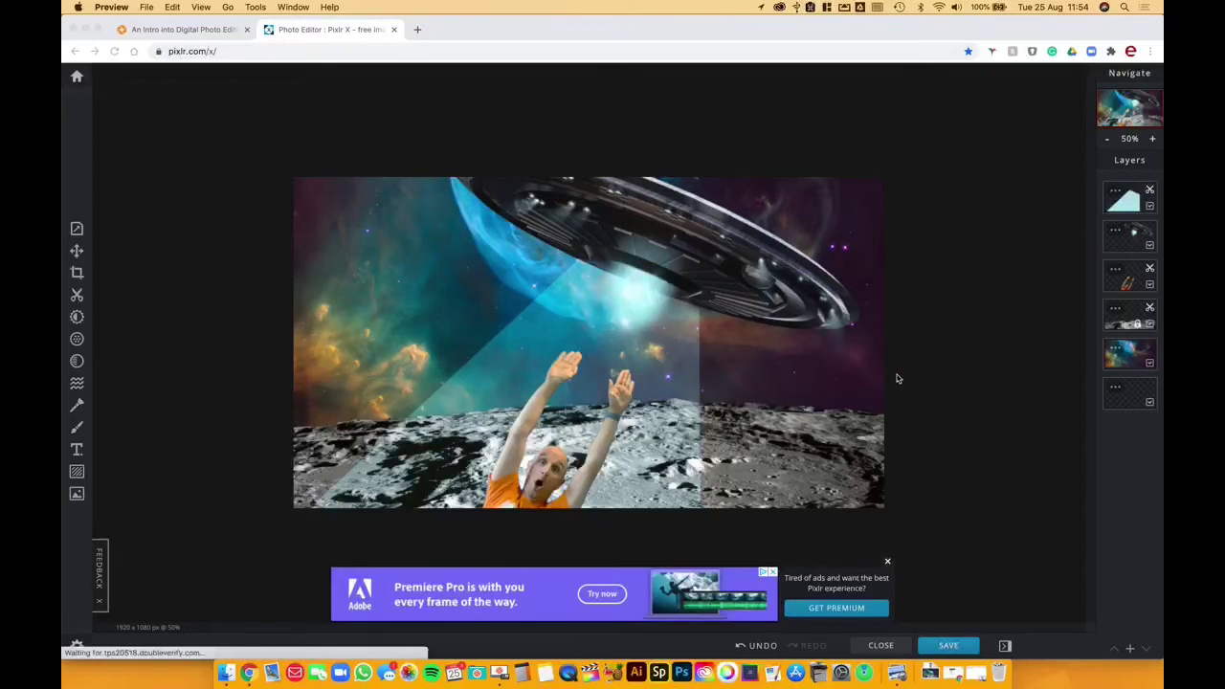
Step: Dismiss the advert, reopen the moon landing project from the editor's document history, and return to the start page
left_click(888, 563)
left_click(888, 563)
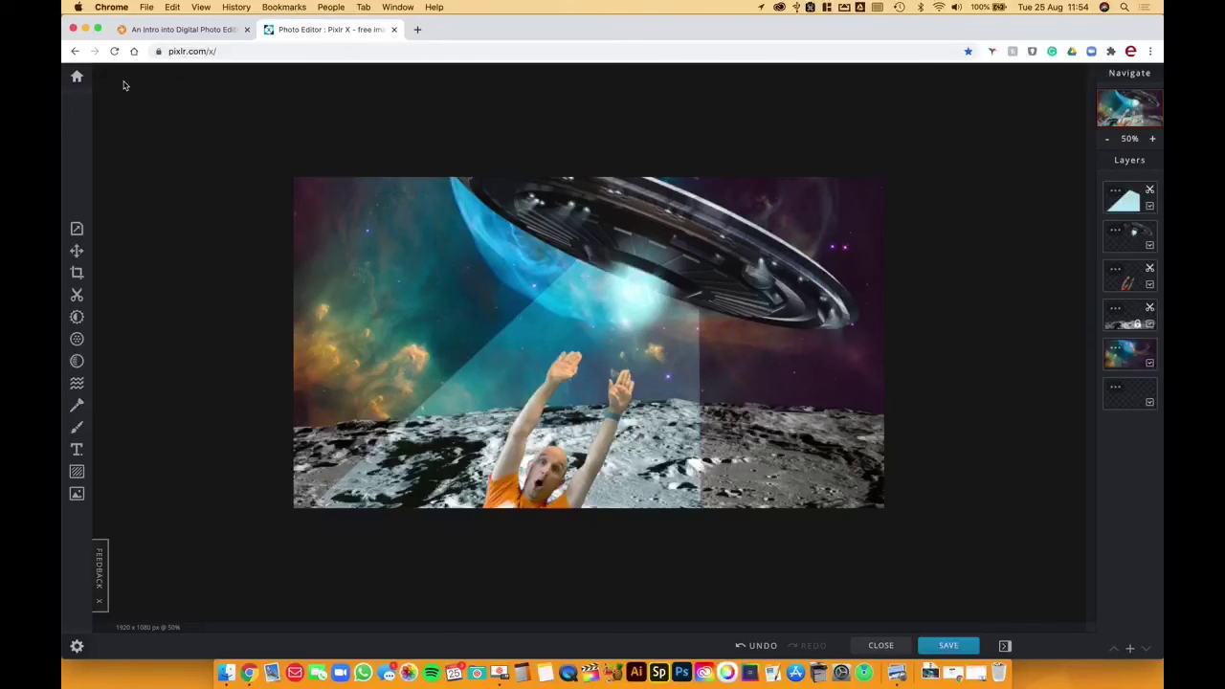
left_click(76, 79)
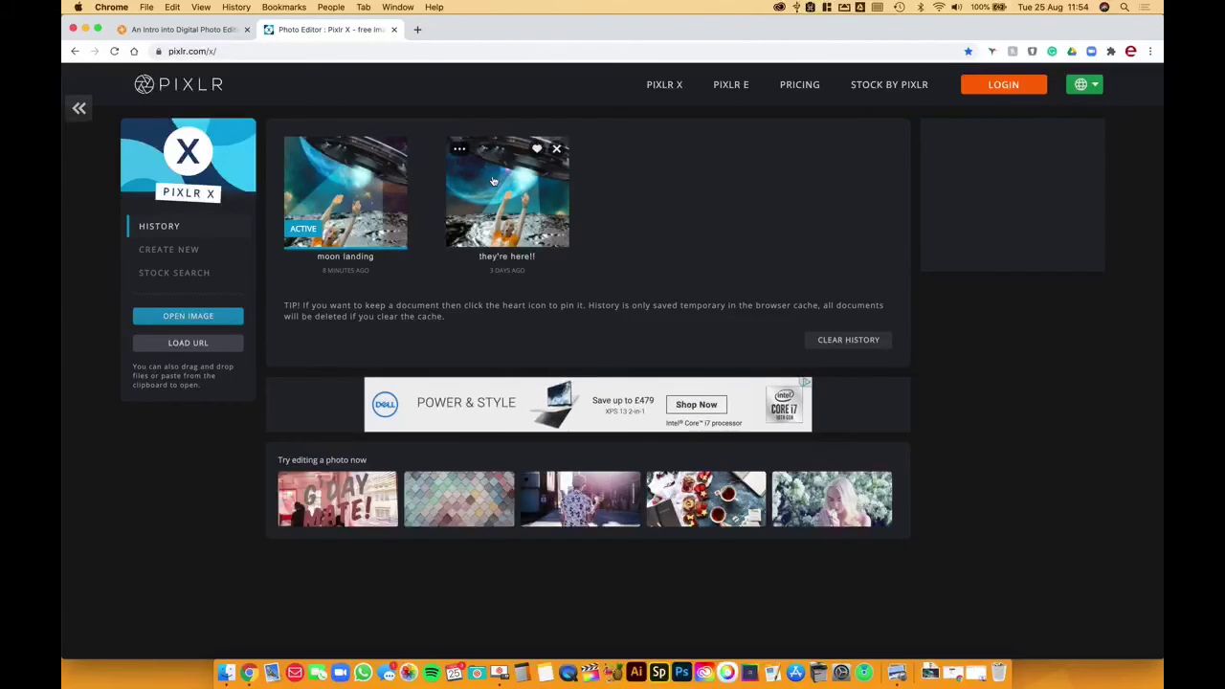
left_click(343, 198)
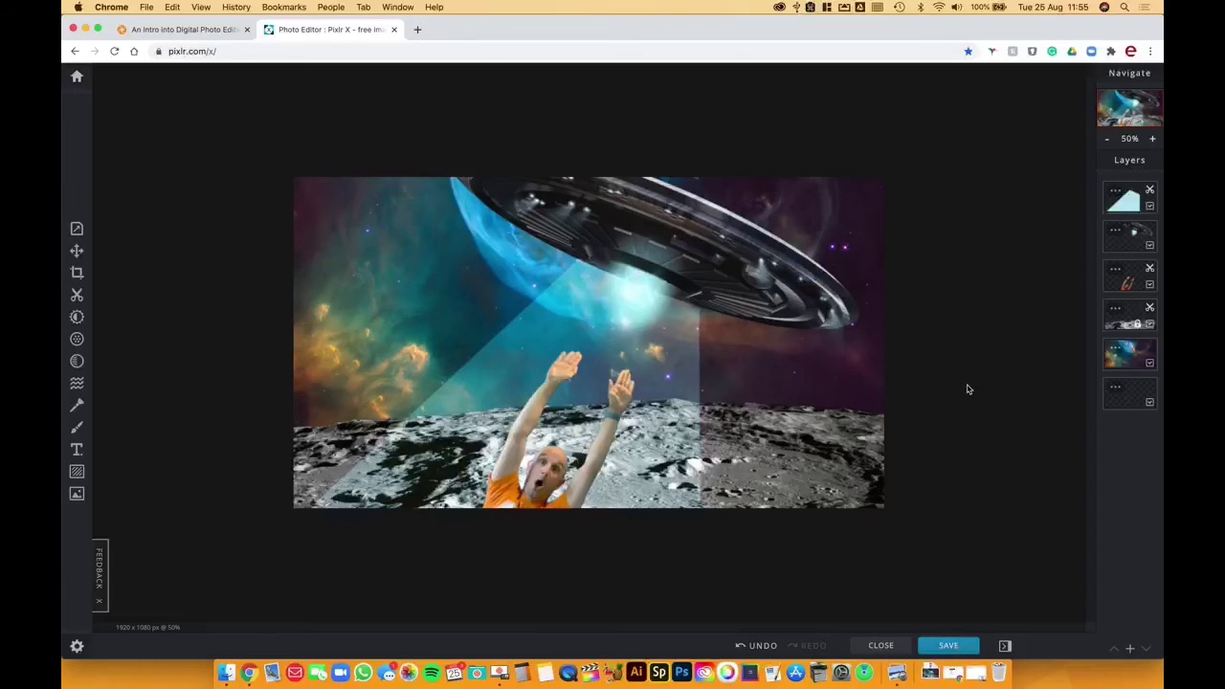
left_click(79, 77)
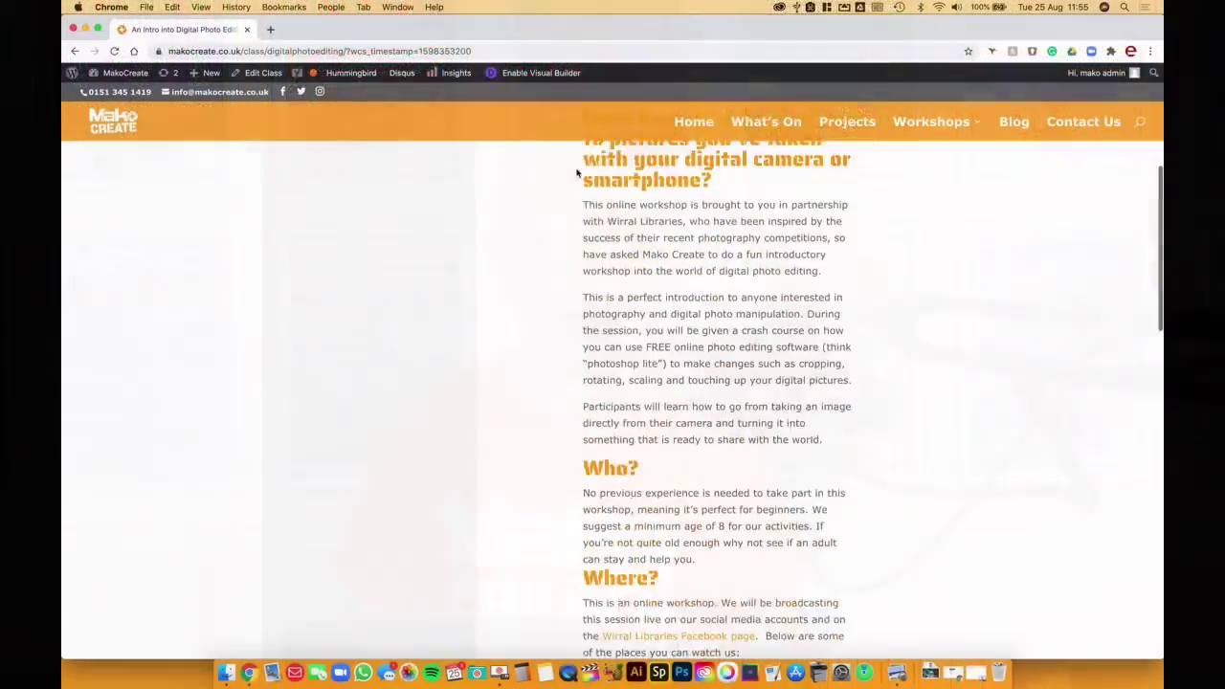
Step: Look through the Digital Photo Editing workshop page from its video down to the submission section, and open the submission form
scroll(576, 170, "up", 3)
scroll(576, 172, "up", 5)
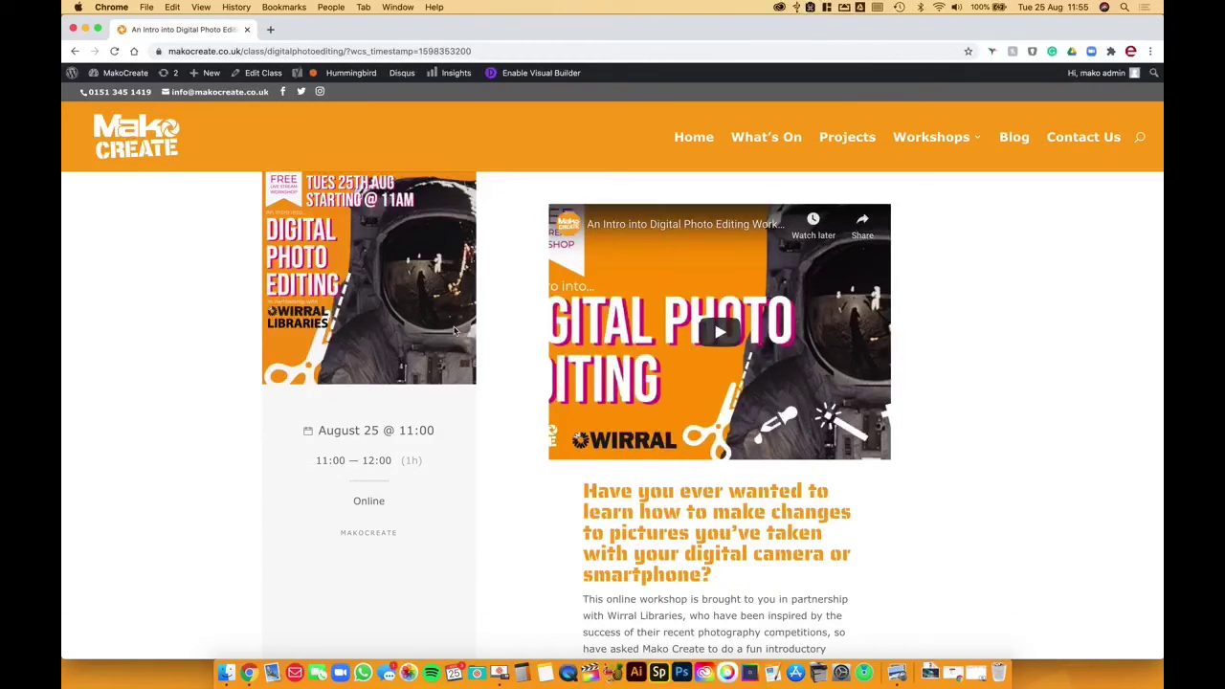
scroll(556, 412, "down", 3)
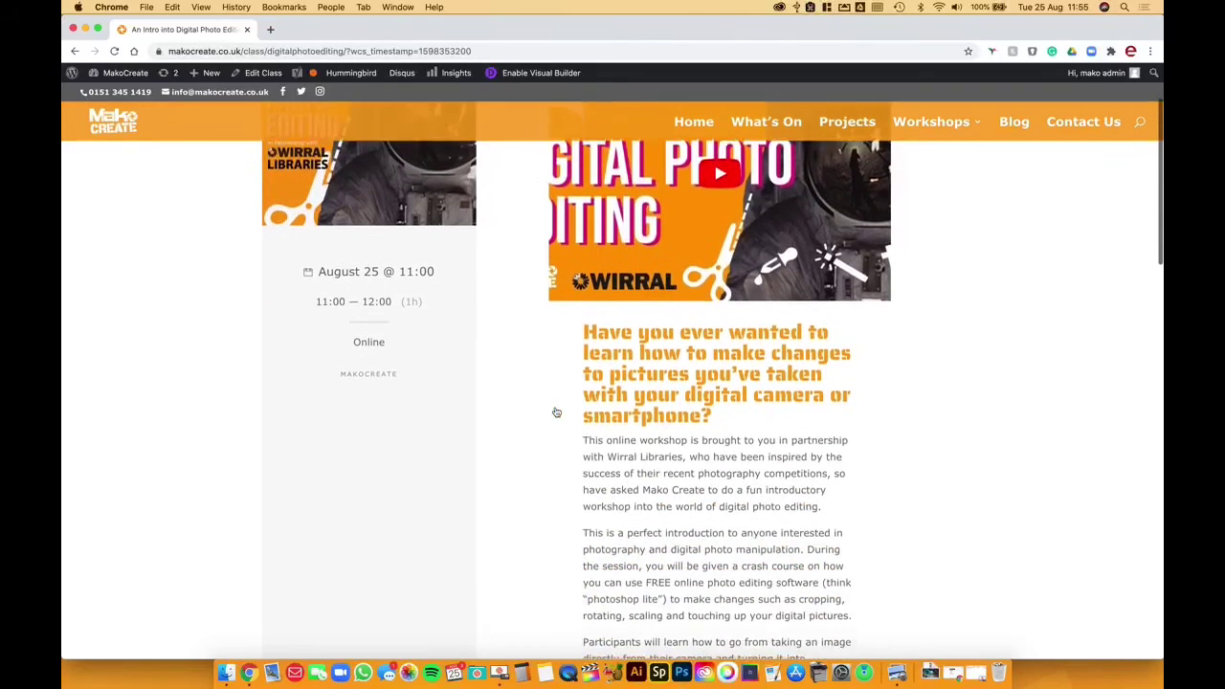
scroll(555, 413, "up", 4)
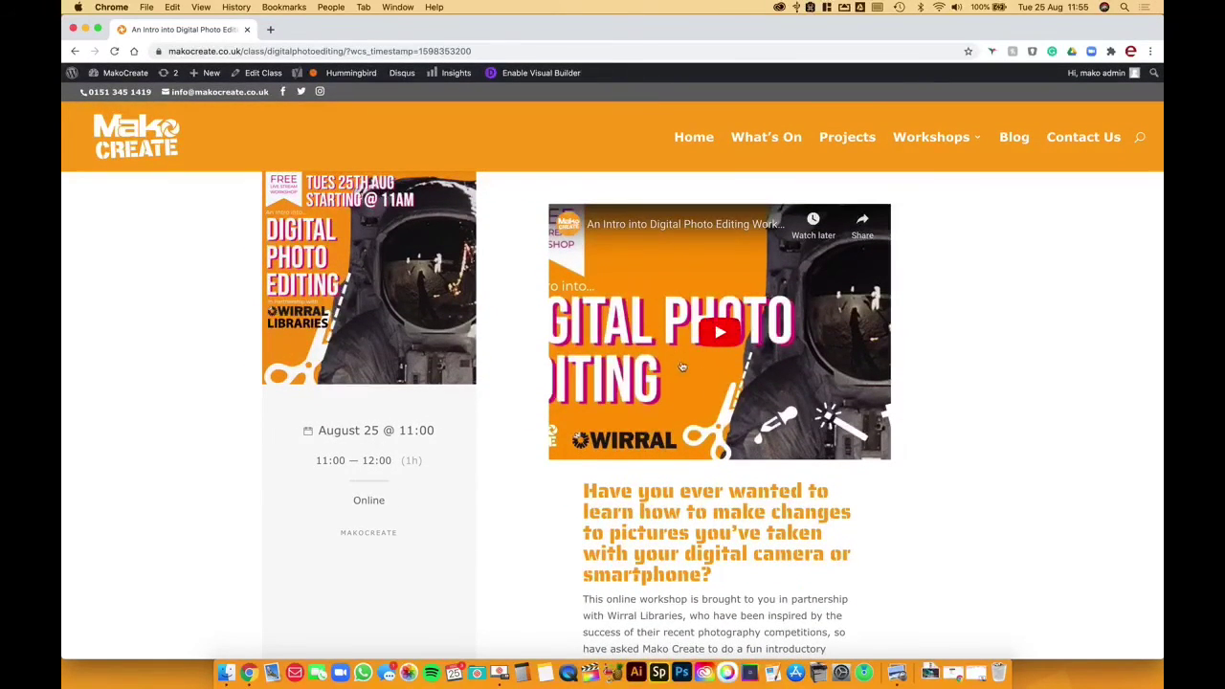
scroll(681, 442, "down", 10)
scroll(681, 442, "down", 15)
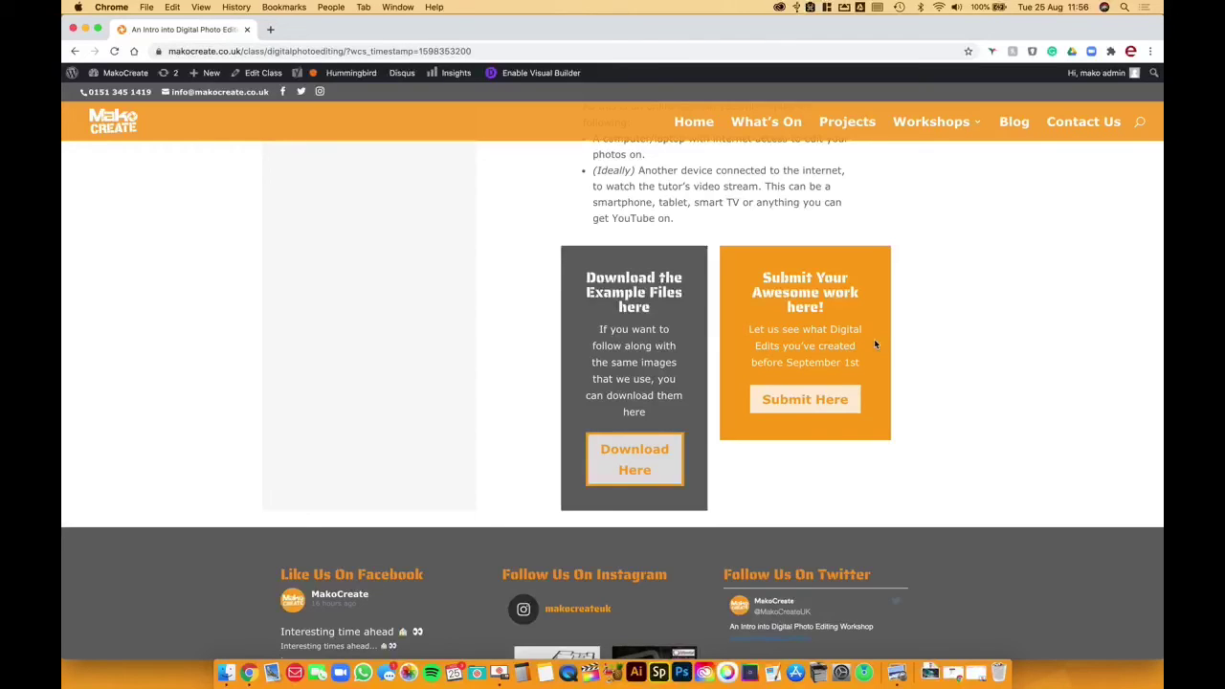
left_click(802, 406)
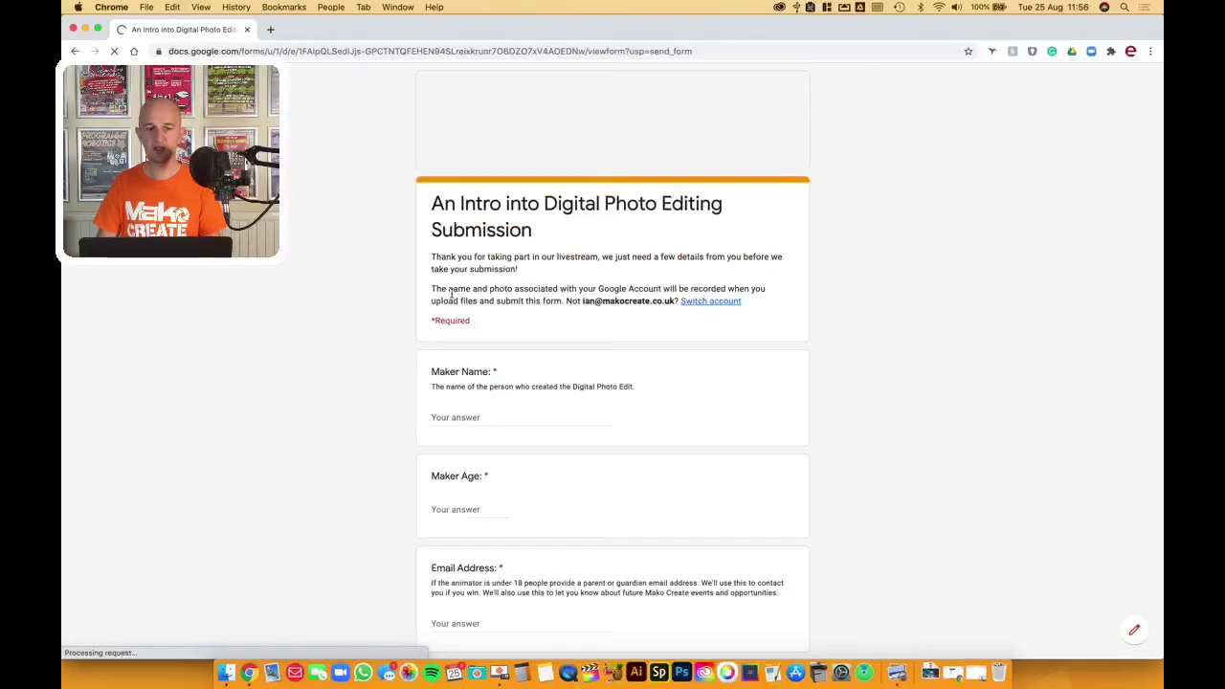
Step: Examine the submission form's maker name, age, email and image upload questions, including the file upload dialog, without filling anything in
scroll(453, 297, "down", 2)
scroll(454, 292, "down", 3)
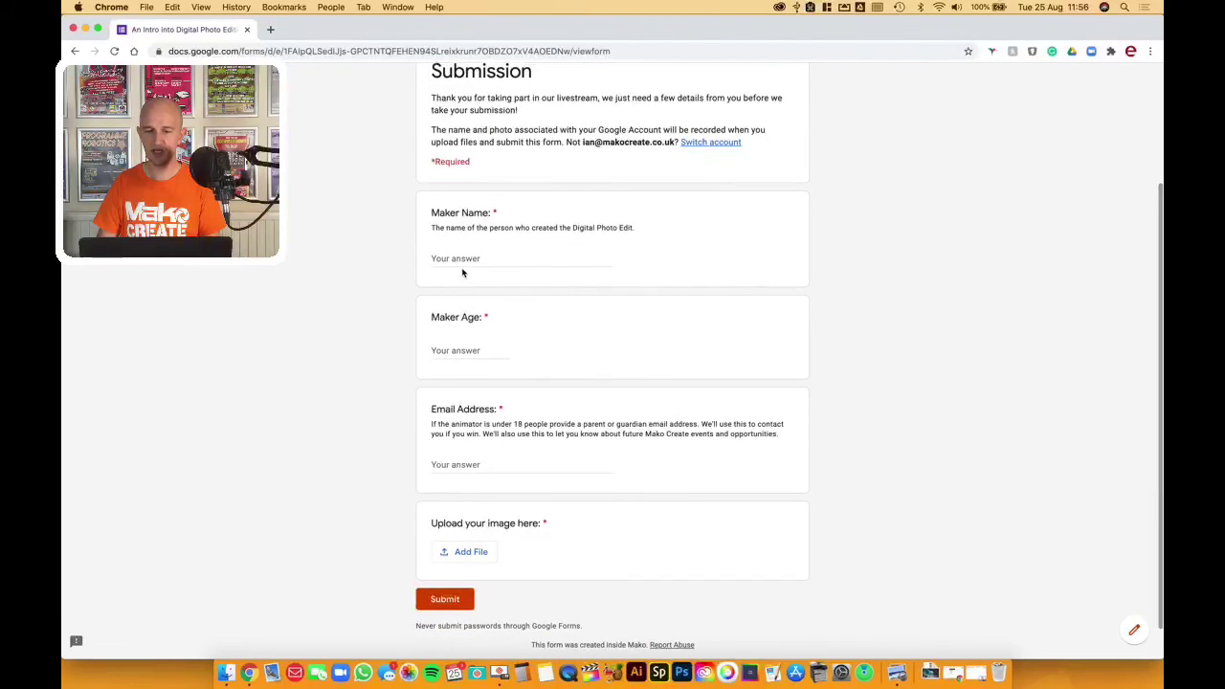
scroll(429, 348, "down", 1)
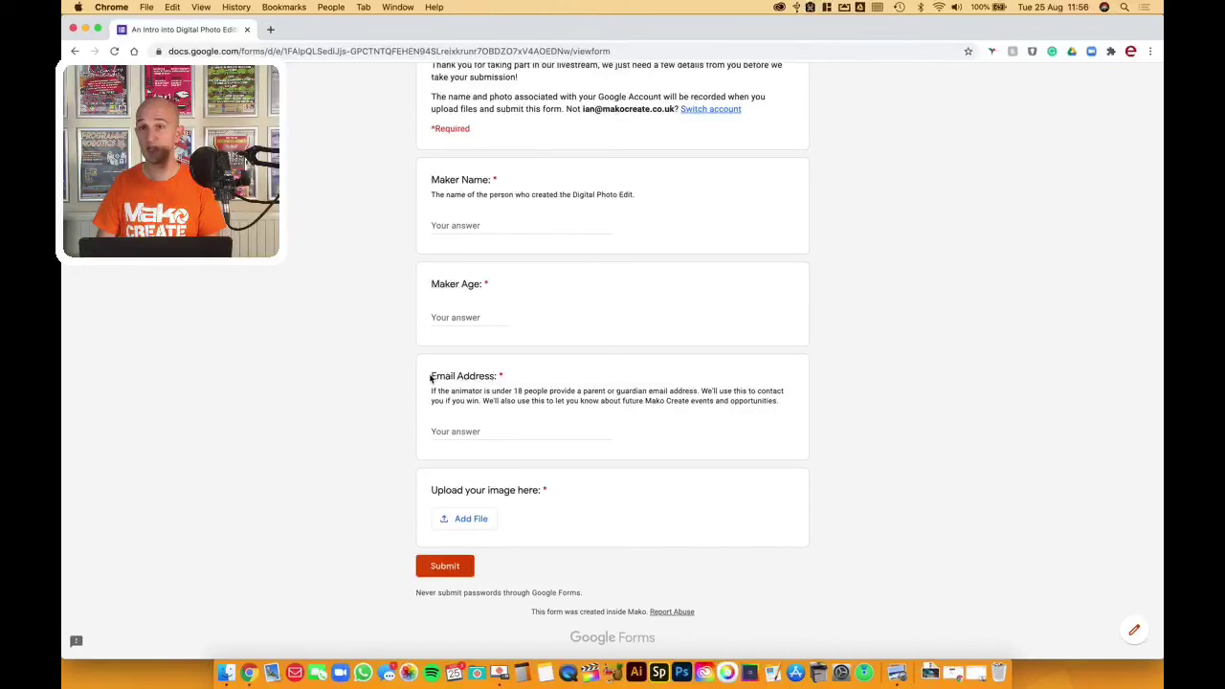
left_click(460, 522)
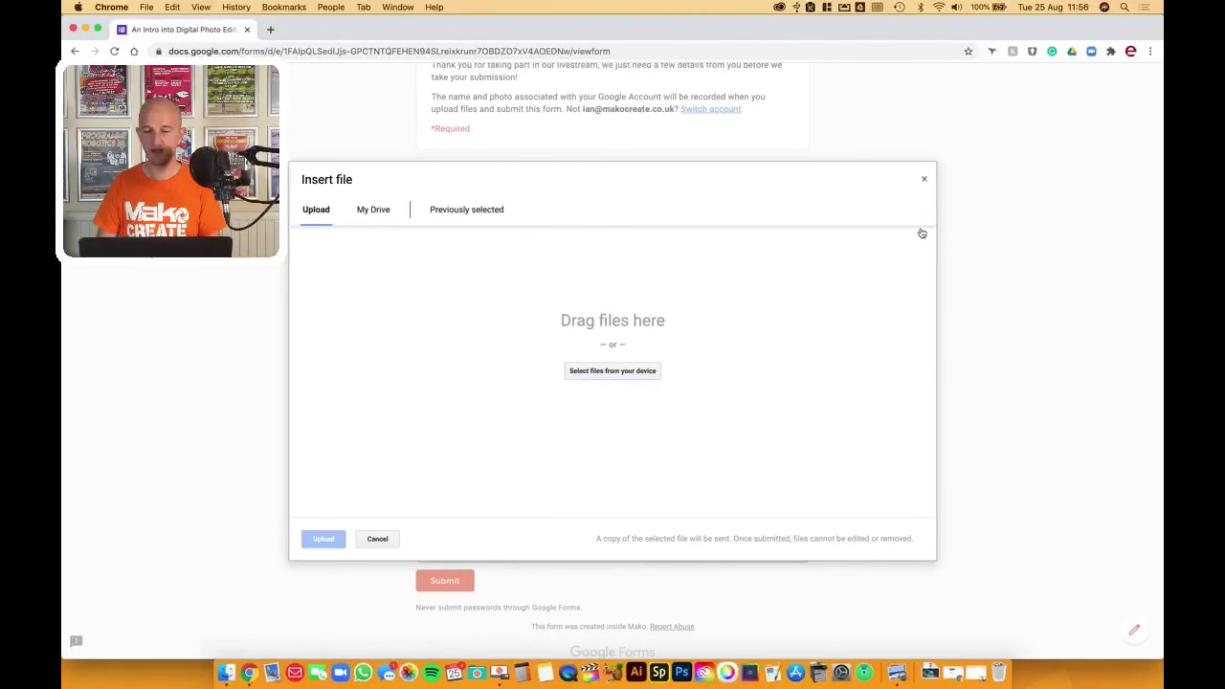
left_click(924, 180)
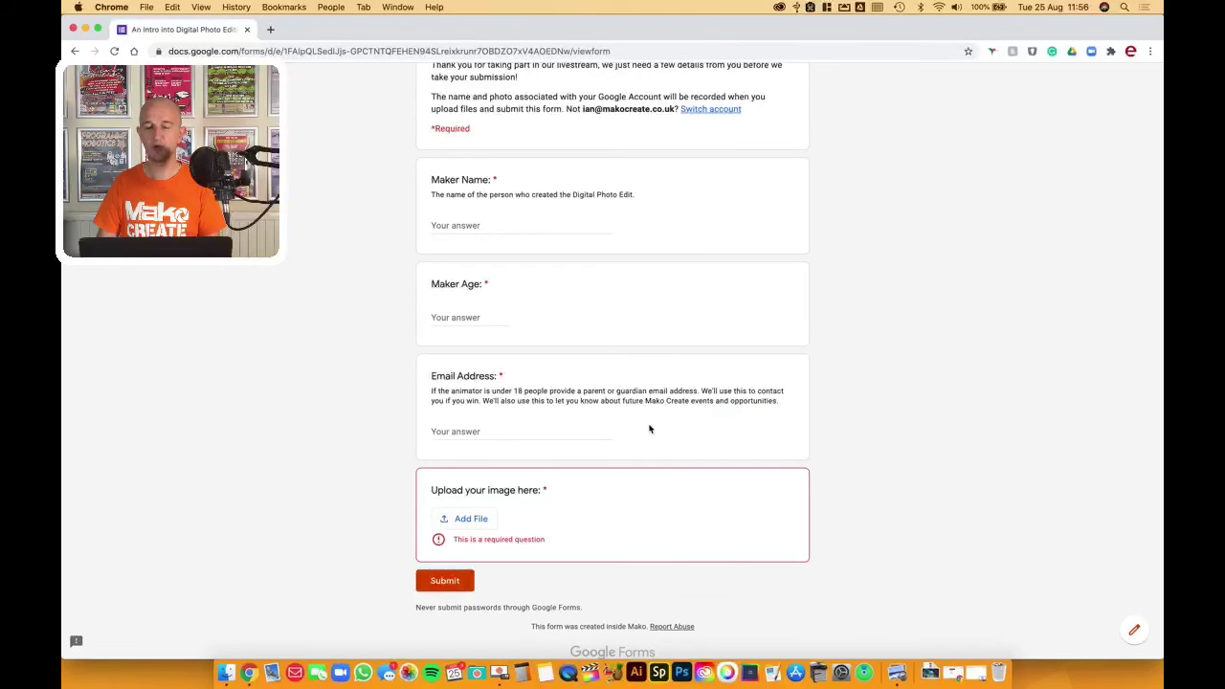
scroll(518, 285, "up", 3)
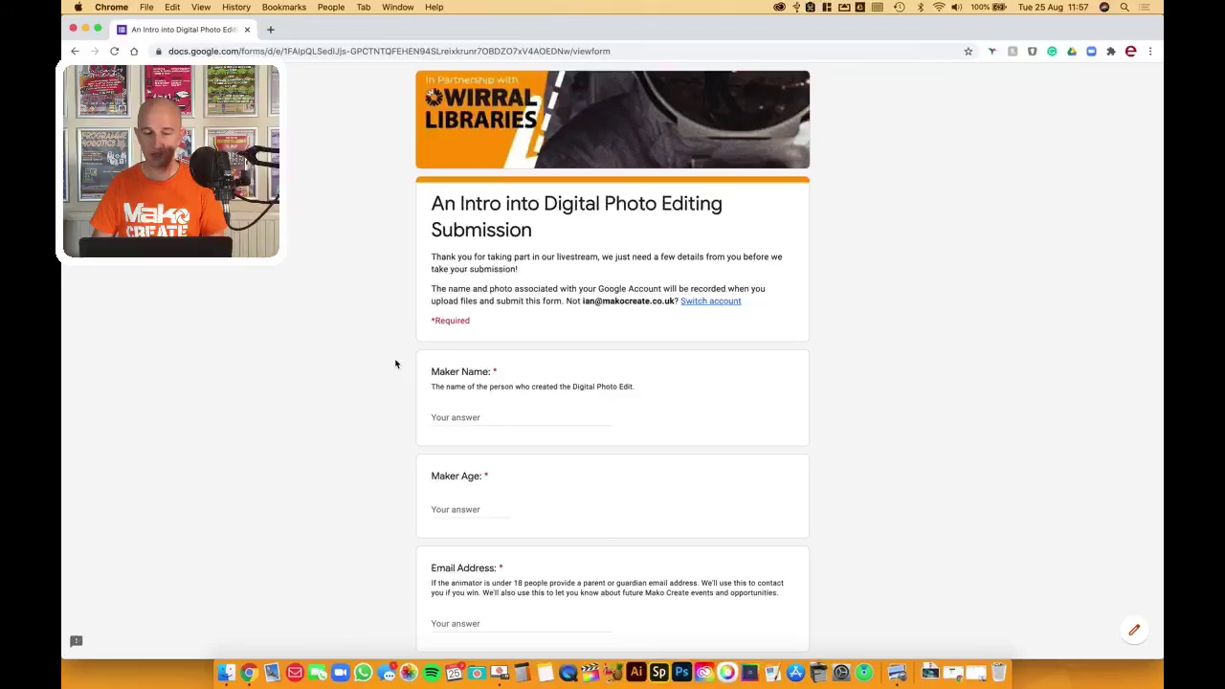
scroll(395, 363, "down", 2)
scroll(395, 363, "up", 2)
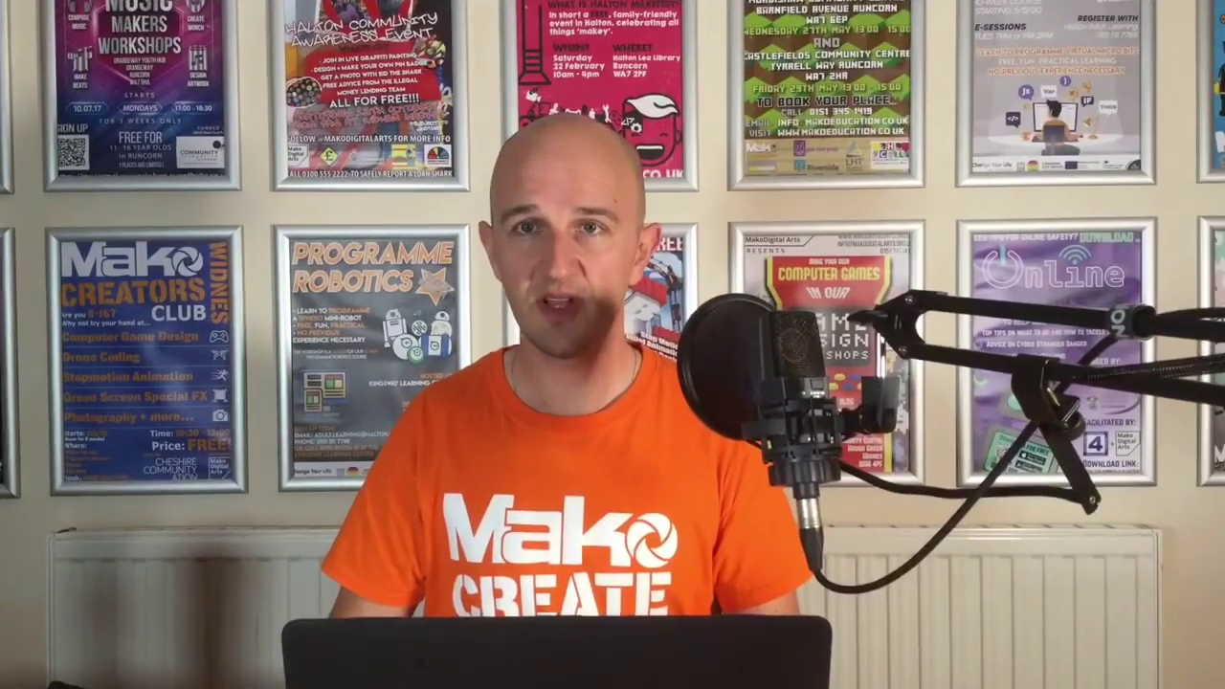